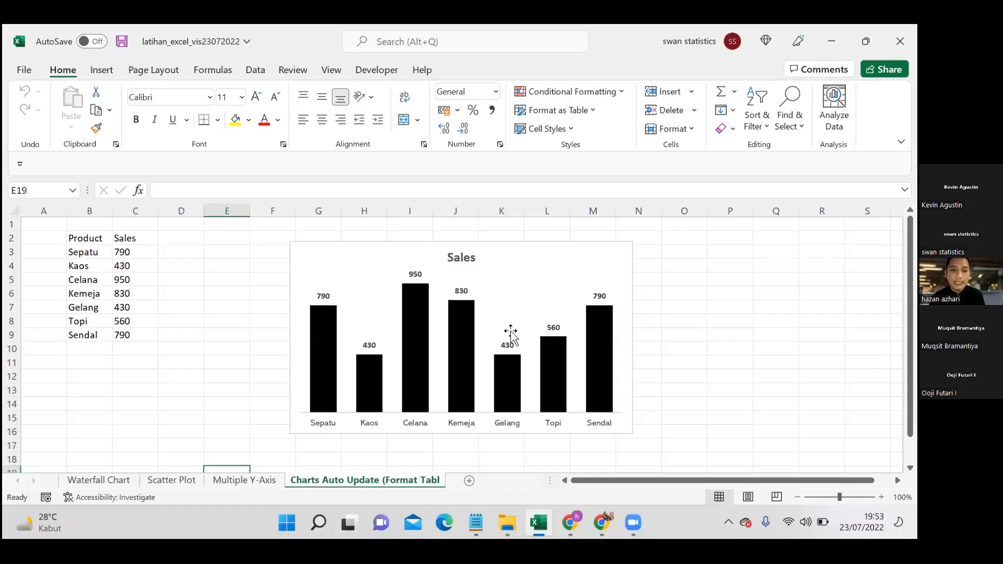
Review the charts on the Waterfall Chart, Scatter Plot and Multiple Y-Axis sheets and return to the Charts Auto Update sheet
{"action": "left_click", "coordinate": [533, 253]}
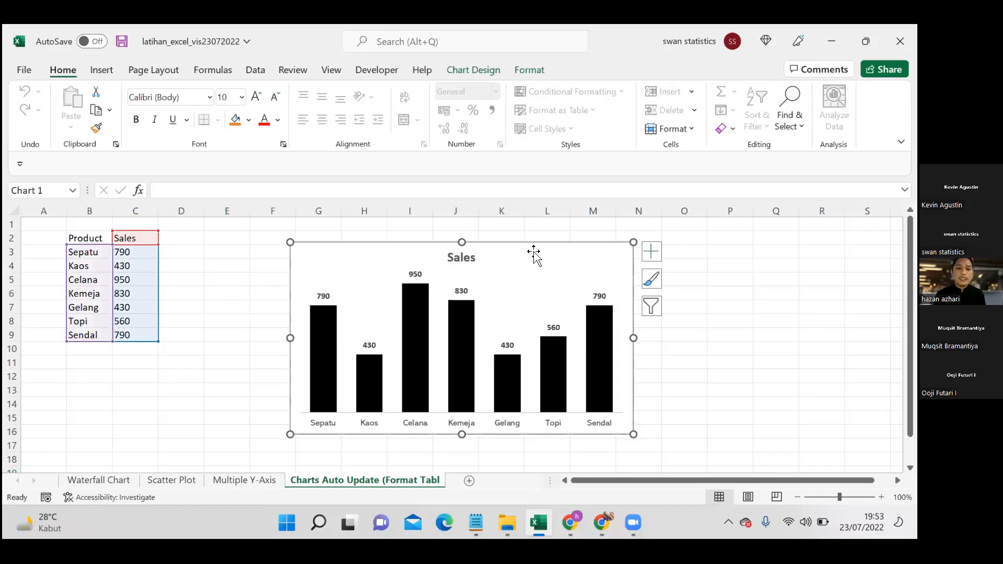
{"action": "left_click", "coordinate": [237, 304]}
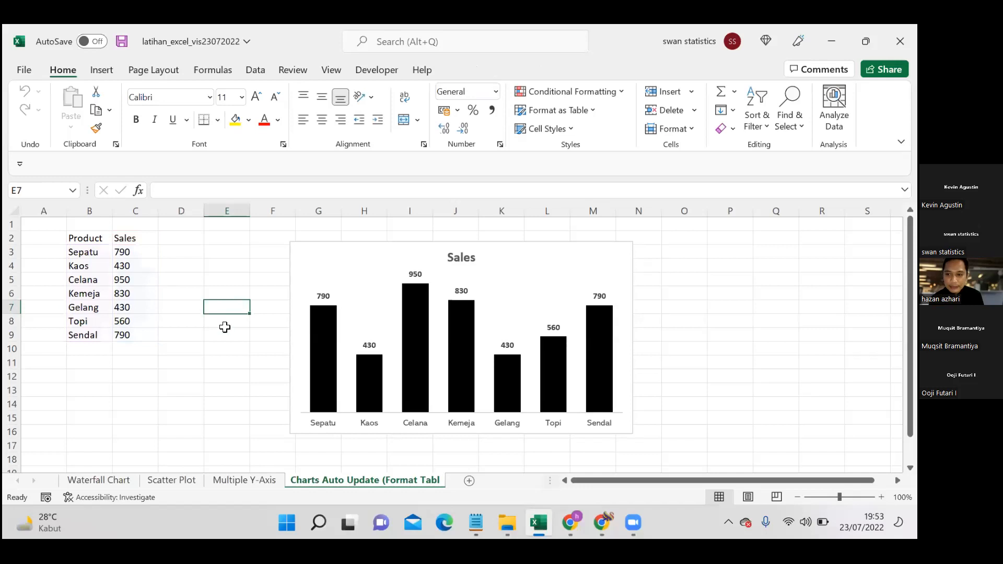
{"action": "left_click", "coordinate": [111, 479]}
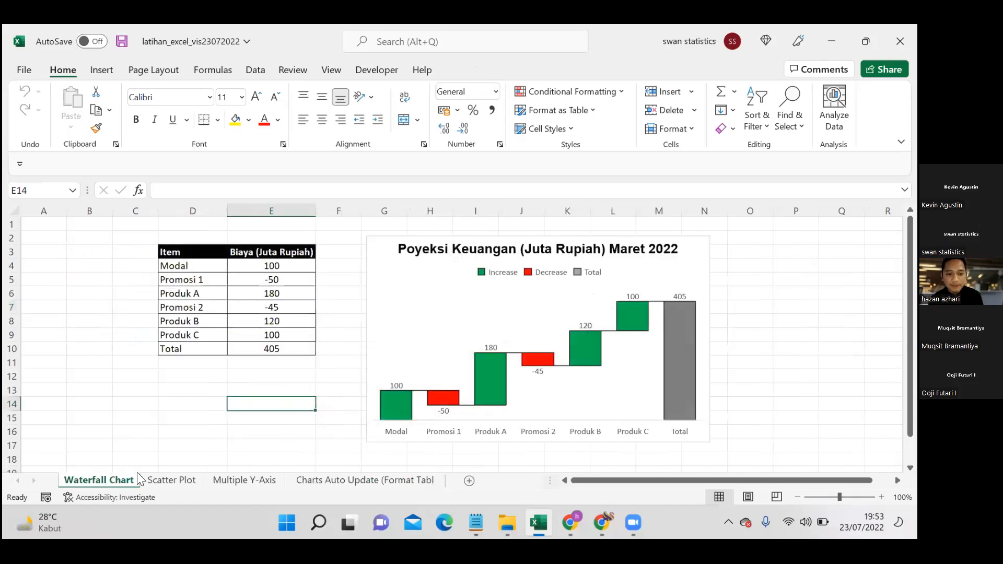
{"action": "left_click", "coordinate": [177, 480]}
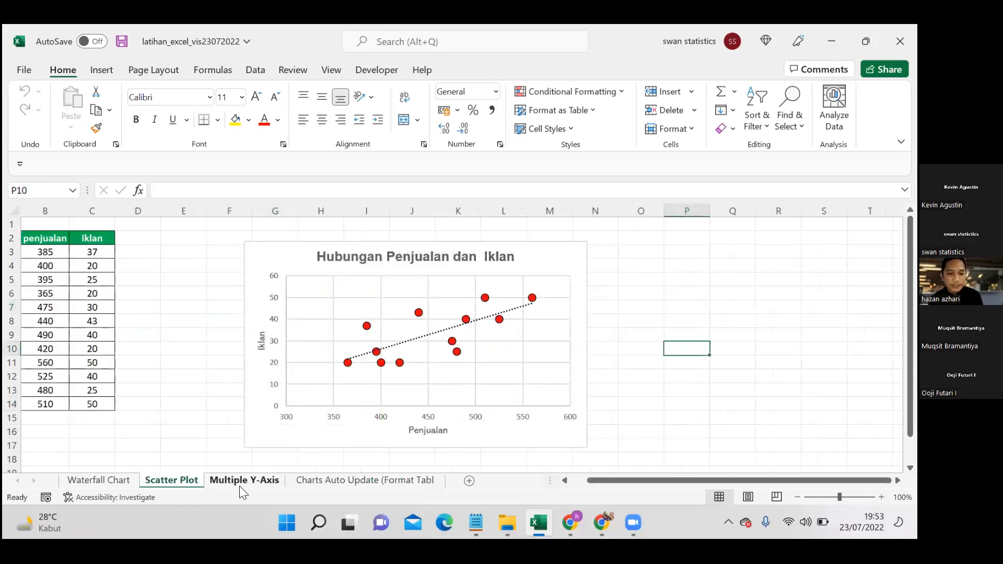
{"action": "left_click", "coordinate": [240, 482]}
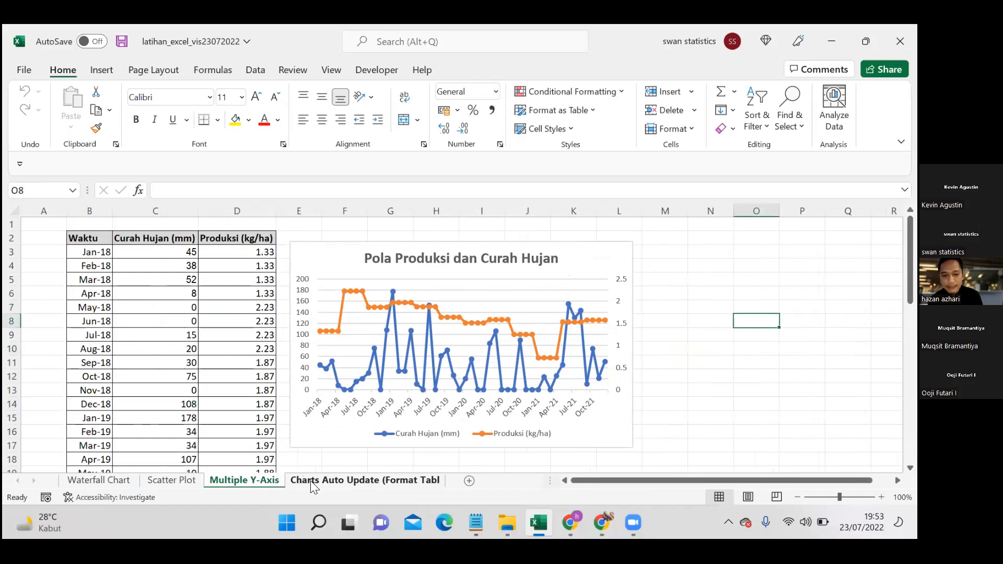
{"action": "left_click", "coordinate": [311, 481]}
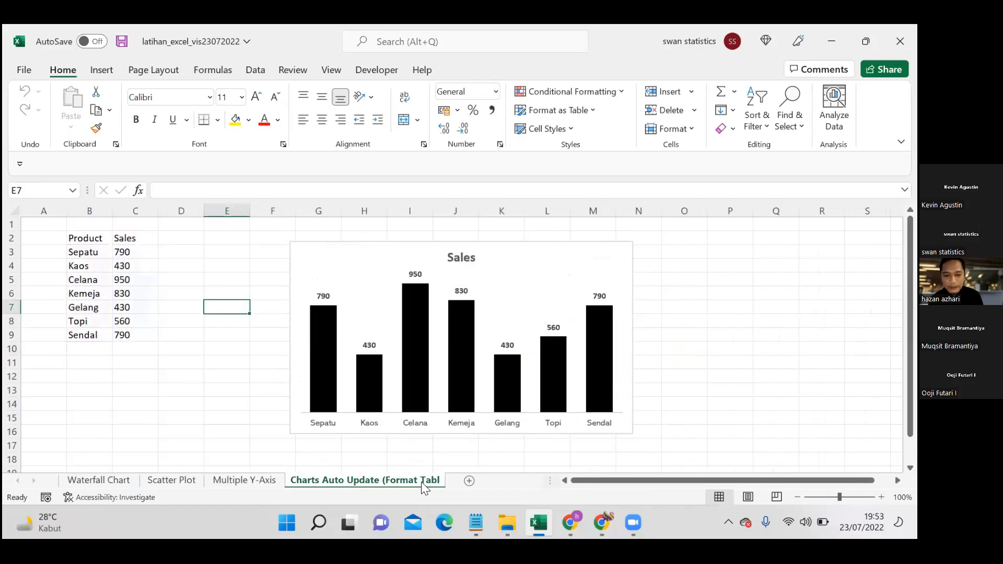
{"action": "key", "text": "Right"}
{"action": "key", "text": "Right"}
{"action": "key", "text": "Right"}
{"action": "key", "text": "Right"}
{"action": "key", "text": "Right"}
{"action": "key", "text": "Right"}
{"action": "key", "text": "Right"}
{"action": "key", "text": "Right"}
{"action": "key", "text": "Right"}
{"action": "key", "text": "Down"}
{"action": "key", "text": "Down"}
{"action": "key", "text": "Down"}
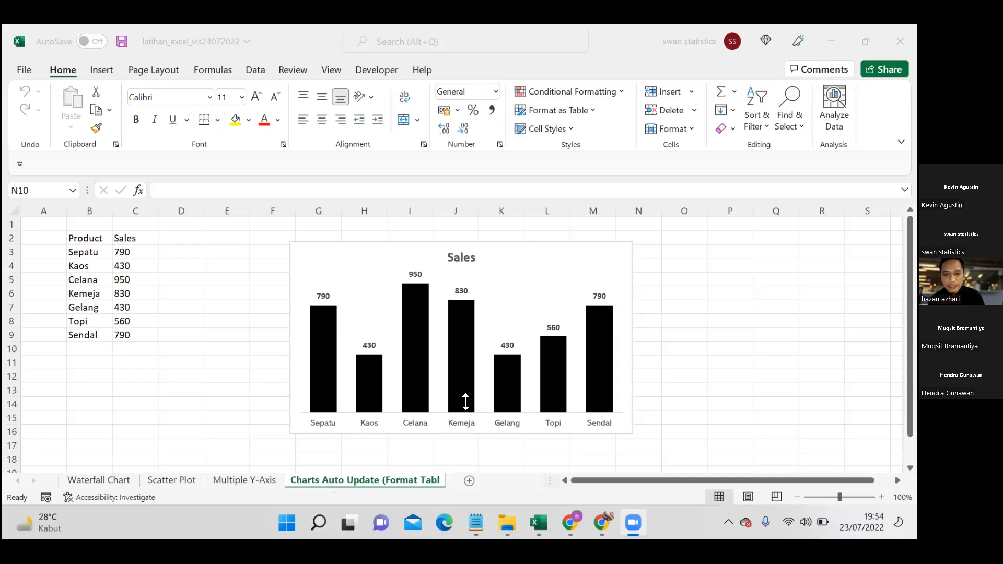
Shift the Sales chart slightly up and to the right on the Charts Auto Update sheet
{"action": "left_click", "coordinate": [658, 334]}
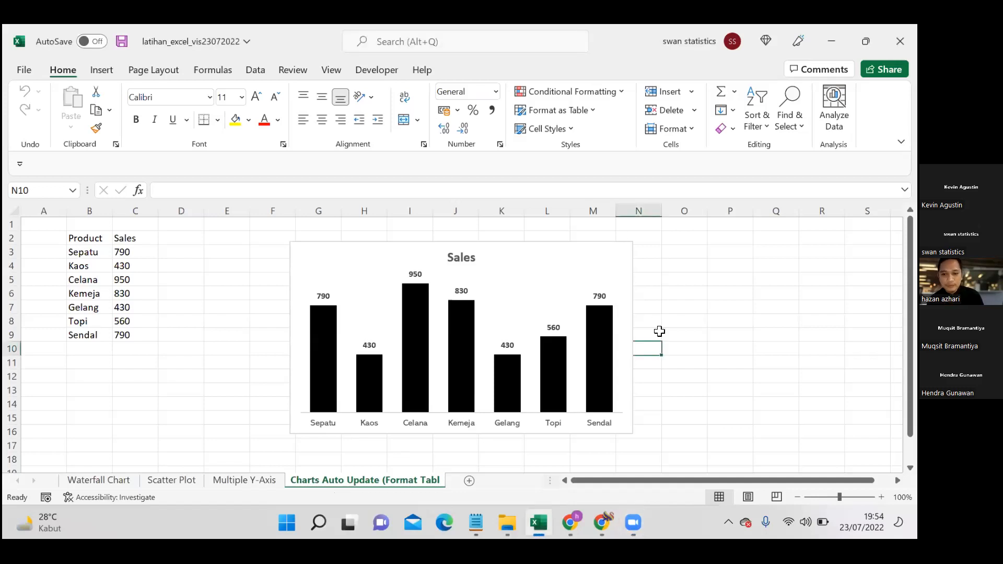
{"action": "mouse_move", "coordinate": [527, 256]}
{"action": "left_mouse_down"}
{"action": "mouse_move", "coordinate": [476, 279]}
{"action": "mouse_move", "coordinate": [538, 243]}
{"action": "left_mouse_up"}
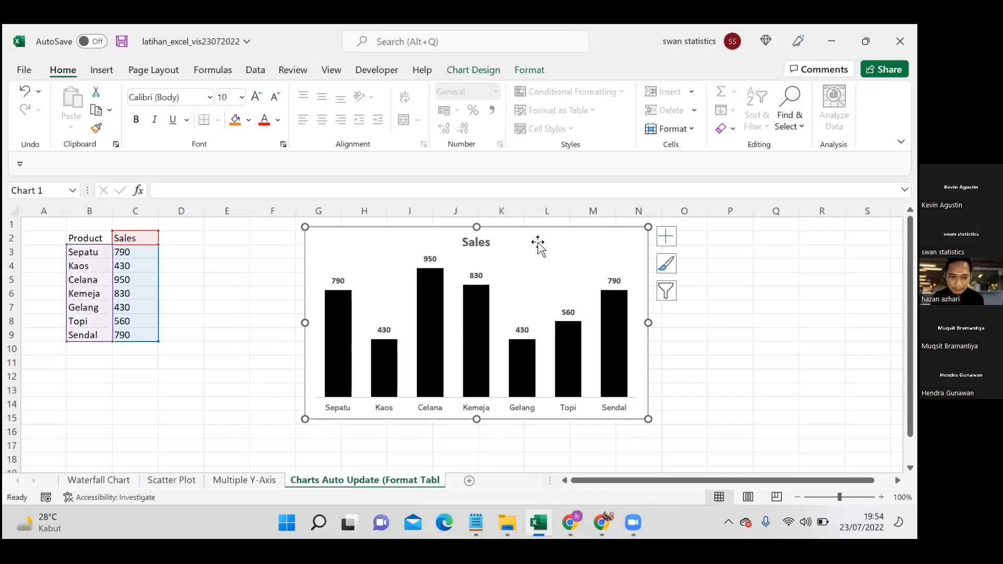
Add a new product row below Sendal with Jaket in B10 and a sales value of 900 in C10
{"action": "left_click", "coordinate": [102, 358]}
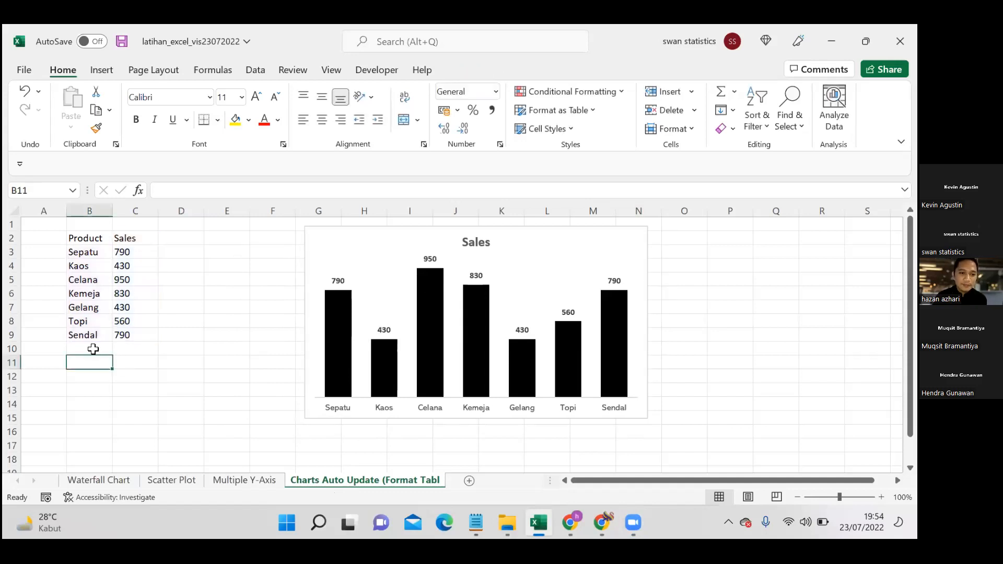
{"action": "left_click", "coordinate": [92, 349]}
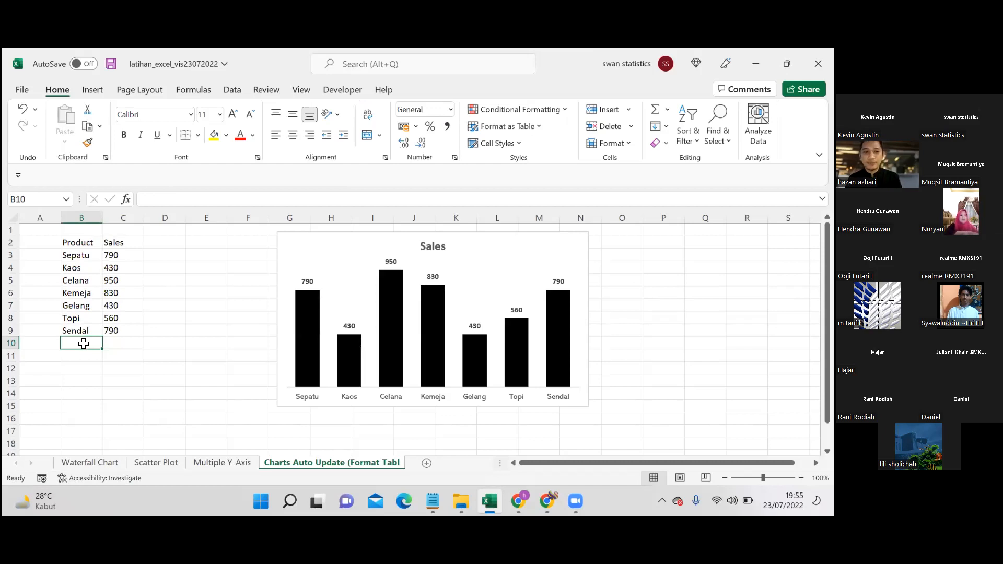
{"action": "type", "text": "J"}
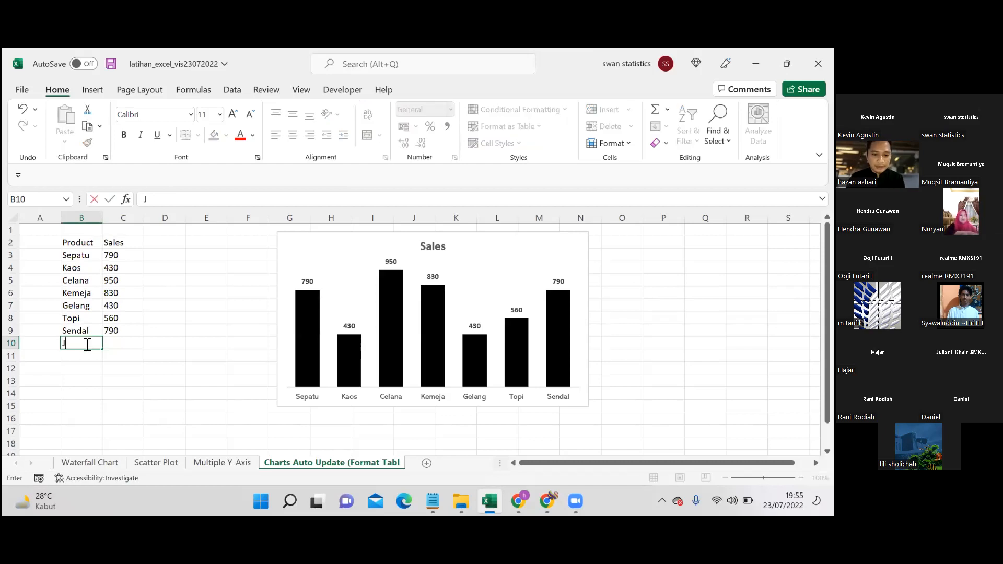
{"action": "type", "text": "AKET"}
{"action": "key", "text": "BackSpace"}
{"action": "key", "text": "BackSpace"}
{"action": "key", "text": "BackSpace"}
{"action": "key", "text": "BackSpace"}
{"action": "type", "text": "aket"}
{"action": "key", "text": "Tab"}
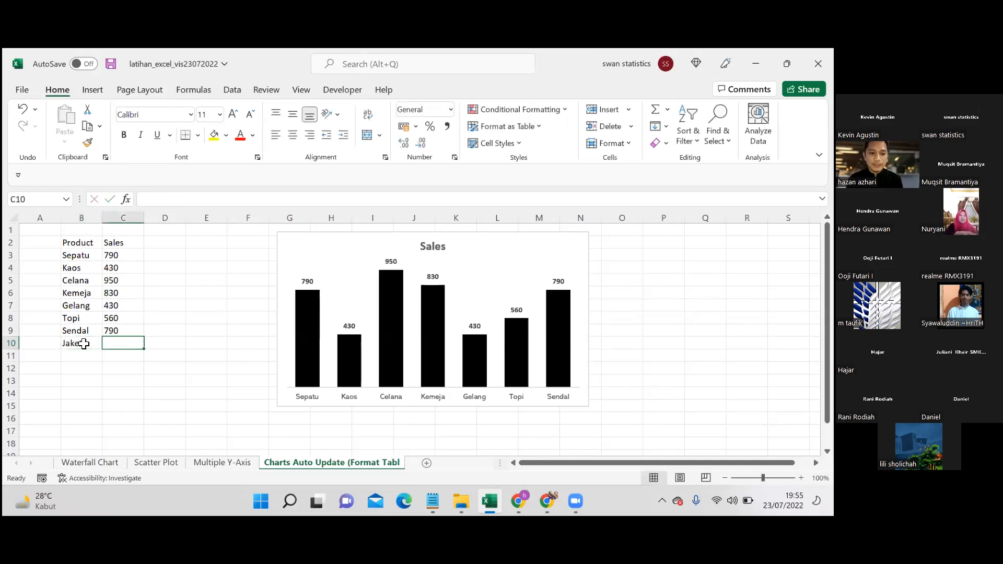
{"action": "type", "text": "900"}
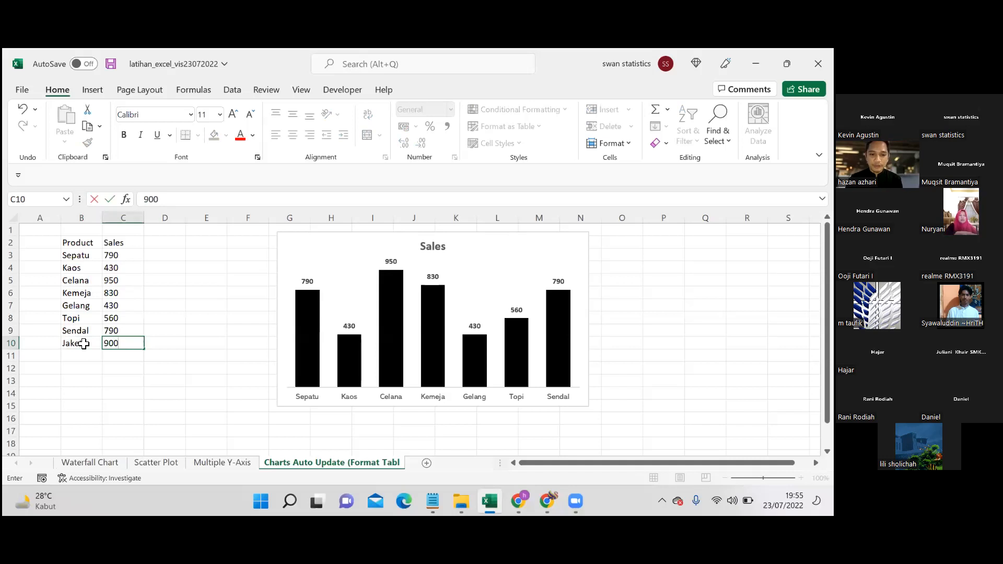
{"action": "left_click", "coordinate": [153, 420]}
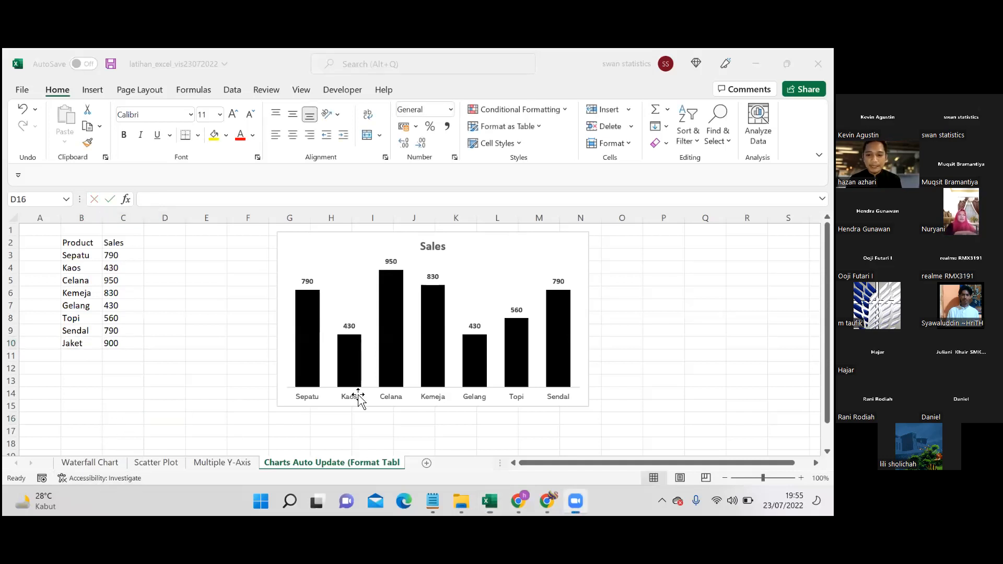
Mark the area beside the chart's last column and the rows below Jaket with freehand annotations, and undo the drawings
{"action": "mouse_move", "coordinate": [596, 264]}
{"action": "left_mouse_down"}
{"action": "mouse_move", "coordinate": [661, 392]}
{"action": "mouse_move", "coordinate": [626, 247]}
{"action": "left_mouse_up"}
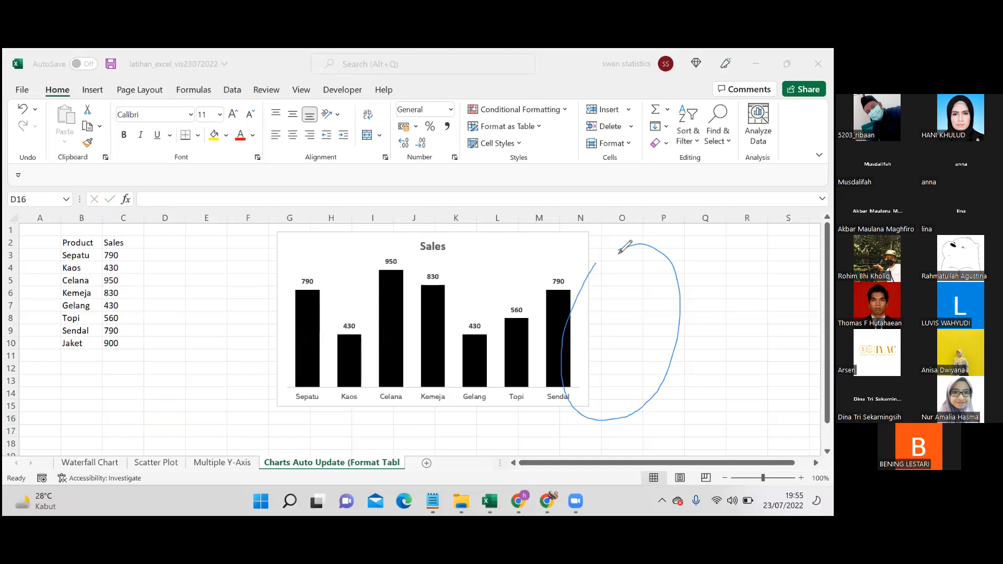
{"action": "left_click_drag", "start_coordinate": [82, 357], "coordinate": [127, 355]}
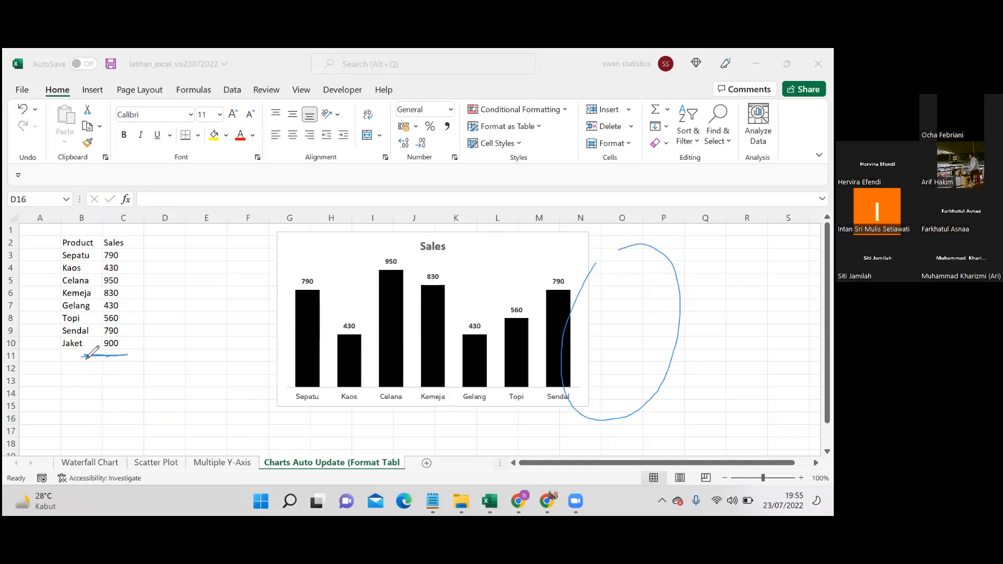
{"action": "left_click_drag", "start_coordinate": [61, 368], "coordinate": [180, 383]}
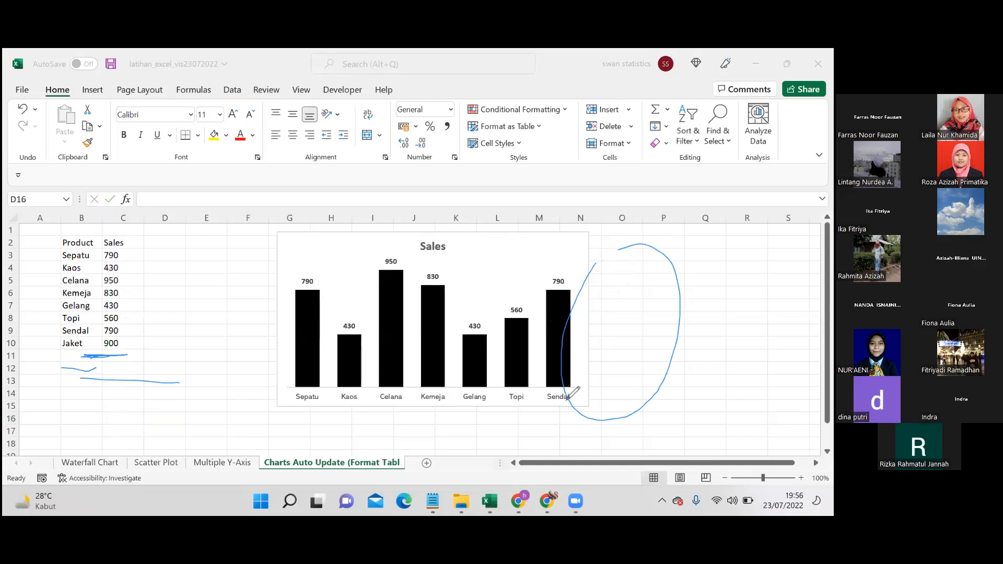
{"action": "mouse_move", "coordinate": [654, 237]}
{"action": "left_mouse_down"}
{"action": "mouse_move", "coordinate": [581, 272]}
{"action": "mouse_move", "coordinate": [632, 296]}
{"action": "left_mouse_up"}
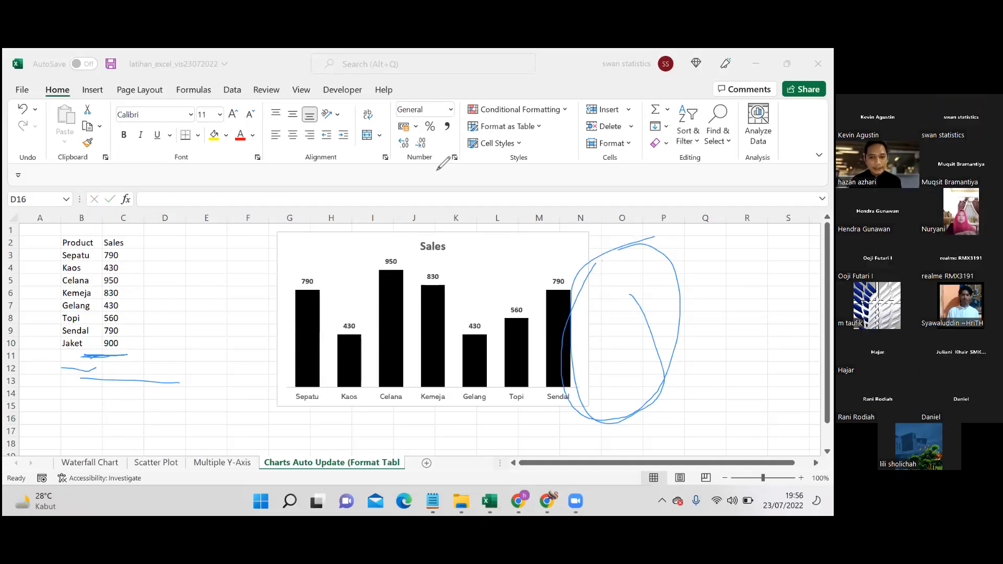
{"action": "key", "text": "ctrl+z"}
{"action": "key", "text": "ctrl+z"}
{"action": "key", "text": "ctrl+z"}
{"action": "key", "text": "ctrl+z"}
{"action": "key", "text": "ctrl+z"}
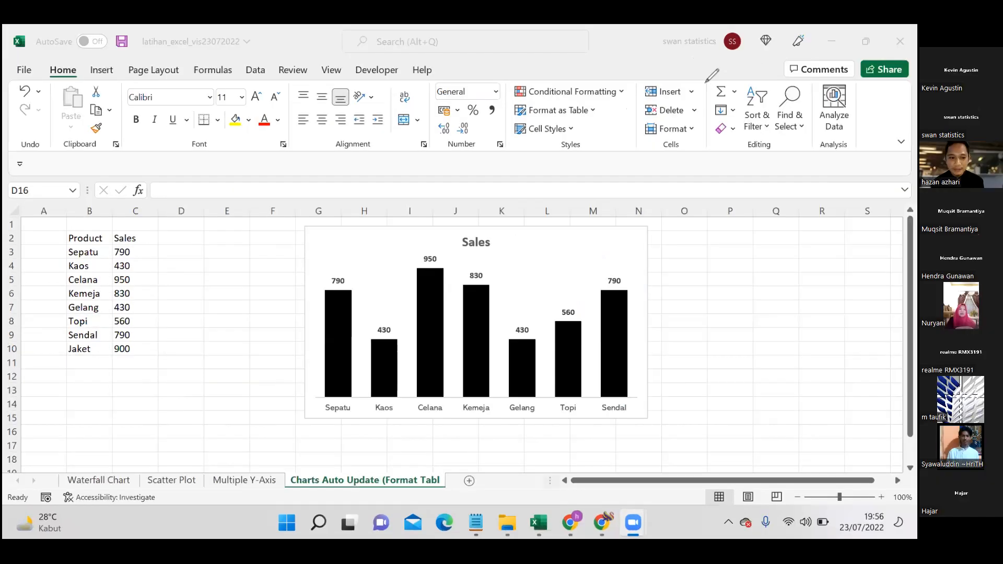
{"action": "left_click", "coordinate": [642, 103]}
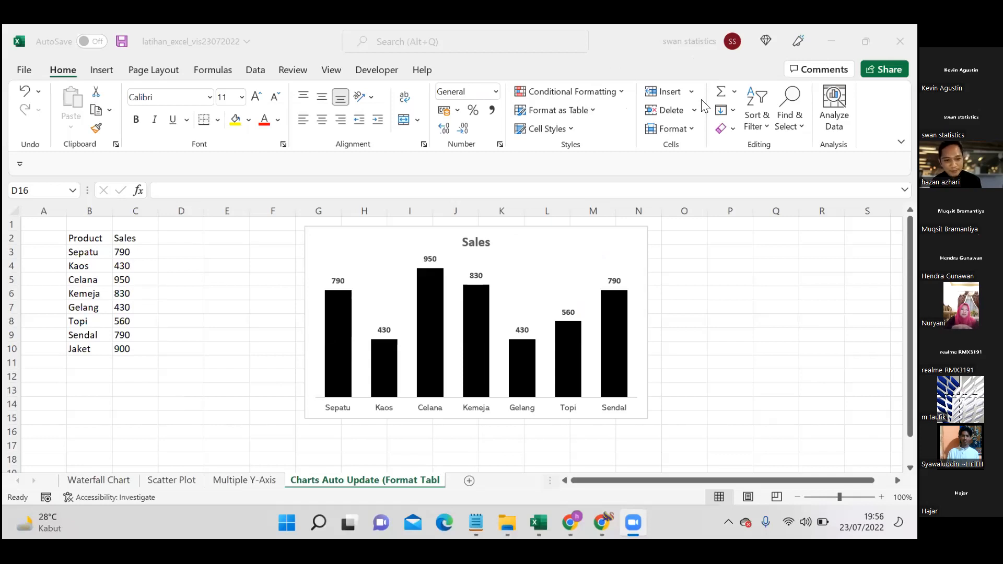
Delete the existing black-column Sales chart from the sheet
{"action": "left_click", "coordinate": [555, 234]}
{"action": "double_click", "coordinate": [554, 234]}
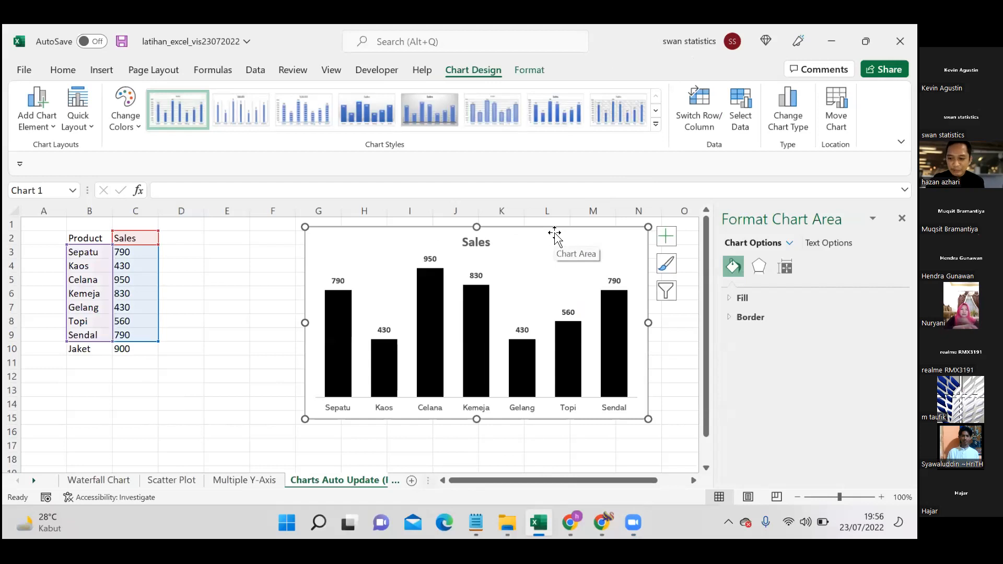
{"action": "key", "text": "Delete"}
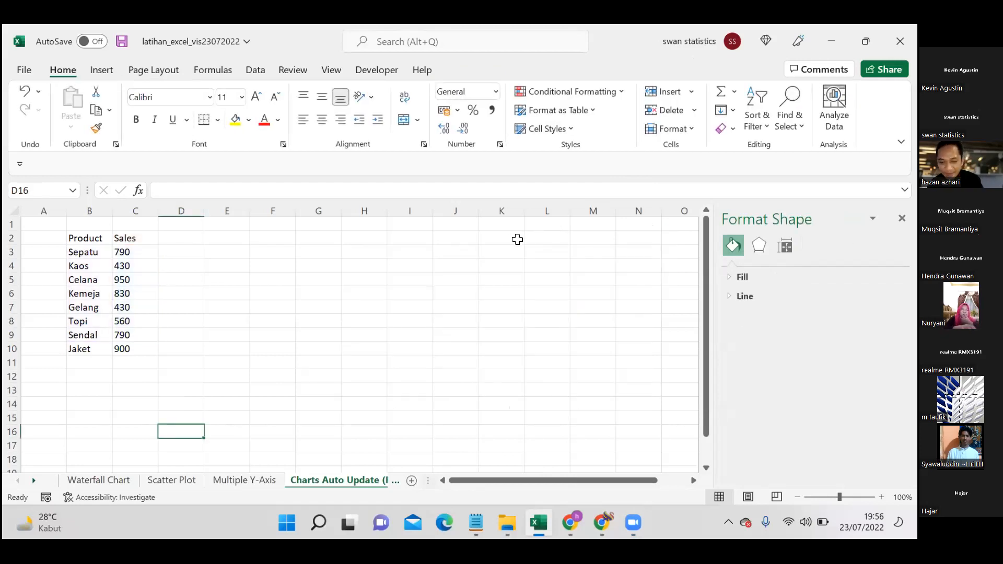
Insert a 2-D clustered column chart from the Product and Sales data in B2:C10 and place it beside the table
{"action": "left_click", "coordinate": [99, 240]}
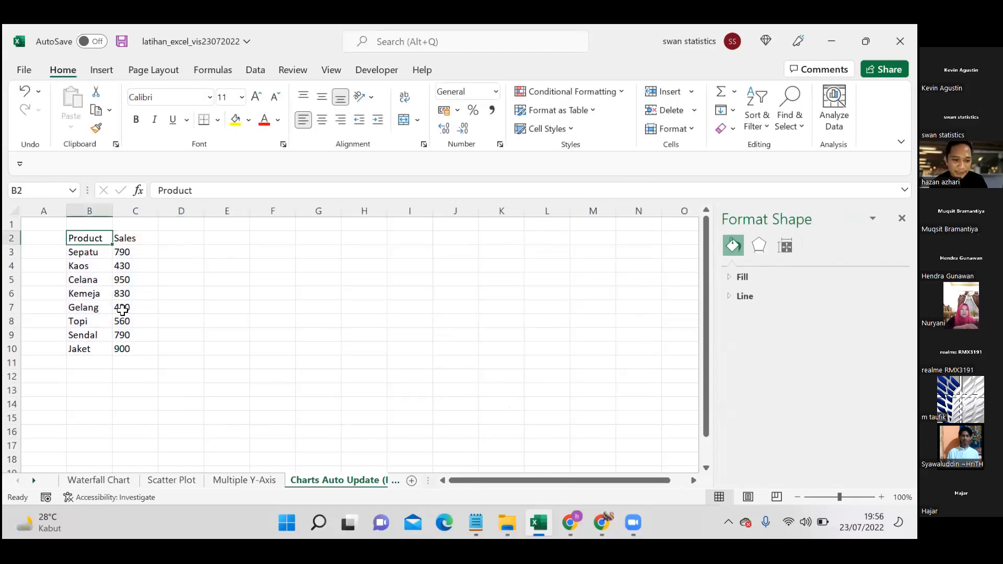
{"action": "left_click_drag", "start_coordinate": [105, 239], "coordinate": [137, 344]}
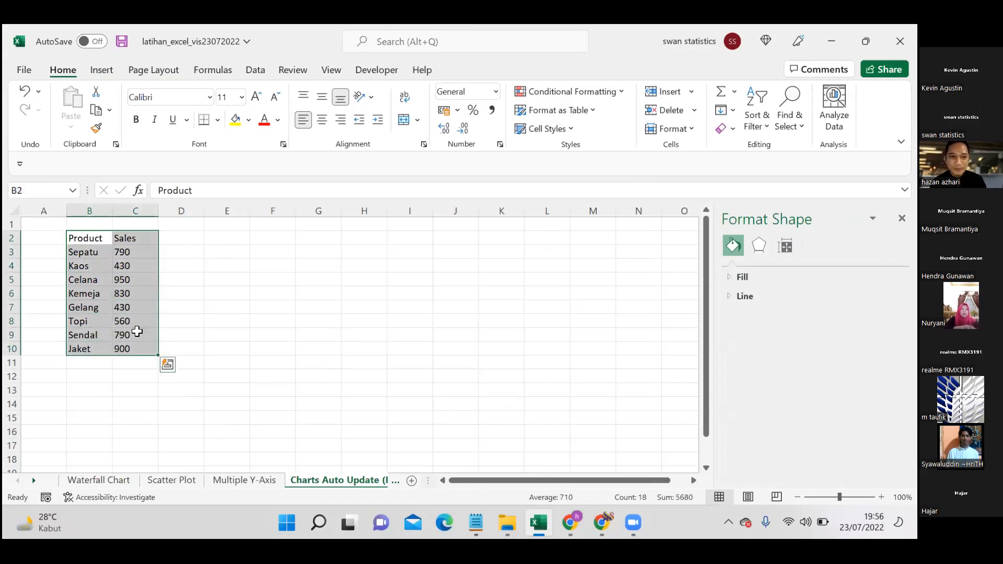
{"action": "left_click", "coordinate": [110, 76]}
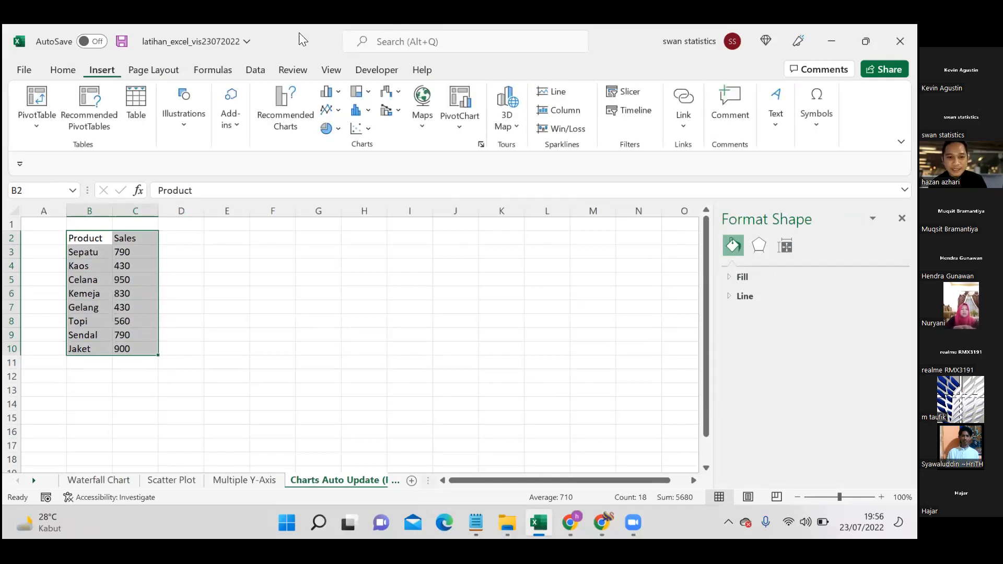
{"action": "left_click", "coordinate": [334, 98]}
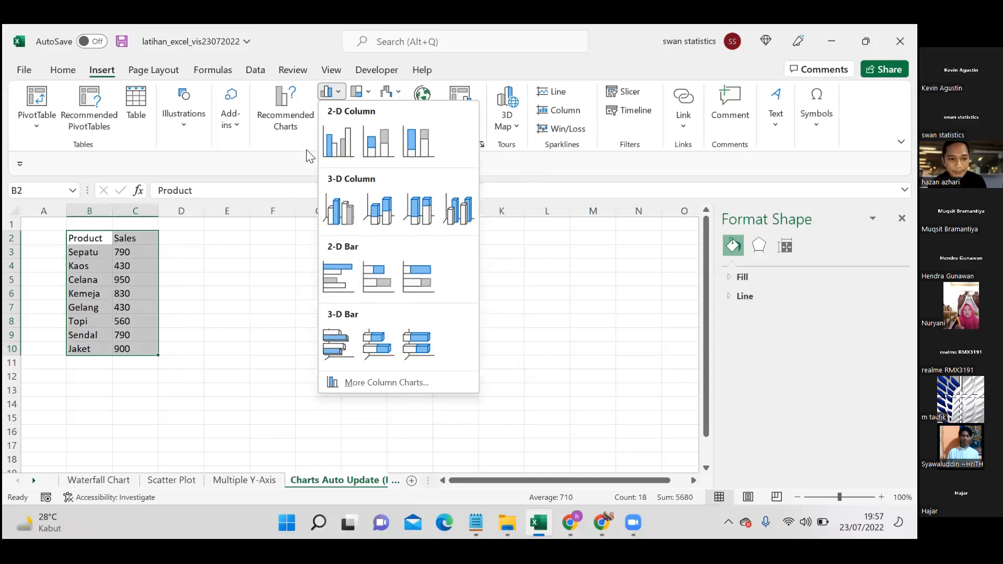
{"action": "left_click", "coordinate": [339, 140]}
{"action": "left_click_drag", "start_coordinate": [392, 258], "coordinate": [452, 249]}
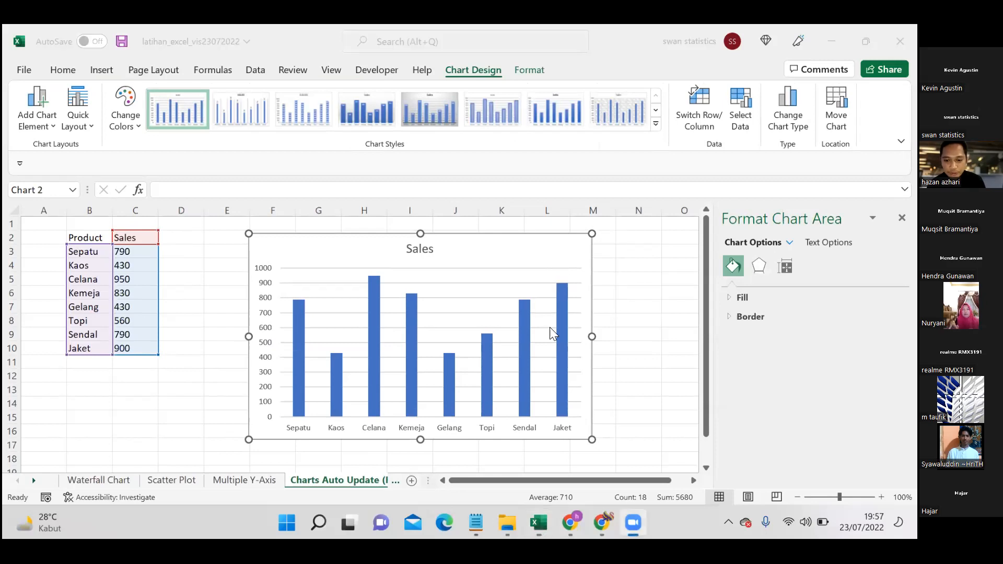
Circle the Jaket label, the area above the Kaos column and the vertical axis with freehand annotations, and clear the drawings
{"action": "mouse_move", "coordinate": [572, 406]}
{"action": "left_mouse_down"}
{"action": "mouse_move", "coordinate": [540, 452]}
{"action": "mouse_move", "coordinate": [588, 434]}
{"action": "mouse_move", "coordinate": [557, 407]}
{"action": "left_mouse_up"}
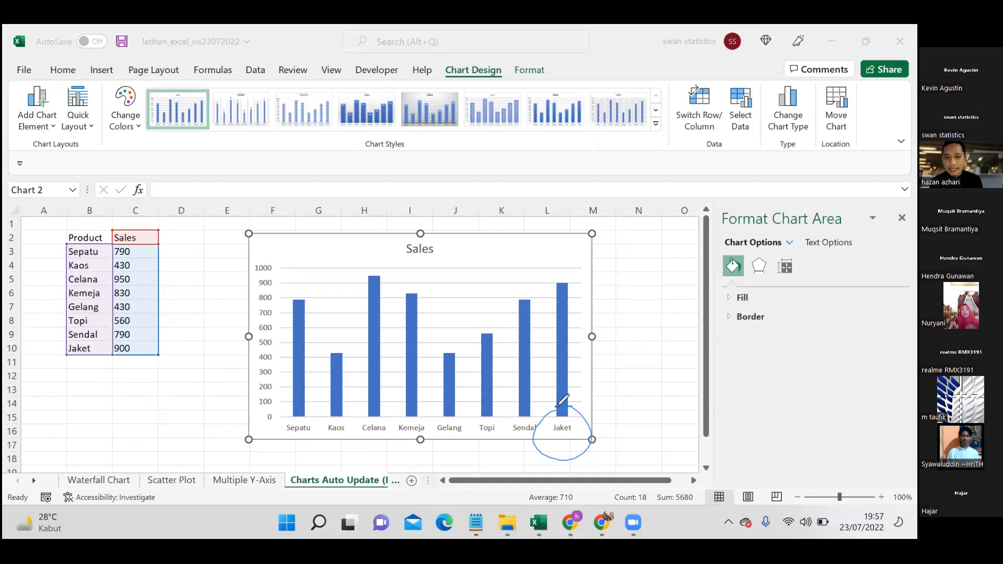
{"action": "left_click", "coordinate": [582, 146]}
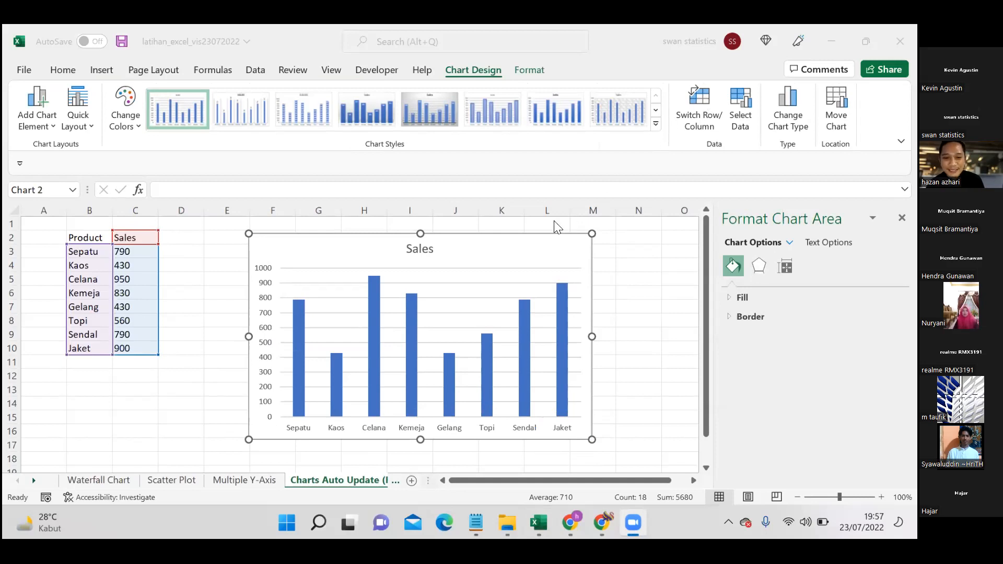
{"action": "mouse_move", "coordinate": [411, 309]}
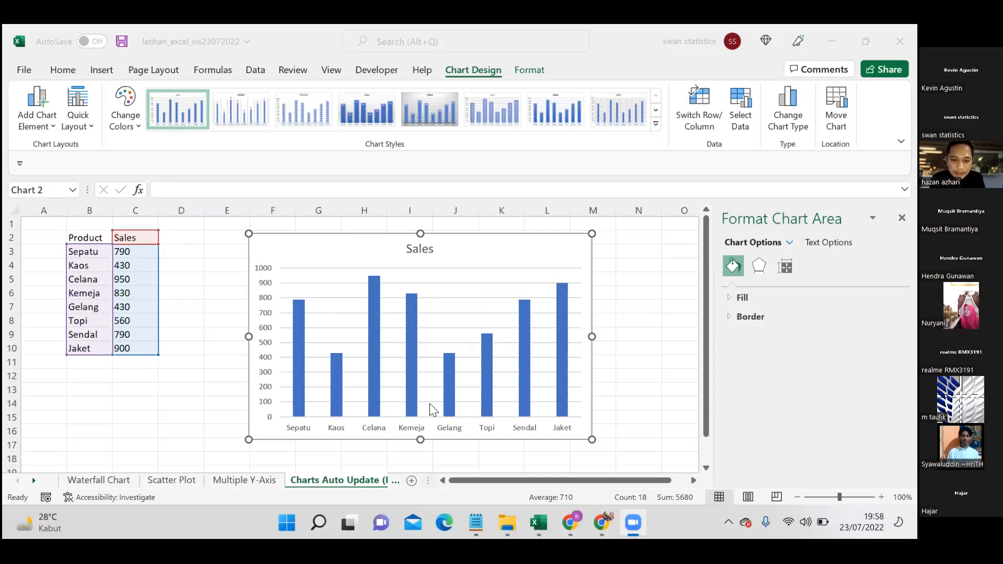
{"action": "mouse_move", "coordinate": [316, 252]}
{"action": "left_mouse_down"}
{"action": "mouse_move", "coordinate": [311, 277]}
{"action": "mouse_move", "coordinate": [333, 345]}
{"action": "mouse_move", "coordinate": [320, 239]}
{"action": "left_mouse_up"}
{"action": "mouse_move", "coordinate": [260, 251]}
{"action": "left_mouse_down"}
{"action": "mouse_move", "coordinate": [282, 425]}
{"action": "mouse_move", "coordinate": [229, 231]}
{"action": "left_mouse_up"}
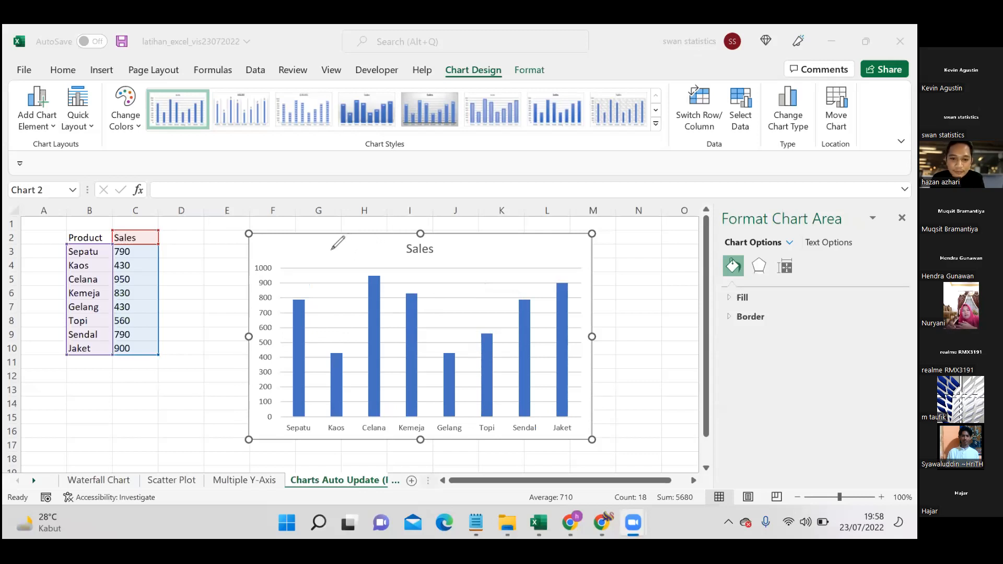
{"action": "mouse_move", "coordinate": [329, 250]}
{"action": "left_mouse_down"}
{"action": "mouse_move", "coordinate": [320, 322]}
{"action": "mouse_move", "coordinate": [339, 254]}
{"action": "left_mouse_up"}
{"action": "mouse_move", "coordinate": [261, 255]}
{"action": "left_mouse_down"}
{"action": "mouse_move", "coordinate": [267, 434]}
{"action": "mouse_move", "coordinate": [264, 227]}
{"action": "mouse_move", "coordinate": [137, 311]}
{"action": "left_mouse_up"}
{"action": "left_click", "coordinate": [571, 148]}
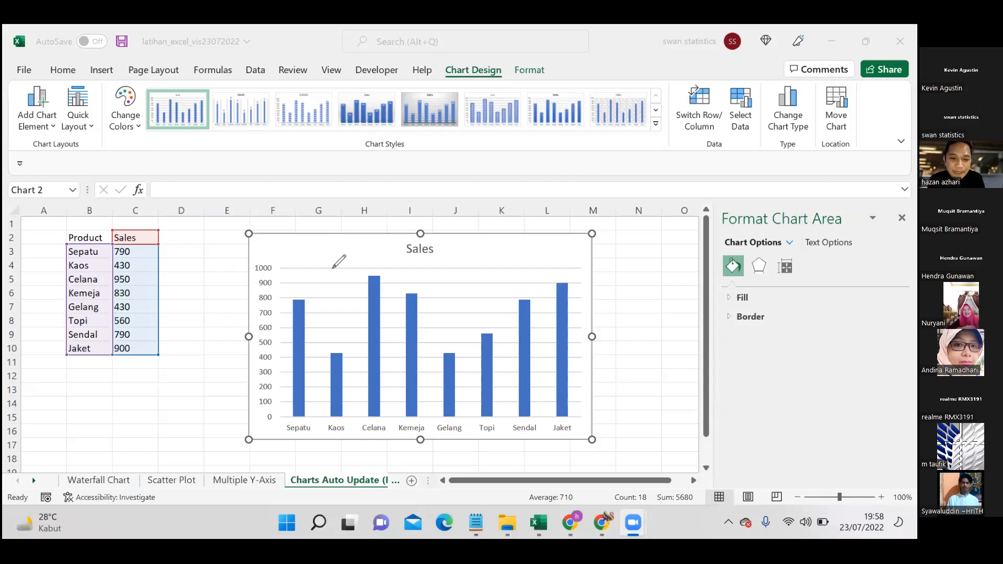
Circle the gridlines above the Kaos column and the chart's vertical axis values with the annotation pen
{"action": "mouse_move", "coordinate": [332, 267]}
{"action": "left_mouse_down"}
{"action": "mouse_move", "coordinate": [320, 300]}
{"action": "mouse_move", "coordinate": [345, 256]}
{"action": "mouse_move", "coordinate": [329, 260]}
{"action": "left_mouse_up"}
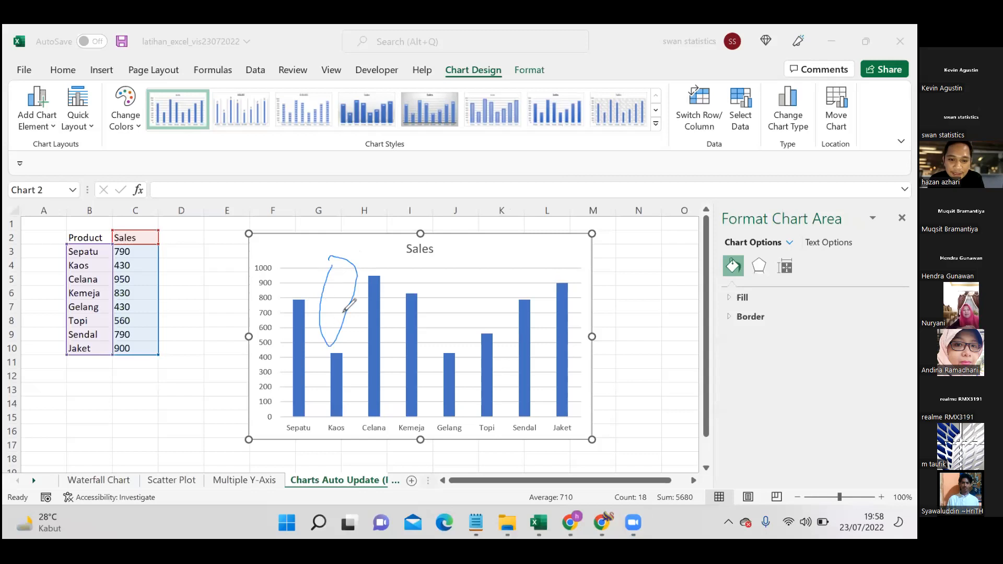
{"action": "left_click_drag", "start_coordinate": [260, 252], "coordinate": [259, 363]}
{"action": "mouse_move", "coordinate": [261, 412]}
{"action": "left_mouse_down"}
{"action": "mouse_move", "coordinate": [281, 308]}
{"action": "mouse_move", "coordinate": [265, 260]}
{"action": "left_mouse_up"}
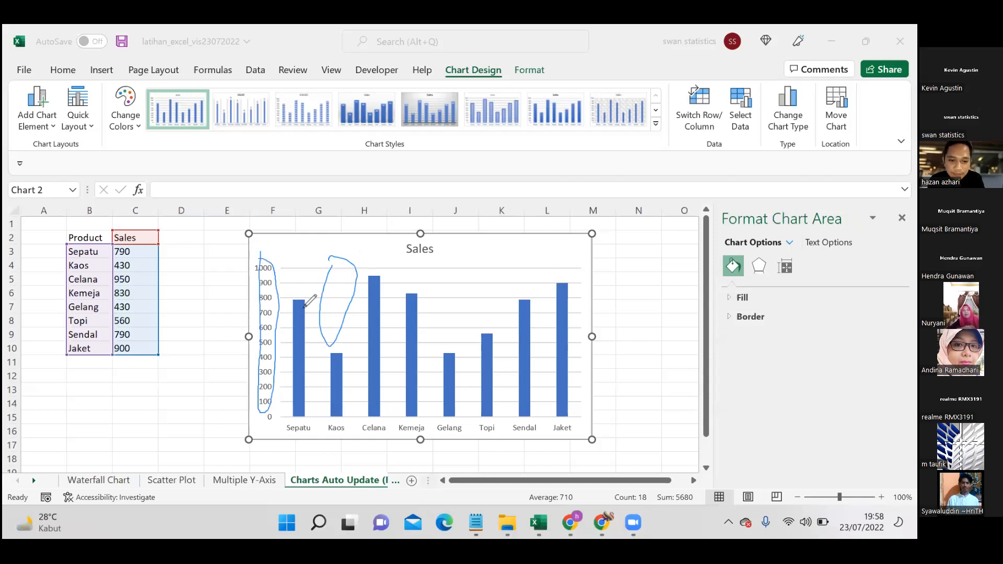
Clear the remaining pen annotations and add data labels to the columns of the Sales chart
{"action": "left_click", "coordinate": [514, 147]}
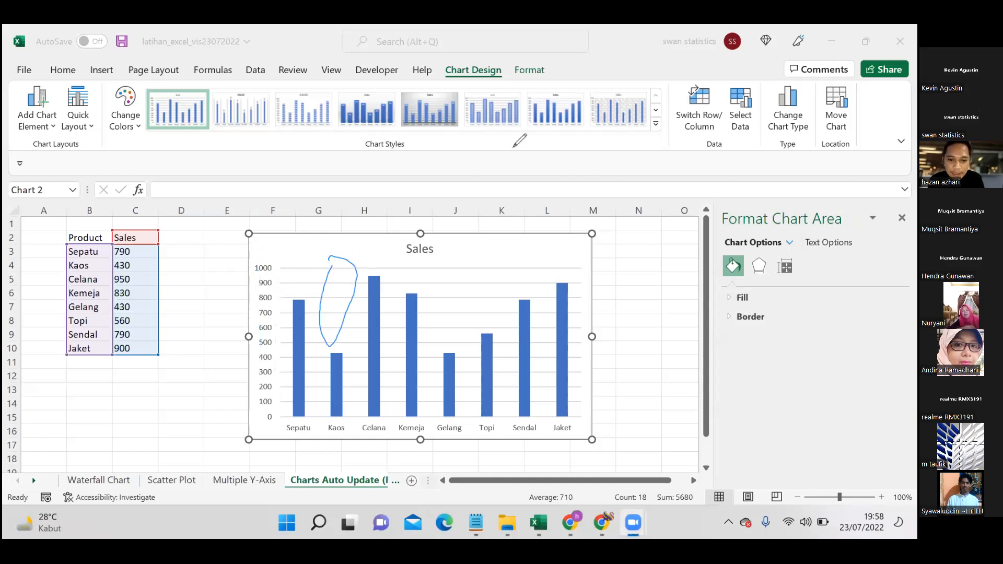
{"action": "left_click", "coordinate": [569, 250]}
{"action": "left_click", "coordinate": [609, 246]}
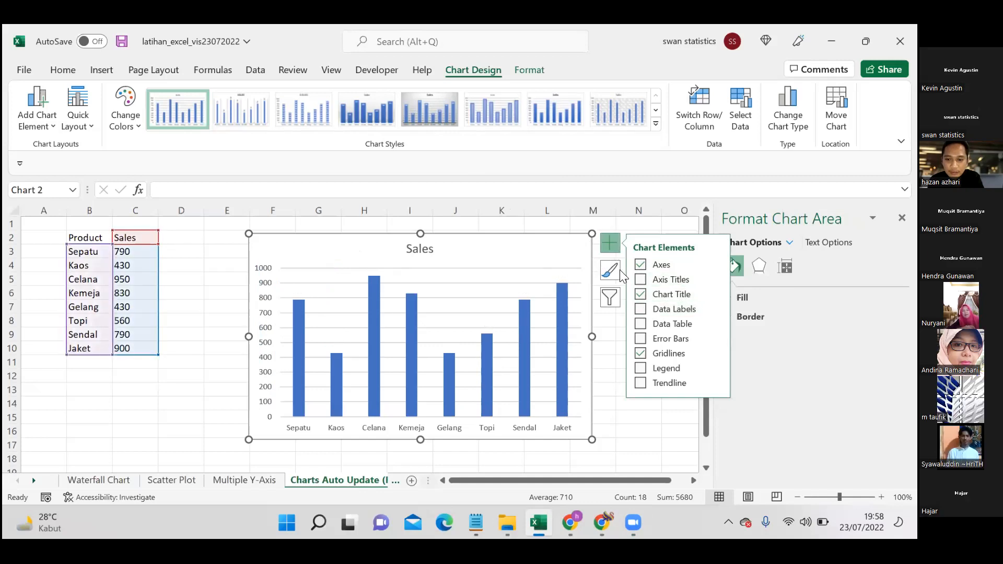
{"action": "left_click", "coordinate": [606, 334]}
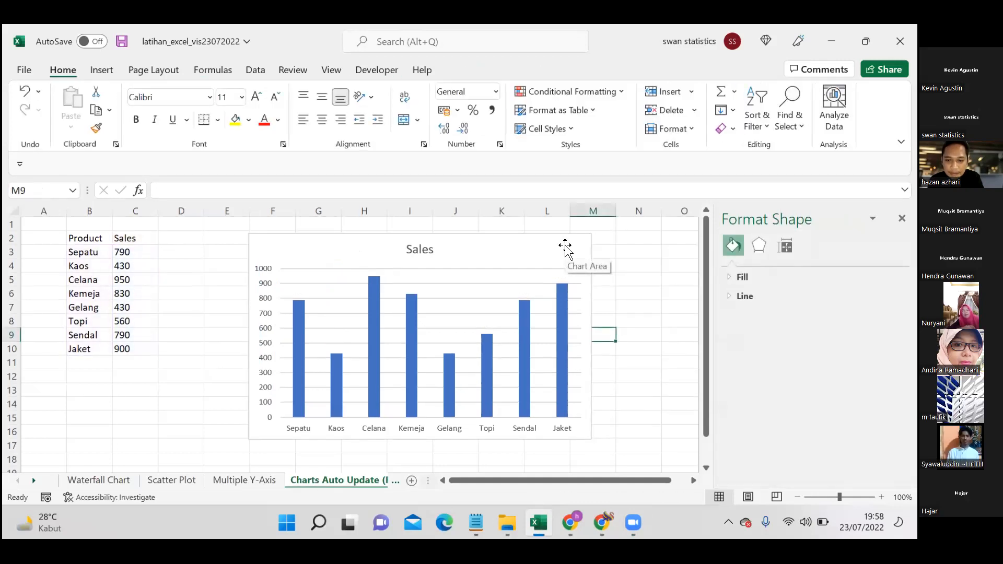
{"action": "left_click", "coordinate": [572, 256]}
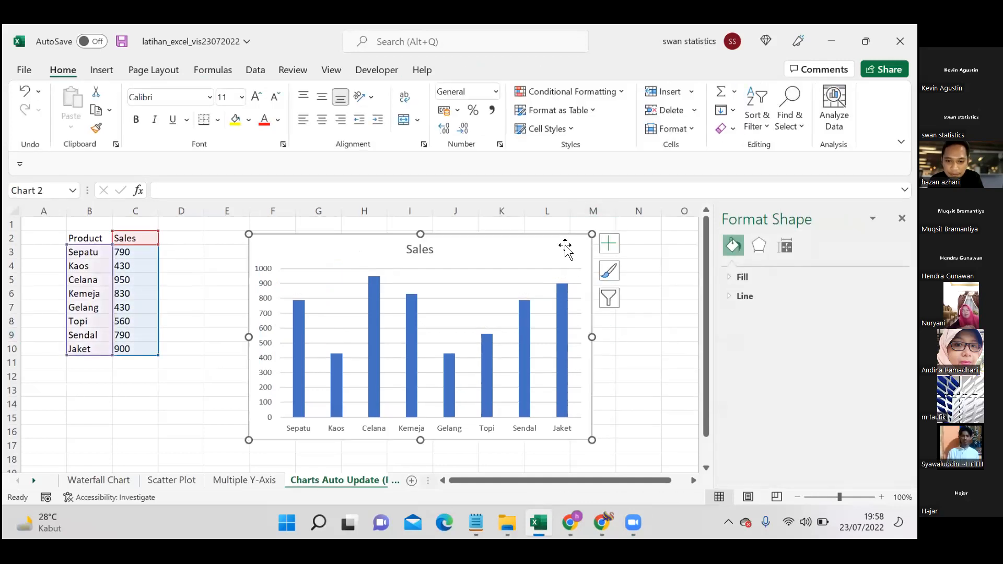
{"action": "left_click", "coordinate": [609, 243]}
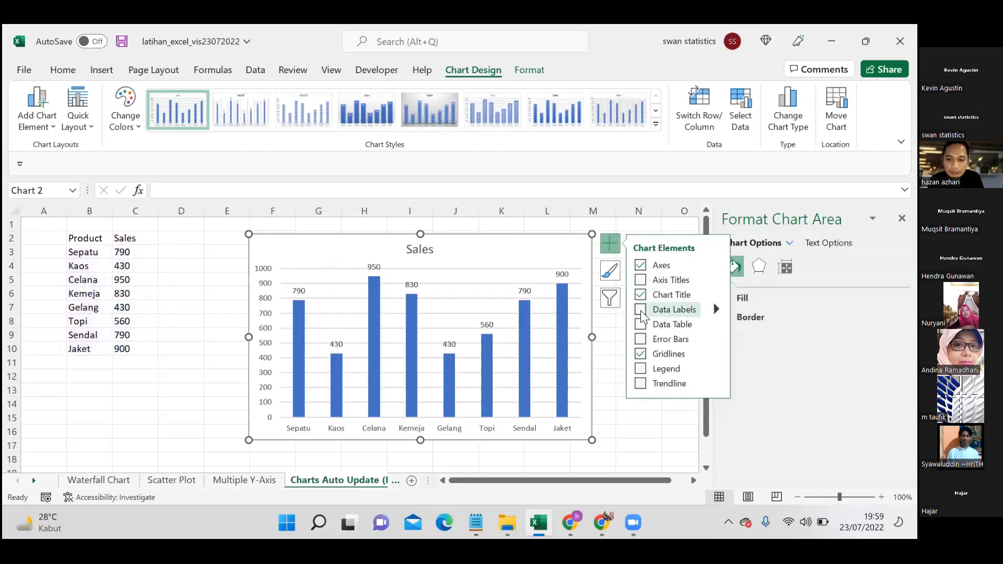
{"action": "left_click", "coordinate": [641, 310]}
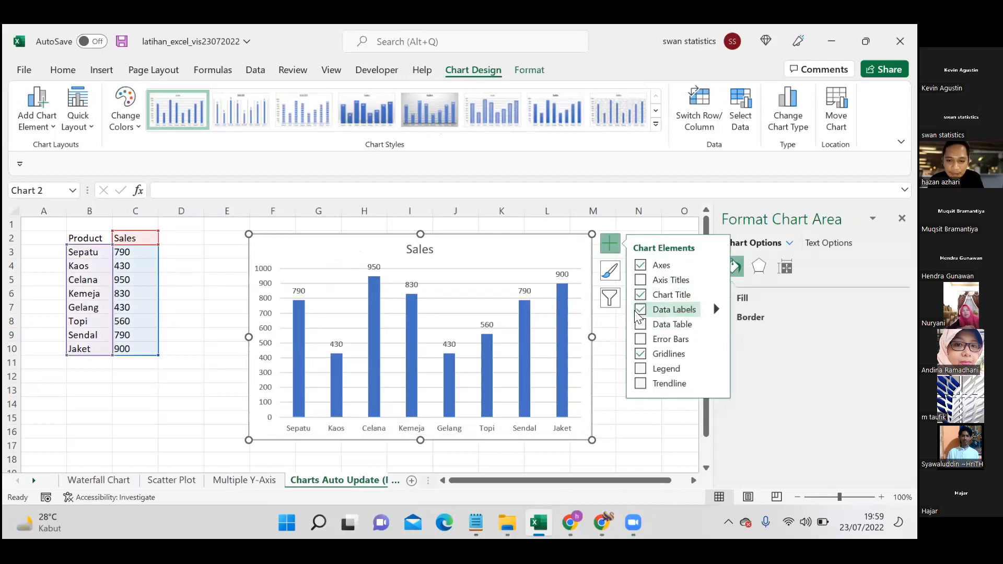
{"action": "left_click", "coordinate": [566, 273]}
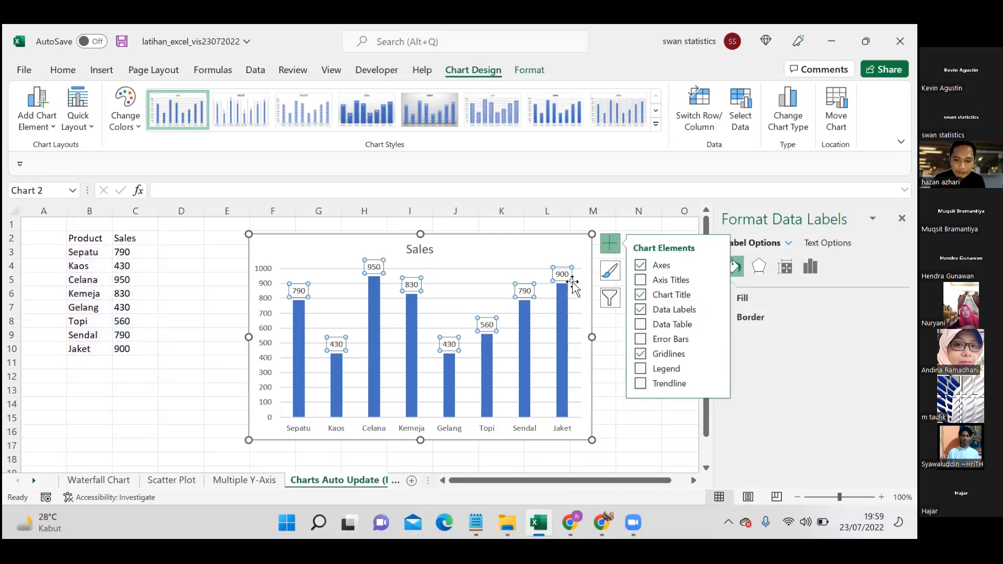
{"action": "left_click", "coordinate": [614, 470]}
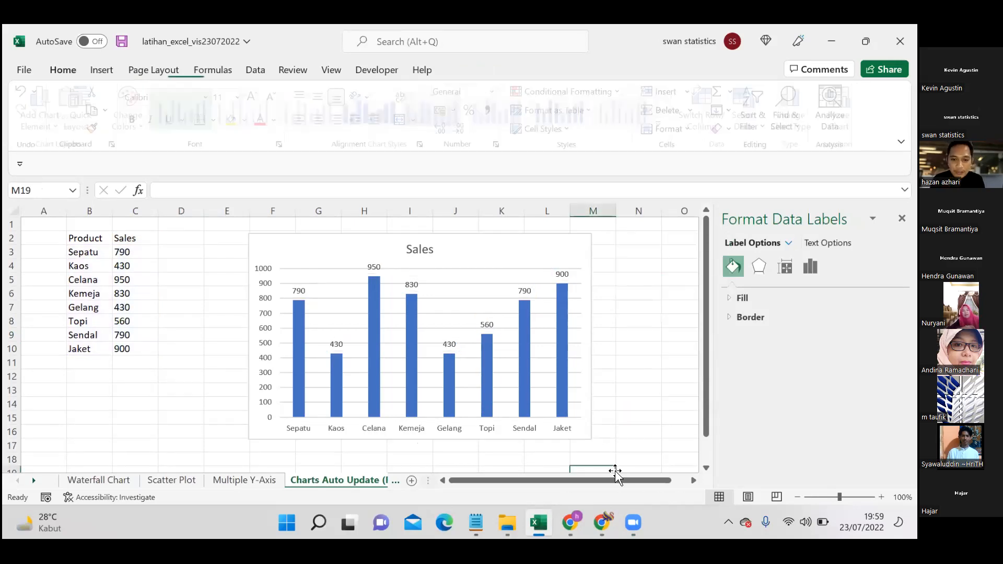
Compare the data labels above the columns with the vertical axis values and gridlines of the Sales chart
{"action": "left_click", "coordinate": [561, 283]}
{"action": "left_click", "coordinate": [562, 274]}
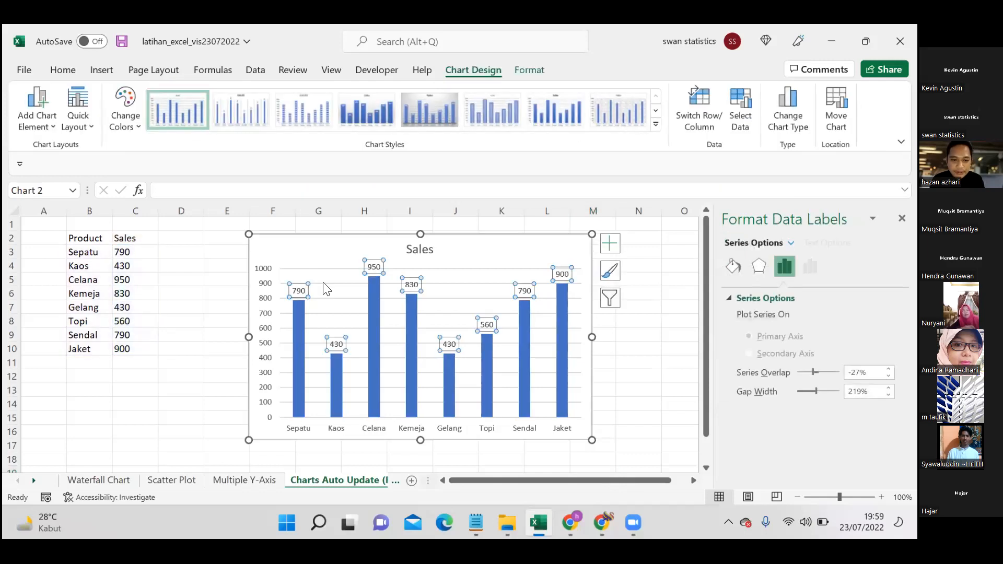
{"action": "left_click", "coordinate": [275, 274]}
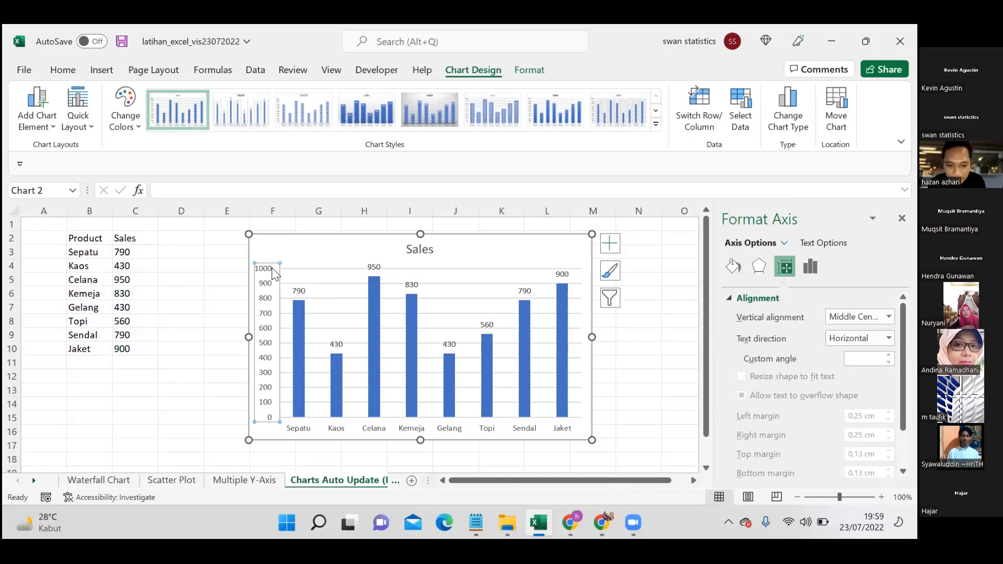
{"action": "left_click", "coordinate": [374, 268]}
{"action": "left_click", "coordinate": [270, 283]}
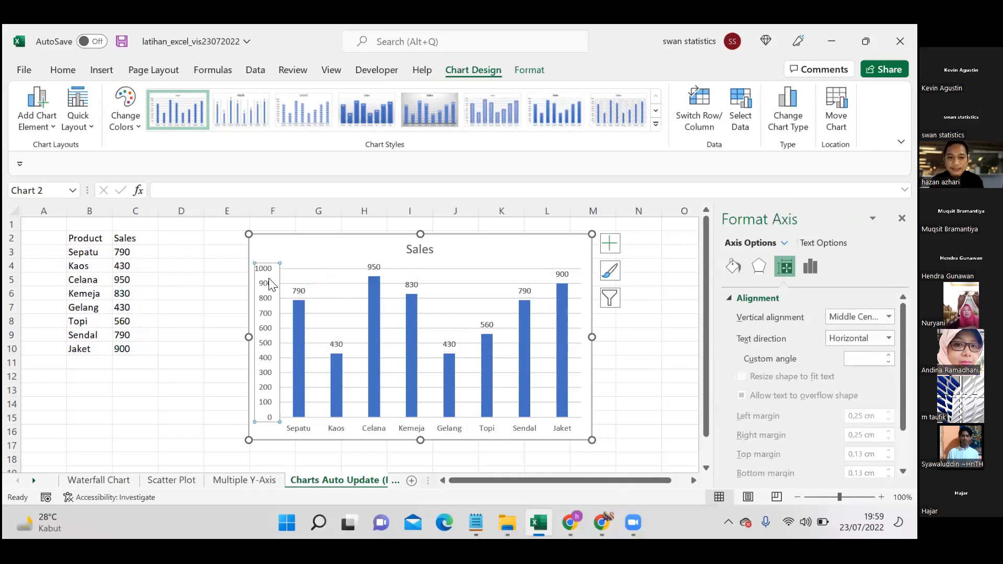
{"action": "left_click", "coordinate": [376, 268]}
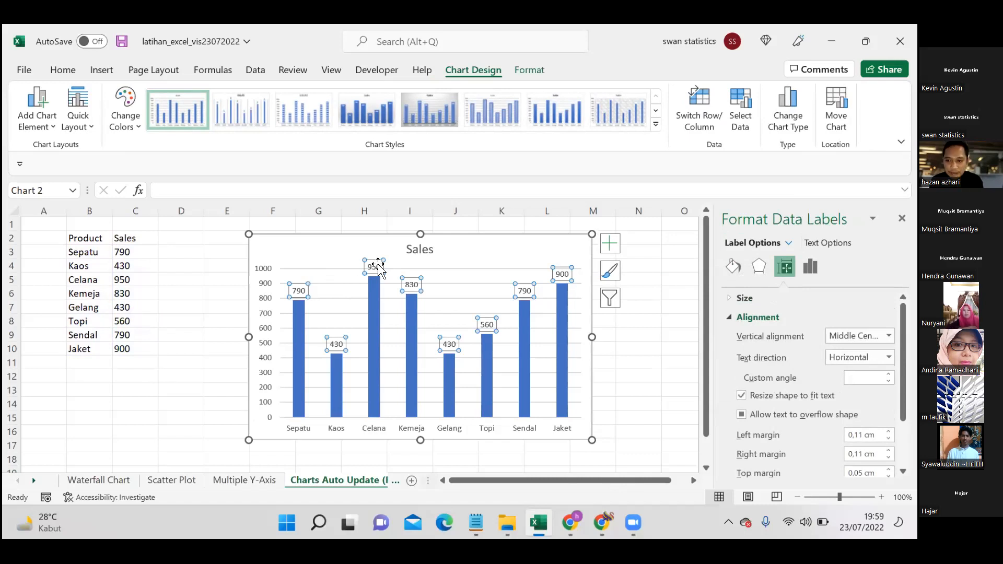
{"action": "left_click", "coordinate": [267, 273]}
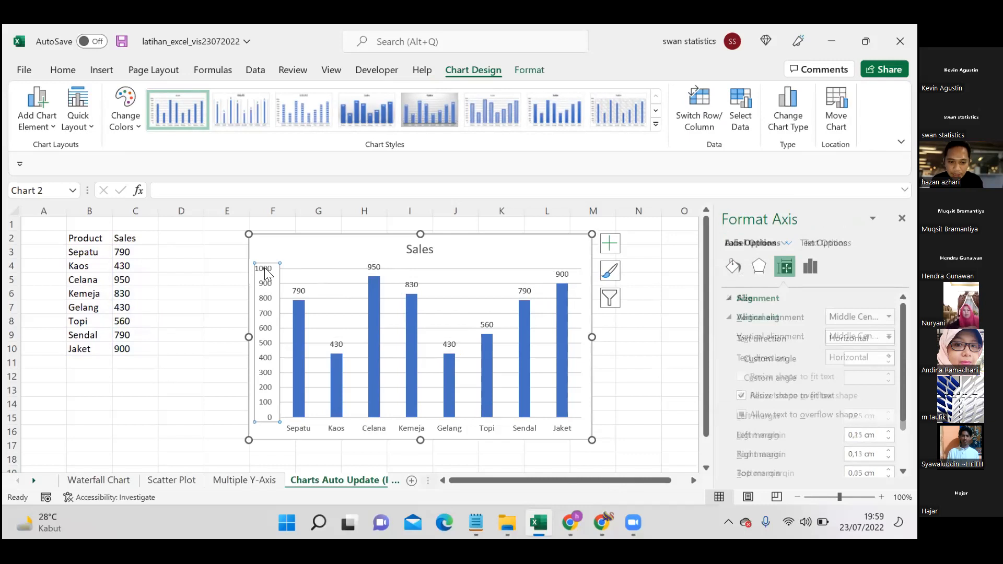
{"action": "left_click", "coordinate": [318, 284]}
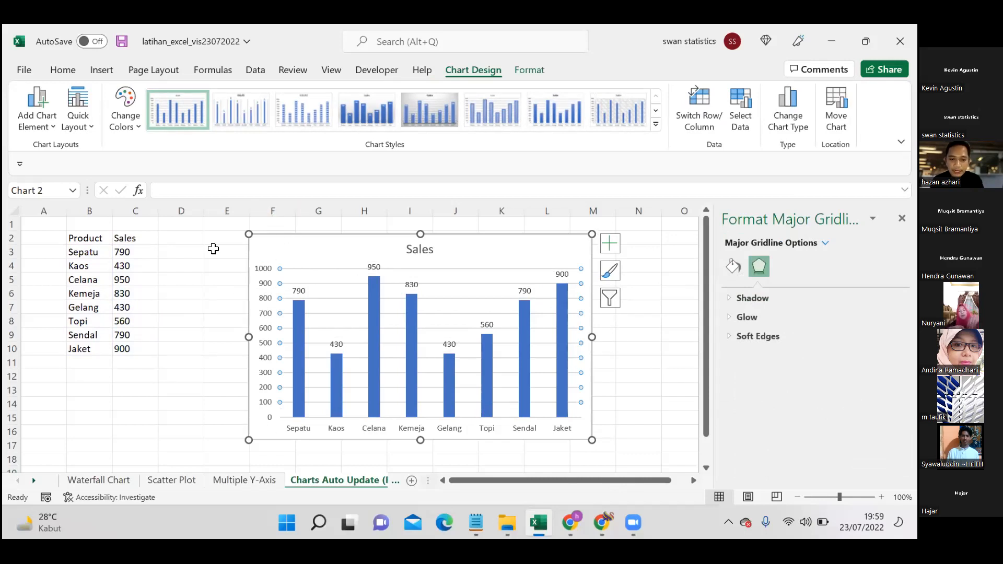
{"action": "left_click", "coordinate": [466, 268]}
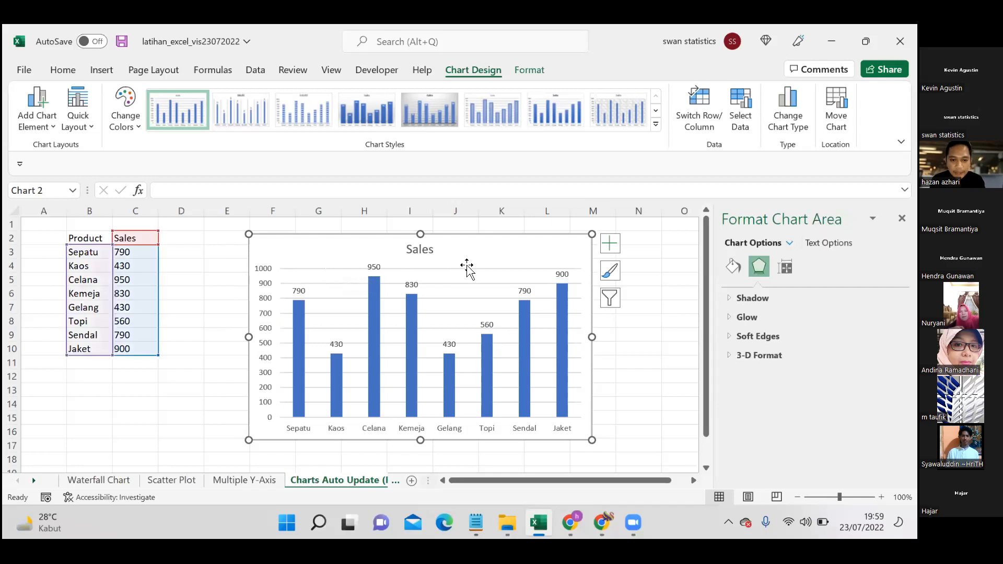
{"action": "left_click", "coordinate": [381, 264]}
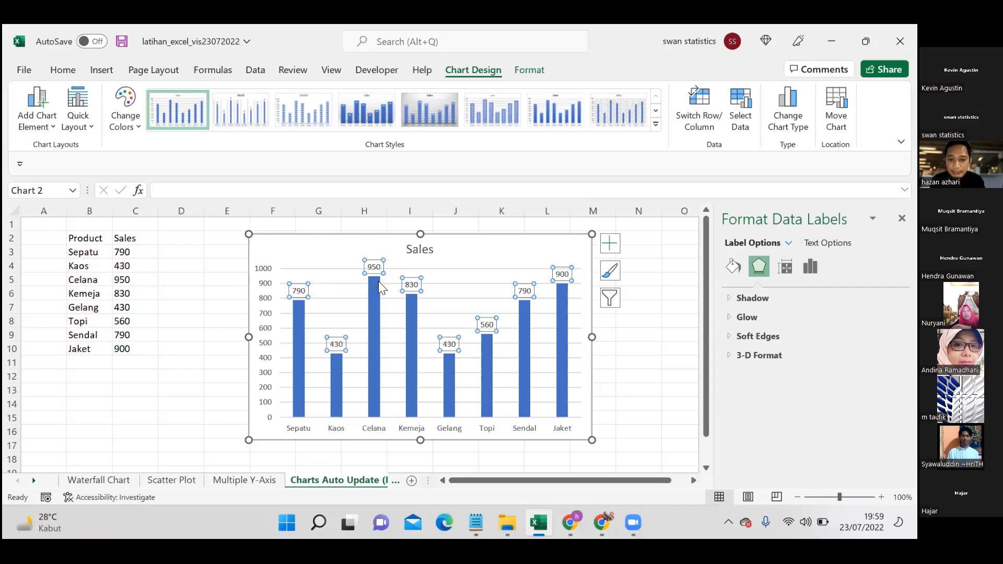
Delete the vertical value axis from the Sales chart
{"action": "left_click", "coordinate": [267, 277]}
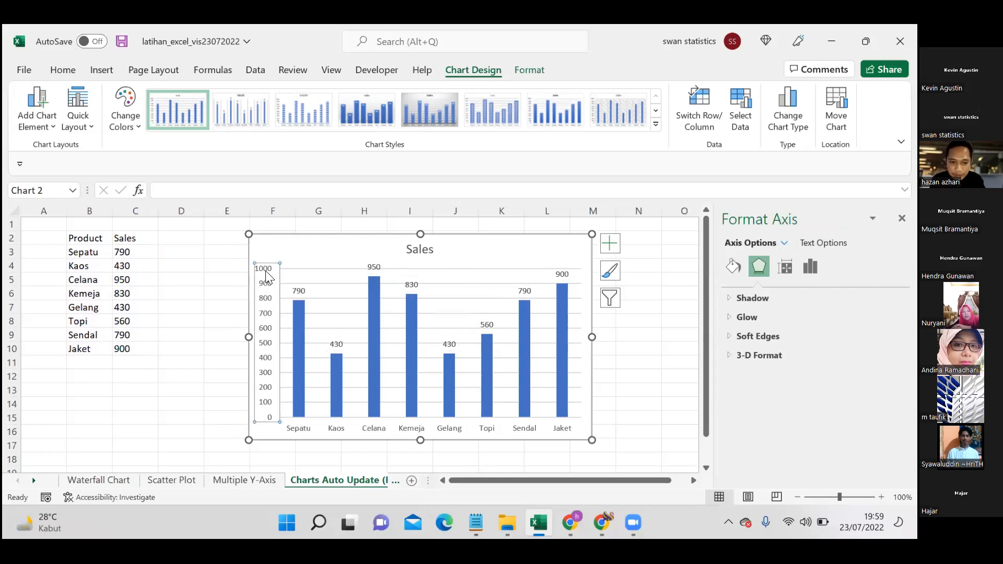
{"action": "key", "text": "Delete"}
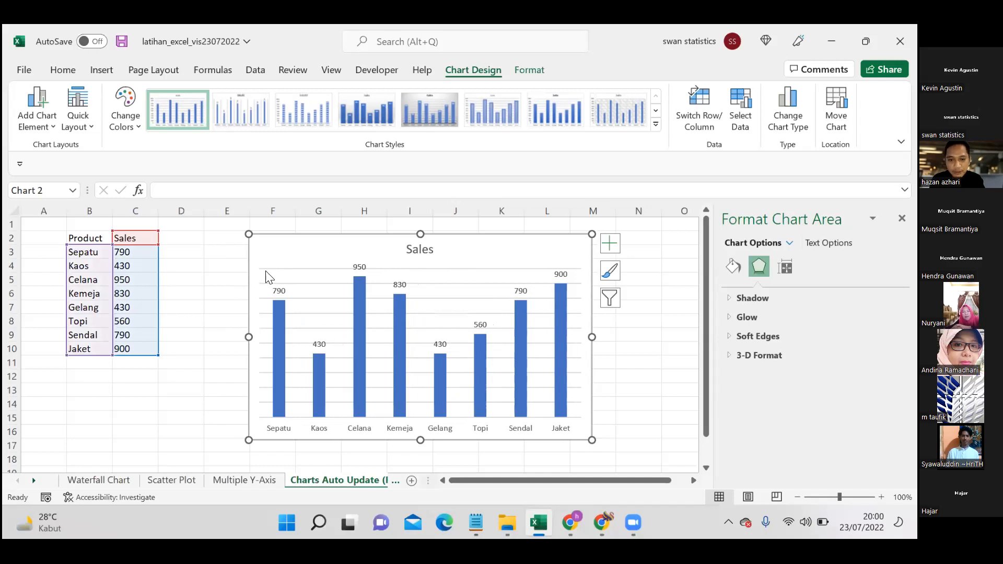
Delete the major gridlines directly in the Sales chart and undo that deletion
{"action": "left_click", "coordinate": [288, 269]}
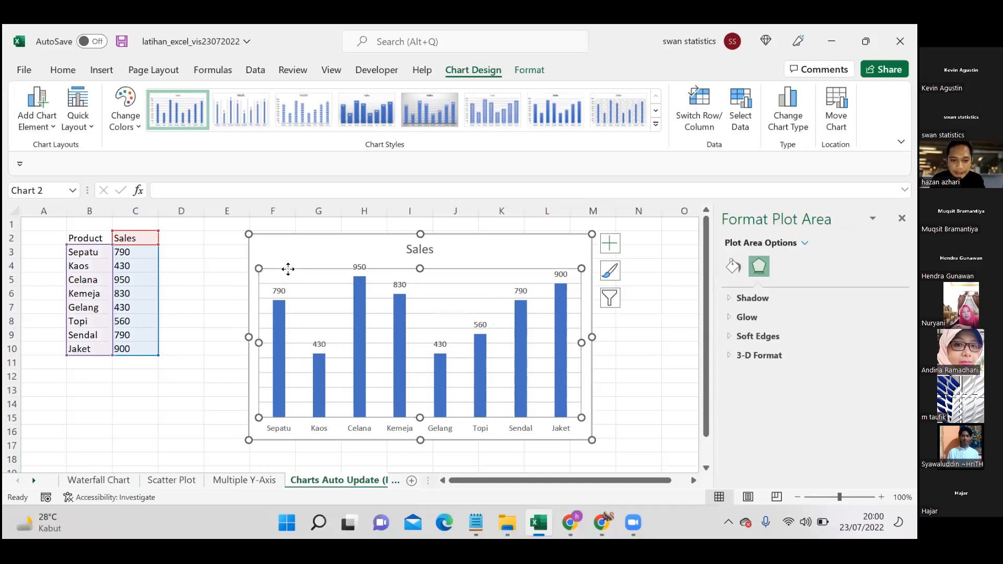
{"action": "left_click", "coordinate": [307, 283]}
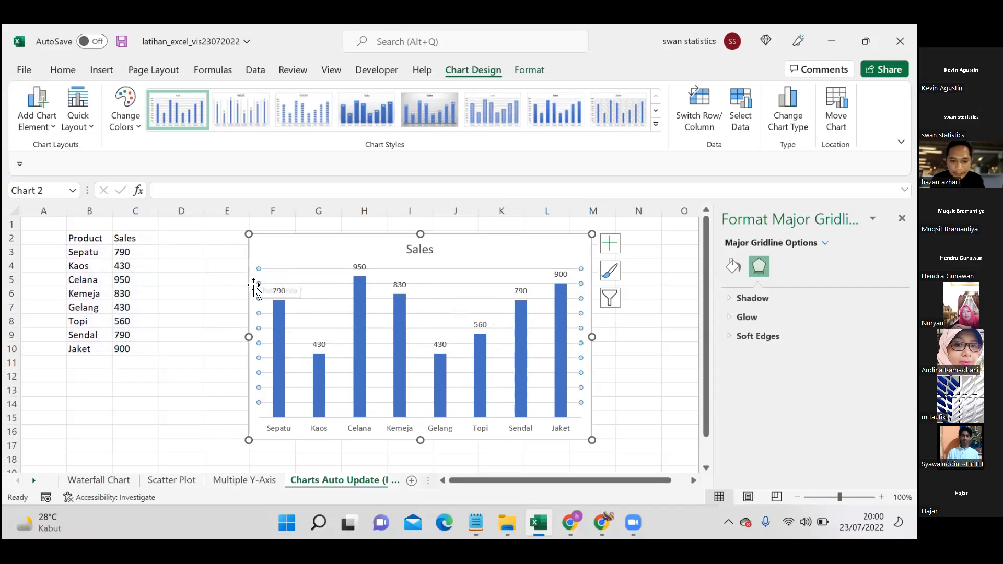
{"action": "left_click", "coordinate": [315, 228]}
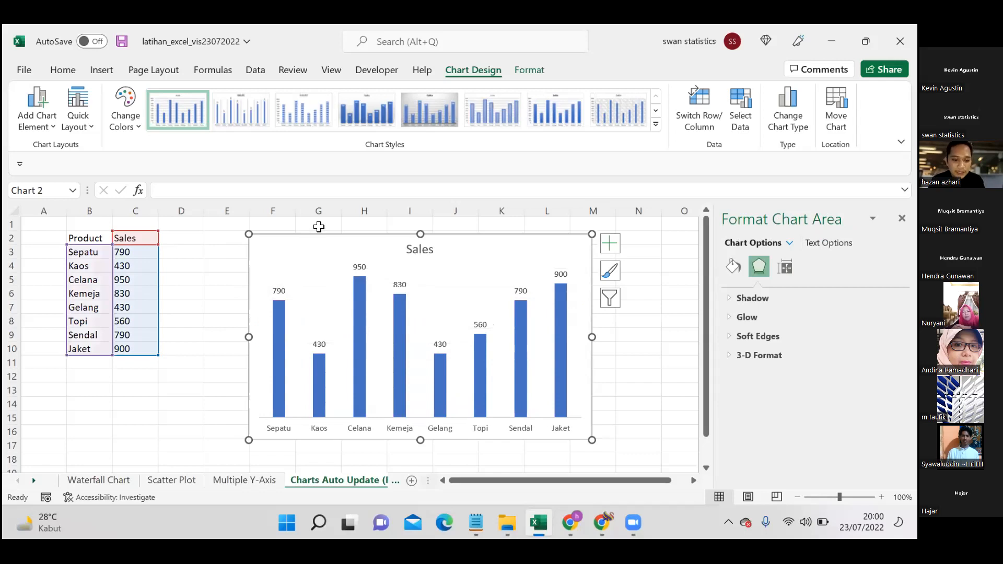
{"action": "key", "text": "ctrl+z"}
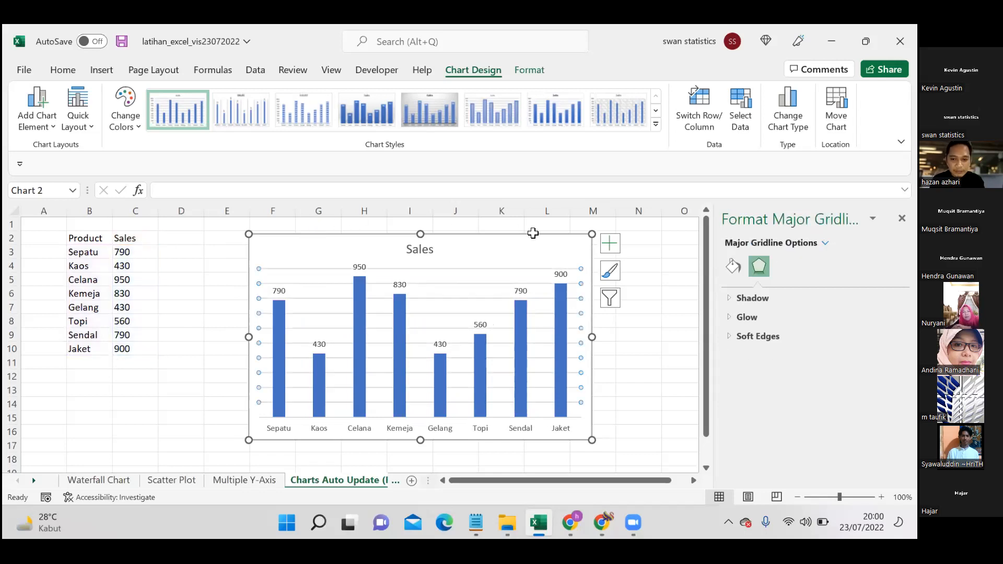
Turn off the Gridlines chart element of the Sales chart and sketch an annotation around the Jaket column's label
{"action": "left_click", "coordinate": [609, 245]}
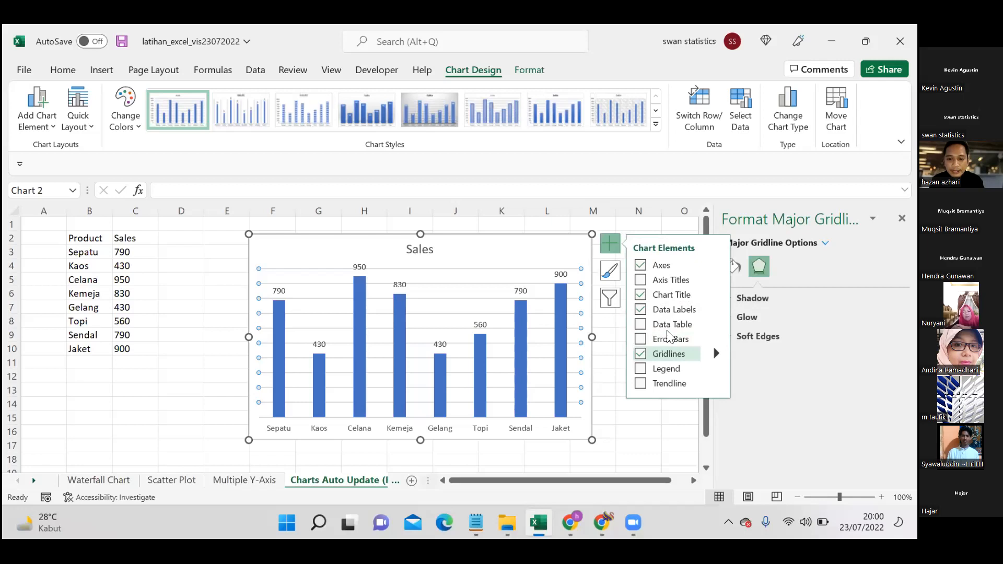
{"action": "key", "text": "space"}
{"action": "left_click", "coordinate": [634, 445]}
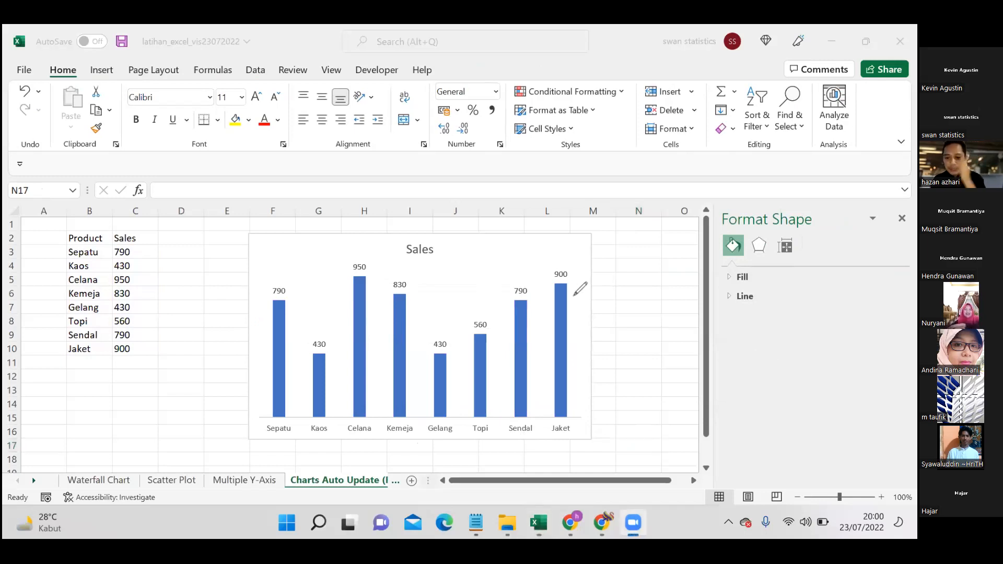
{"action": "mouse_move", "coordinate": [569, 270]}
{"action": "left_mouse_down"}
{"action": "mouse_move", "coordinate": [540, 320]}
{"action": "mouse_move", "coordinate": [556, 228]}
{"action": "mouse_move", "coordinate": [532, 243]}
{"action": "left_mouse_up"}
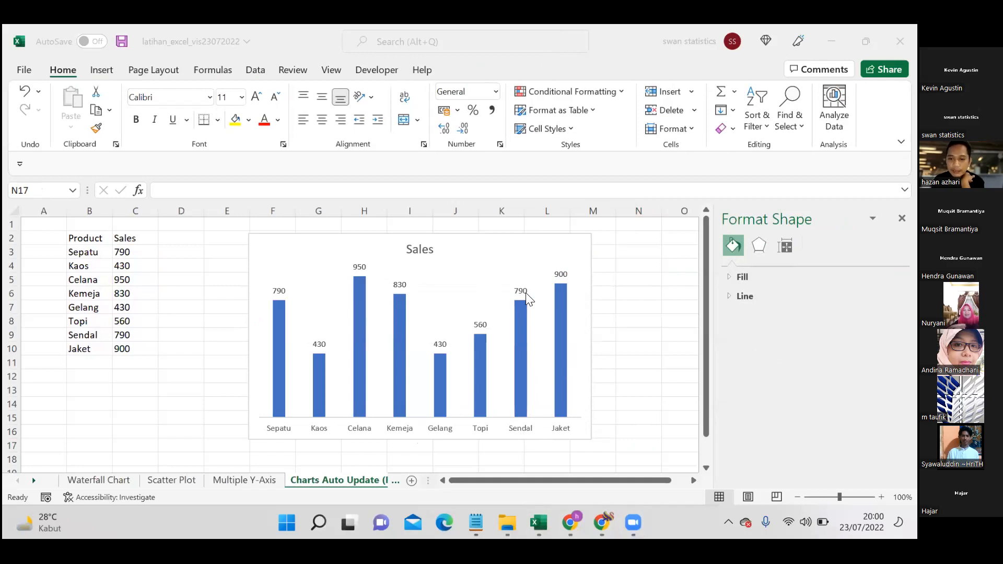
Show the Format Data Series options for the Sales columns, mark the heading with the annotation pen, and close the options
{"action": "mouse_move", "coordinate": [522, 307]}
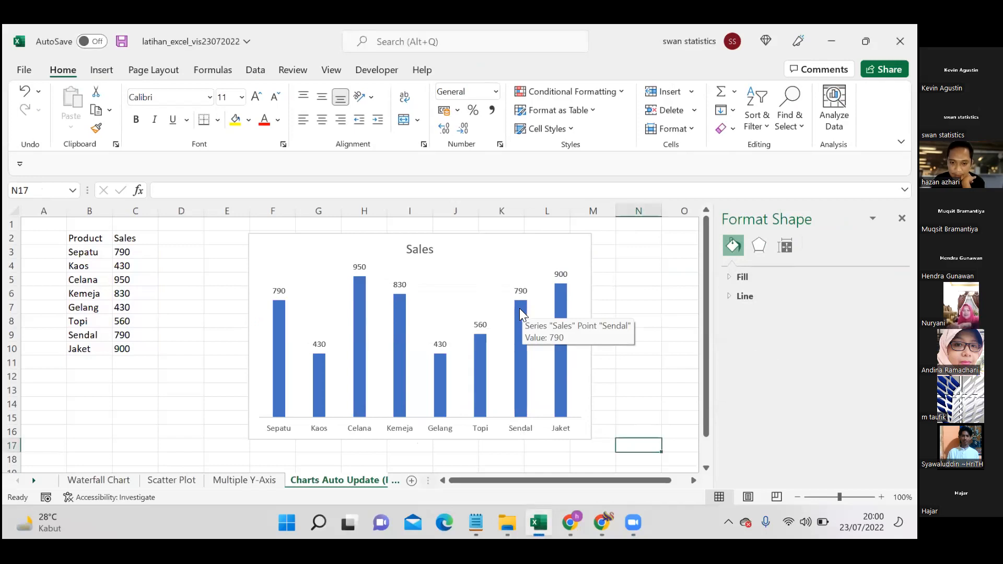
{"action": "left_click", "coordinate": [520, 311]}
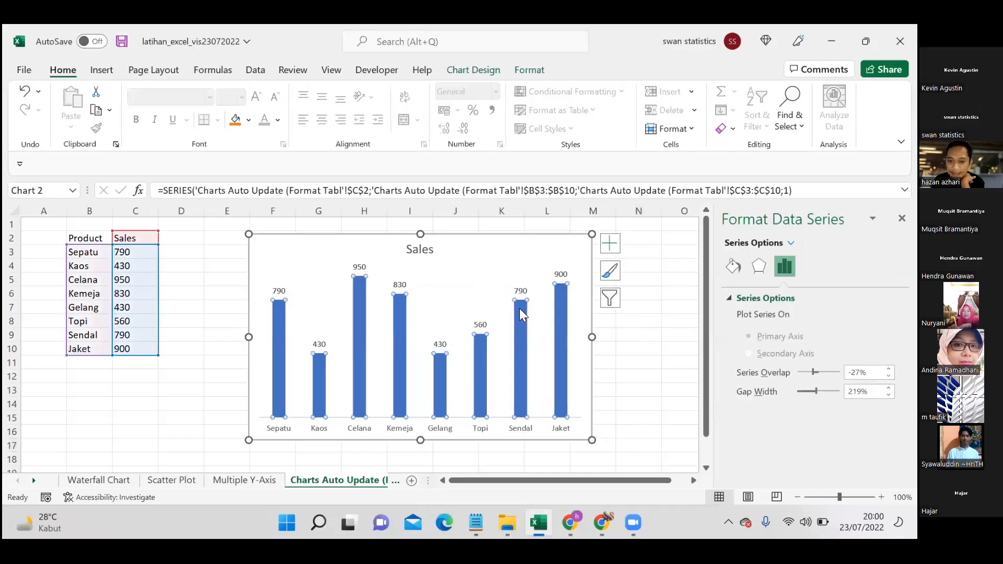
{"action": "right_click", "coordinate": [520, 308]}
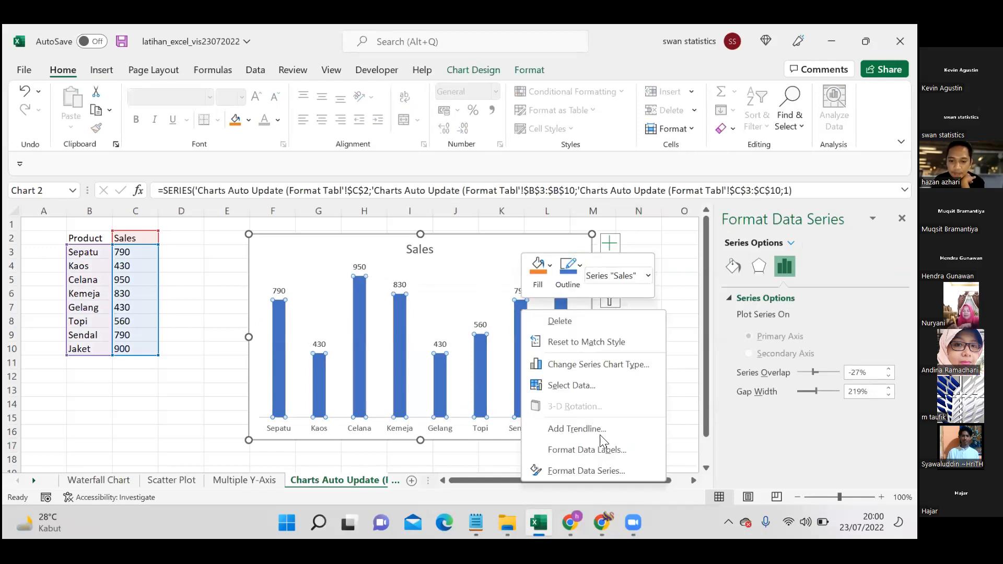
{"action": "left_click", "coordinate": [583, 471]}
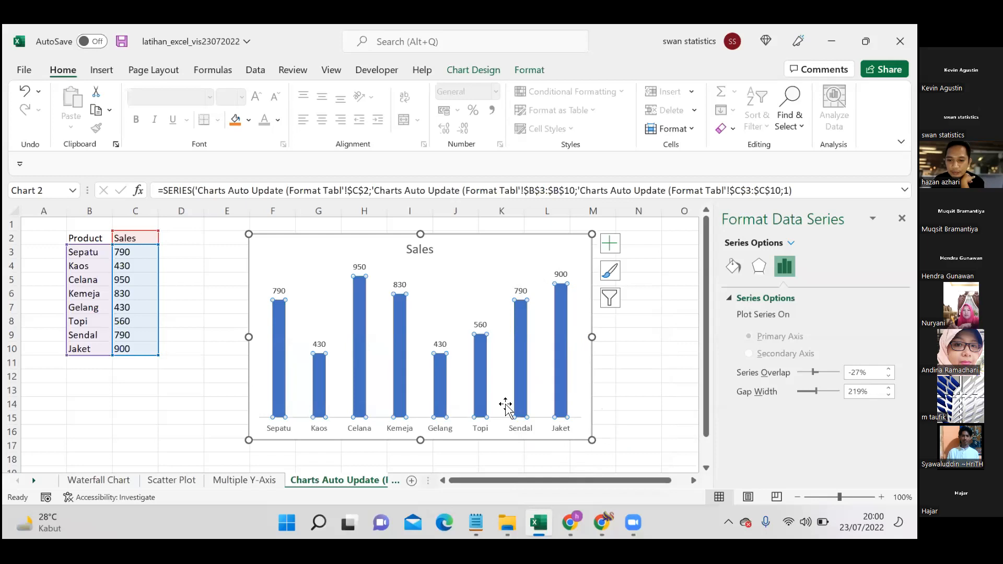
{"action": "mouse_move", "coordinate": [766, 234]}
{"action": "left_mouse_down"}
{"action": "mouse_move", "coordinate": [752, 256]}
{"action": "mouse_move", "coordinate": [845, 459]}
{"action": "mouse_move", "coordinate": [807, 244]}
{"action": "left_mouse_up"}
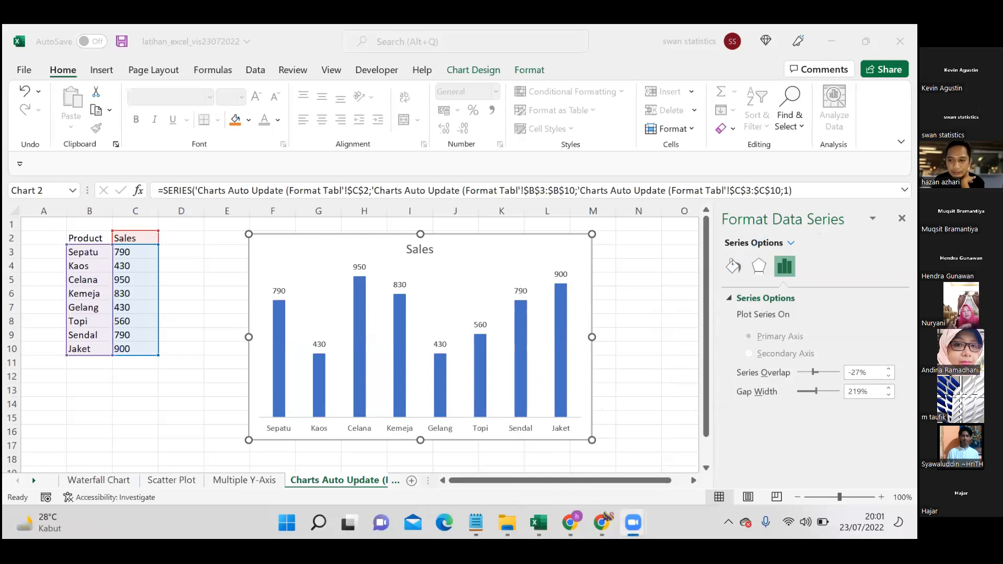
{"action": "left_click", "coordinate": [901, 219]}
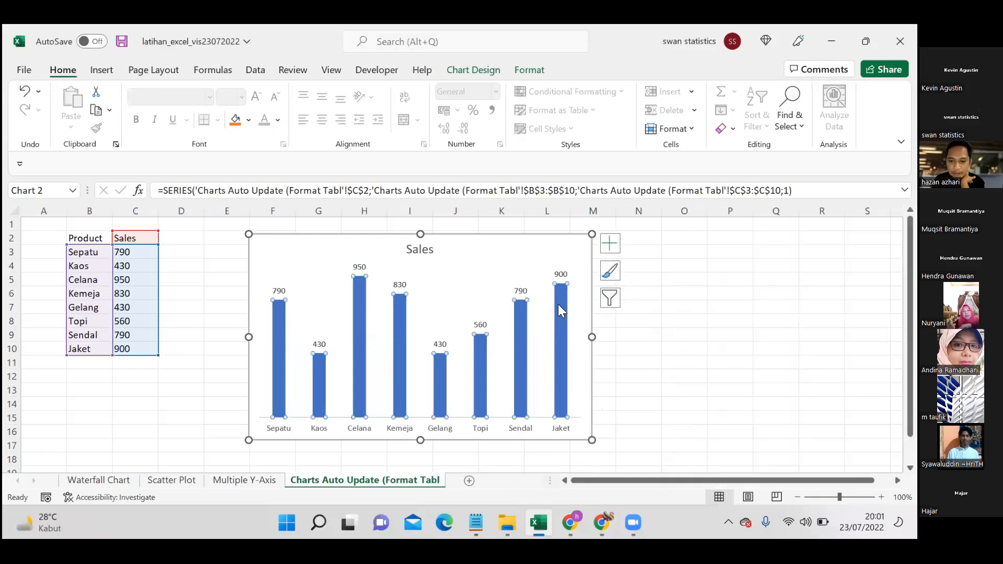
{"action": "left_click", "coordinate": [672, 308]}
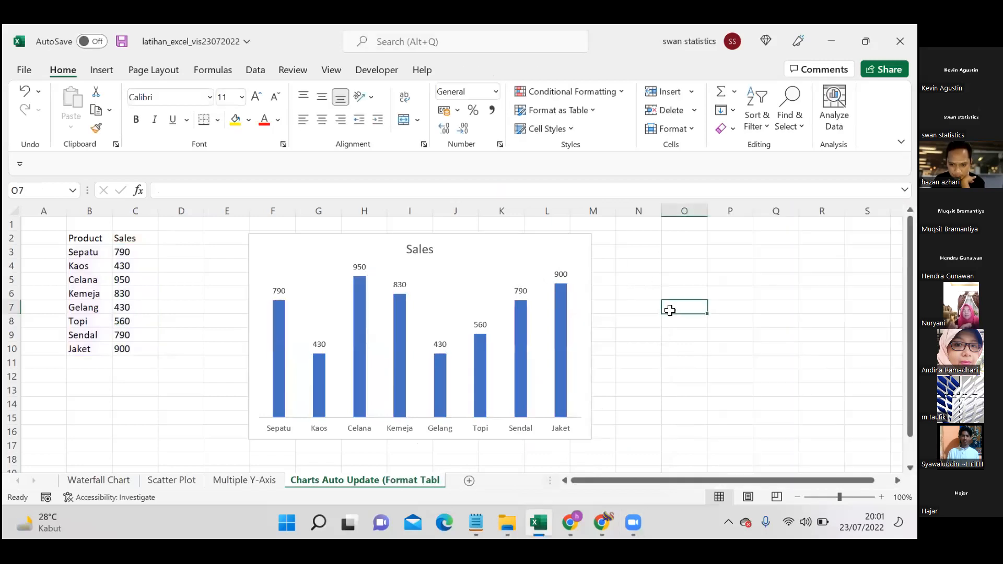
Show the Format Data Series options for the Sales columns and set their gap width to 100%
{"action": "left_click", "coordinate": [555, 304]}
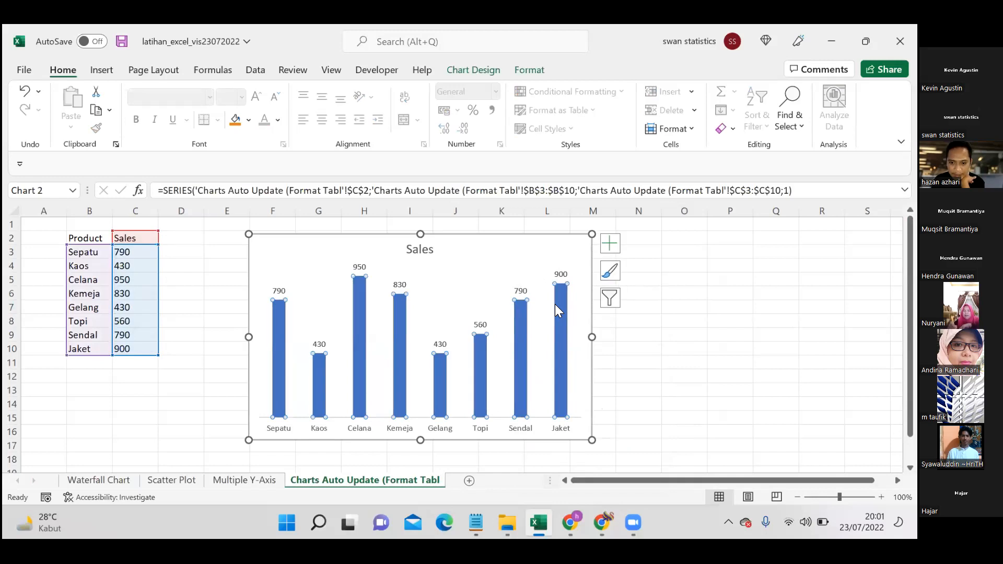
{"action": "right_click", "coordinate": [555, 304]}
{"action": "left_click", "coordinate": [623, 464]}
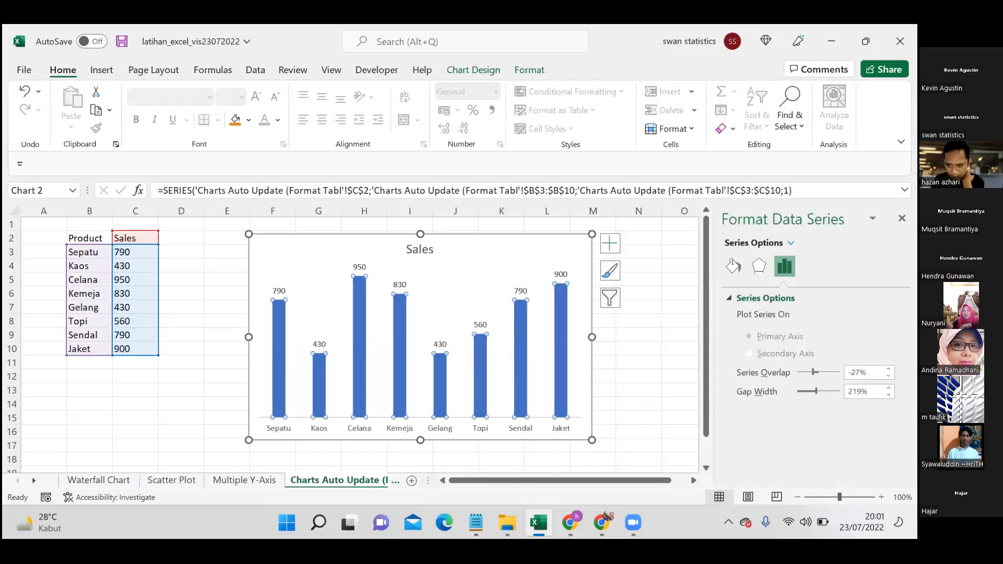
{"action": "left_click", "coordinate": [808, 396]}
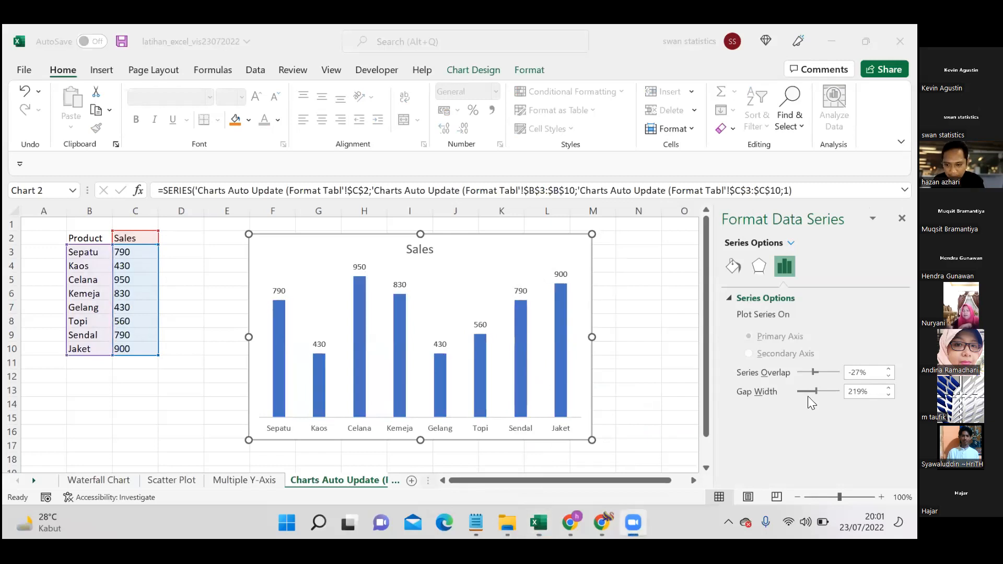
{"action": "mouse_move", "coordinate": [765, 391]}
{"action": "left_mouse_down"}
{"action": "mouse_move", "coordinate": [779, 402]}
{"action": "mouse_move", "coordinate": [727, 390]}
{"action": "left_mouse_up"}
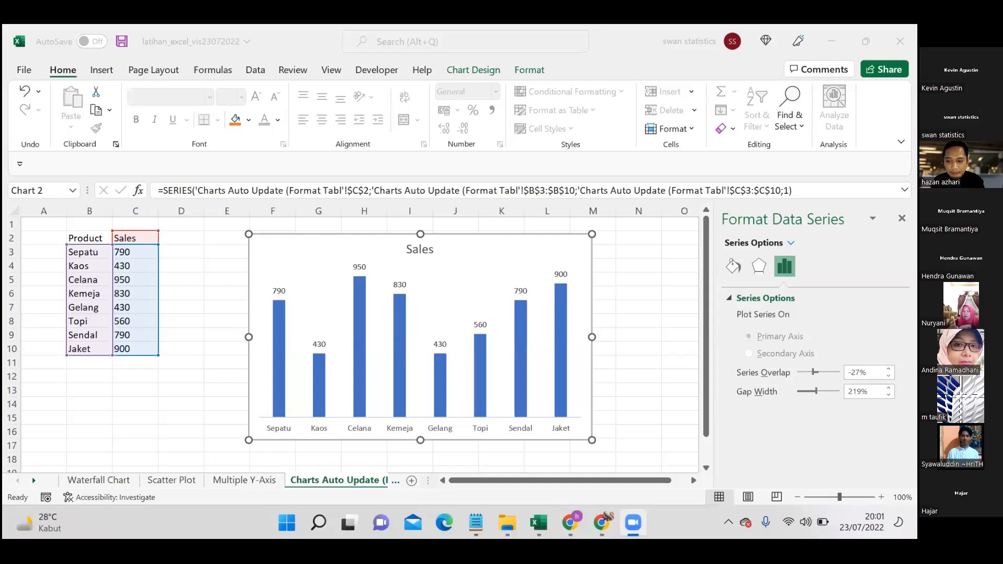
{"action": "left_click", "coordinate": [861, 391]}
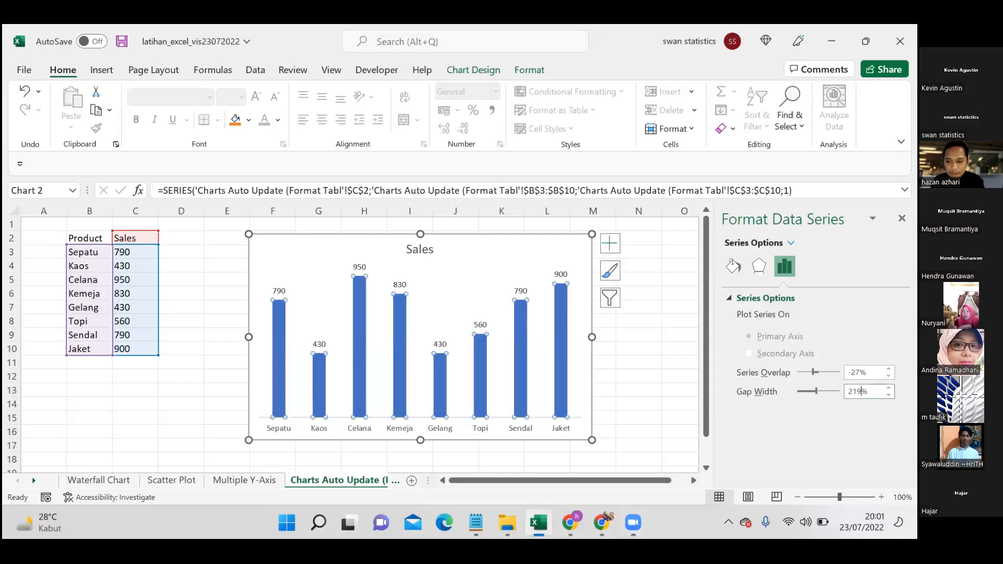
{"action": "left_click_drag", "start_coordinate": [861, 391], "coordinate": [848, 391]}
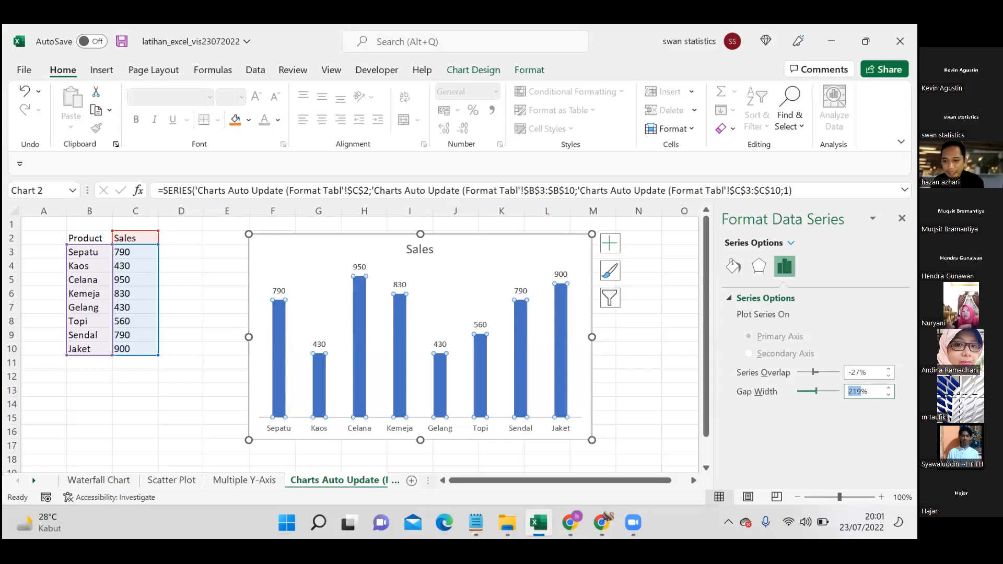
{"action": "type", "text": "100"}
{"action": "key", "text": "Return"}
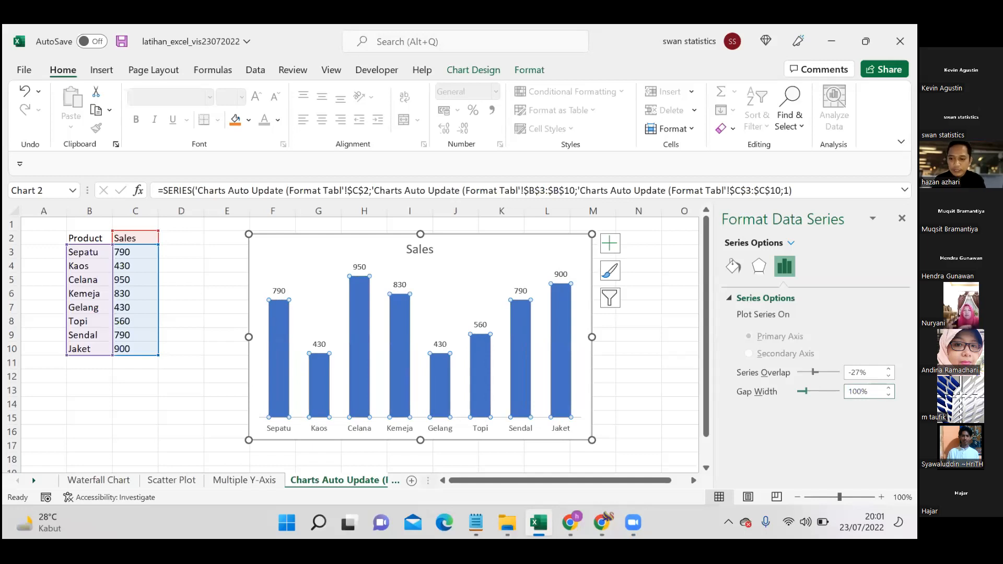
Set the Sales columns' gap width to 75% and close the formatting options
{"action": "key", "text": "BackSpace"}
{"action": "key", "text": "BackSpace"}
{"action": "key", "text": "BackSpace"}
{"action": "type", "text": "75"}
{"action": "key", "text": "Return"}
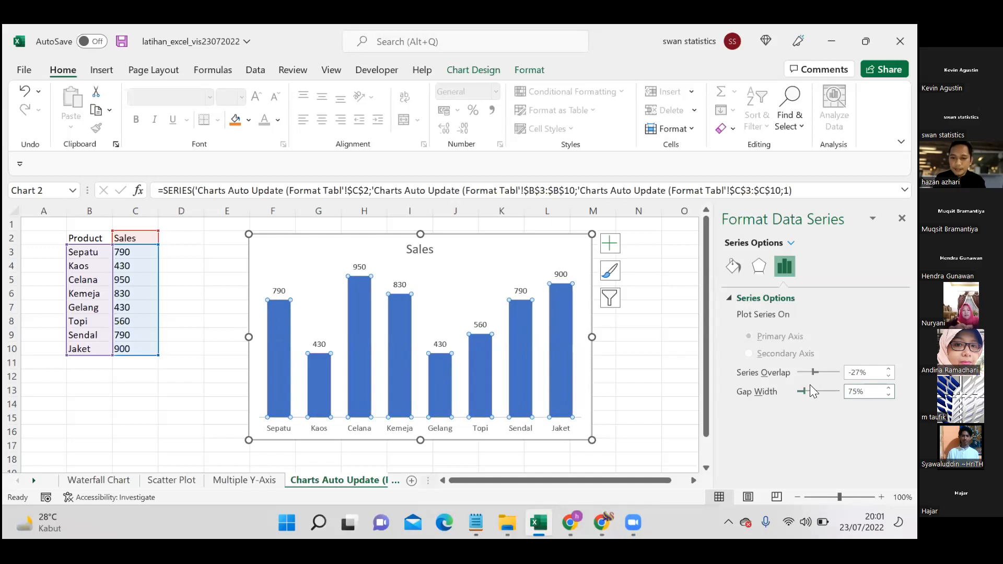
{"action": "key", "text": "Escape"}
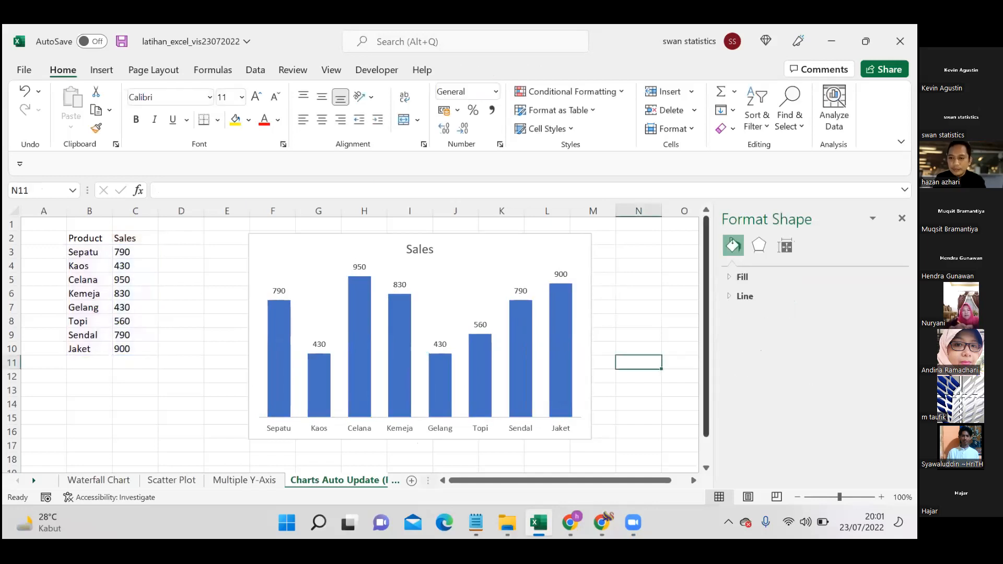
{"action": "left_click", "coordinate": [902, 218]}
{"action": "key", "text": "Right"}
{"action": "key", "text": "Right"}
{"action": "key", "text": "Right"}
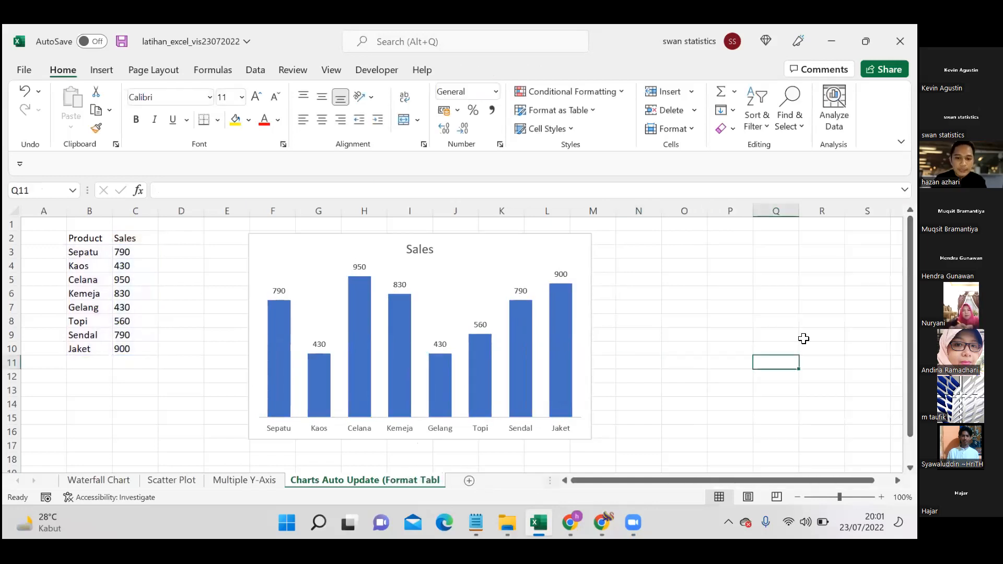
{"action": "left_click", "coordinate": [518, 427]}
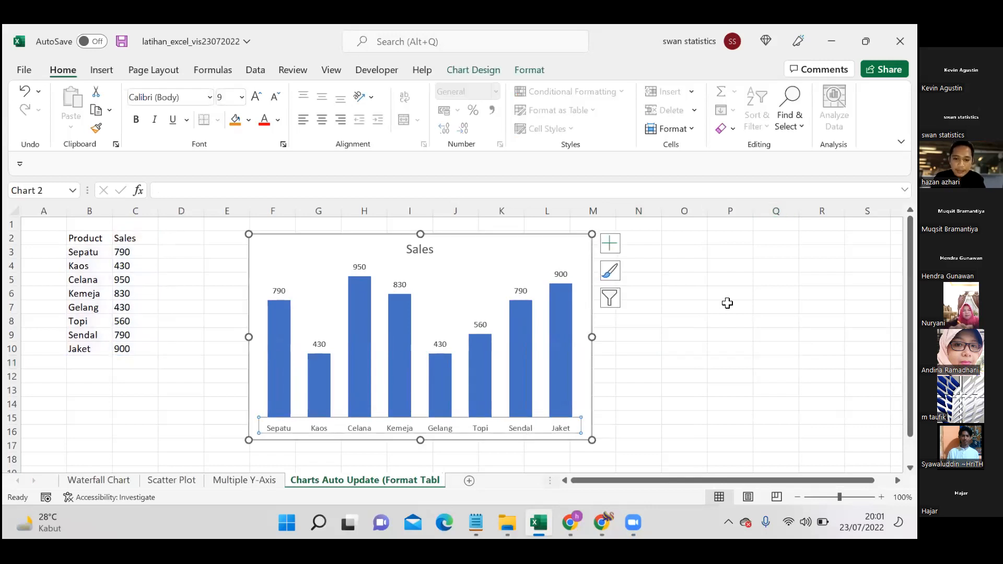
{"action": "left_click", "coordinate": [727, 303]}
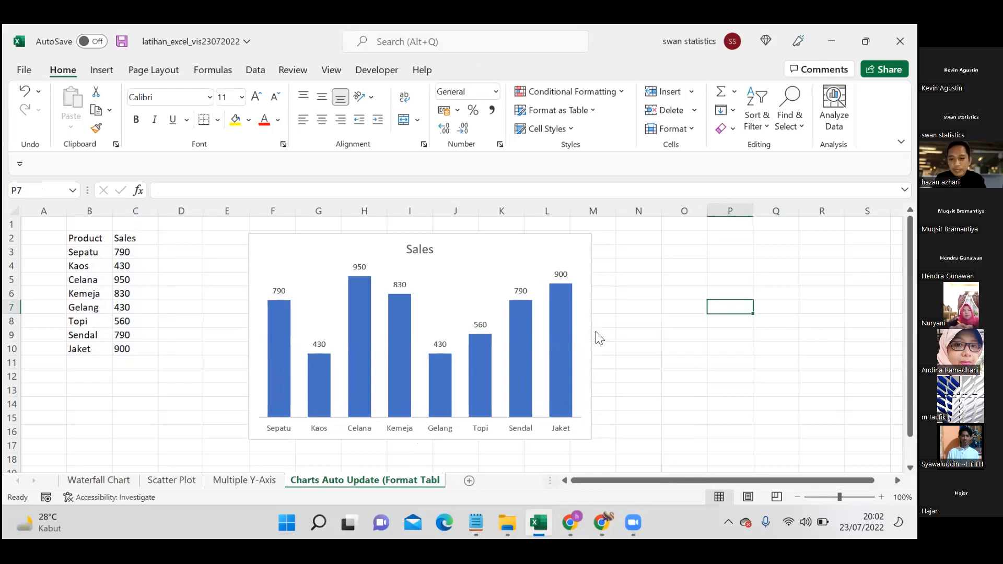
Fill all Sales columns with black and deselect the chart
{"action": "left_click", "coordinate": [561, 319]}
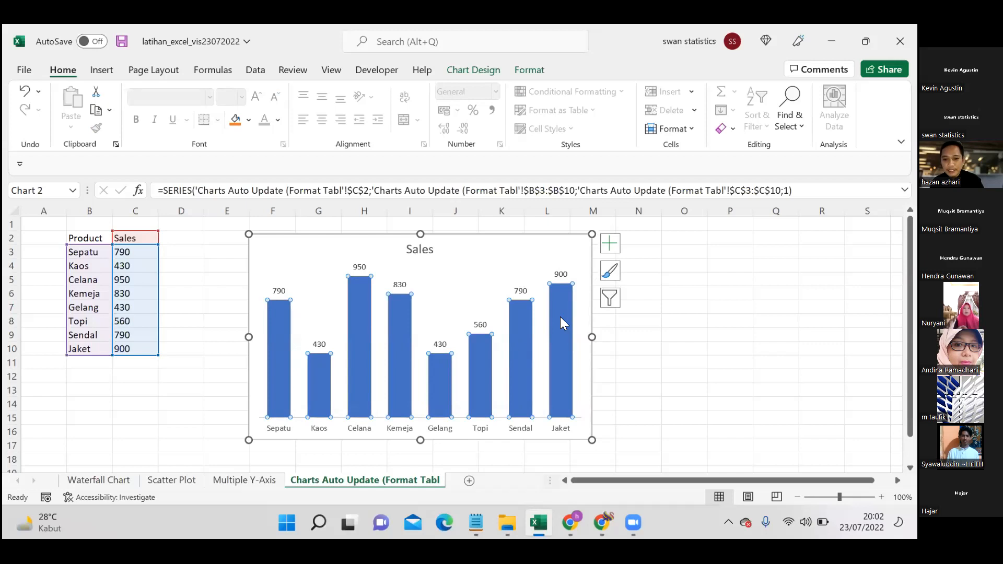
{"action": "mouse_move", "coordinate": [561, 312]}
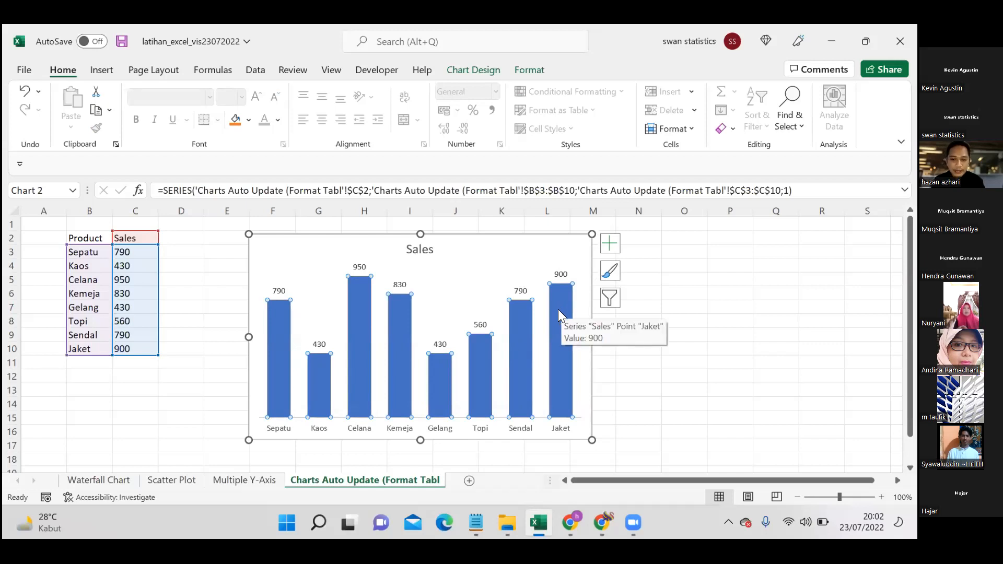
{"action": "right_click", "coordinate": [558, 314]}
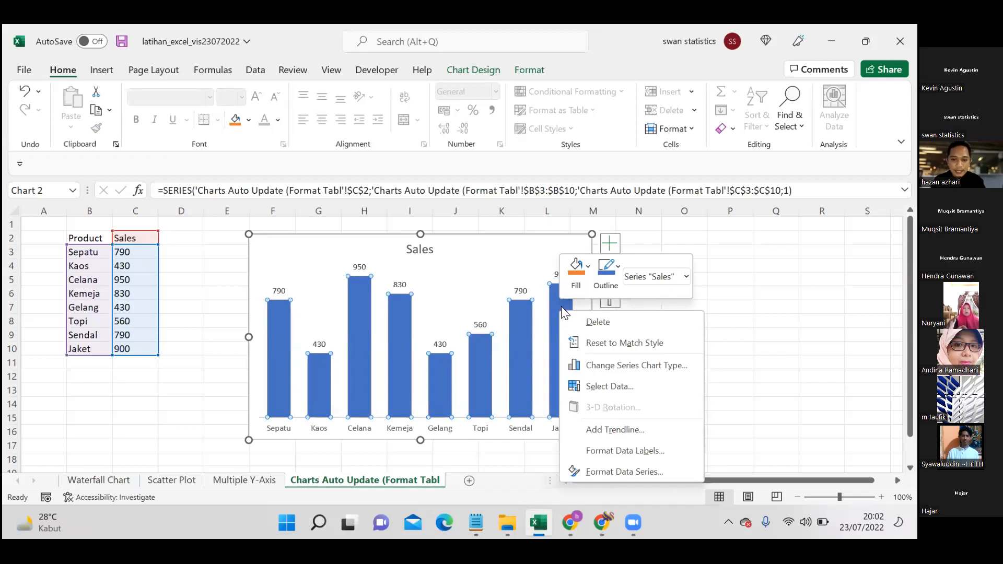
{"action": "left_click", "coordinate": [583, 272]}
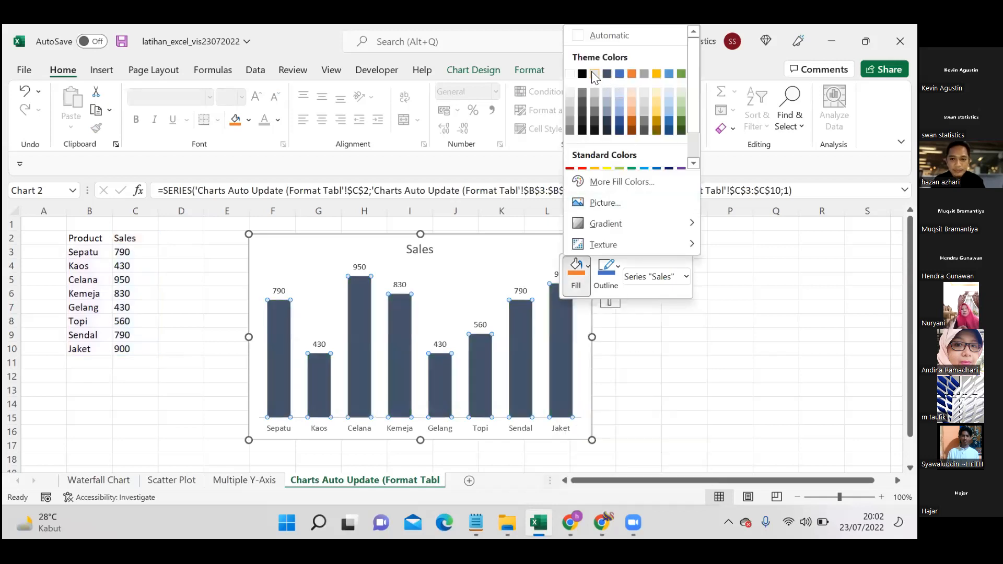
{"action": "key", "text": "Escape"}
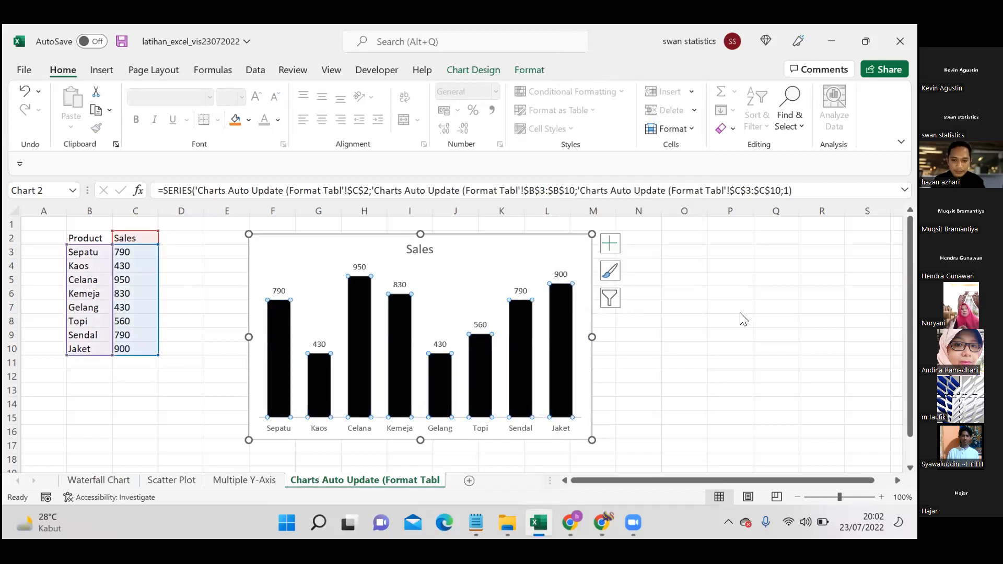
{"action": "key", "text": "Escape"}
{"action": "key", "text": "Escape"}
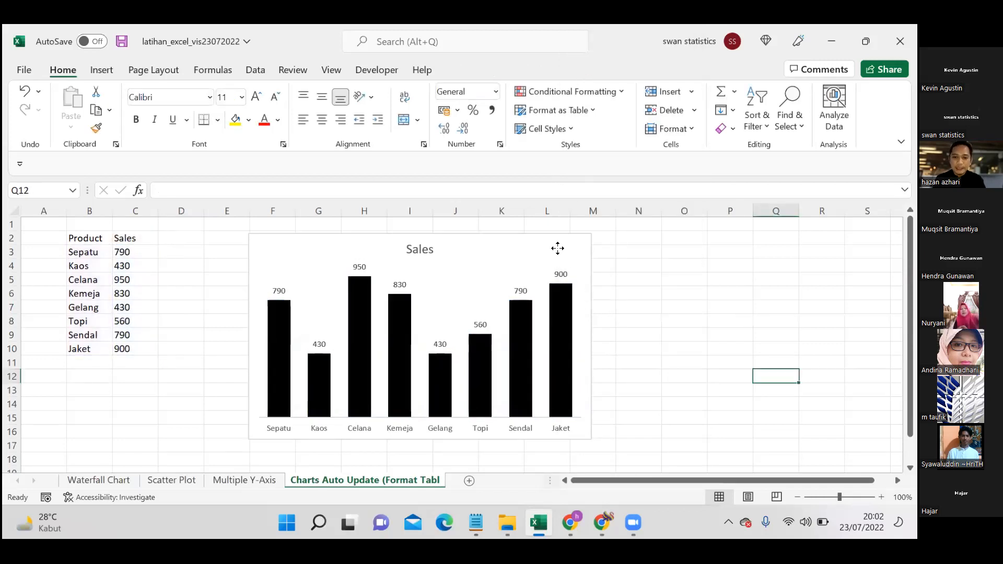
Shorten the Sales chart so its lower edge sits at about row 14, and set the category axis labels' font to Abadi
{"action": "left_click", "coordinate": [557, 249]}
{"action": "left_click_drag", "start_coordinate": [420, 440], "coordinate": [420, 409]}
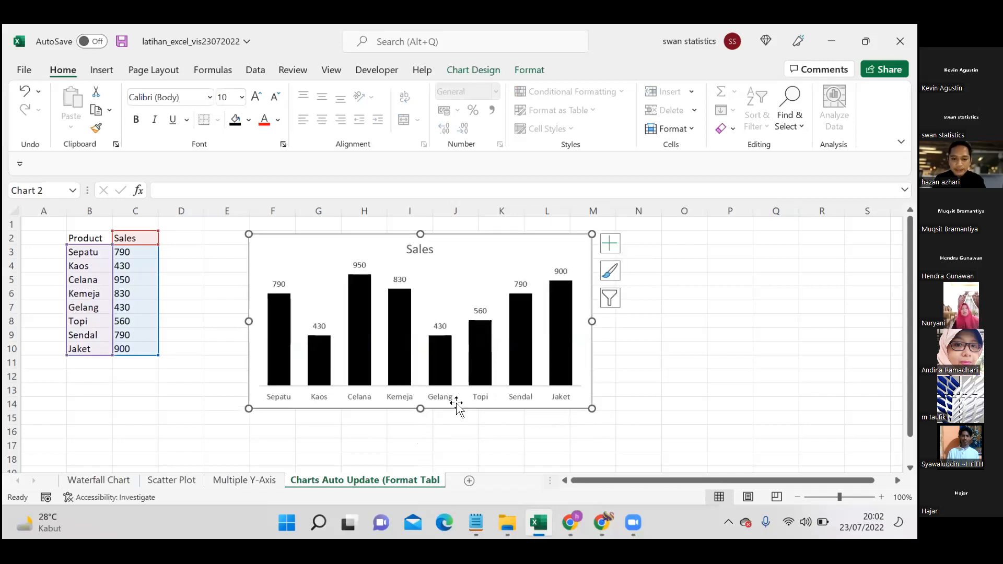
{"action": "left_click", "coordinate": [457, 401]}
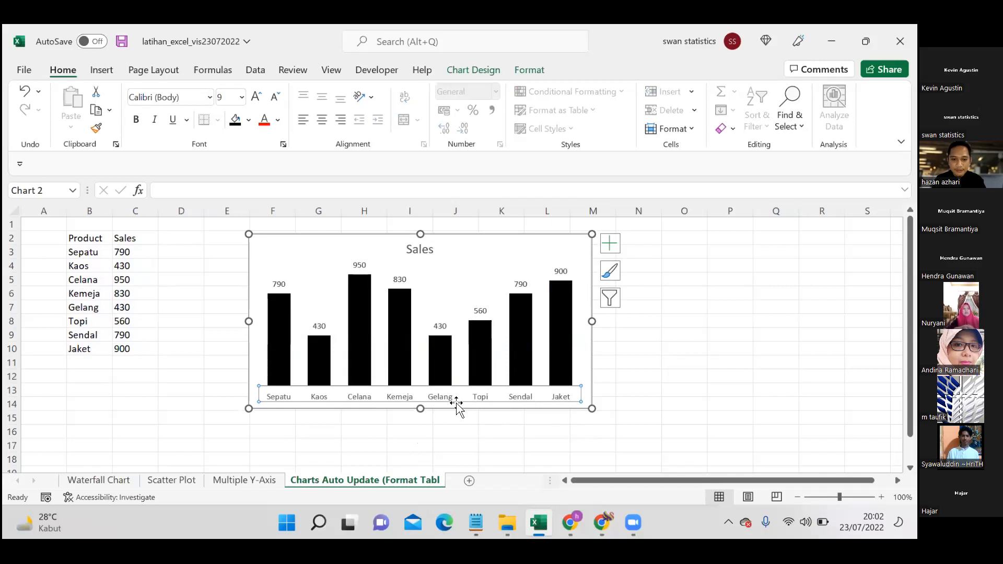
{"action": "left_click", "coordinate": [354, 432]}
{"action": "left_click", "coordinate": [332, 407]}
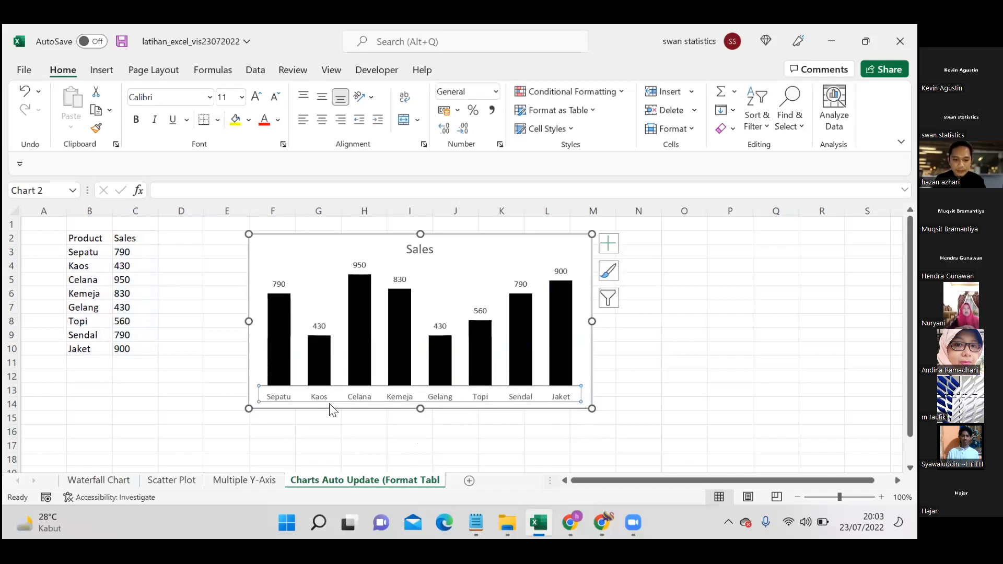
{"action": "left_click", "coordinate": [210, 98]}
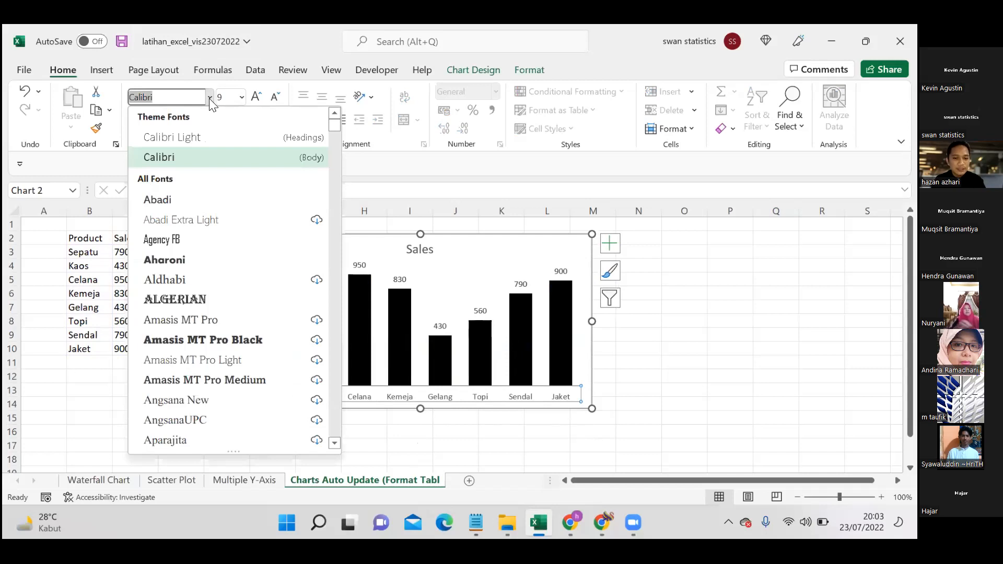
{"action": "left_click", "coordinate": [169, 199]}
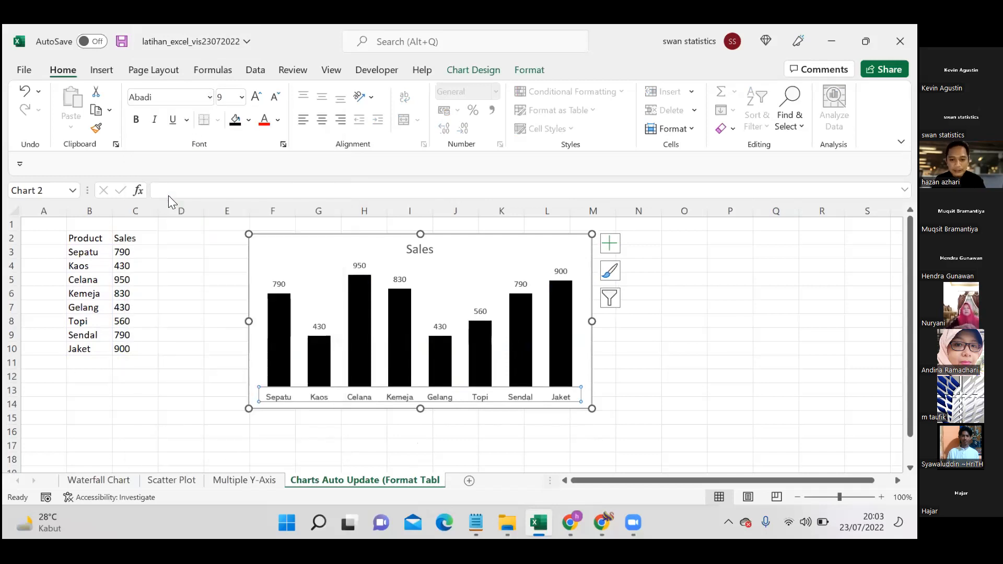
{"action": "left_click", "coordinate": [749, 316]}
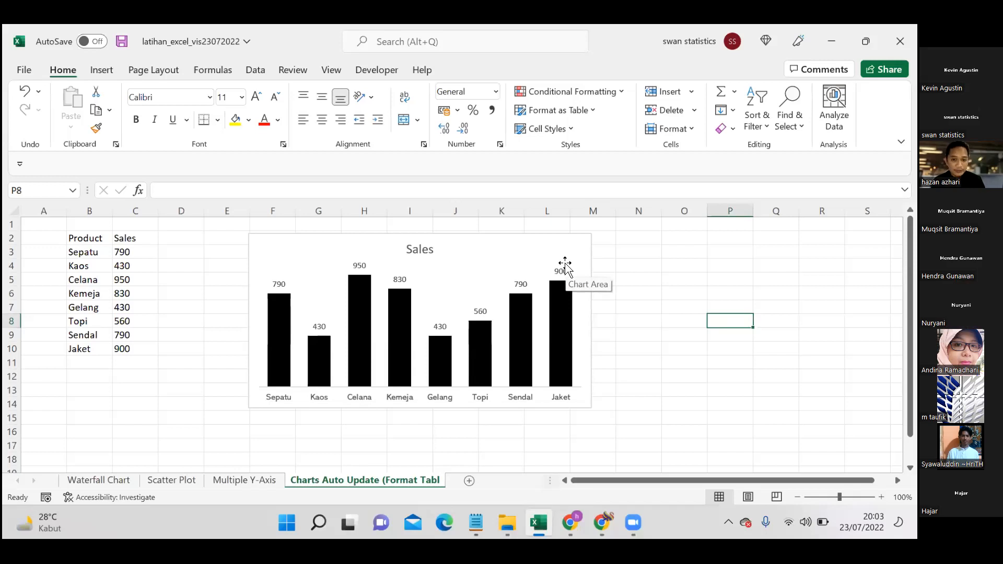
Make the Sales chart's title and all its data labels bold
{"action": "left_click", "coordinate": [414, 249]}
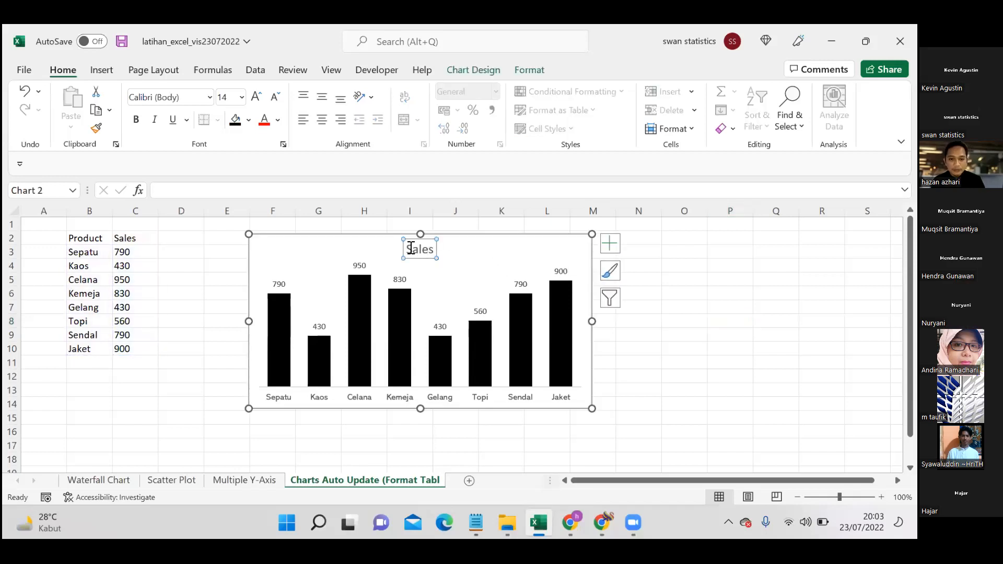
{"action": "left_click_drag", "start_coordinate": [408, 249], "coordinate": [436, 247]}
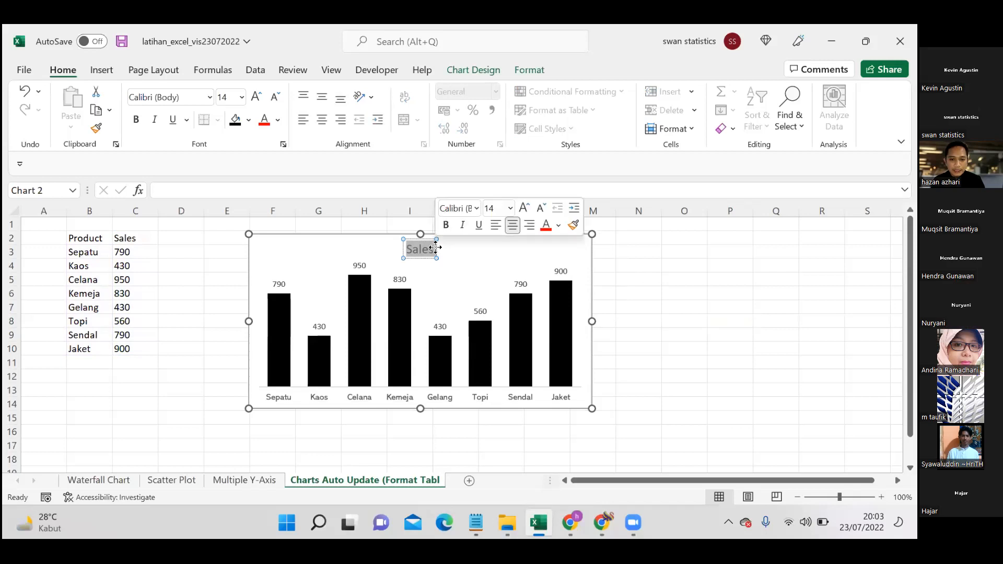
{"action": "key", "text": "ctrl+b"}
{"action": "key", "text": "Escape"}
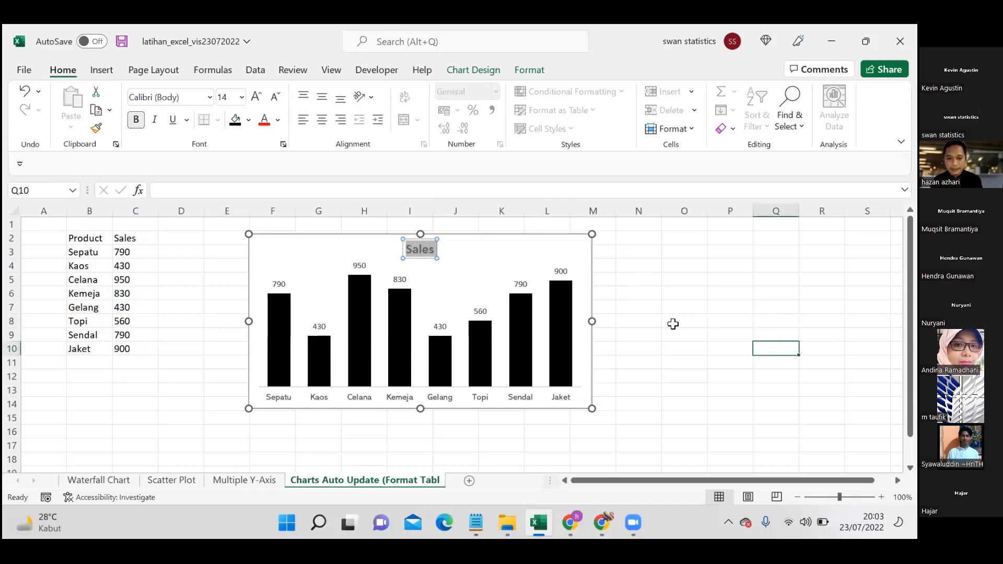
{"action": "left_click", "coordinate": [565, 271]}
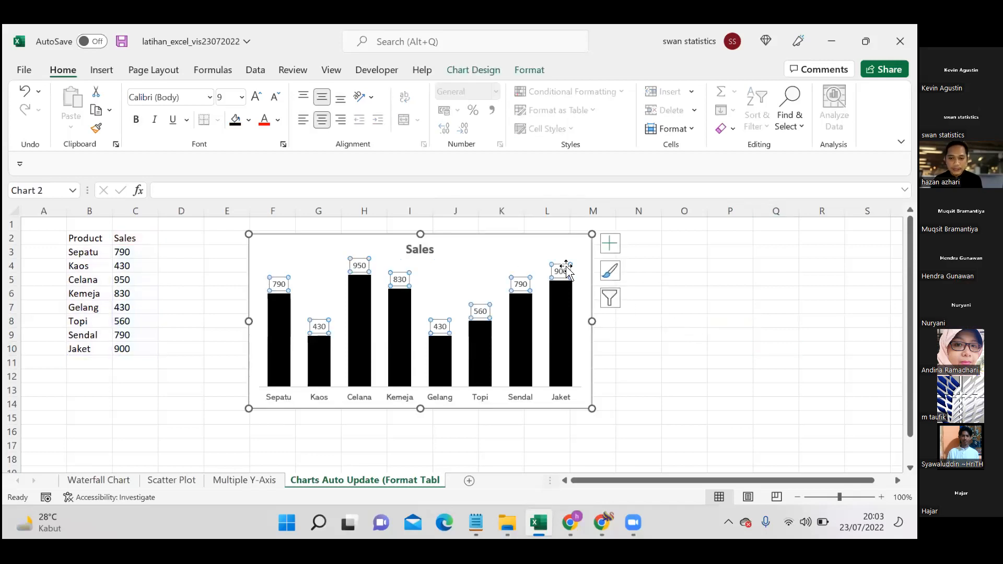
{"action": "left_click", "coordinate": [138, 120]}
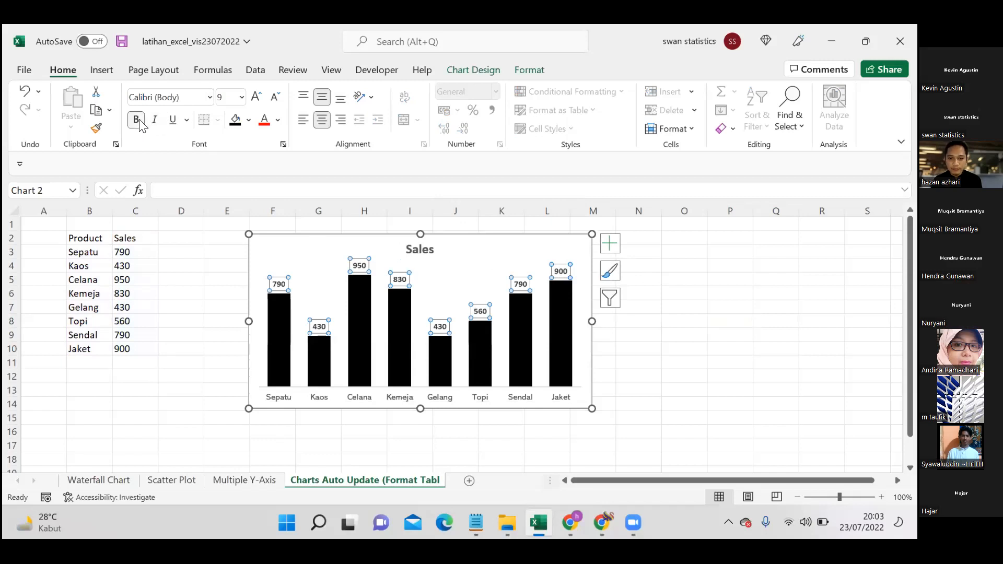
{"action": "left_click", "coordinate": [719, 321]}
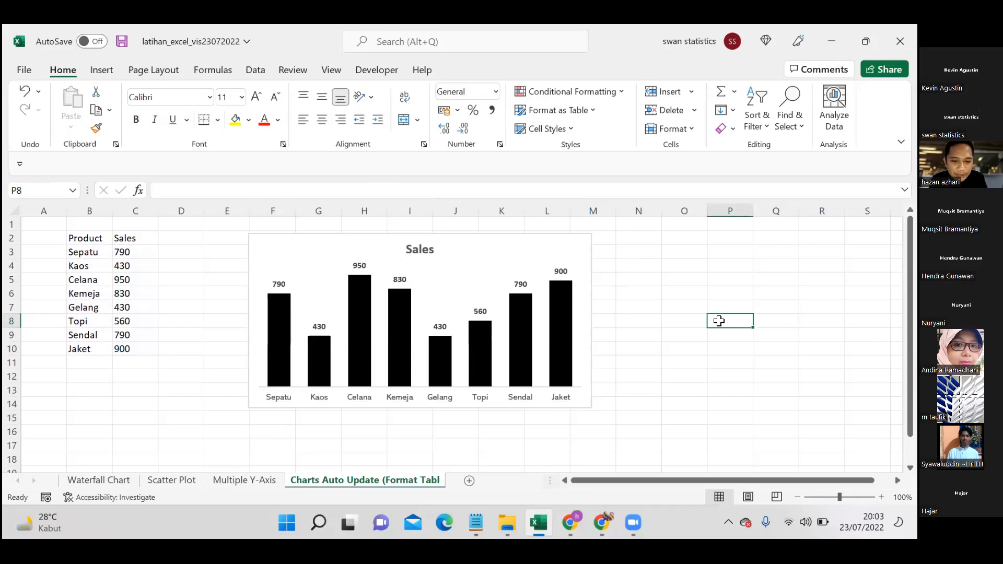
Fill all Sales columns with a medium grey theme colour
{"action": "key", "text": "alt+Tab"}
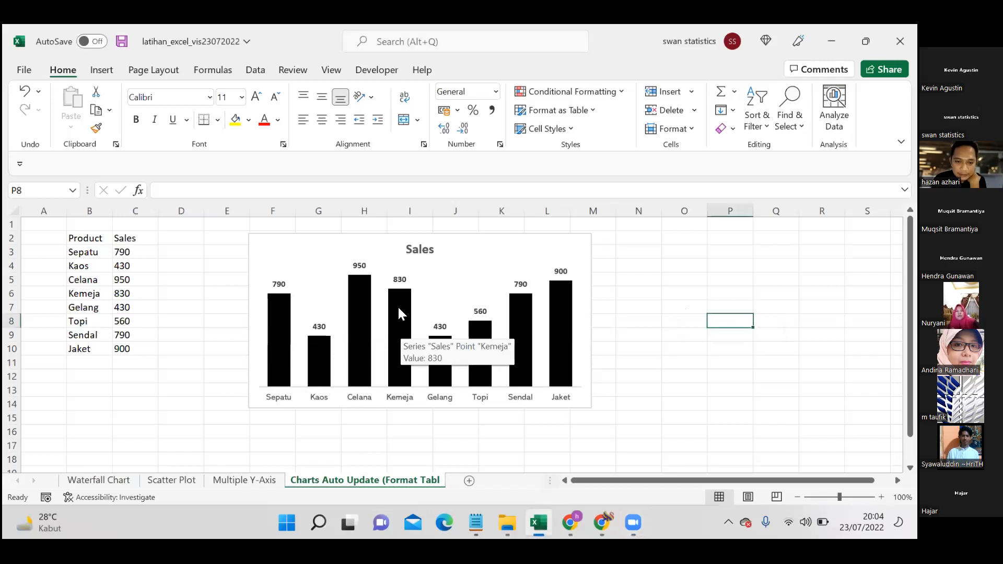
{"action": "left_click", "coordinate": [399, 312]}
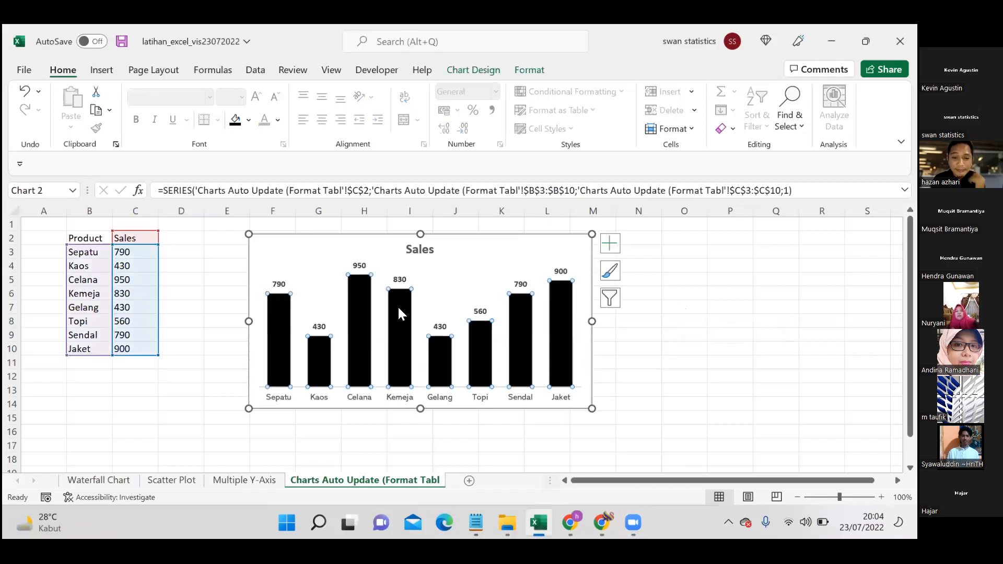
{"action": "right_click", "coordinate": [398, 308]}
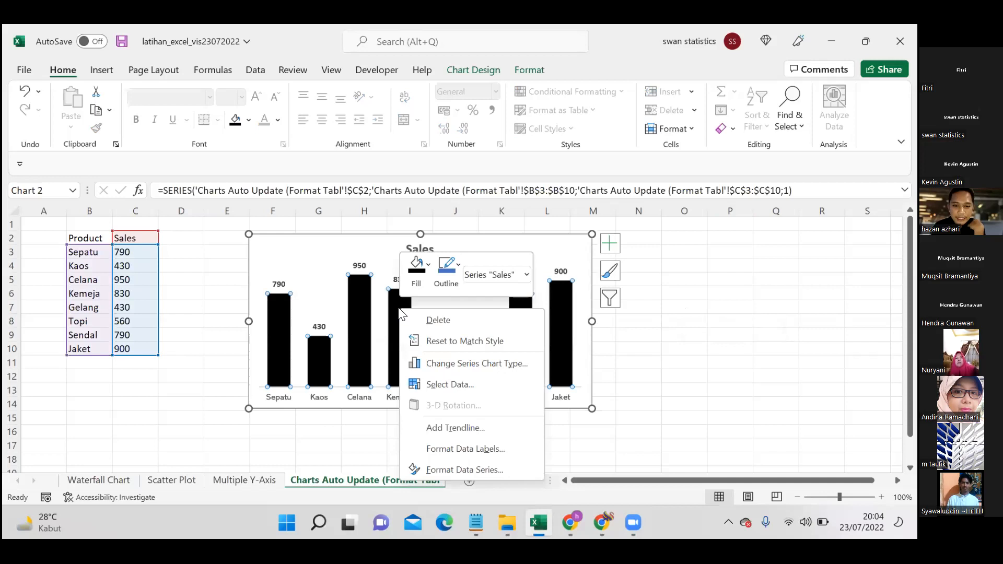
{"action": "left_click", "coordinate": [418, 274]}
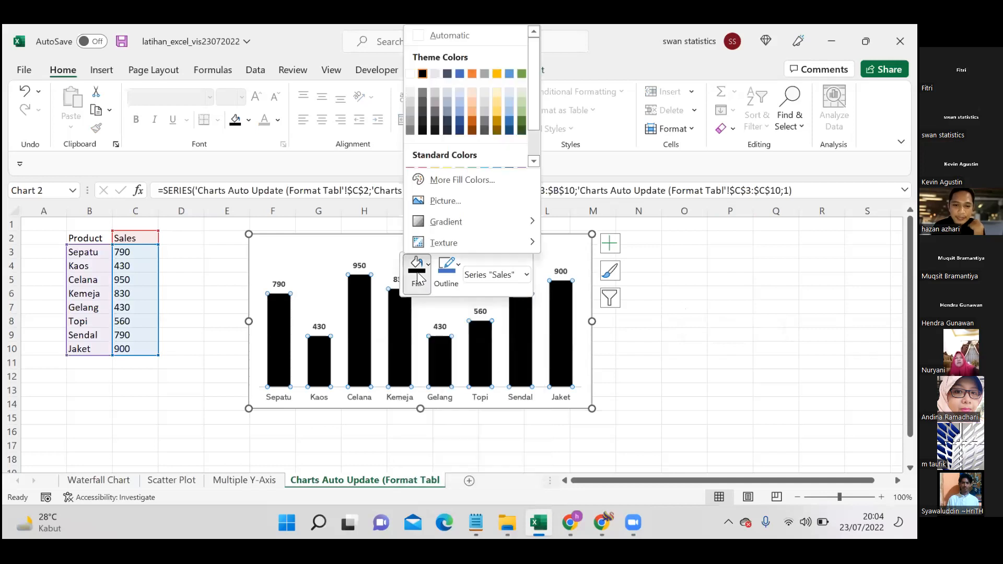
{"action": "left_click", "coordinate": [408, 123]}
{"action": "left_click", "coordinate": [701, 325]}
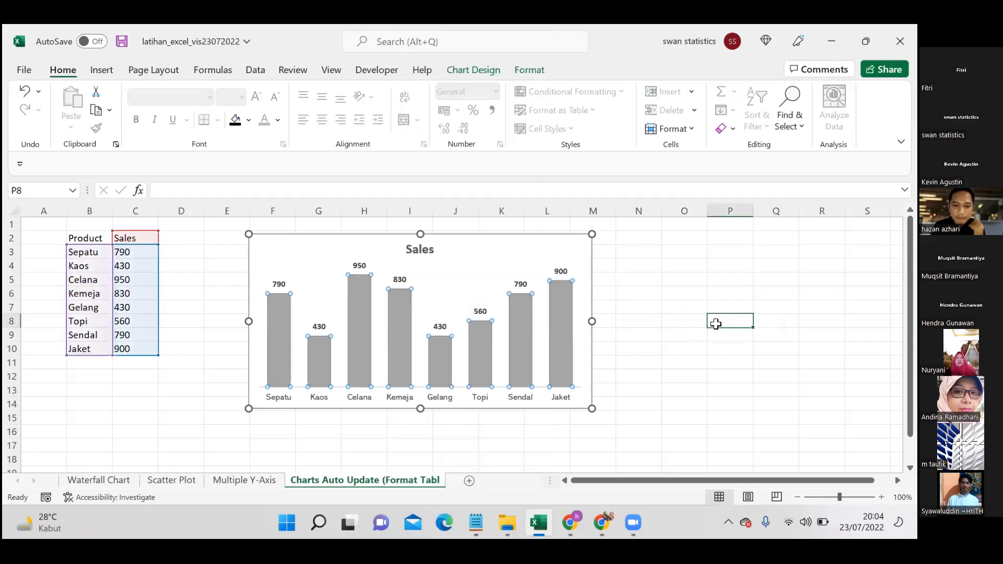
Fill only the Celana column of the Sales chart with standard red and deselect the chart
{"action": "left_click", "coordinate": [360, 298]}
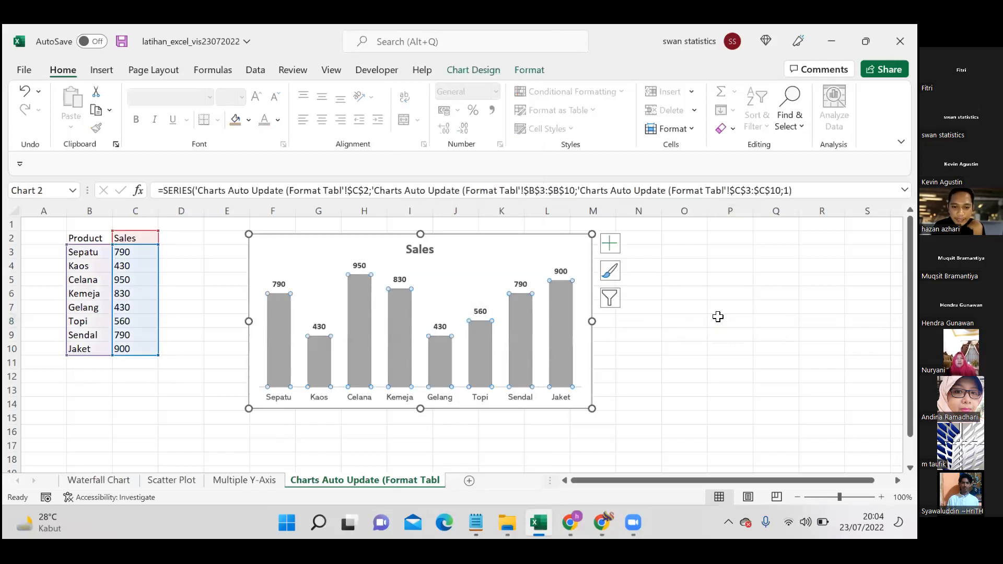
{"action": "left_click", "coordinate": [717, 317]}
{"action": "double_click", "coordinate": [359, 298]}
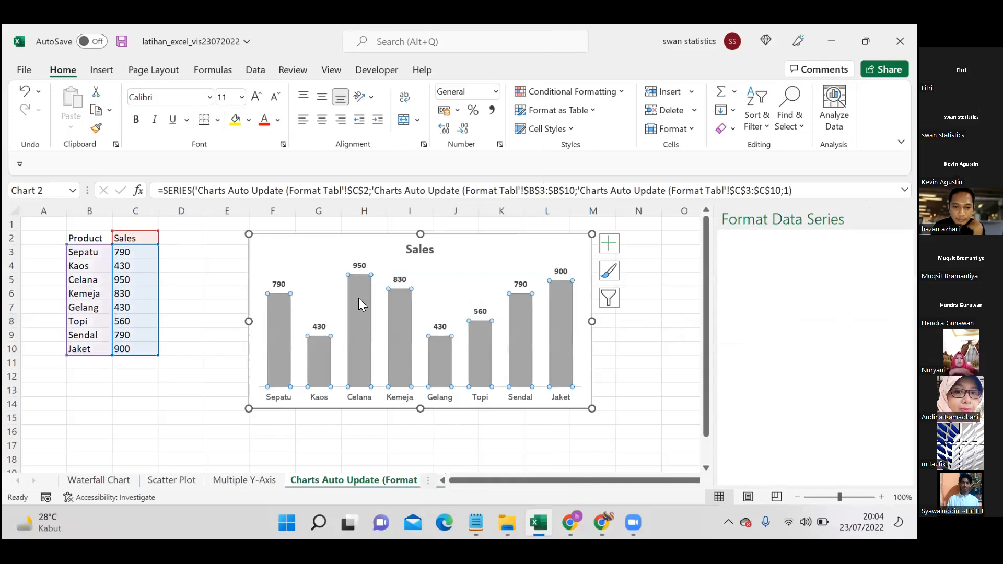
{"action": "left_click", "coordinate": [358, 298]}
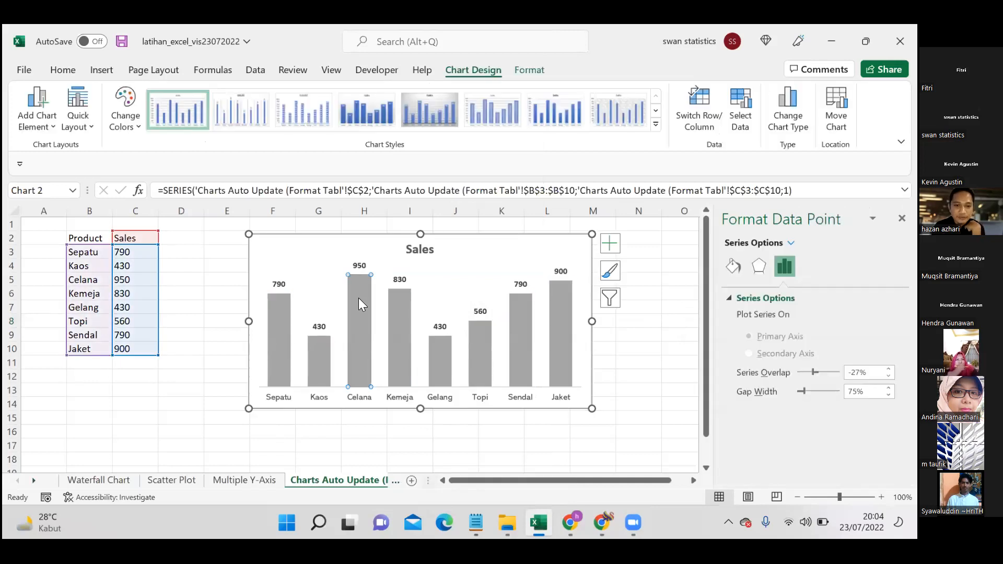
{"action": "right_click", "coordinate": [358, 298]}
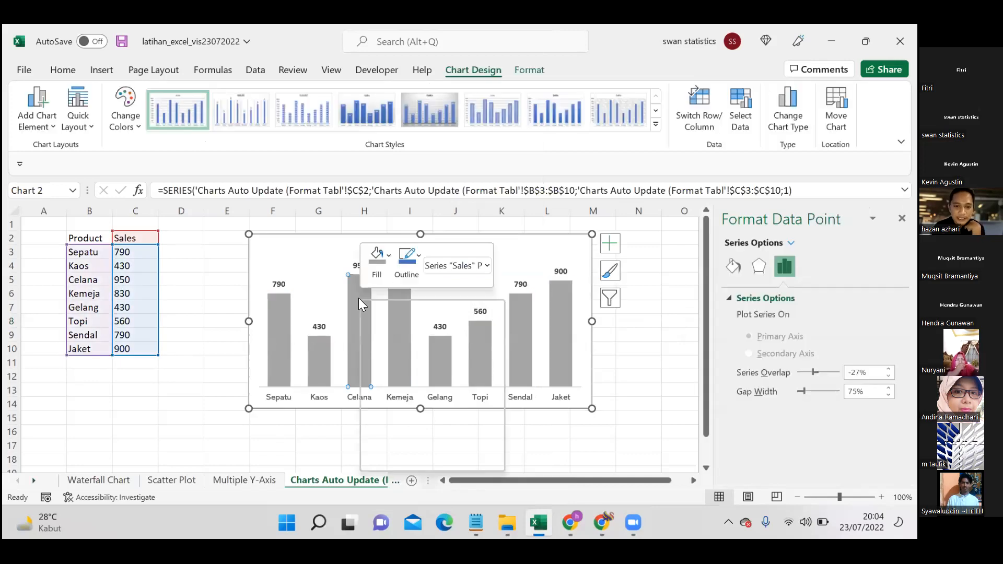
{"action": "left_click", "coordinate": [374, 275]}
{"action": "left_click_drag", "start_coordinate": [498, 72], "coordinate": [494, 108]}
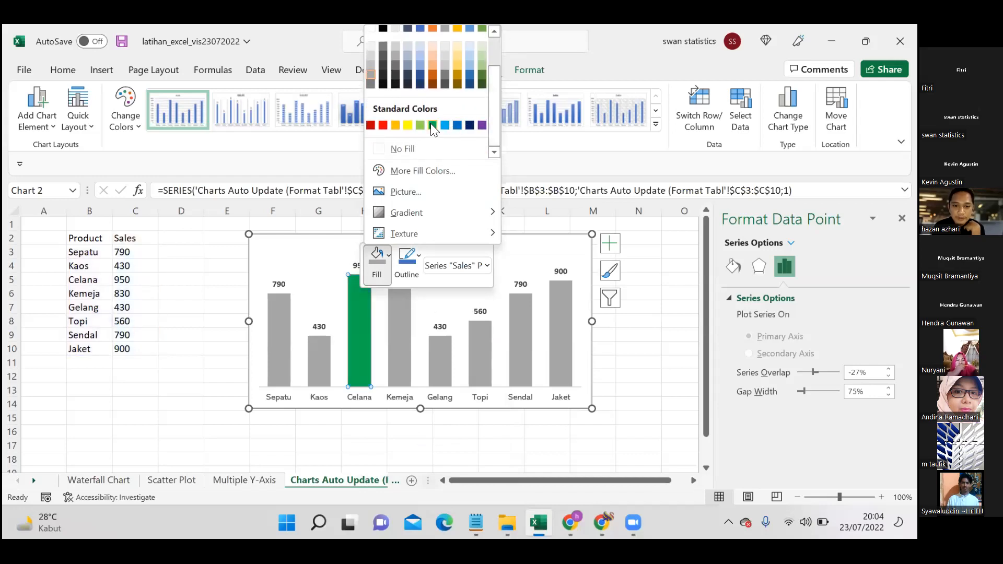
{"action": "left_click", "coordinate": [383, 125]}
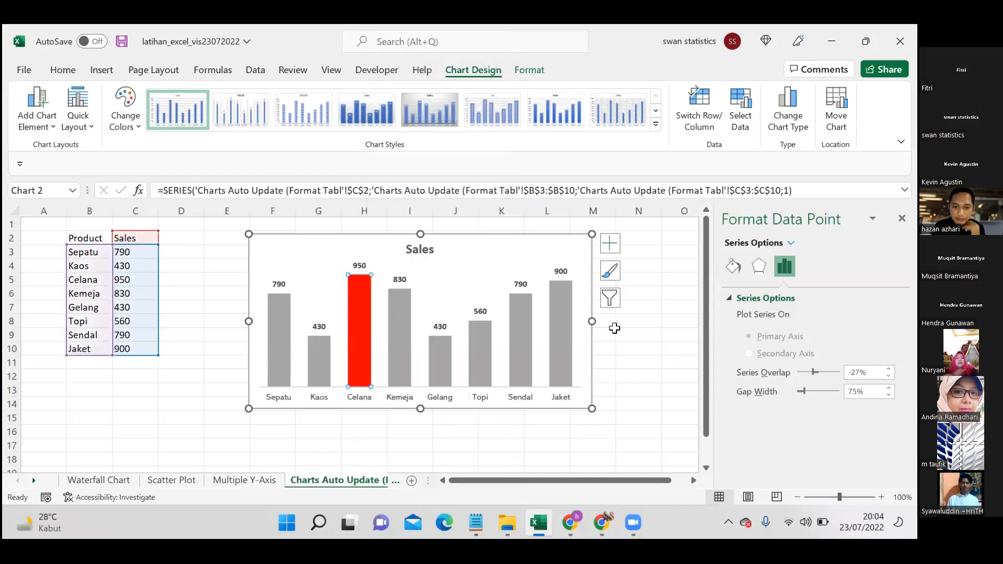
{"action": "key", "text": "Escape"}
{"action": "key", "text": "Escape"}
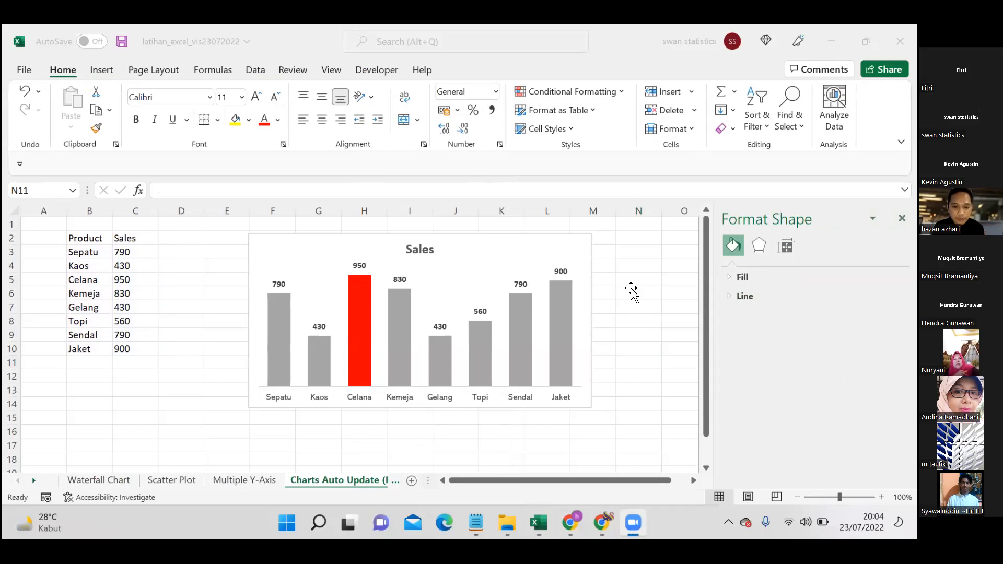
Undo the red fill on the Celana column and the grey fill on all Sales columns
{"action": "left_click", "coordinate": [581, 334]}
{"action": "key", "text": "ctrl+z"}
{"action": "key", "text": "ctrl+z"}
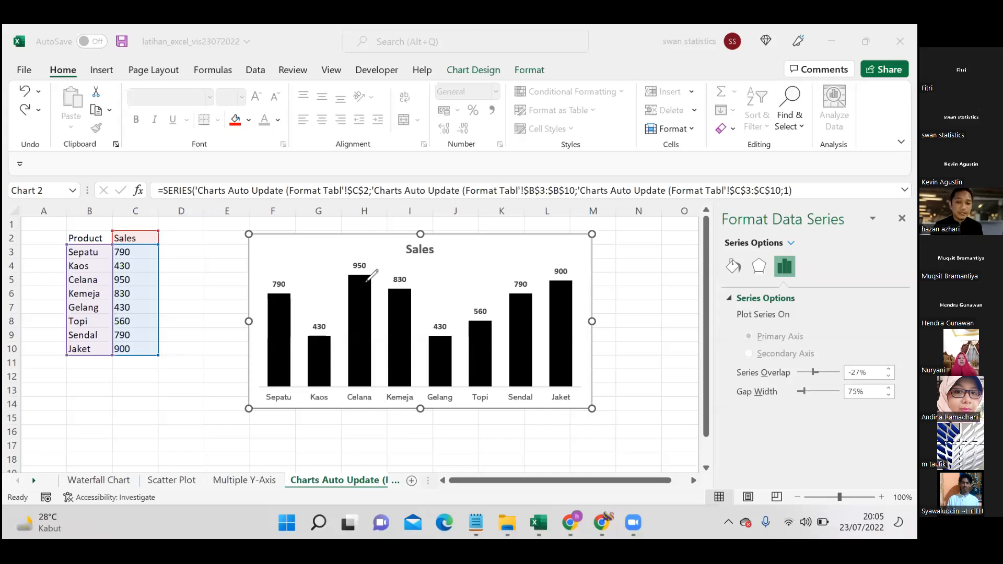
{"action": "mouse_move", "coordinate": [86, 365]}
{"action": "left_mouse_down"}
{"action": "mouse_move", "coordinate": [87, 409]}
{"action": "mouse_move", "coordinate": [95, 397]}
{"action": "mouse_move", "coordinate": [127, 418]}
{"action": "mouse_move", "coordinate": [144, 398]}
{"action": "left_mouse_up"}
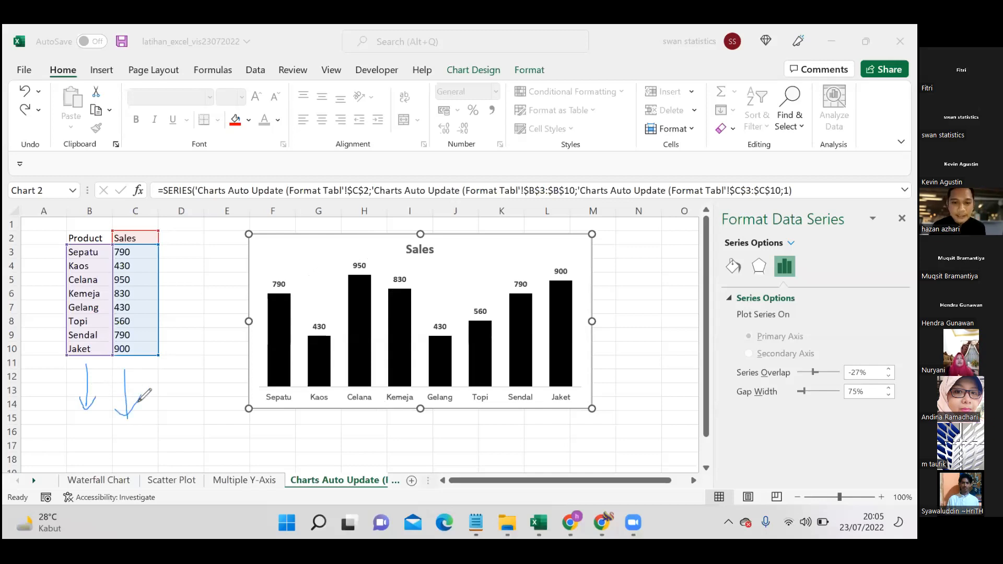
{"action": "left_click", "coordinate": [523, 170]}
{"action": "left_click", "coordinate": [523, 170]}
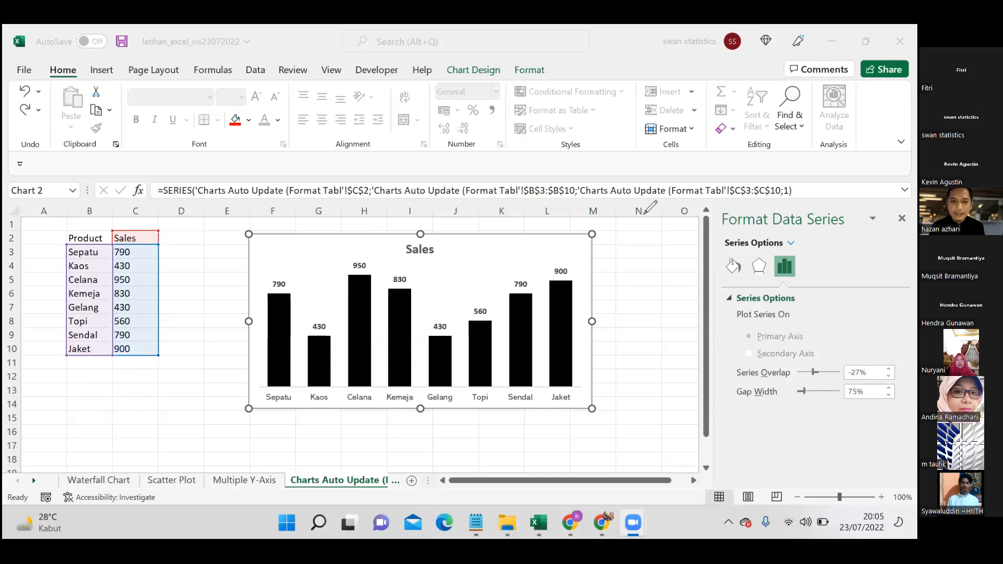
{"action": "left_click", "coordinate": [647, 303]}
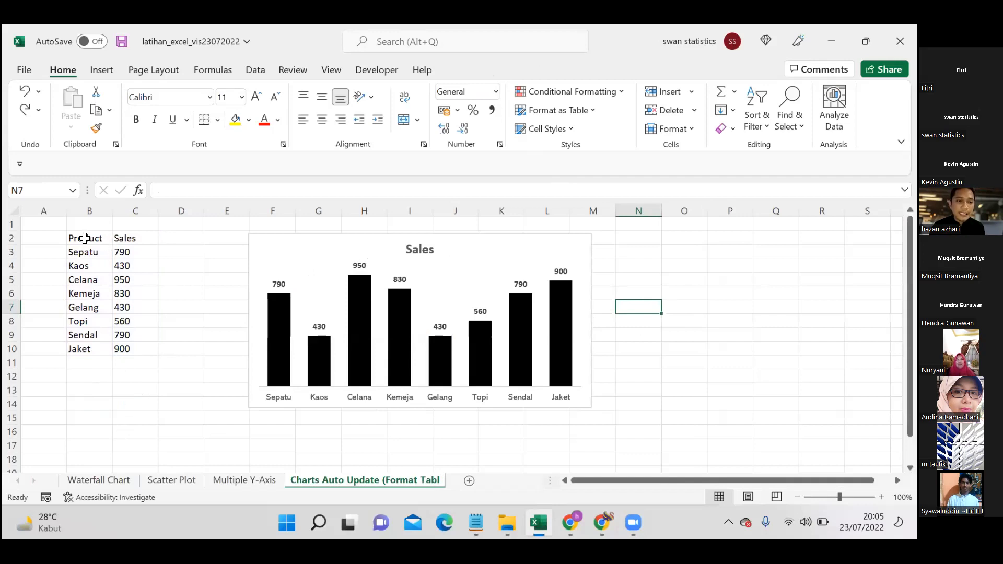
{"action": "left_click_drag", "start_coordinate": [83, 238], "coordinate": [125, 349]}
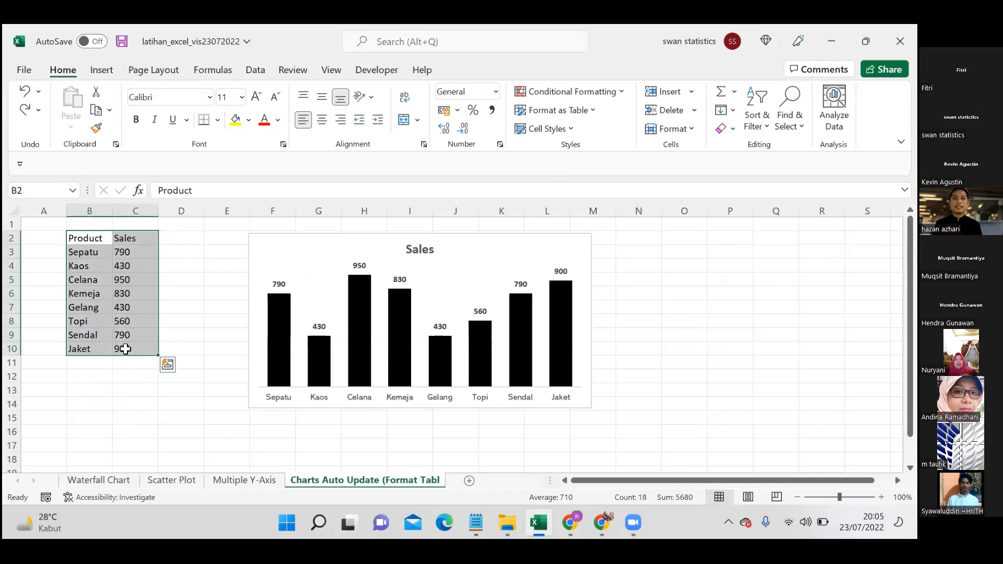
{"action": "left_click", "coordinate": [459, 320]}
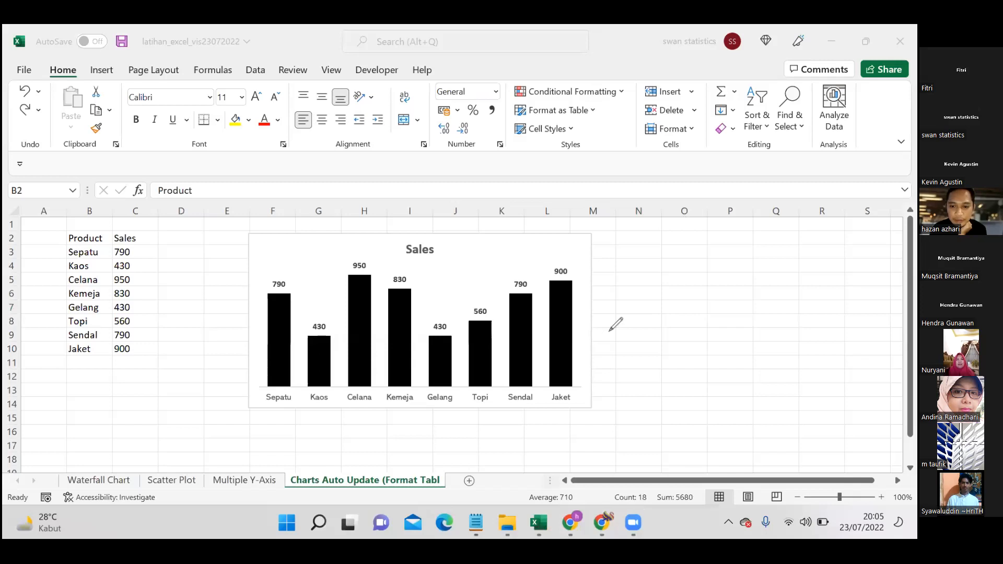
{"action": "mouse_move", "coordinate": [510, 104]}
{"action": "left_mouse_down"}
{"action": "mouse_move", "coordinate": [518, 120]}
{"action": "mouse_move", "coordinate": [575, 120]}
{"action": "mouse_move", "coordinate": [603, 102]}
{"action": "mouse_move", "coordinate": [510, 103]}
{"action": "left_mouse_up"}
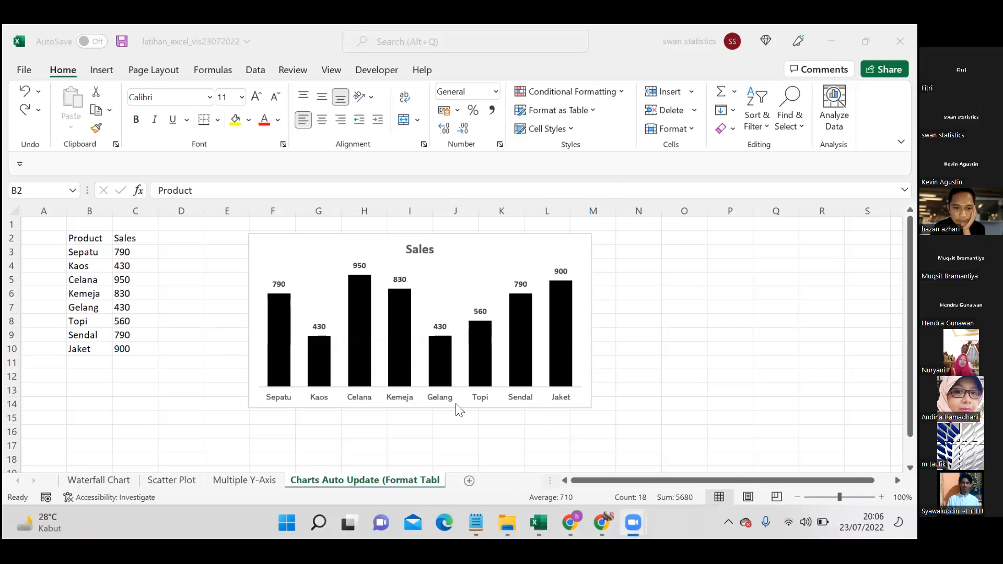
Format the range B2:C10 as a table with headers, using the light style with a black header row
{"action": "left_click", "coordinate": [105, 241]}
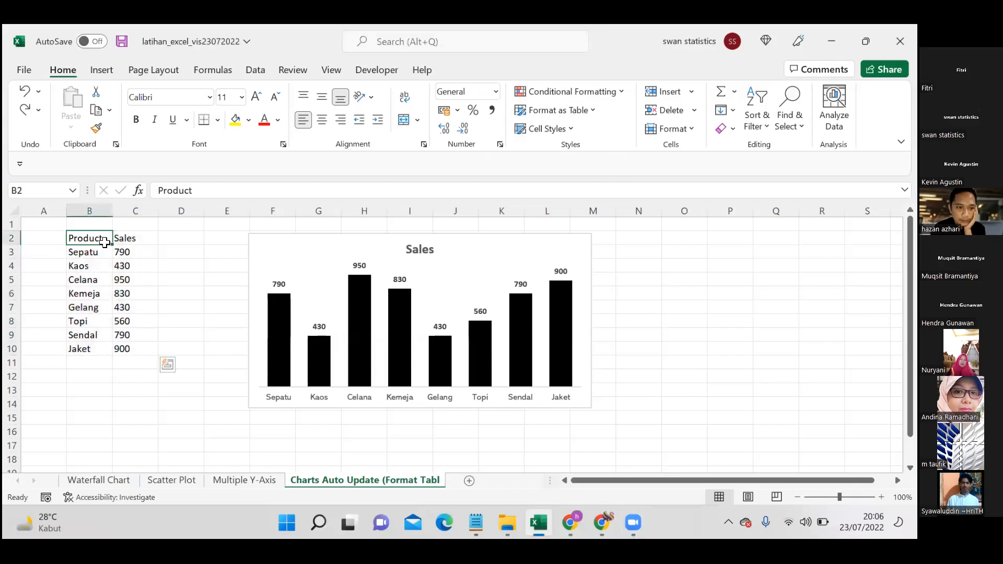
{"action": "left_click_drag", "start_coordinate": [94, 238], "coordinate": [147, 332]}
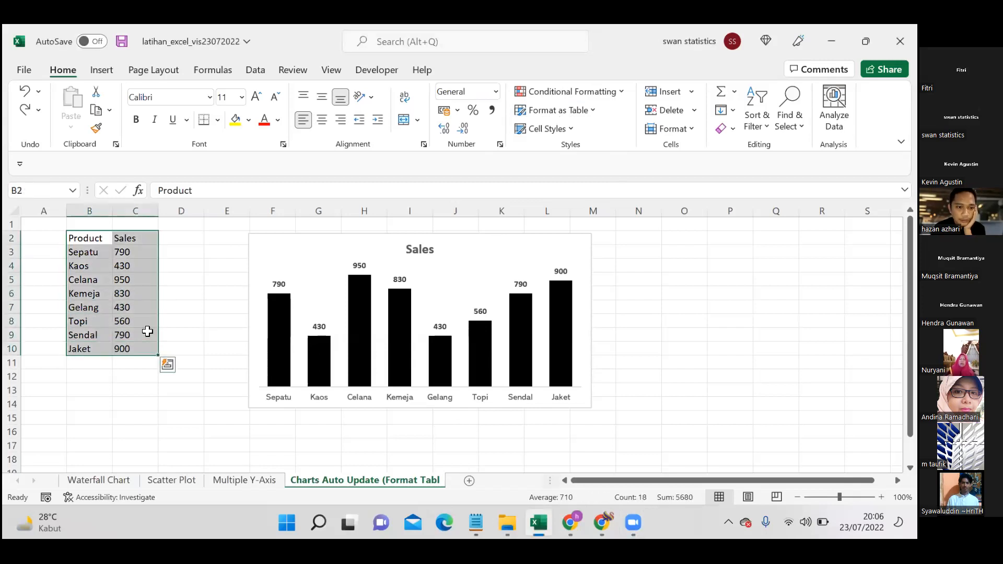
{"action": "left_click", "coordinate": [589, 116]}
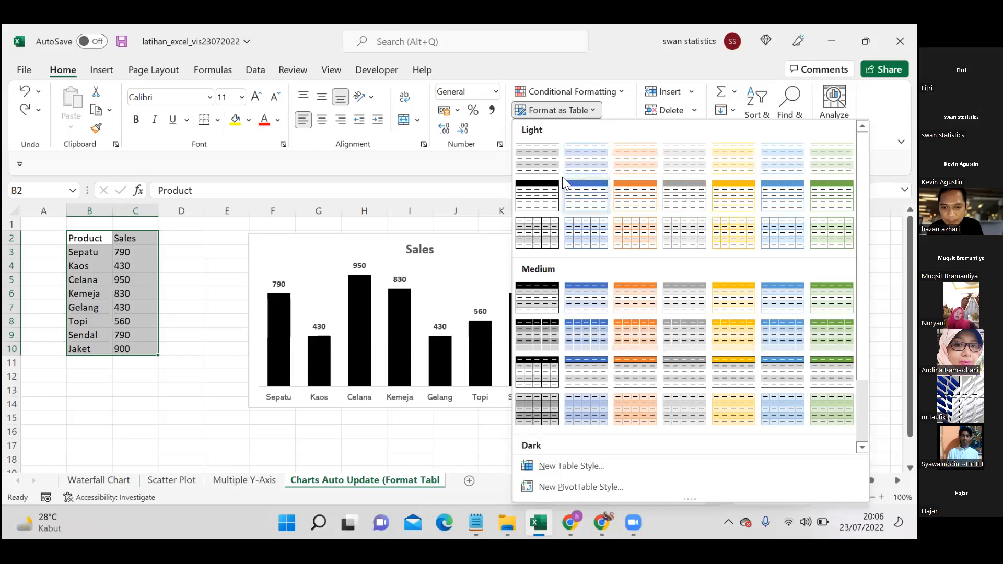
{"action": "scroll", "coordinate": [737, 236], "scroll_direction": "down", "scroll_amount": 2}
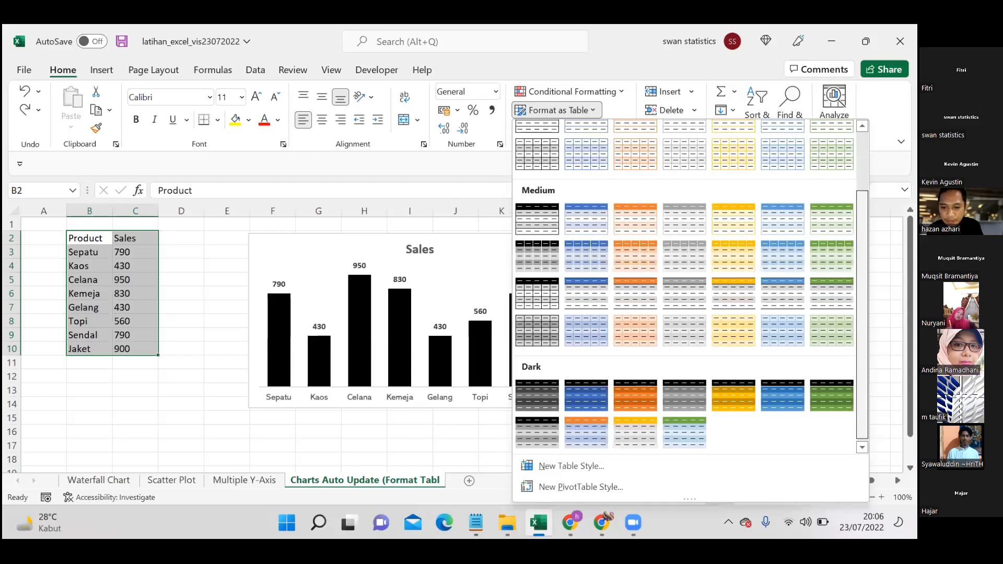
{"action": "scroll", "coordinate": [690, 285], "scroll_direction": "up", "scroll_amount": 2}
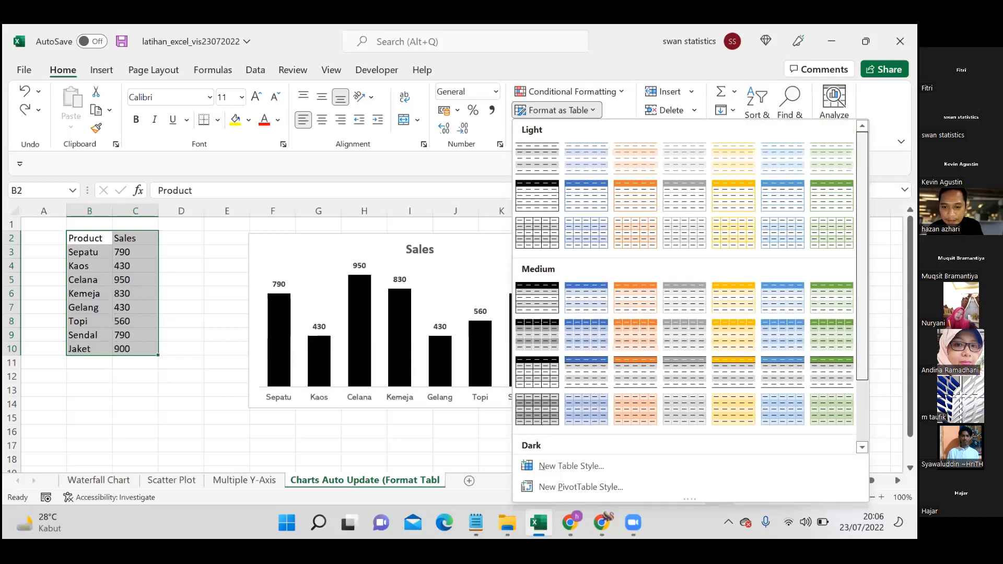
{"action": "left_click", "coordinate": [546, 201]}
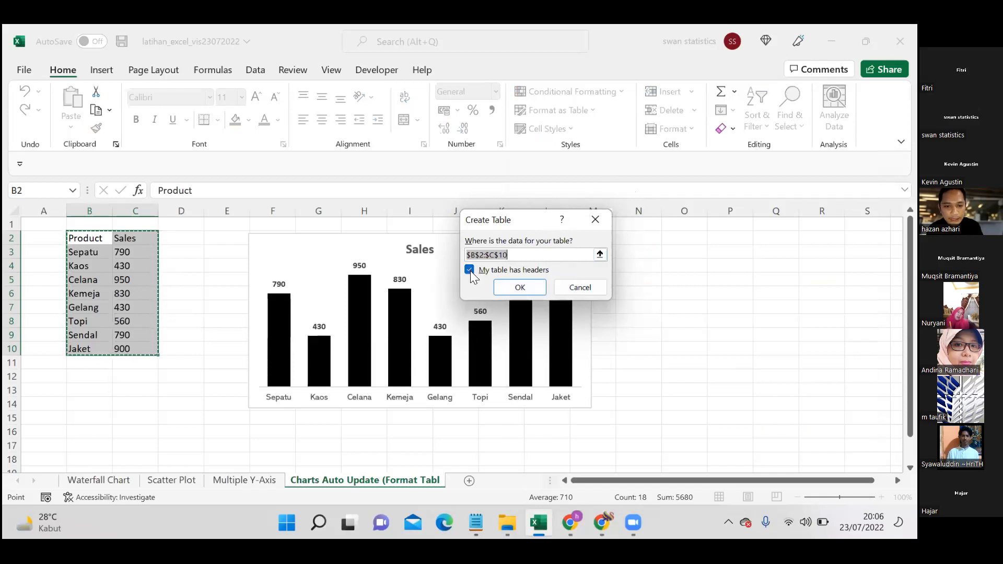
{"action": "left_click", "coordinate": [521, 288]}
{"action": "left_click", "coordinate": [99, 292]}
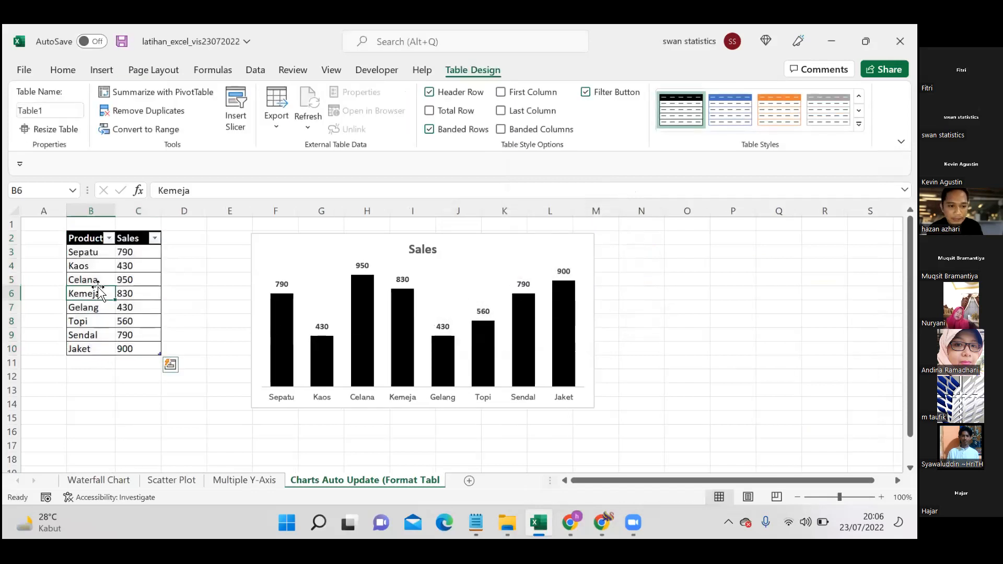
{"action": "left_click_drag", "start_coordinate": [86, 238], "coordinate": [133, 332]}
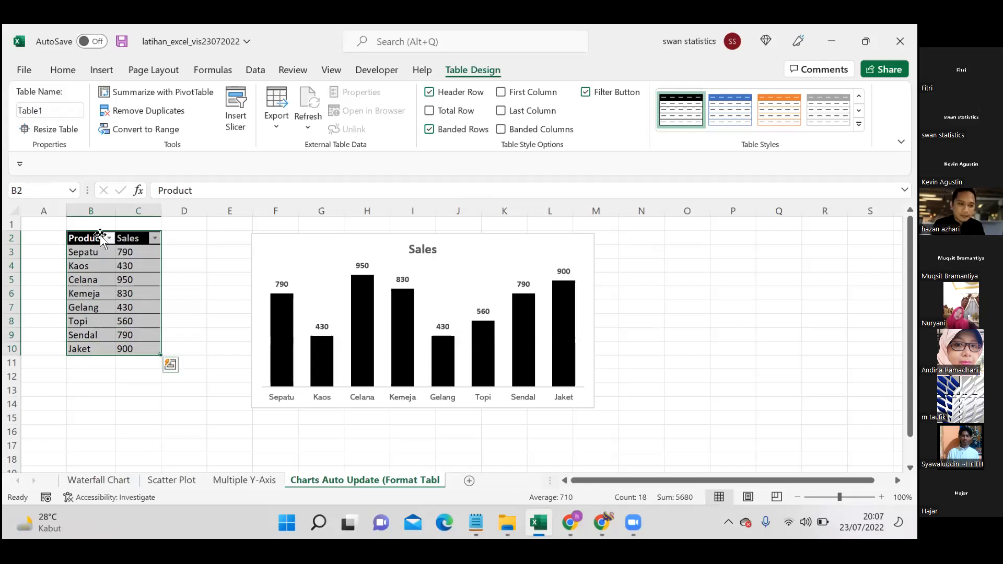
{"action": "left_click_drag", "start_coordinate": [85, 237], "coordinate": [150, 333]}
{"action": "key", "text": "shift+Down"}
{"action": "key", "text": "shift+Down"}
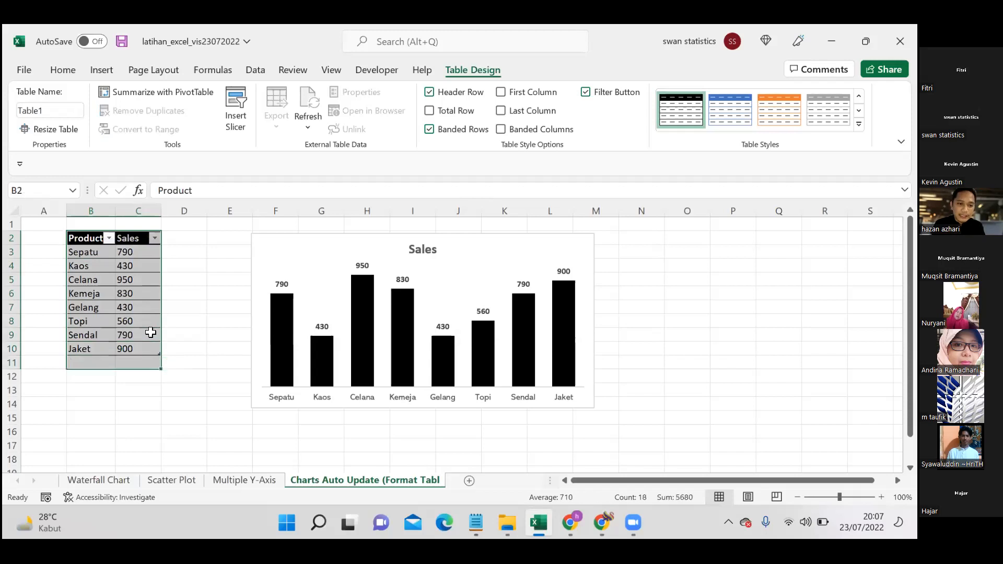
Add a row directly below Jaket in the table with product Dompet and sales 800
{"action": "left_click", "coordinate": [97, 360]}
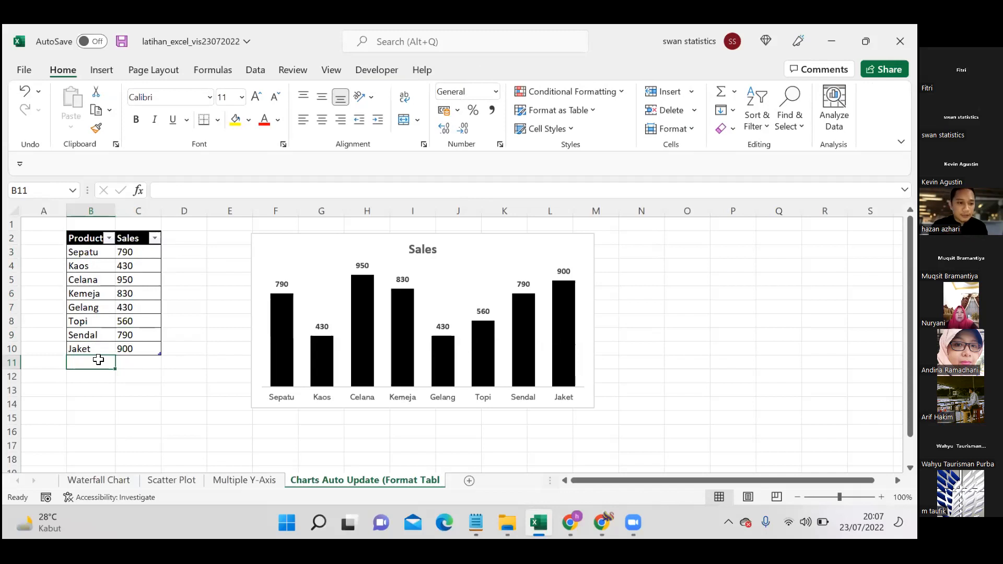
{"action": "double_click", "coordinate": [100, 360]}
{"action": "type", "text": "Dompet"}
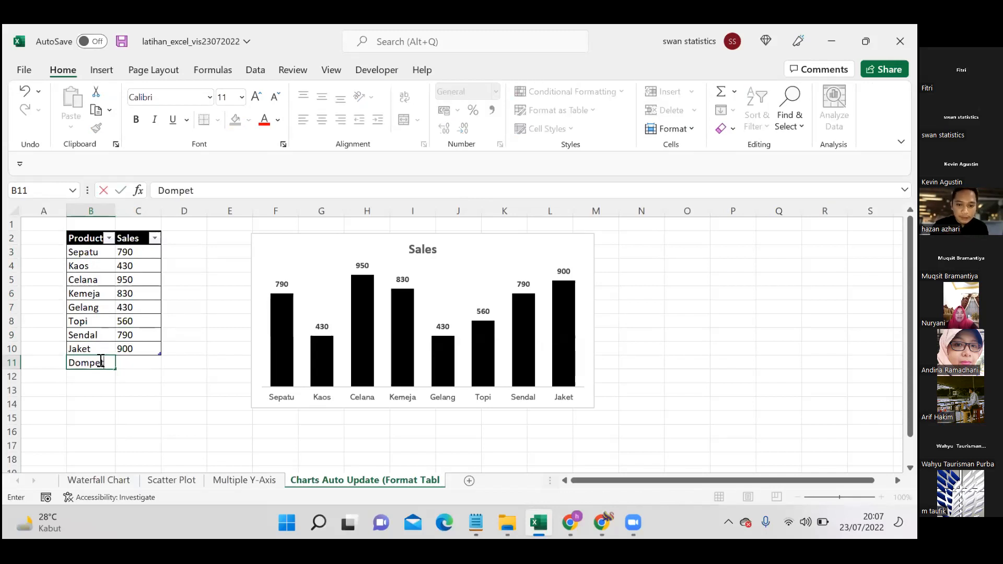
{"action": "key", "text": "Return"}
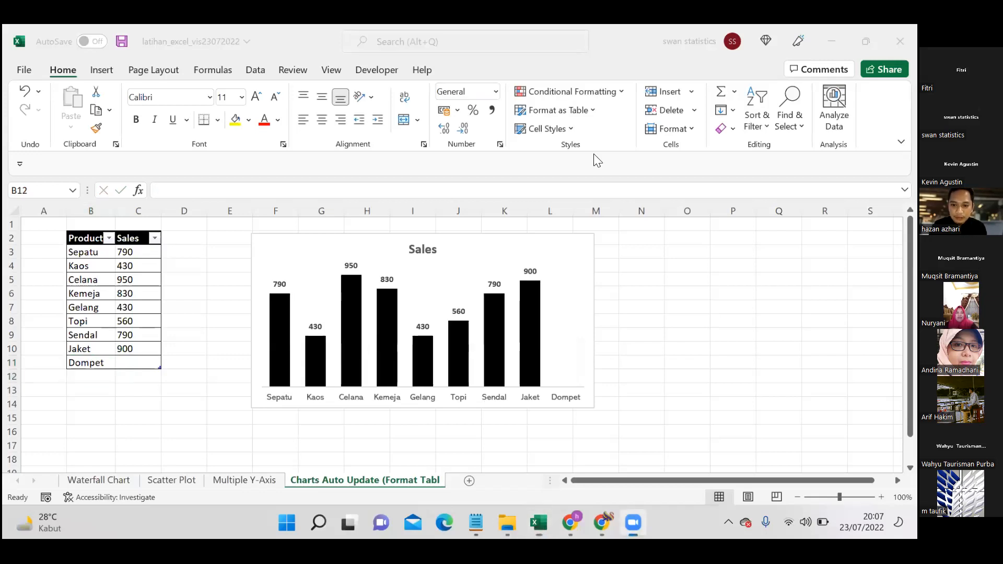
{"action": "left_click_drag", "start_coordinate": [580, 367], "coordinate": [573, 435]}
{"action": "left_click_drag", "start_coordinate": [616, 410], "coordinate": [571, 370]}
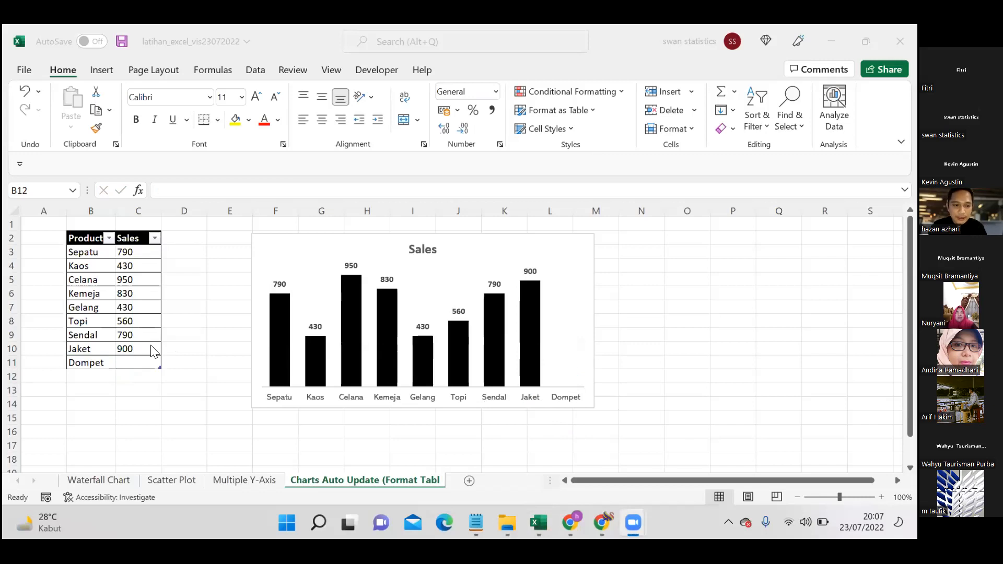
{"action": "left_click", "coordinate": [130, 361]}
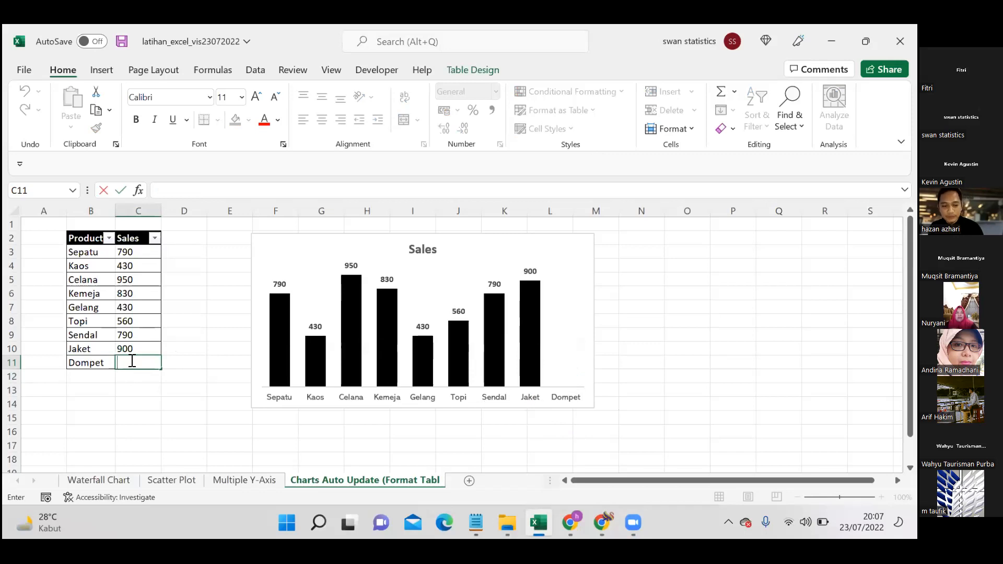
{"action": "type", "text": "800"}
{"action": "key", "text": "Return"}
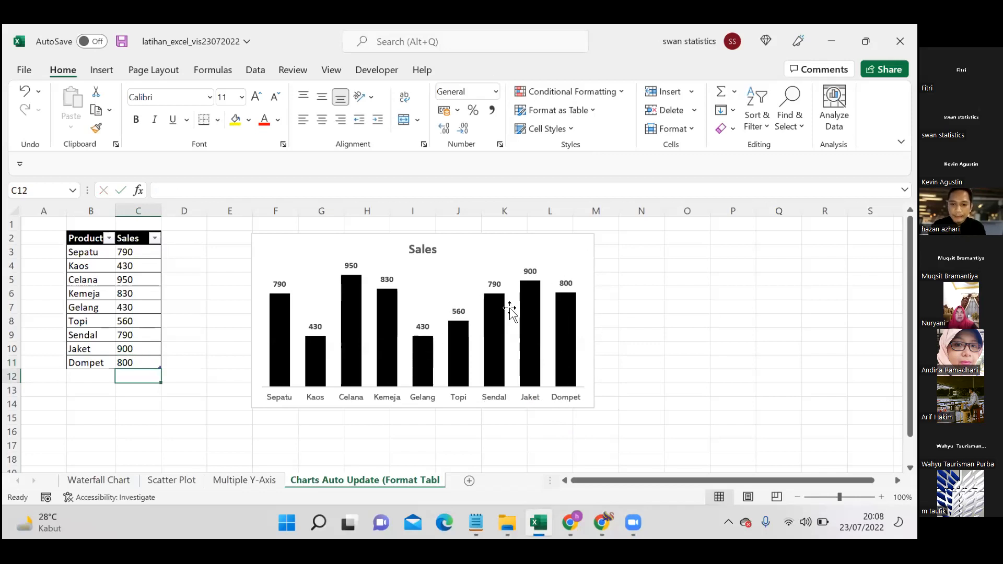
Add another row directly below Dompet in the table with product Jam and sales 750
{"action": "key", "text": "alt+Tab"}
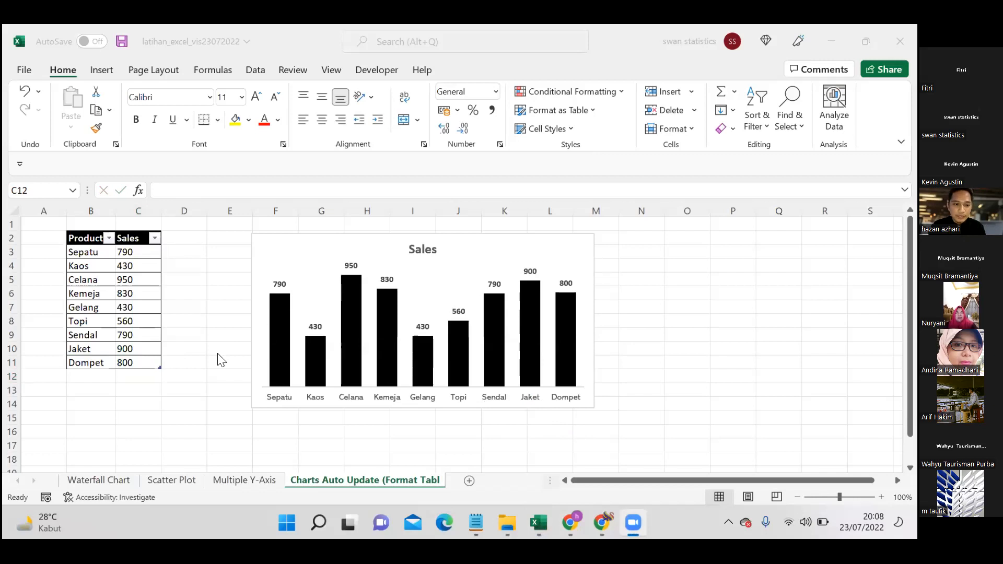
{"action": "double_click", "coordinate": [98, 380]}
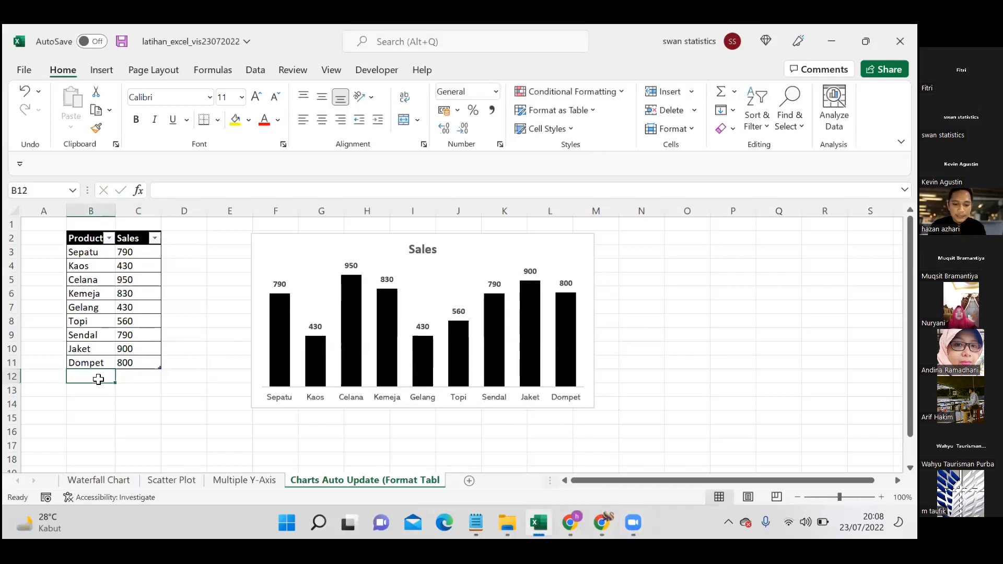
{"action": "type", "text": "J"}
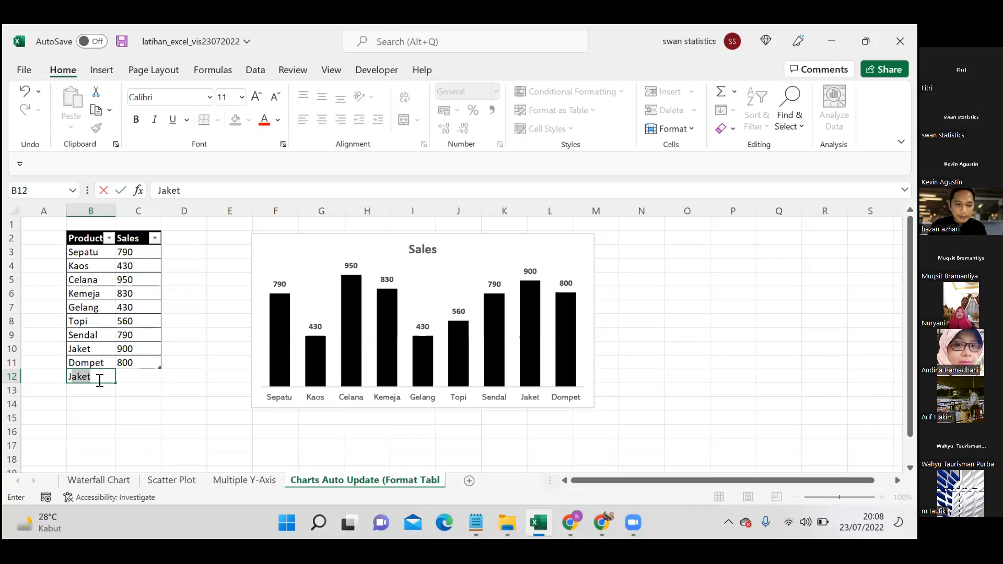
{"action": "type", "text": "AM"}
{"action": "type", "text": "m"}
{"action": "left_click", "coordinate": [142, 379]}
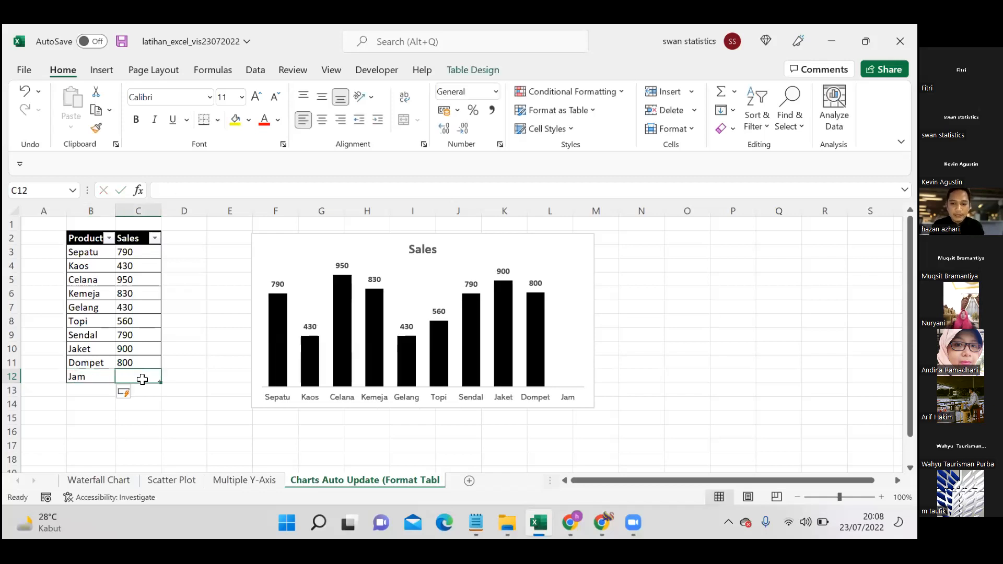
{"action": "type", "text": "75"}
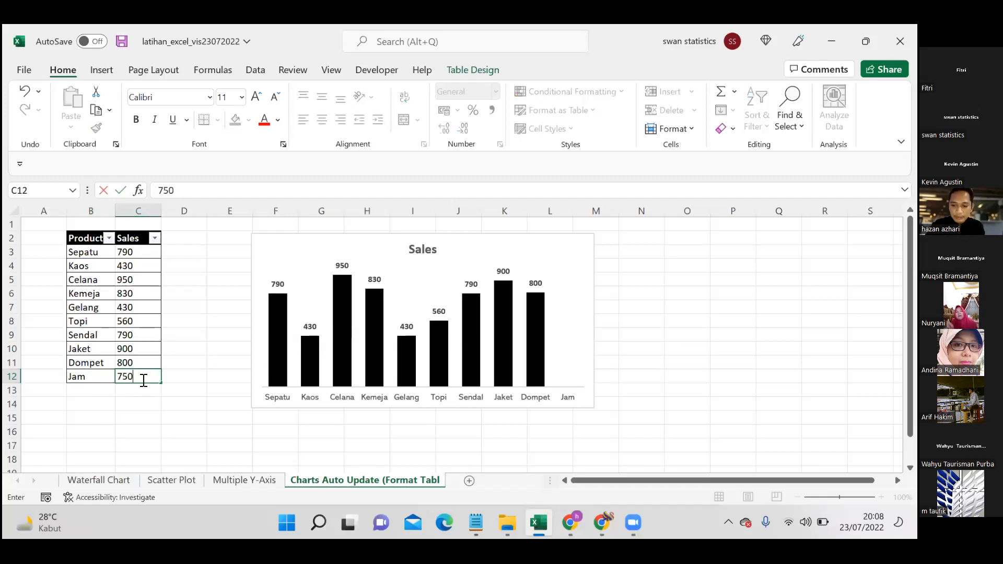
{"action": "type", "text": "0"}
{"action": "key", "text": "Return"}
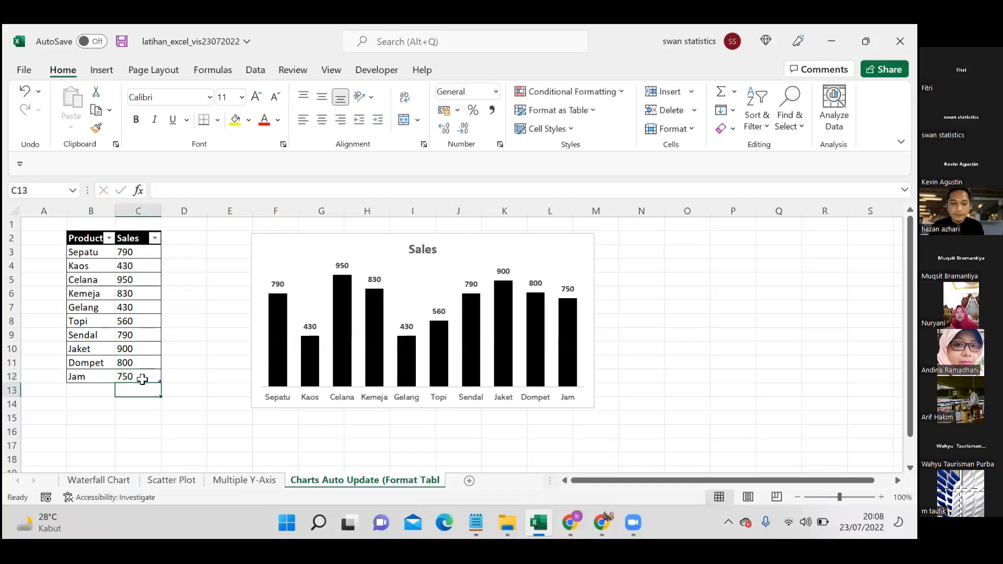
Add a row directly below Jam in the table with product IkaP and sales 600
{"action": "double_click", "coordinate": [101, 390]}
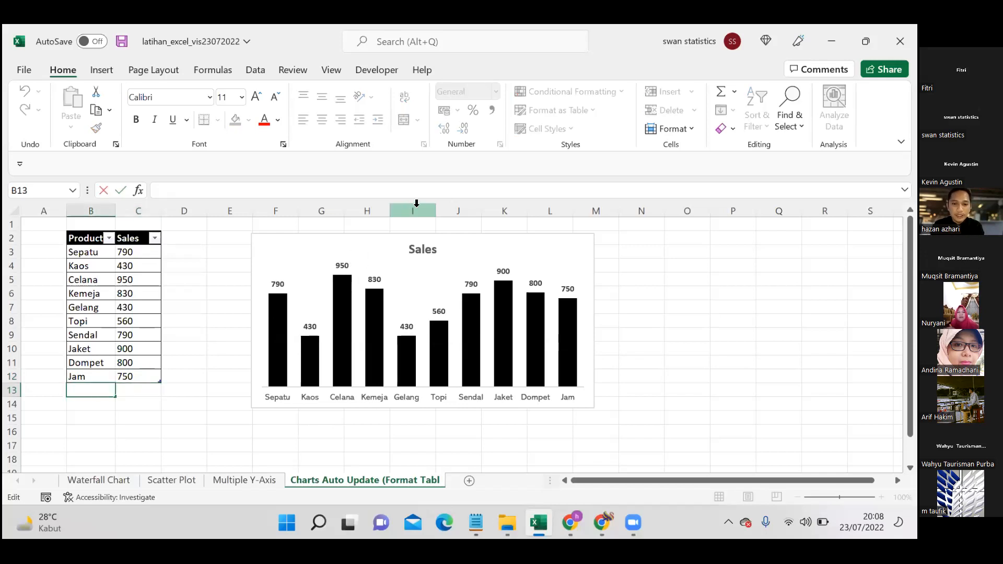
{"action": "type", "text": "IkaP"}
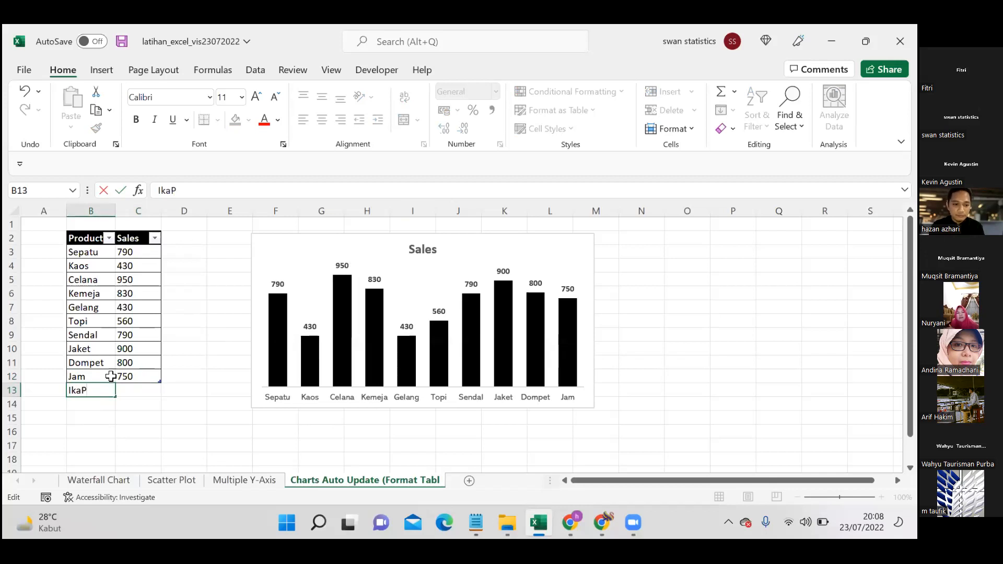
{"action": "left_click", "coordinate": [139, 389]}
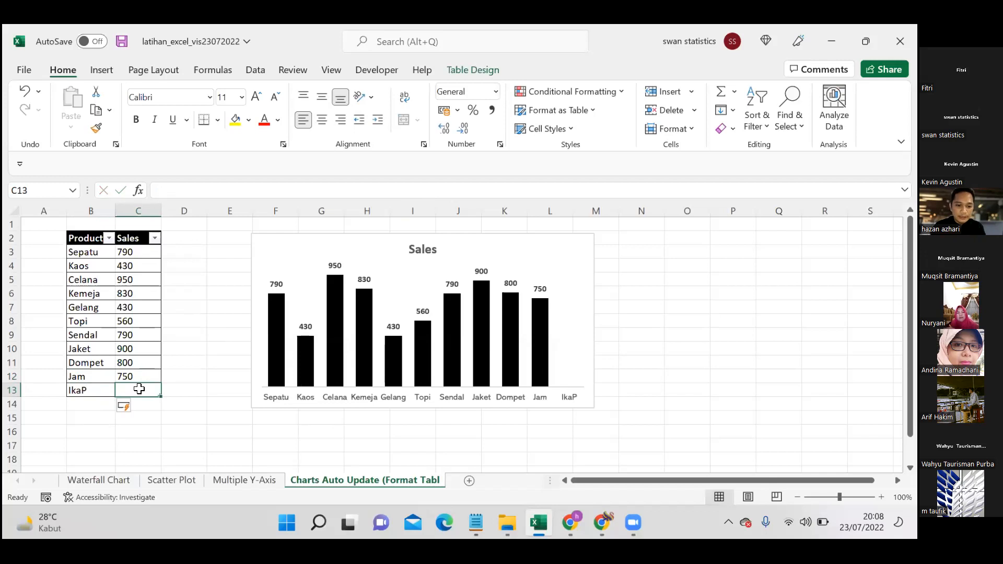
{"action": "type", "text": "600"}
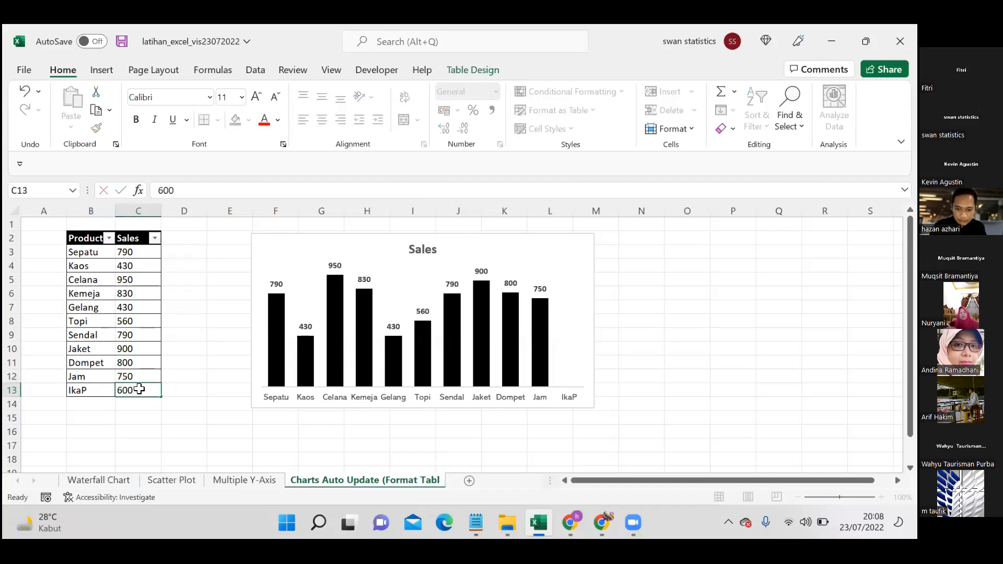
{"action": "key", "text": "Return"}
{"action": "left_click", "coordinate": [689, 335]}
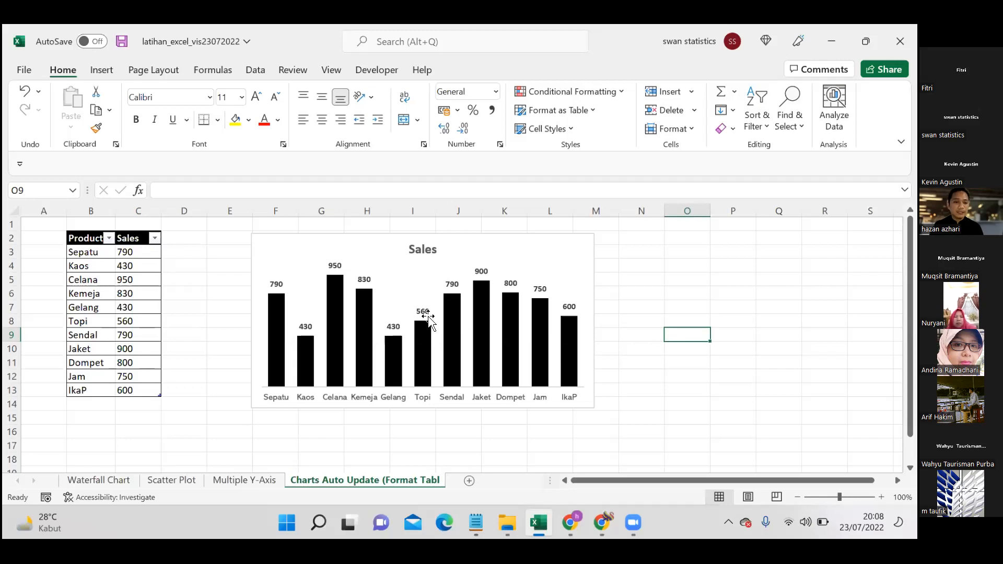
Sort the product table by Sales from smallest to largest
{"action": "left_click", "coordinate": [155, 238]}
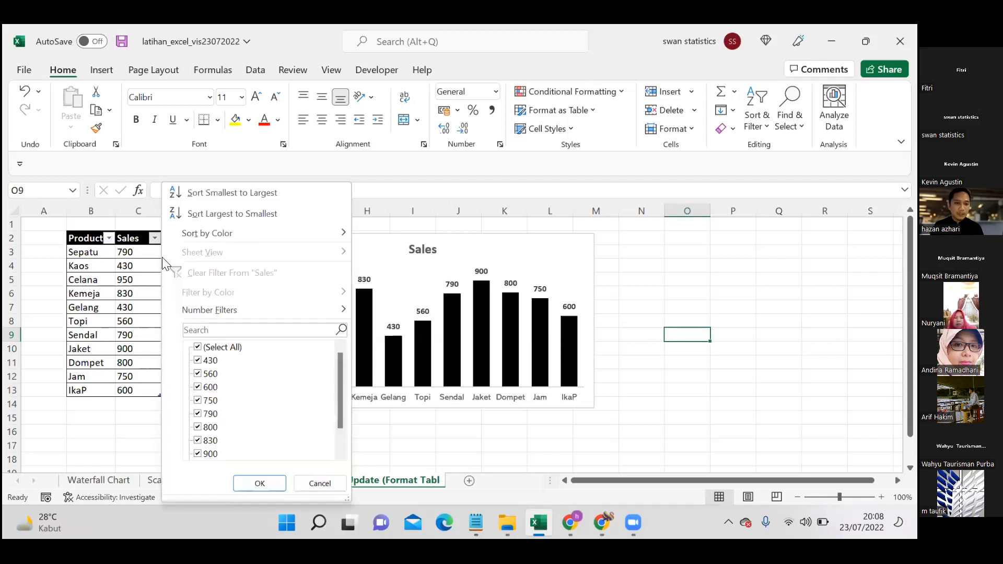
{"action": "left_click", "coordinate": [121, 376]}
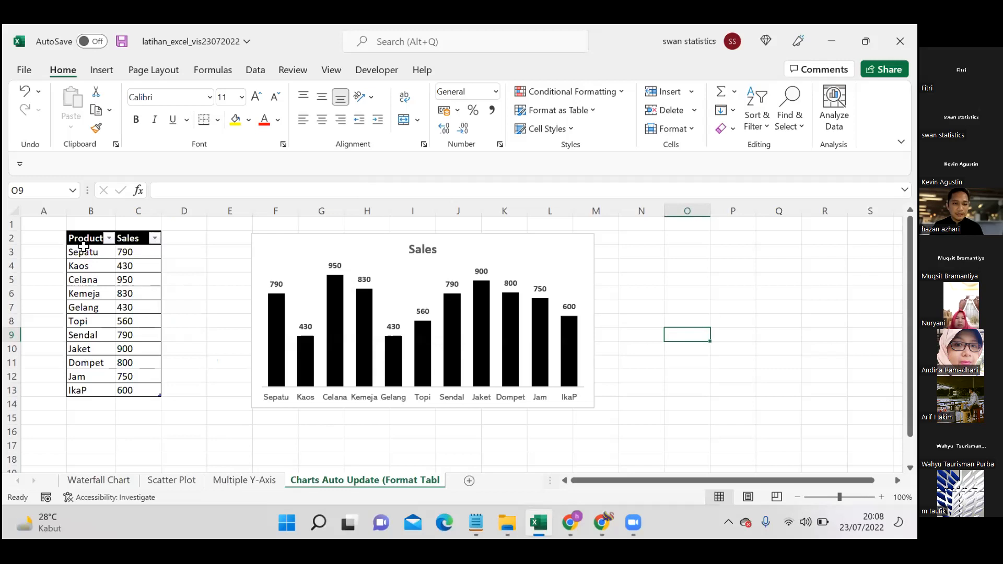
{"action": "left_click_drag", "start_coordinate": [86, 239], "coordinate": [143, 391]}
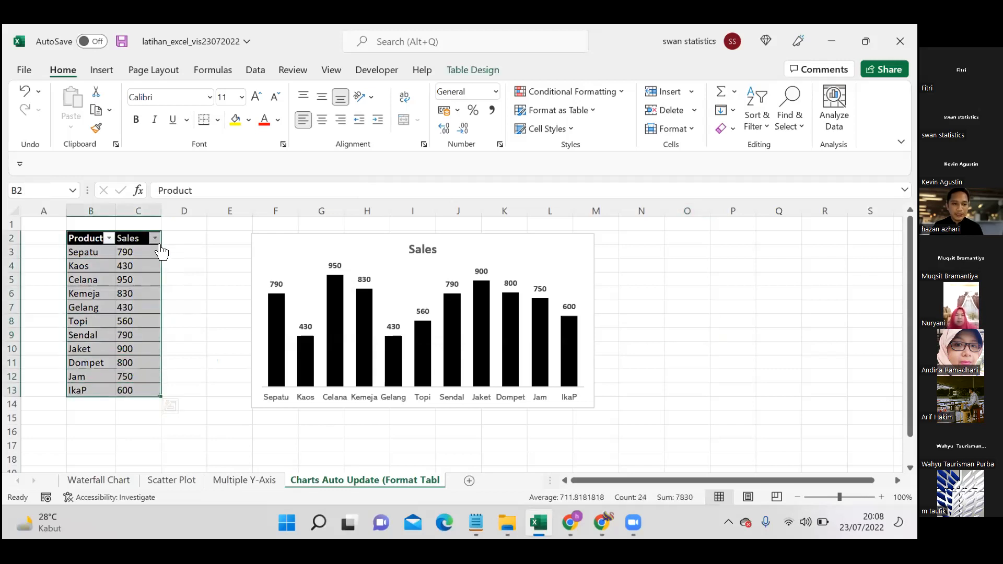
{"action": "left_click", "coordinate": [174, 251]}
{"action": "left_click_drag", "start_coordinate": [103, 233], "coordinate": [151, 245]}
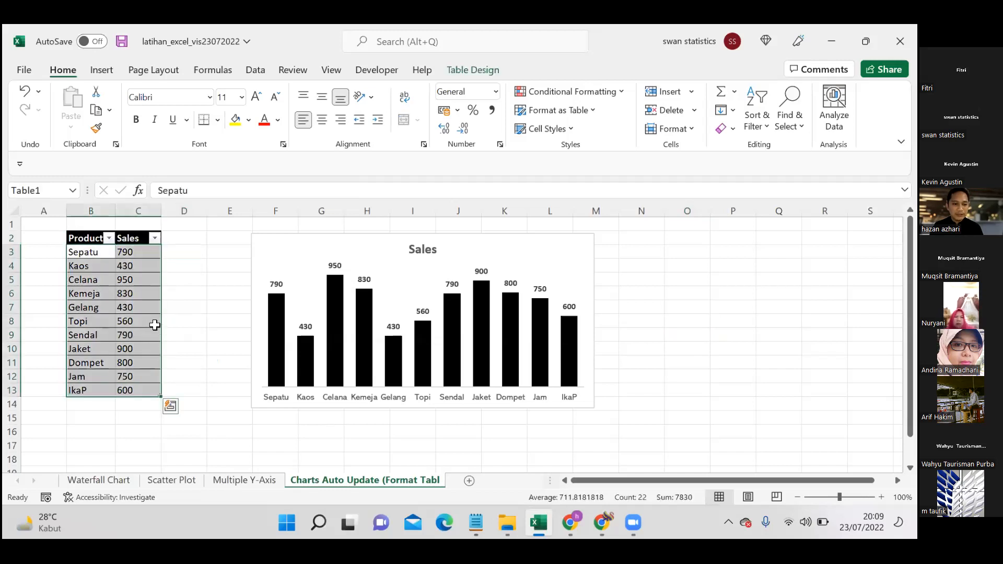
{"action": "left_click", "coordinate": [155, 239]}
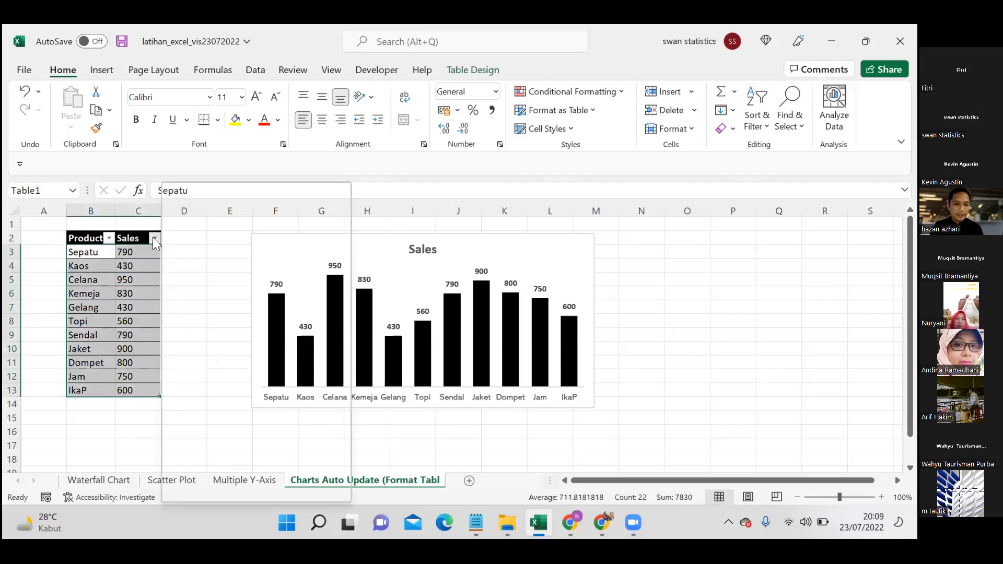
{"action": "left_click", "coordinate": [18, 225]}
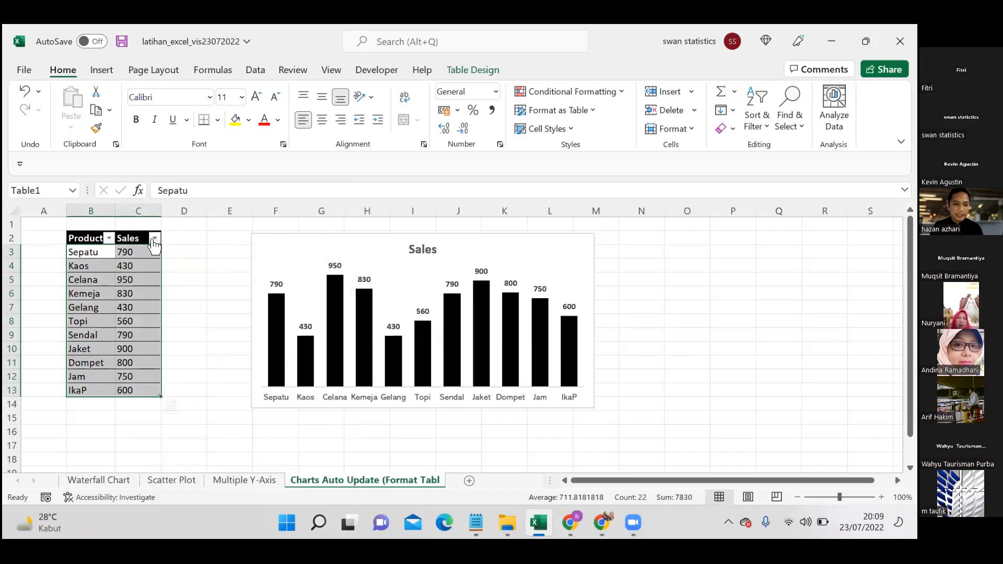
{"action": "left_click", "coordinate": [155, 238]}
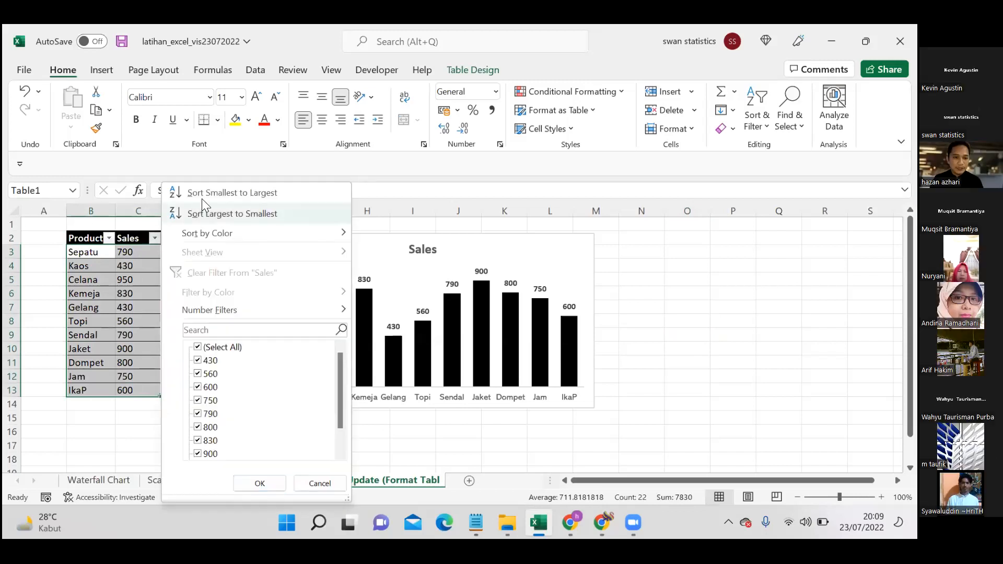
{"action": "left_click", "coordinate": [217, 194]}
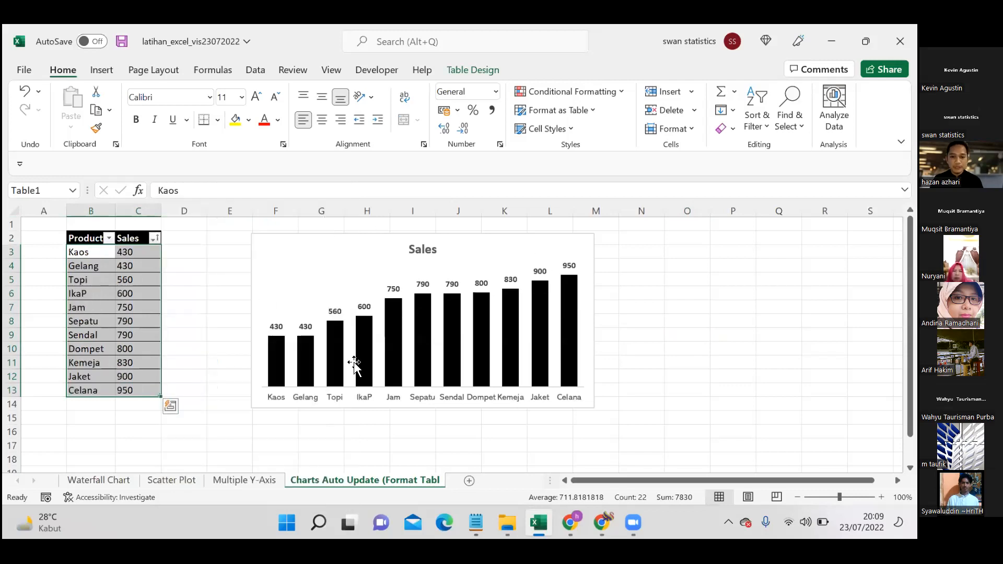
Sort the product table by Sales from largest to smallest
{"action": "left_click", "coordinate": [152, 238]}
{"action": "left_click", "coordinate": [223, 214]}
{"action": "left_click", "coordinate": [686, 349]}
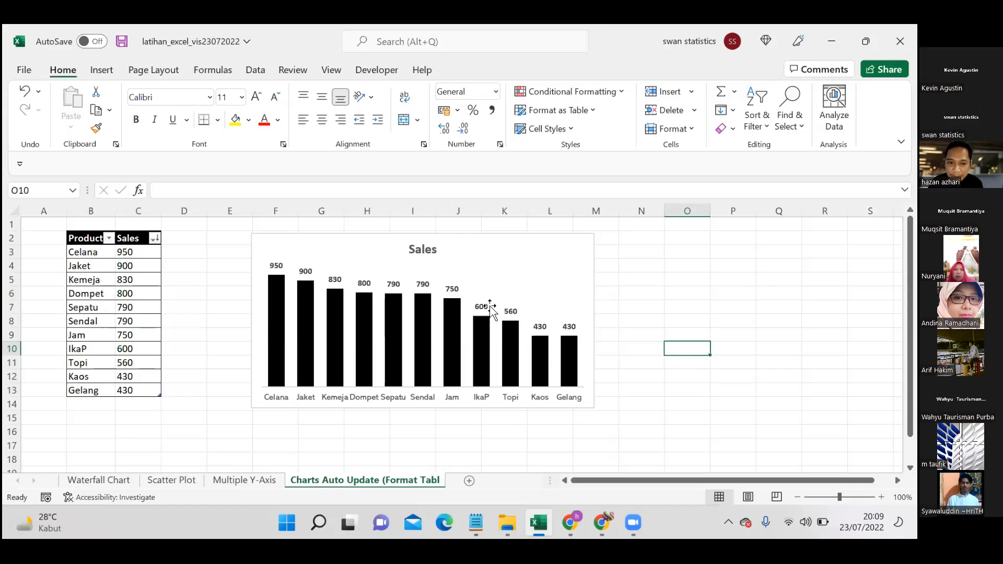
{"action": "left_click", "coordinate": [428, 218]}
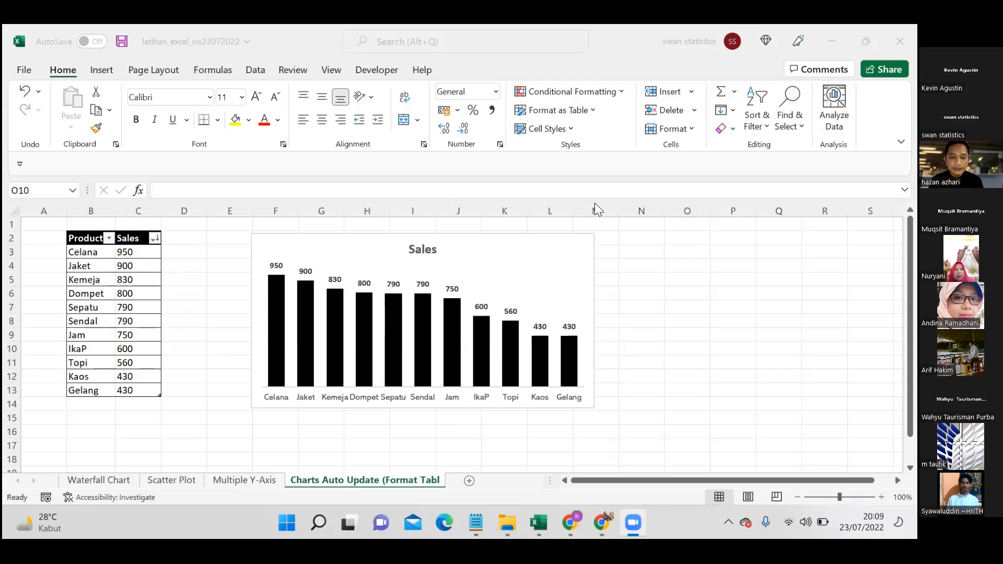
{"action": "left_click", "coordinate": [123, 252]}
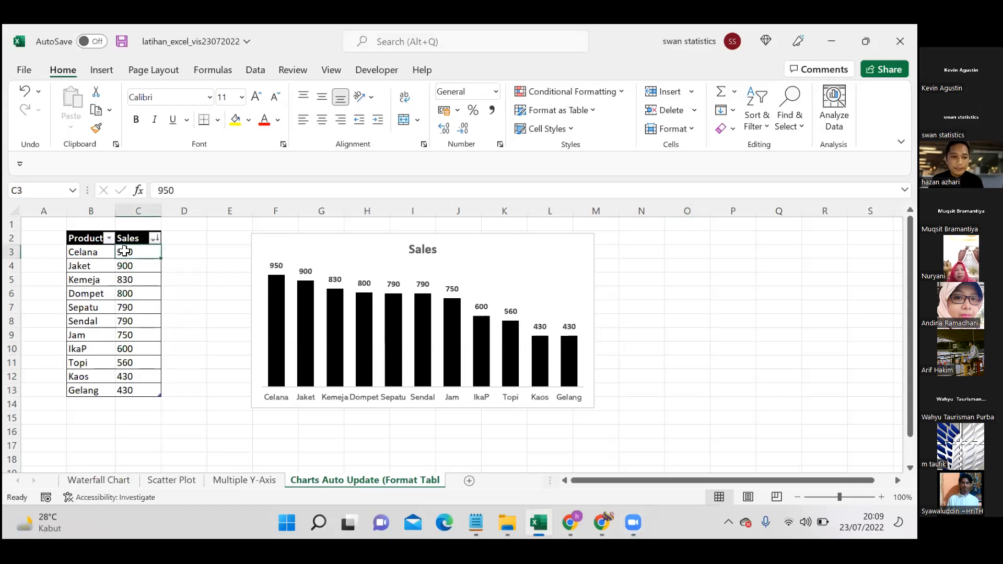
{"action": "key", "text": "Up"}
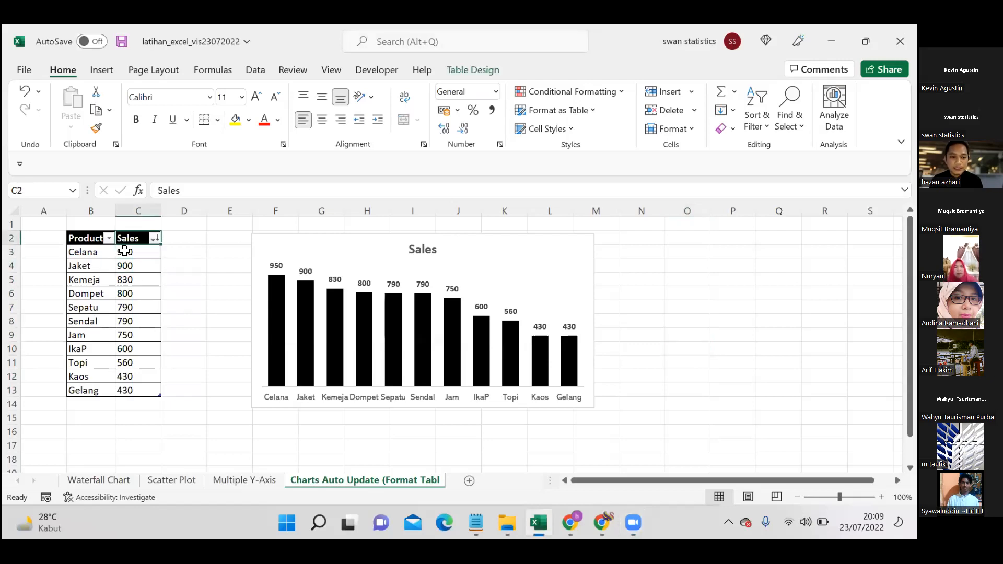
{"action": "key", "text": "Down"}
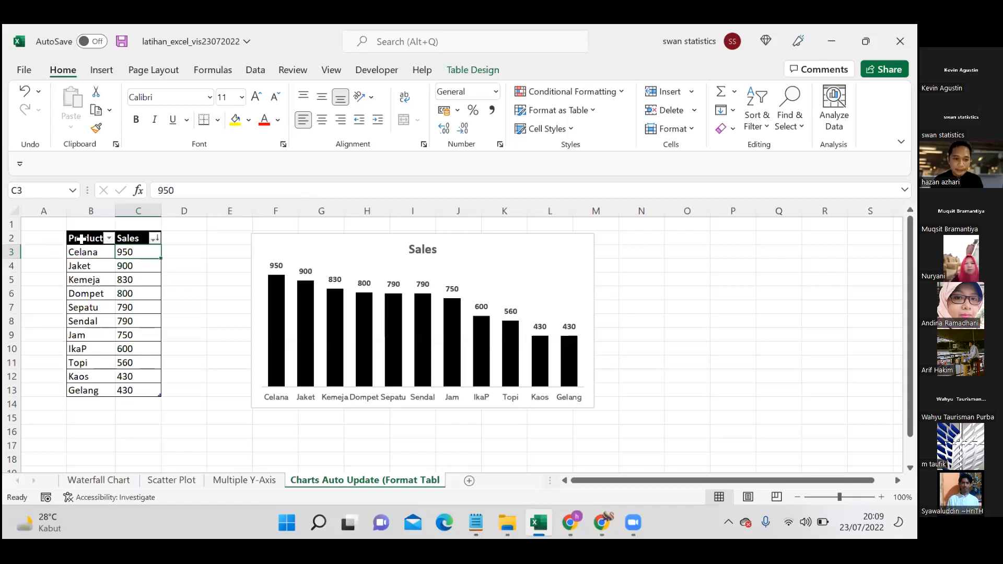
{"action": "left_click", "coordinate": [82, 238]}
{"action": "left_click_drag", "start_coordinate": [83, 238], "coordinate": [145, 390]}
{"action": "left_click_drag", "start_coordinate": [139, 252], "coordinate": [153, 391]}
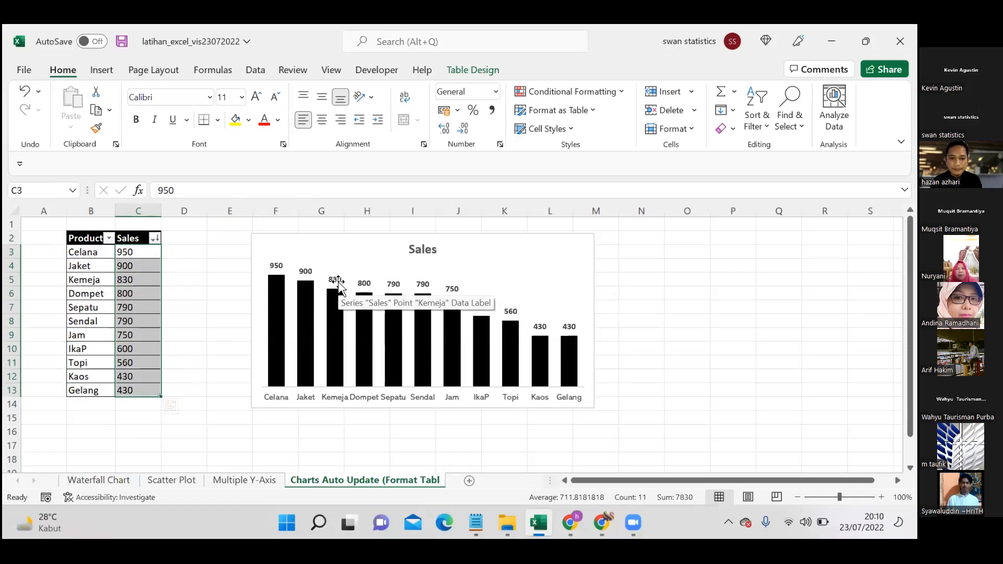
{"action": "left_click", "coordinate": [337, 282]}
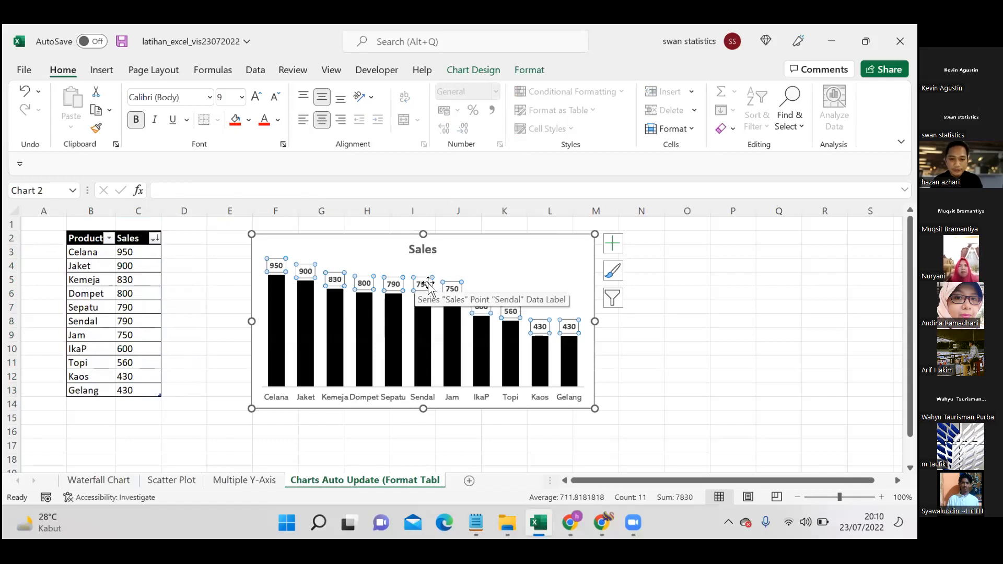
{"action": "left_click", "coordinate": [138, 261]}
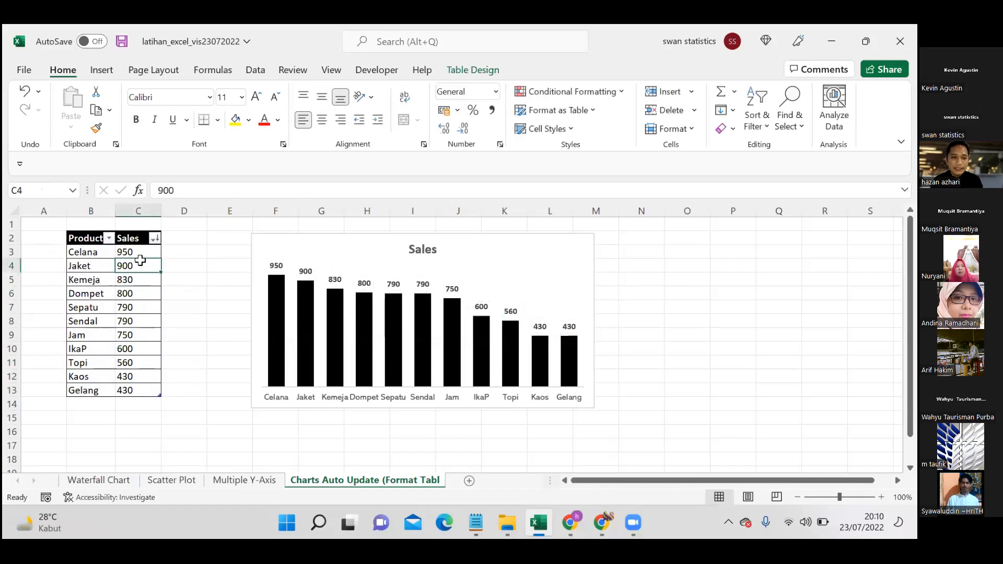
{"action": "left_click", "coordinate": [177, 248]}
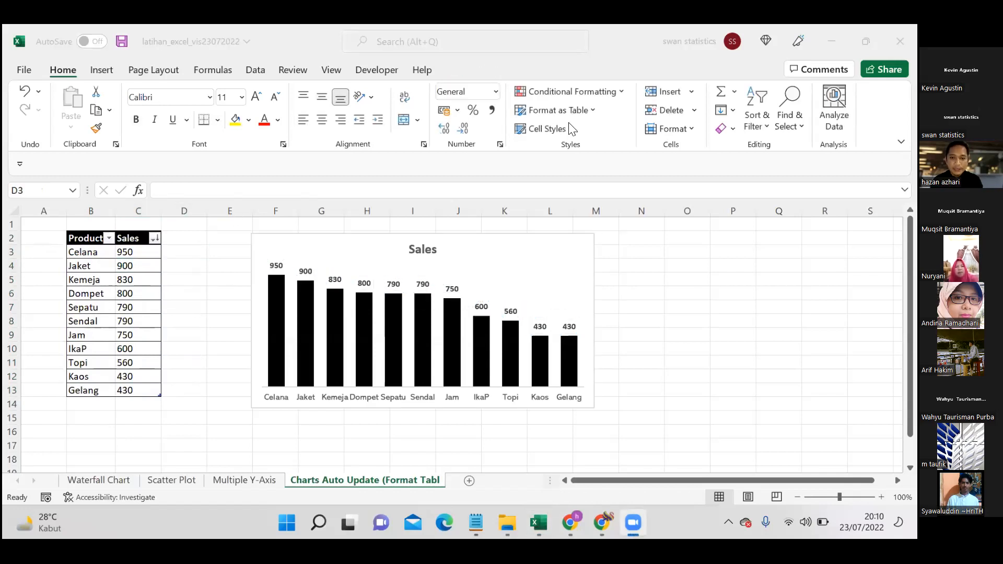
{"action": "left_click", "coordinate": [207, 248]}
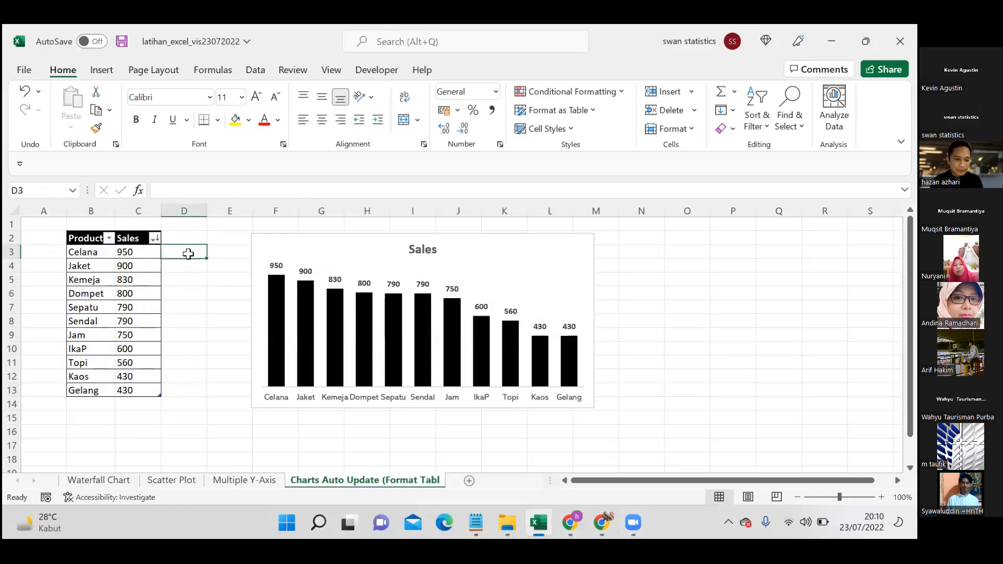
{"action": "type", "text": "="}
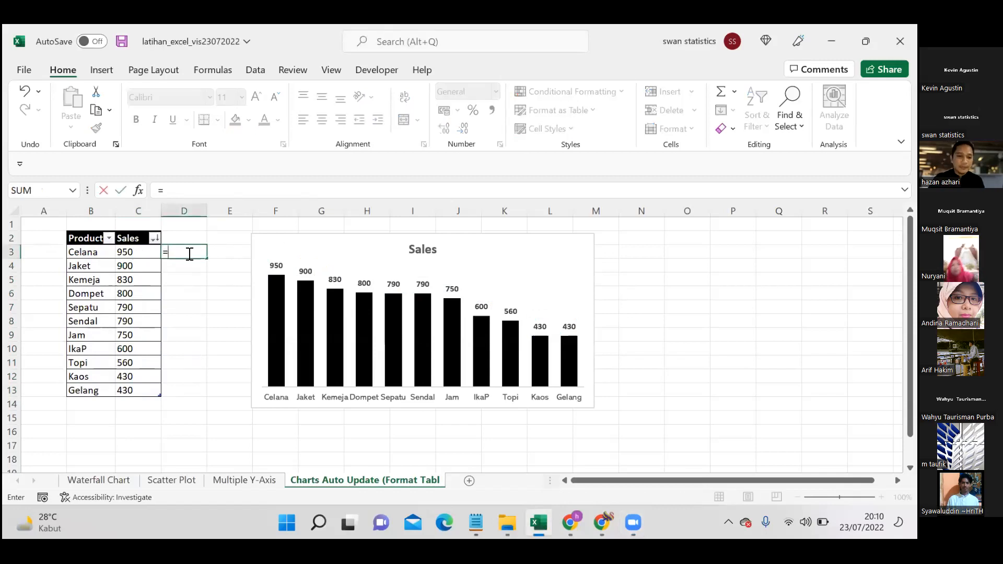
{"action": "left_click", "coordinate": [139, 251]}
{"action": "type", "text": "/"}
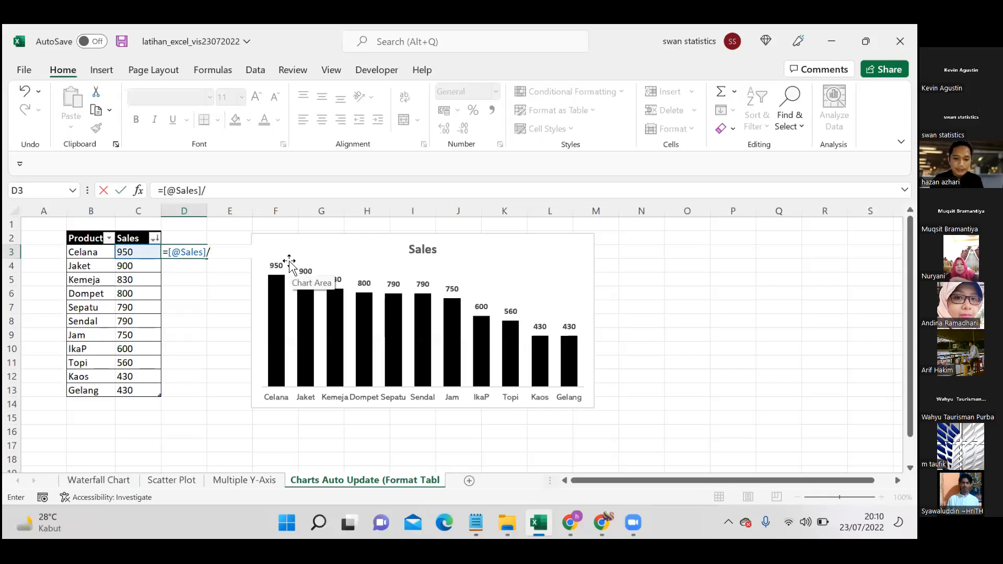
{"action": "type", "text": "sum("}
{"action": "left_click_drag", "start_coordinate": [148, 257], "coordinate": [145, 388]}
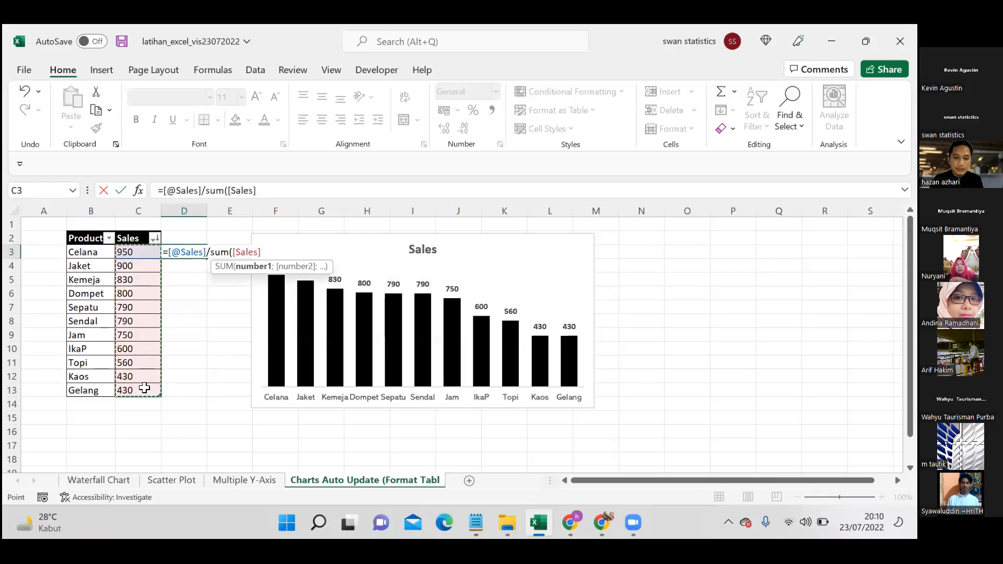
{"action": "type", "text": ")"}
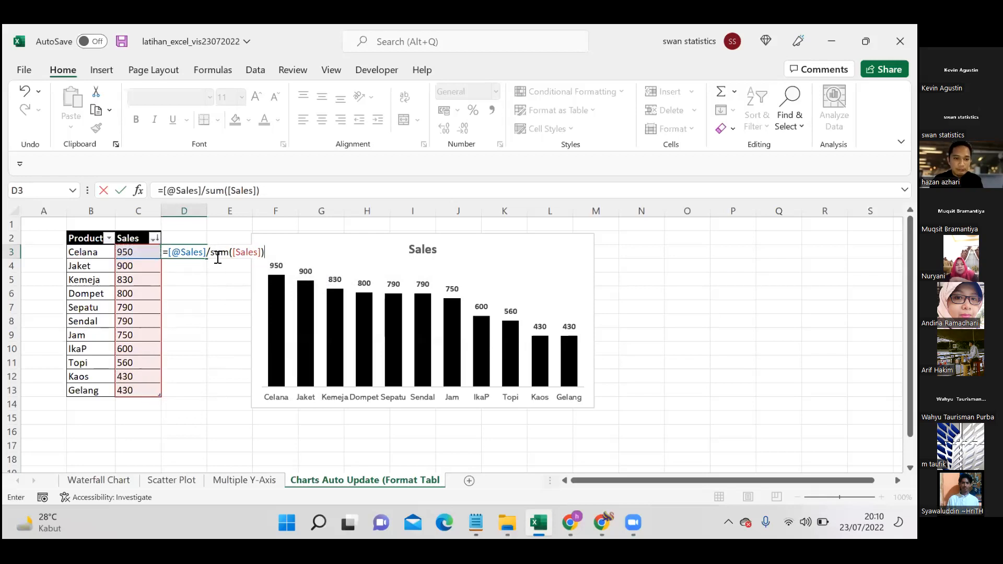
{"action": "key", "text": "Return"}
Format the sales share values in D3:D13 as percentages
{"action": "left_click", "coordinate": [192, 238]}
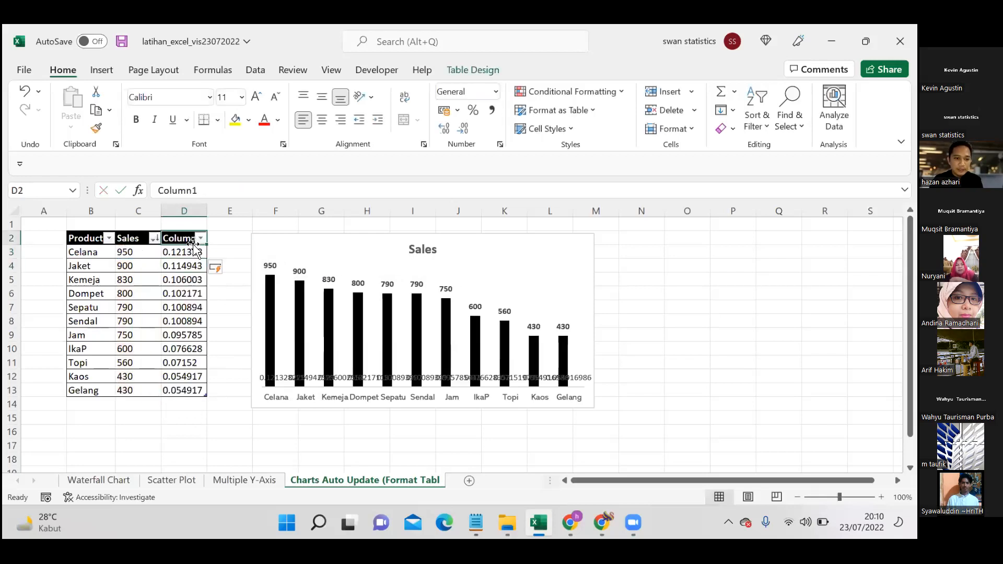
{"action": "left_click", "coordinate": [192, 251]}
{"action": "left_click_drag", "start_coordinate": [192, 252], "coordinate": [195, 391]}
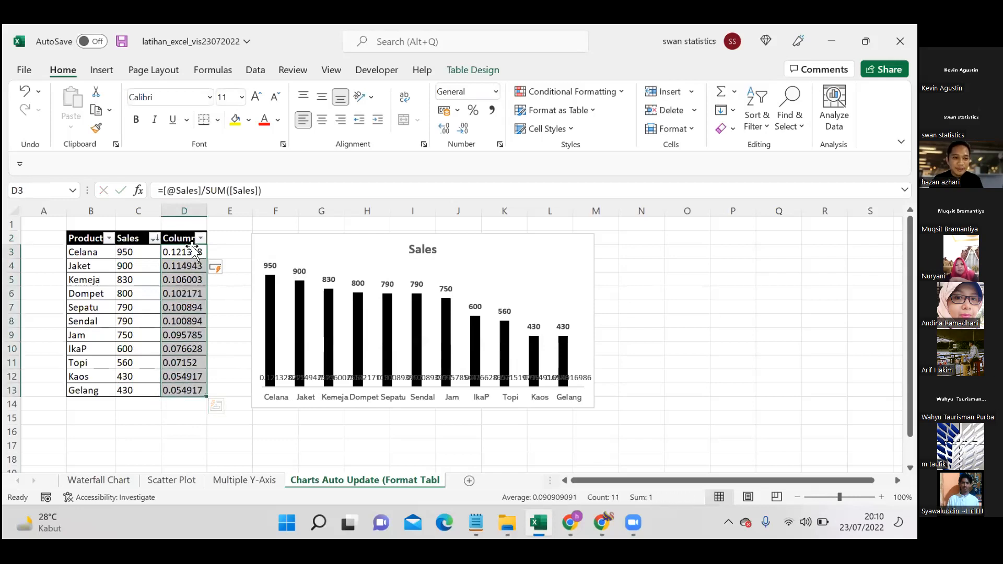
{"action": "left_click", "coordinate": [196, 252]}
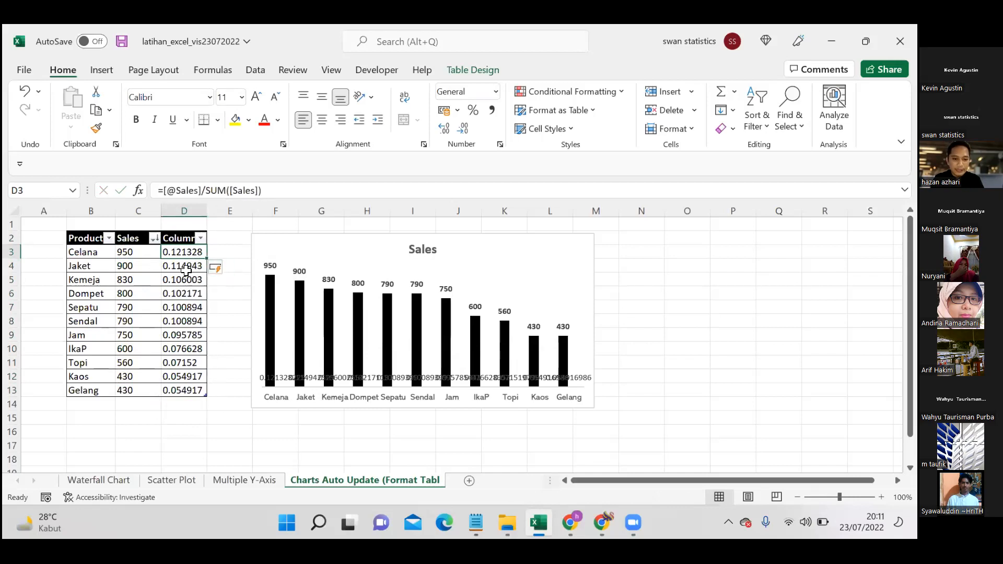
{"action": "left_click_drag", "start_coordinate": [185, 251], "coordinate": [200, 391]}
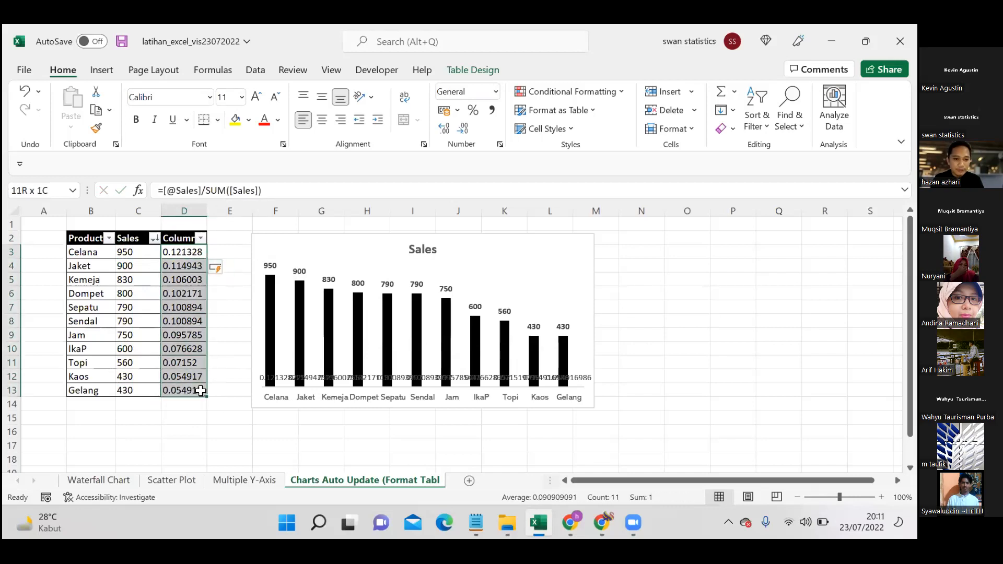
{"action": "left_click", "coordinate": [472, 110]}
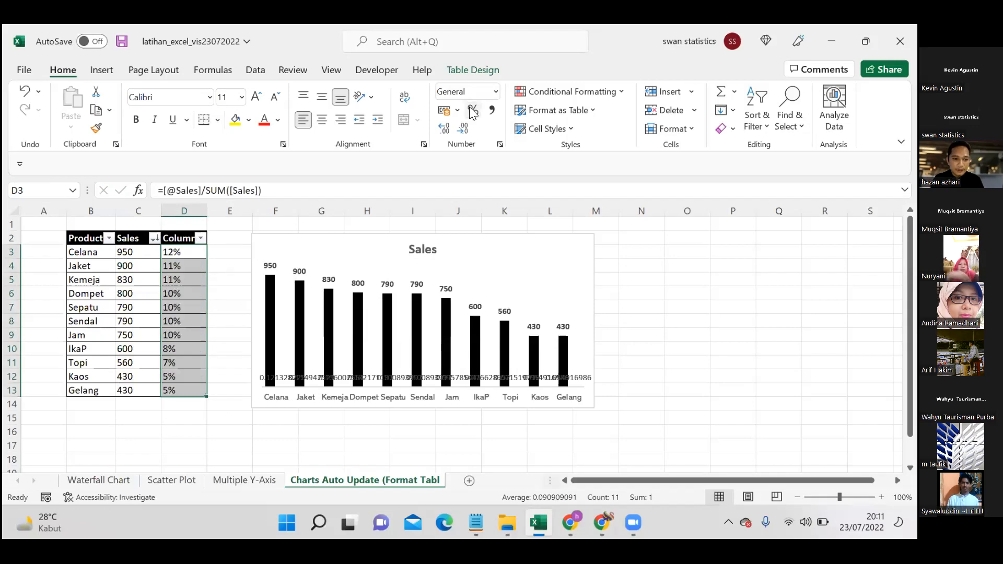
{"action": "left_click_drag", "start_coordinate": [180, 253], "coordinate": [182, 377]}
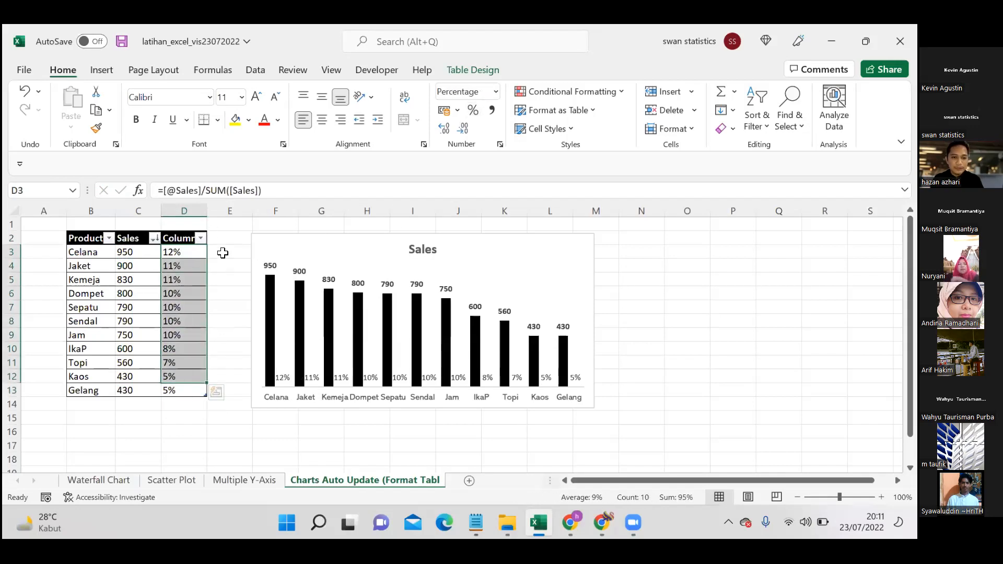
Undo the percentage formatting and the calculated sales share column in column D
{"action": "key", "text": "ctrl+z"}
{"action": "key", "text": "ctrl+z"}
{"action": "key", "text": "ctrl+z"}
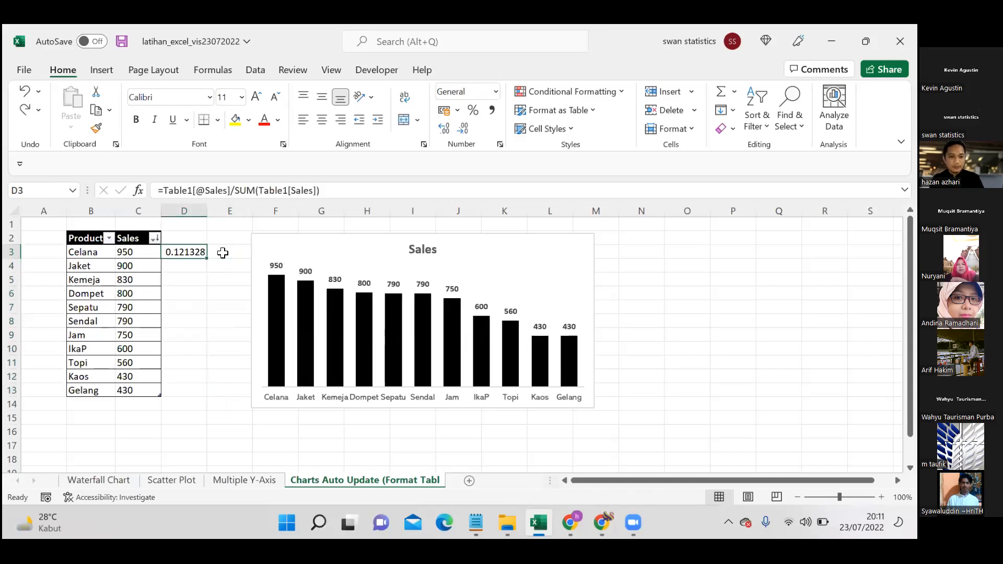
{"action": "key", "text": "ctrl+z"}
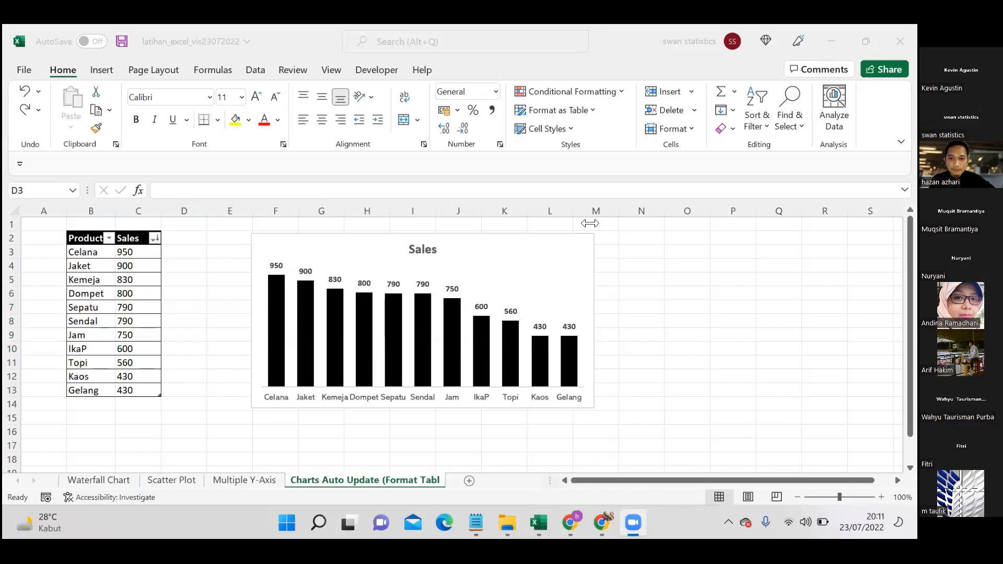
{"action": "left_click", "coordinate": [643, 299]}
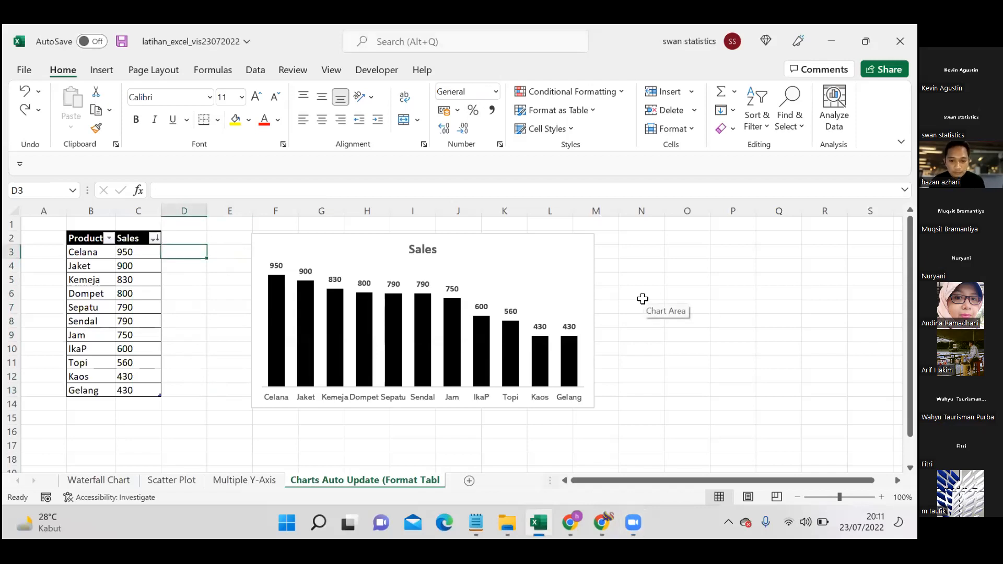
{"action": "key", "text": "XF86AudioRaiseVolume"}
{"action": "key", "text": "XF86AudioRaiseVolume"}
{"action": "left_click", "coordinate": [249, 480]}
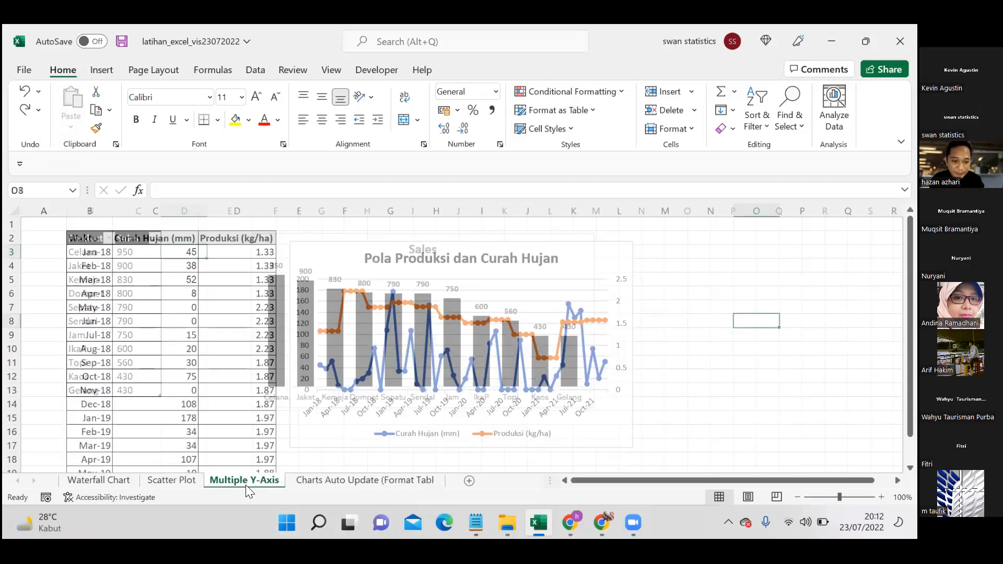
{"action": "left_click", "coordinate": [182, 480]}
{"action": "left_click", "coordinate": [389, 481]}
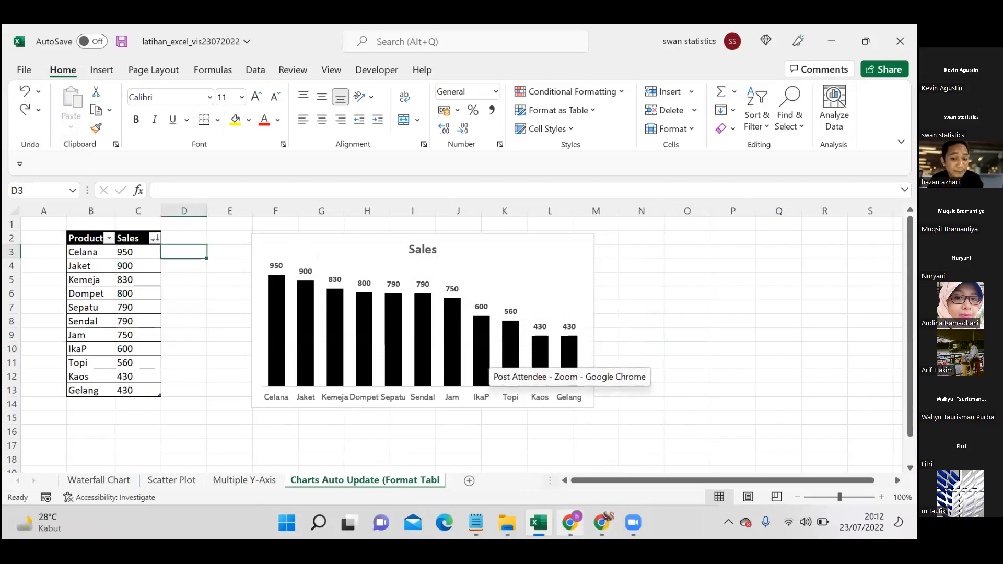
Switch to Chrome and open YouTube in a new tab
{"action": "left_click", "coordinate": [570, 522]}
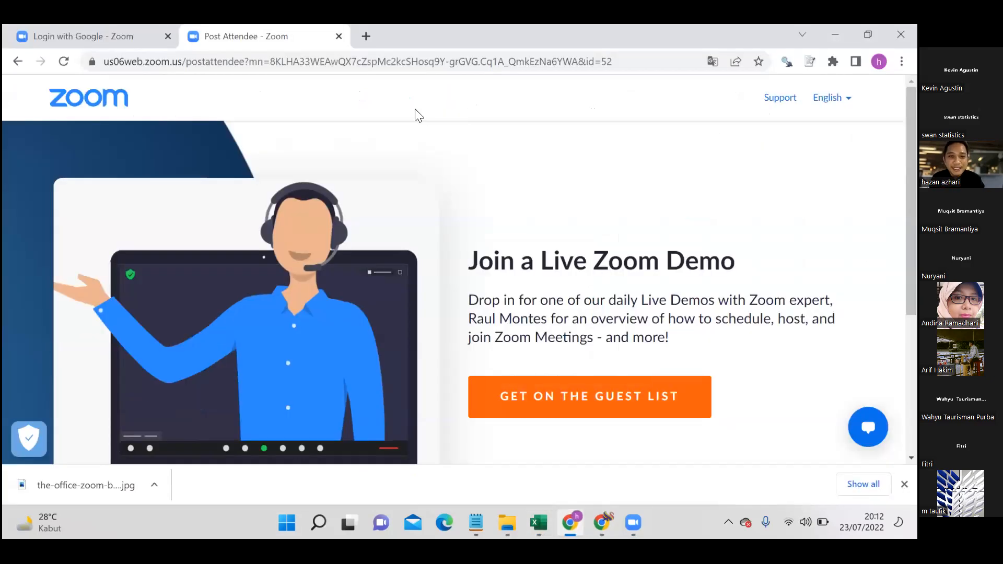
{"action": "left_click", "coordinate": [366, 36]}
{"action": "type", "text": "y"}
{"action": "key", "text": "Return"}
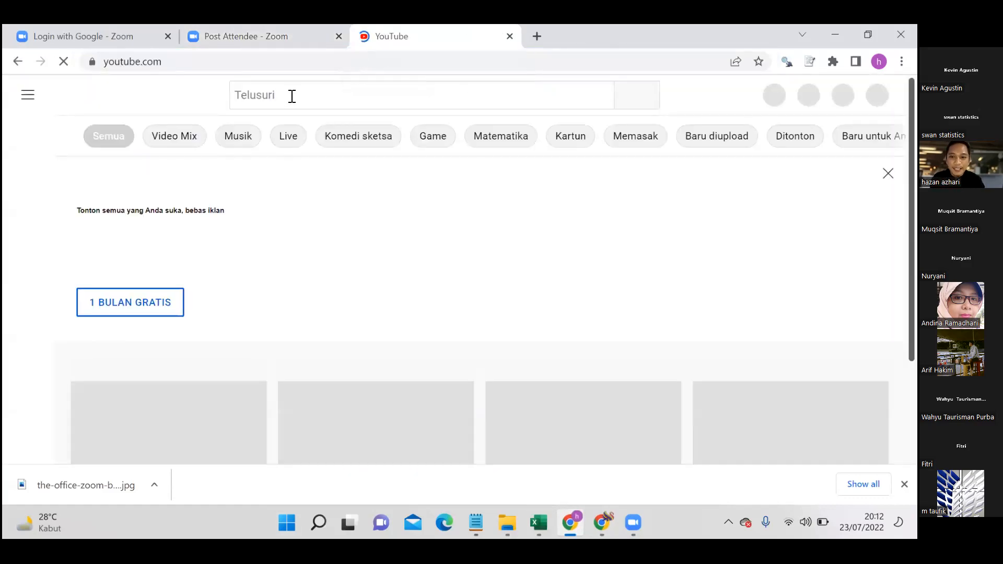
Search YouTube for swanstatistics and open the Swanstatistics Official channel
{"action": "left_click", "coordinate": [292, 96]}
{"action": "type", "text": "sw"}
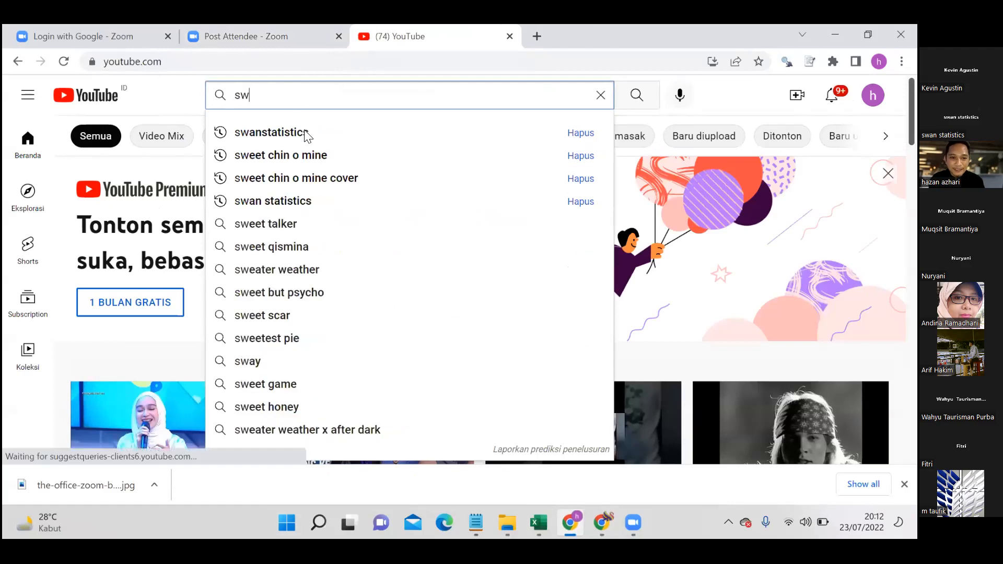
{"action": "left_click", "coordinate": [308, 131]}
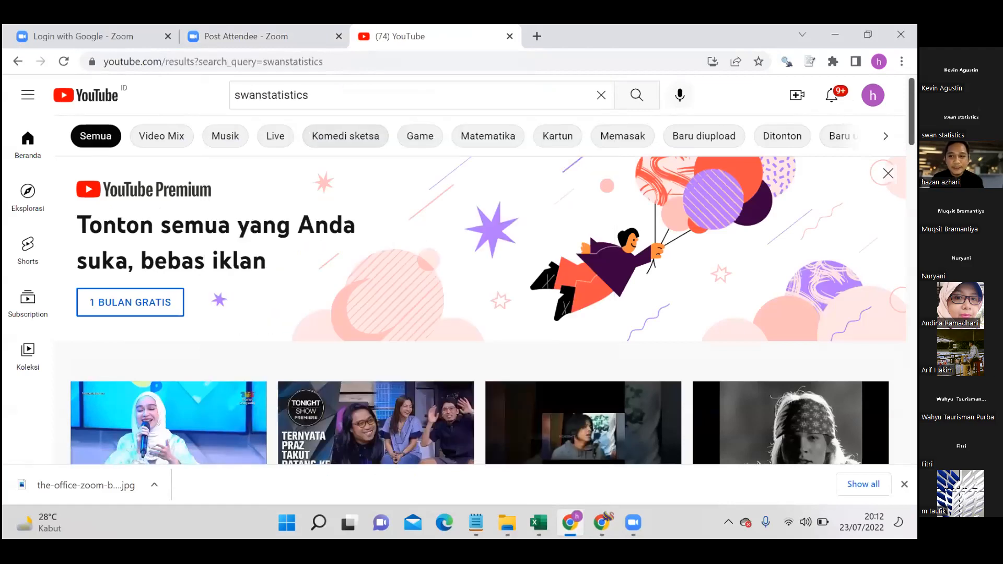
{"action": "left_click", "coordinate": [220, 214]}
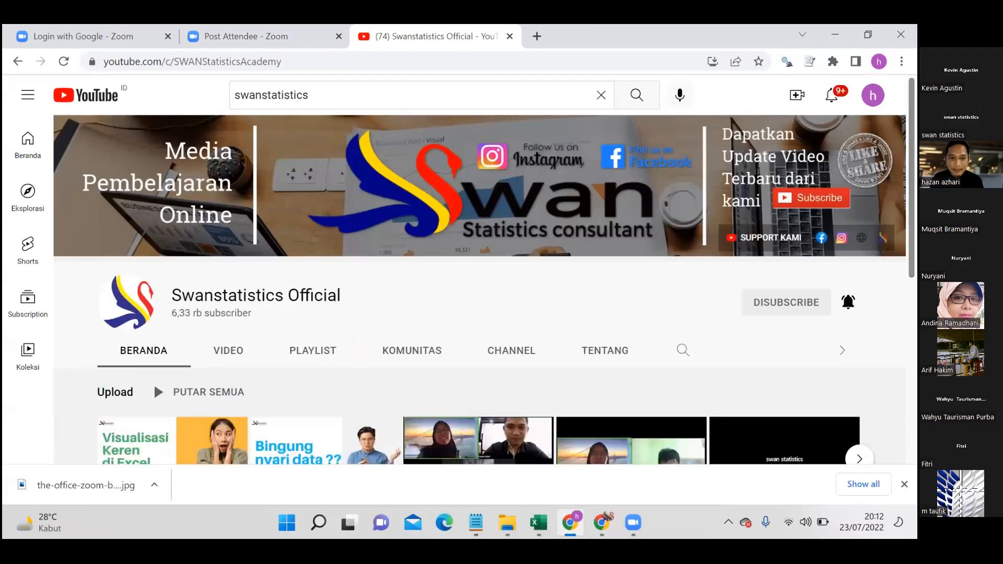
Browse the channel's home page and full video list for the Excel data visualization tutorials
{"action": "scroll", "coordinate": [480, 290], "scroll_direction": "down", "scroll_amount": 4}
{"action": "scroll", "coordinate": [195, 311], "scroll_direction": "down", "scroll_amount": 2}
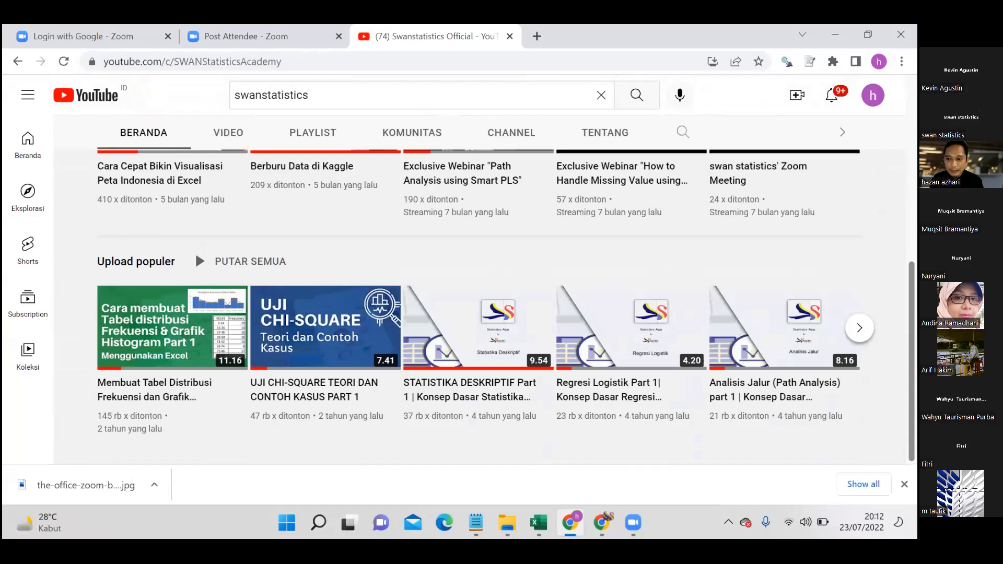
{"action": "scroll", "coordinate": [480, 290], "scroll_direction": "up", "scroll_amount": 6}
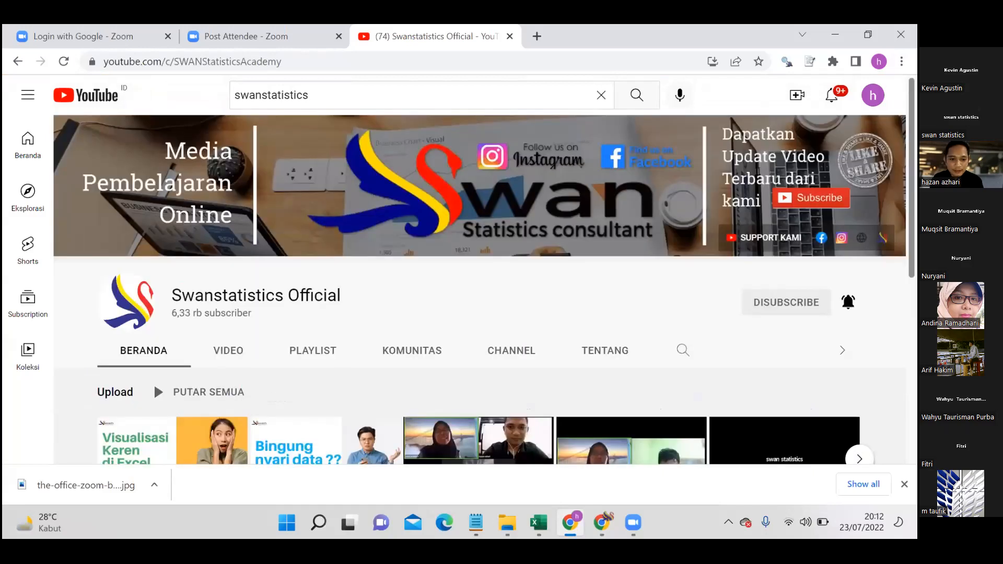
{"action": "left_click", "coordinate": [242, 354]}
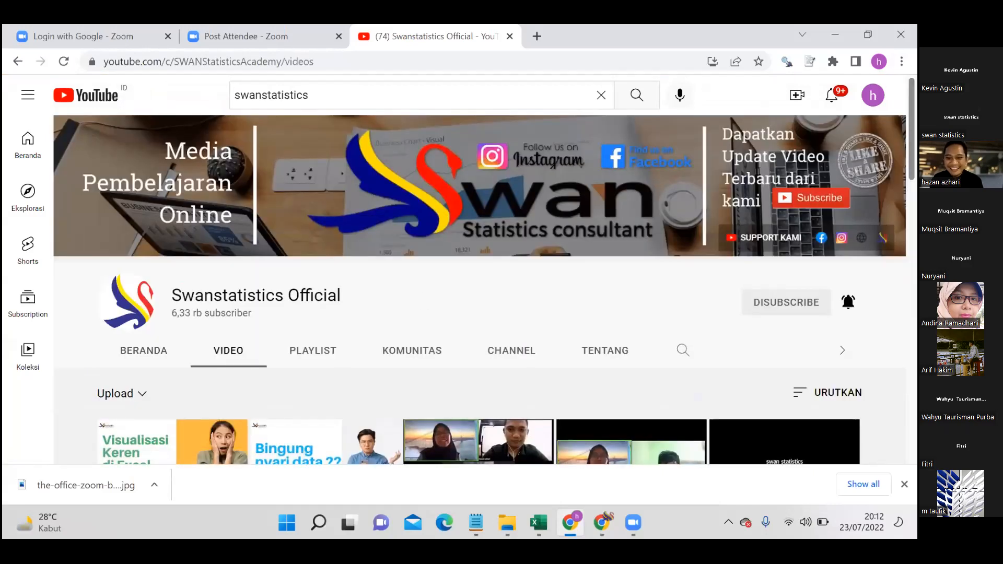
{"action": "scroll", "coordinate": [479, 290], "scroll_direction": "down", "scroll_amount": 6}
{"action": "scroll", "coordinate": [480, 290], "scroll_direction": "down", "scroll_amount": 5}
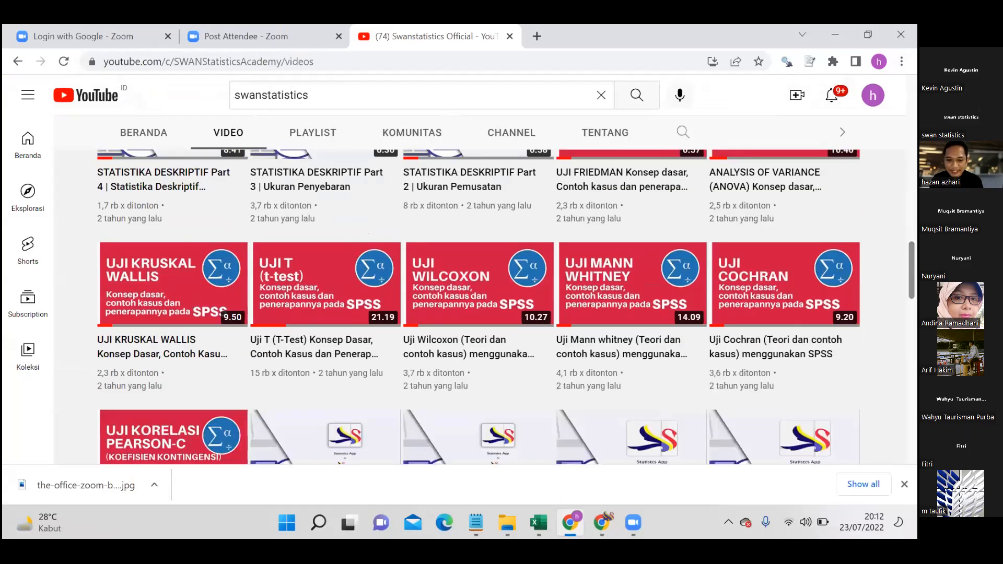
{"action": "scroll", "coordinate": [479, 290], "scroll_direction": "down", "scroll_amount": 10}
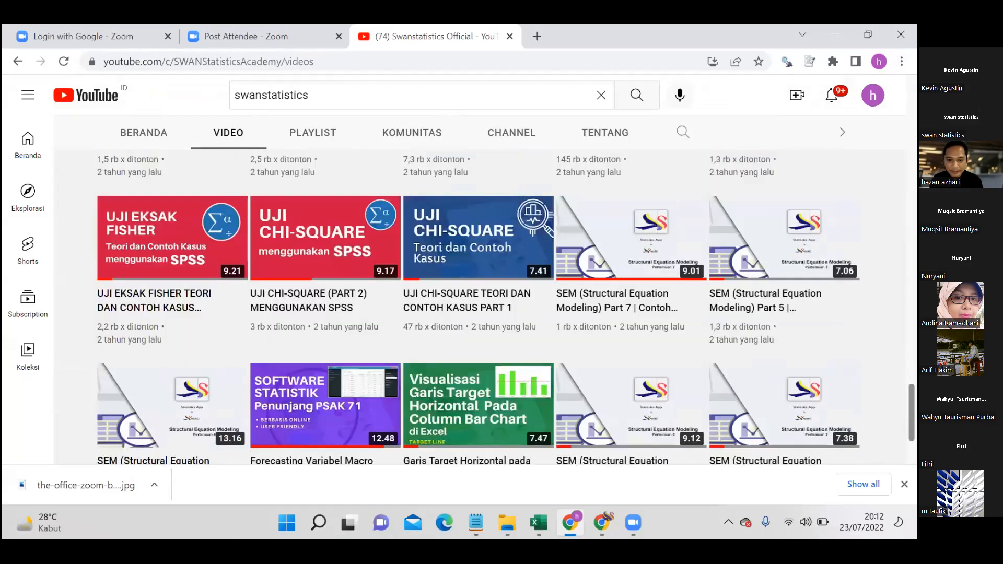
{"action": "scroll", "coordinate": [479, 290], "scroll_direction": "down", "scroll_amount": 10}
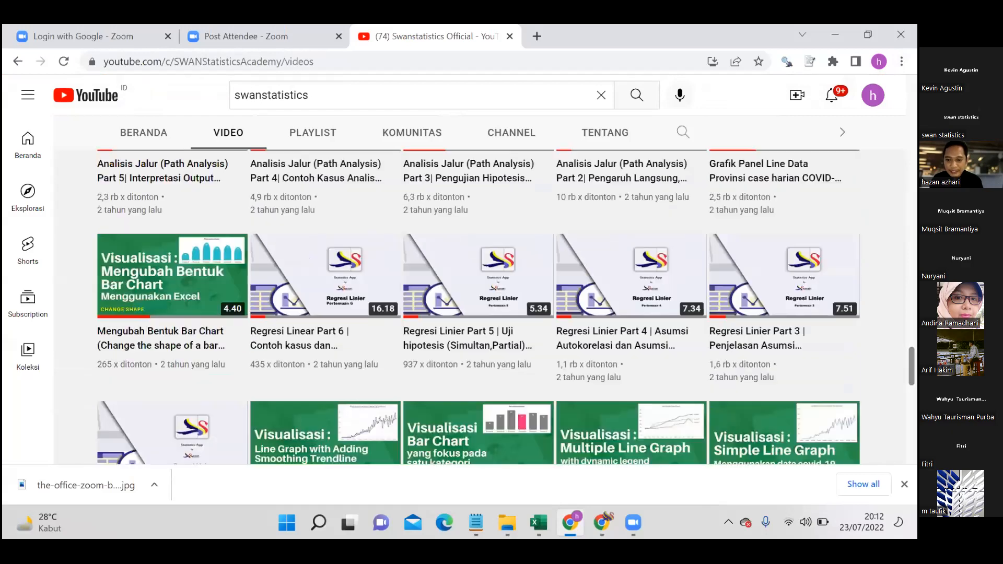
{"action": "scroll", "coordinate": [187, 256], "scroll_direction": "down", "scroll_amount": 6}
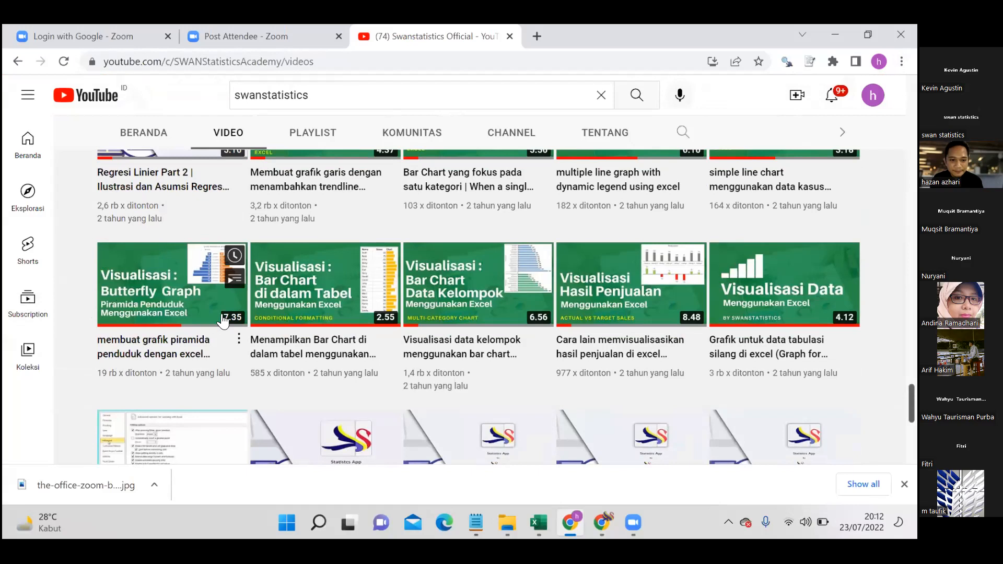
Select the full web address of the channel's video page
{"action": "left_click", "coordinate": [281, 204]}
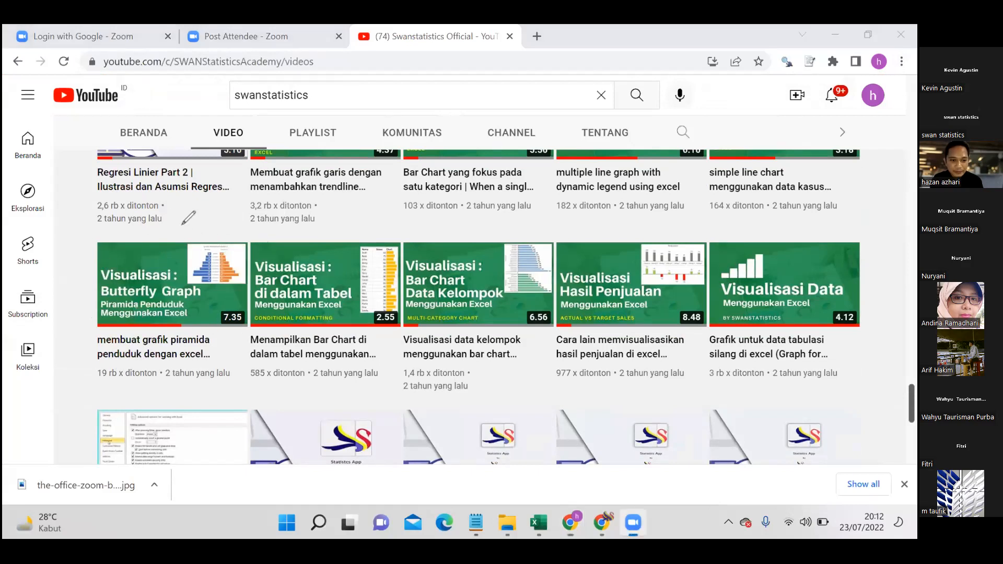
{"action": "left_click_drag", "start_coordinate": [182, 224], "coordinate": [126, 247]}
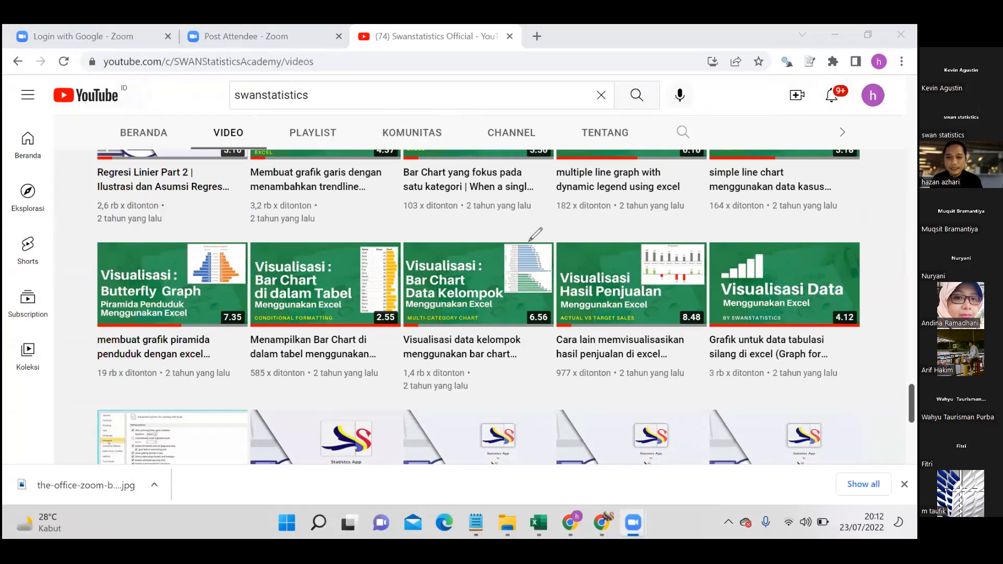
{"action": "left_click", "coordinate": [664, 52]}
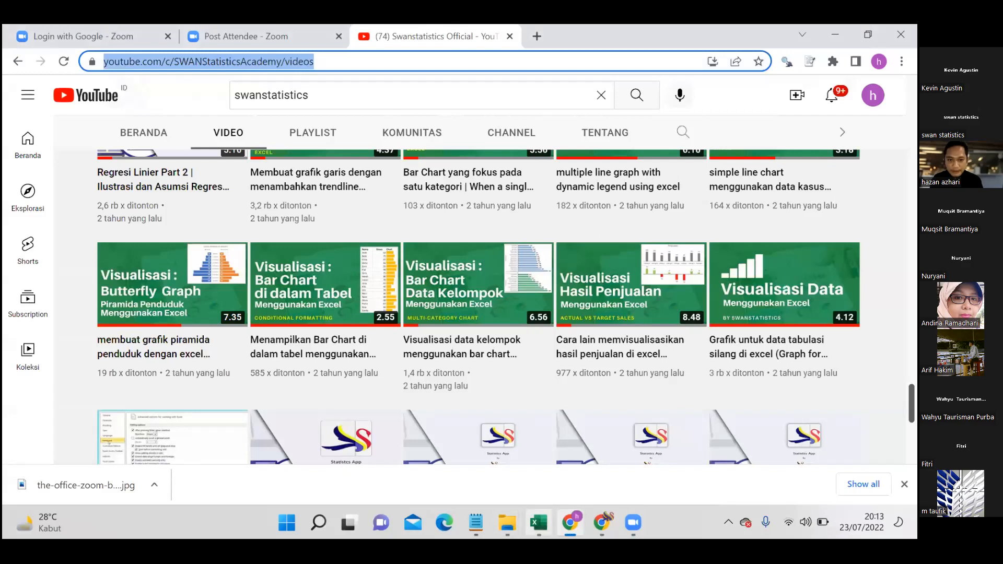
Switch back to the Excel workbook and review the Waterfall Chart, Charts Auto Update and Scatter Plot sheets
{"action": "key", "text": "alt+Tab"}
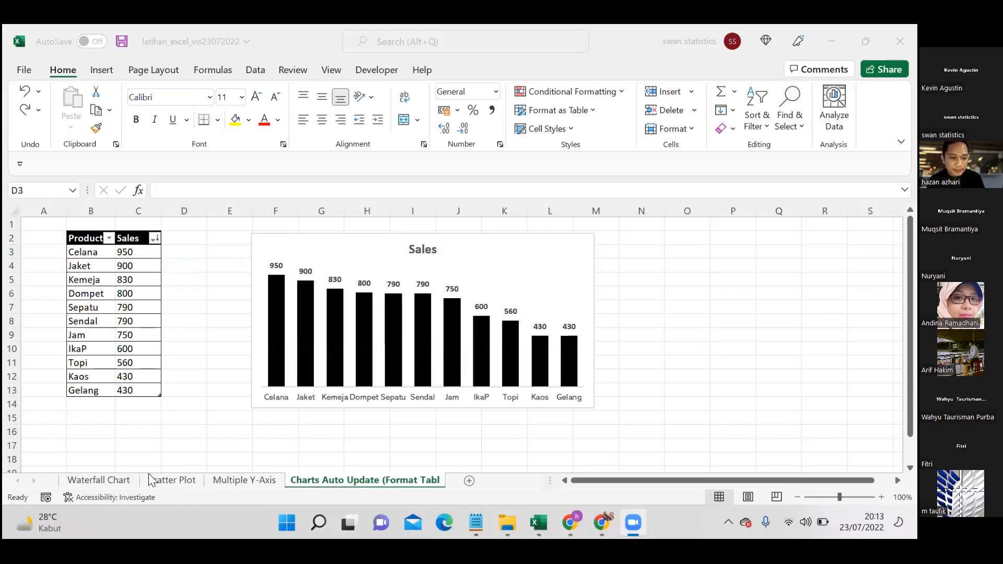
{"action": "left_click", "coordinate": [111, 481]}
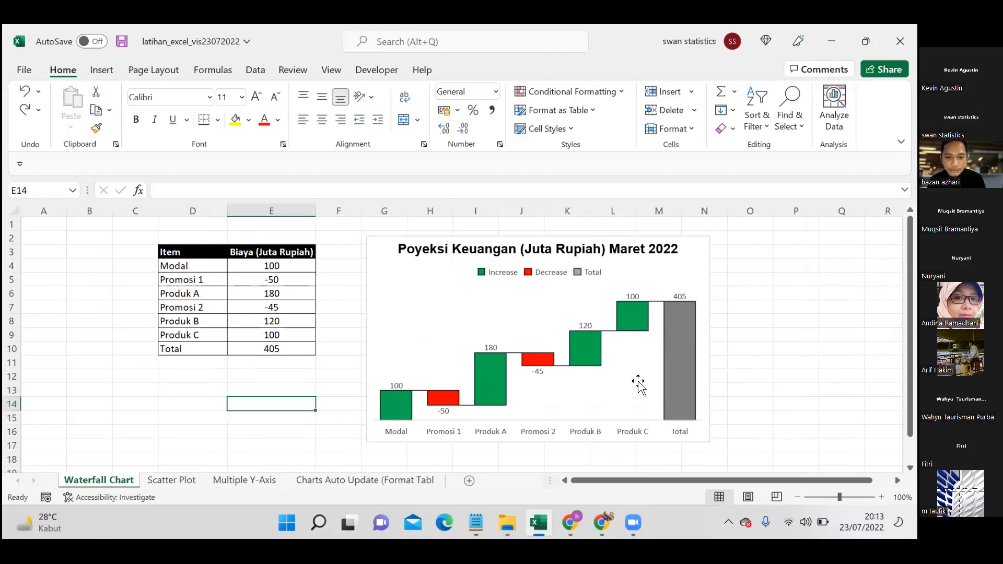
{"action": "left_click", "coordinate": [350, 481]}
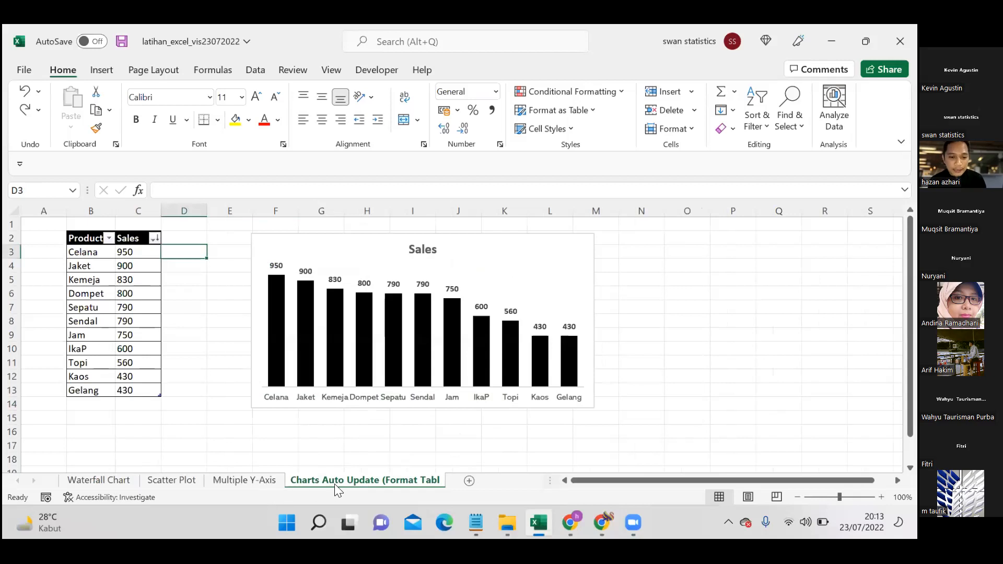
{"action": "left_click", "coordinate": [177, 485]}
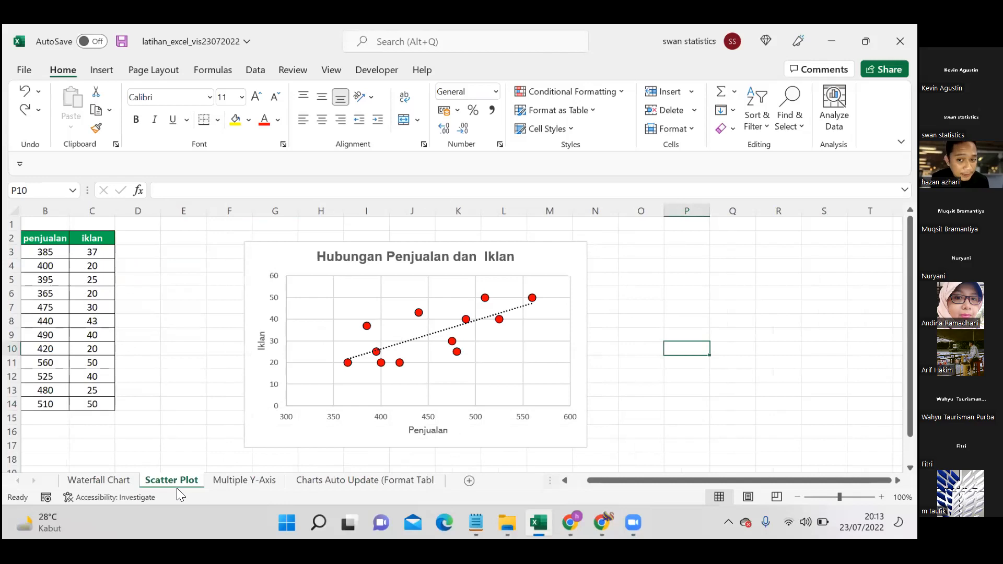
{"action": "left_click", "coordinate": [381, 204]}
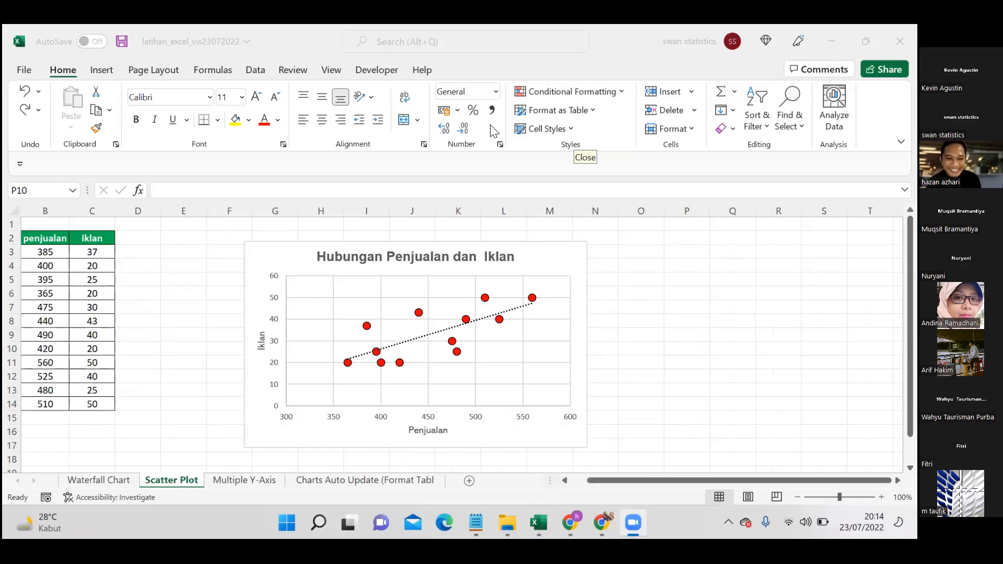
{"action": "left_click", "coordinate": [627, 327]}
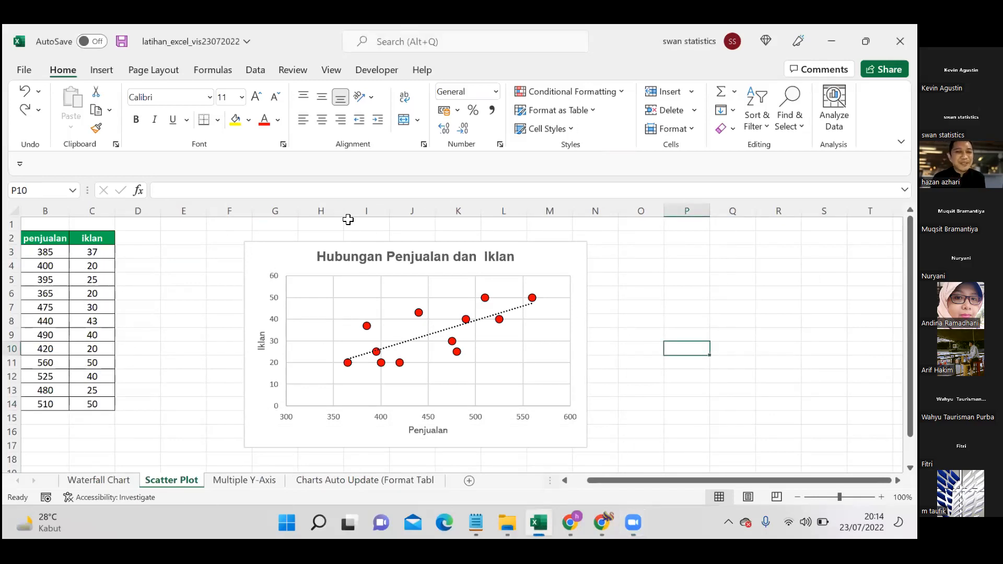
{"action": "left_click", "coordinate": [348, 219]}
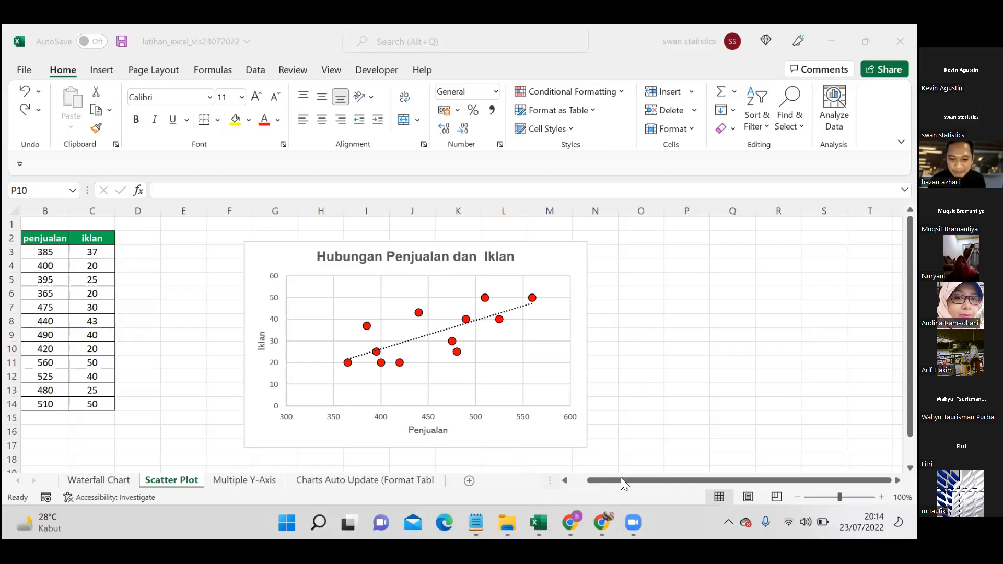
{"action": "left_click", "coordinate": [589, 481]}
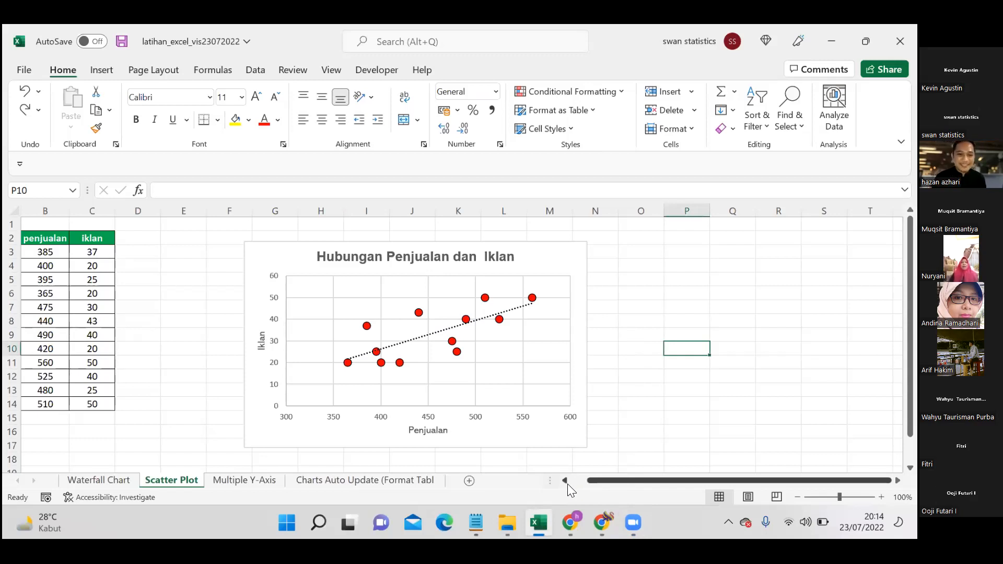
{"action": "left_click", "coordinate": [568, 444]}
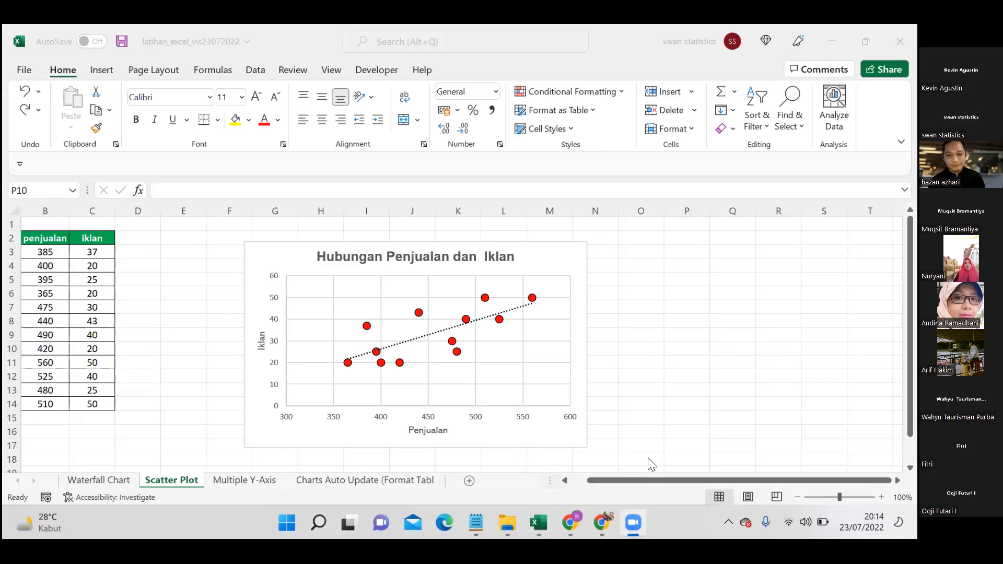
{"action": "left_click_drag", "start_coordinate": [650, 476], "coordinate": [446, 448]}
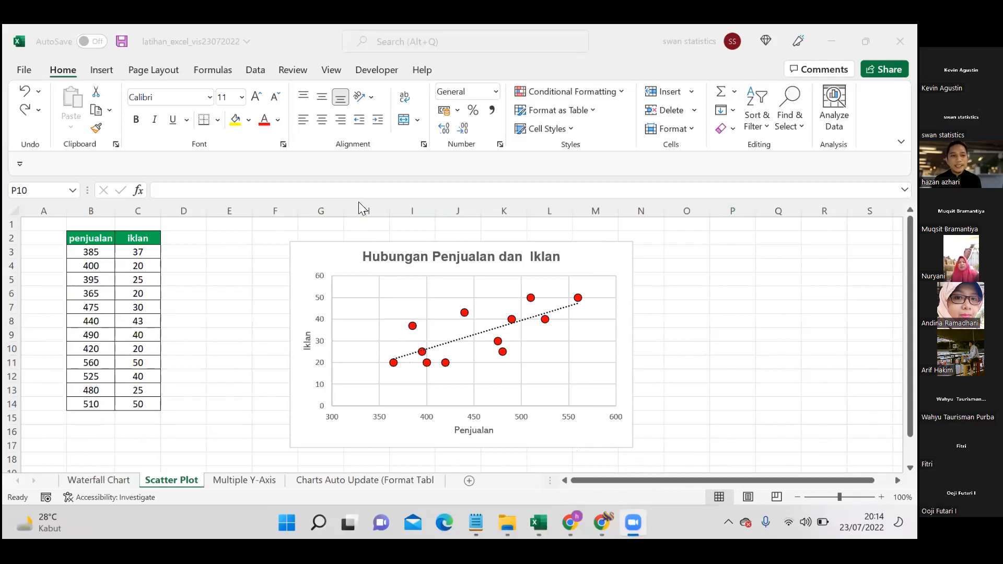
Examine the column, bar and pie chart types that Excel offers for insertion, without inserting one
{"action": "left_click", "coordinate": [110, 81]}
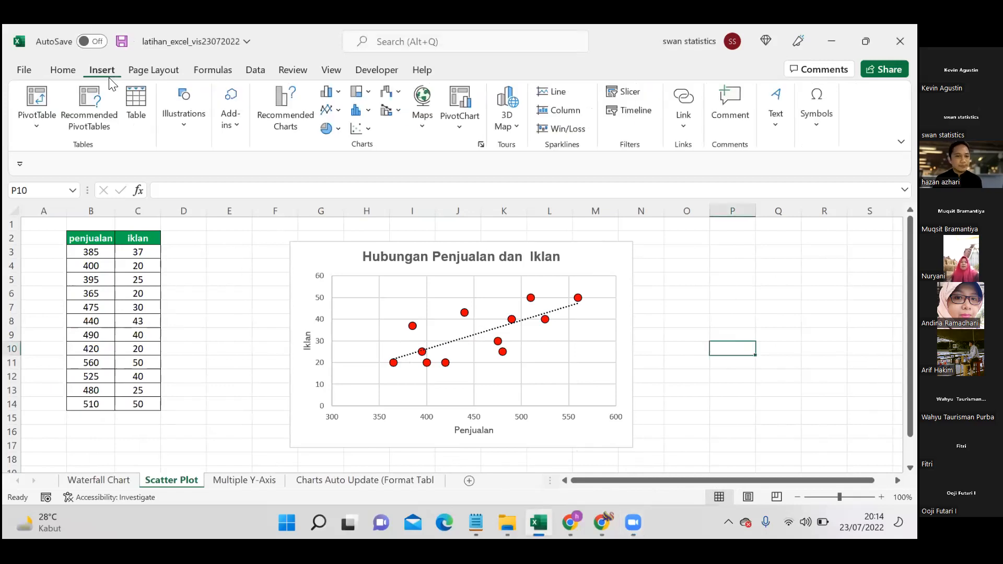
{"action": "left_click", "coordinate": [330, 92]}
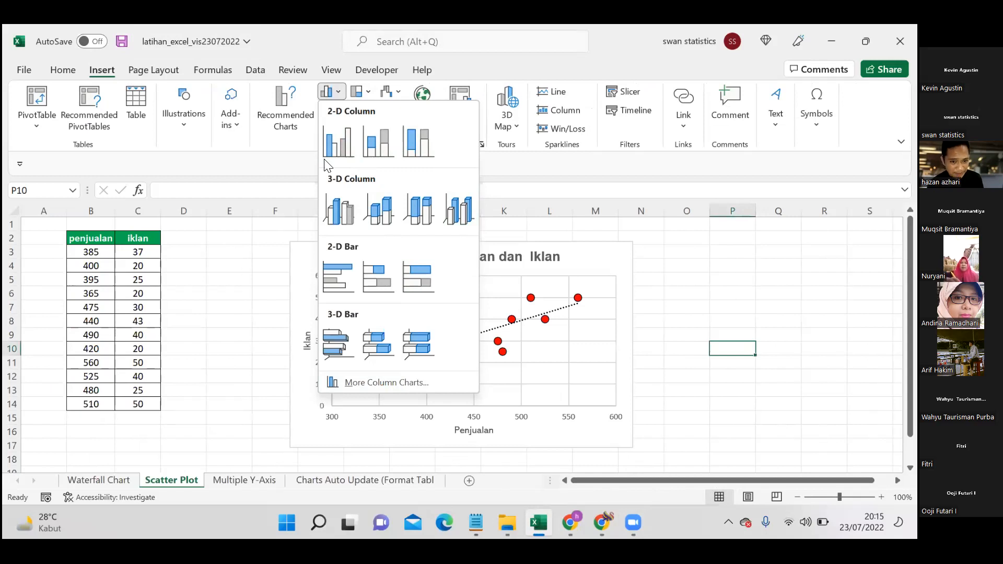
{"action": "key", "text": "Escape"}
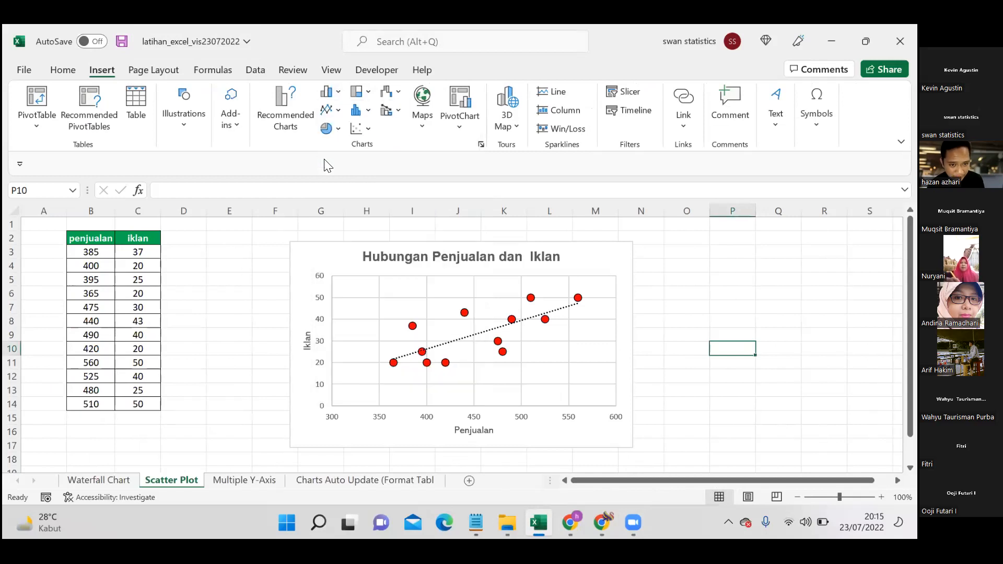
{"action": "left_click", "coordinate": [329, 128]}
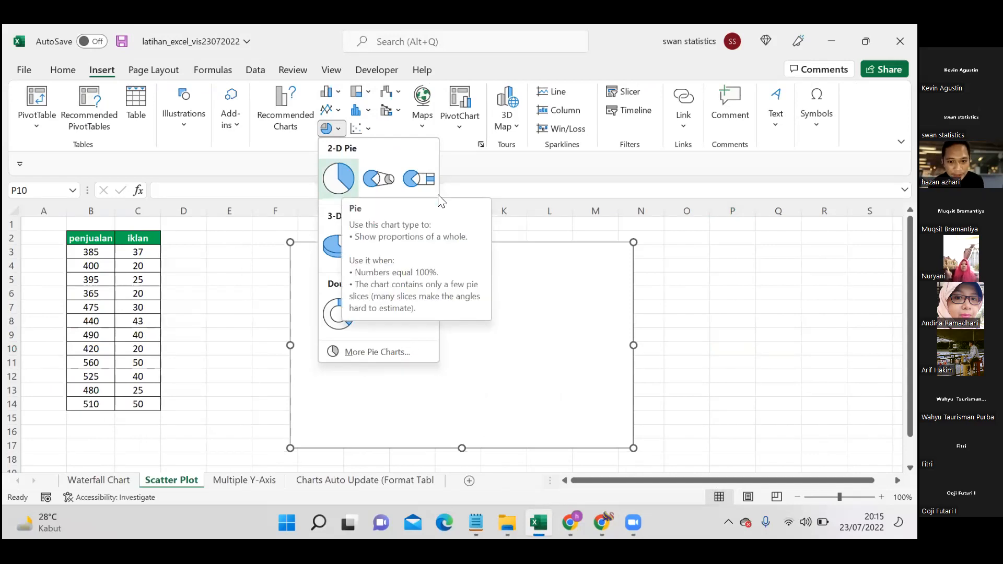
{"action": "key", "text": "Escape"}
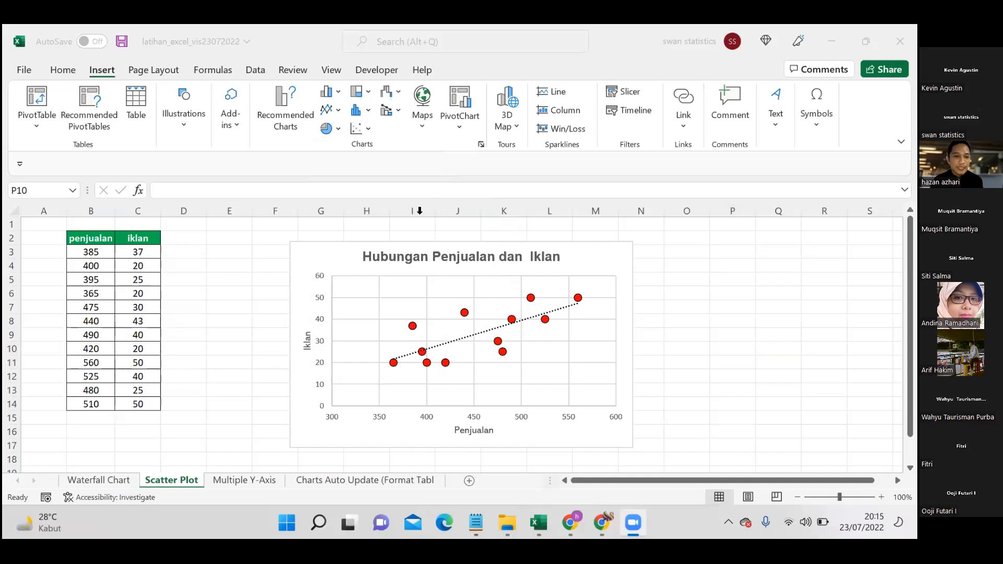
{"action": "left_click", "coordinate": [211, 383]}
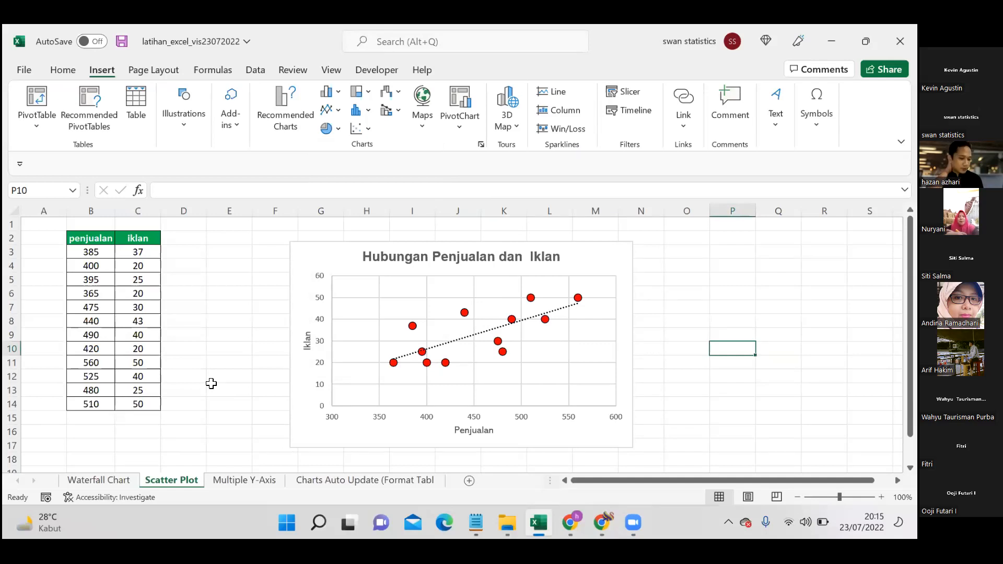
{"action": "left_click", "coordinate": [391, 132]}
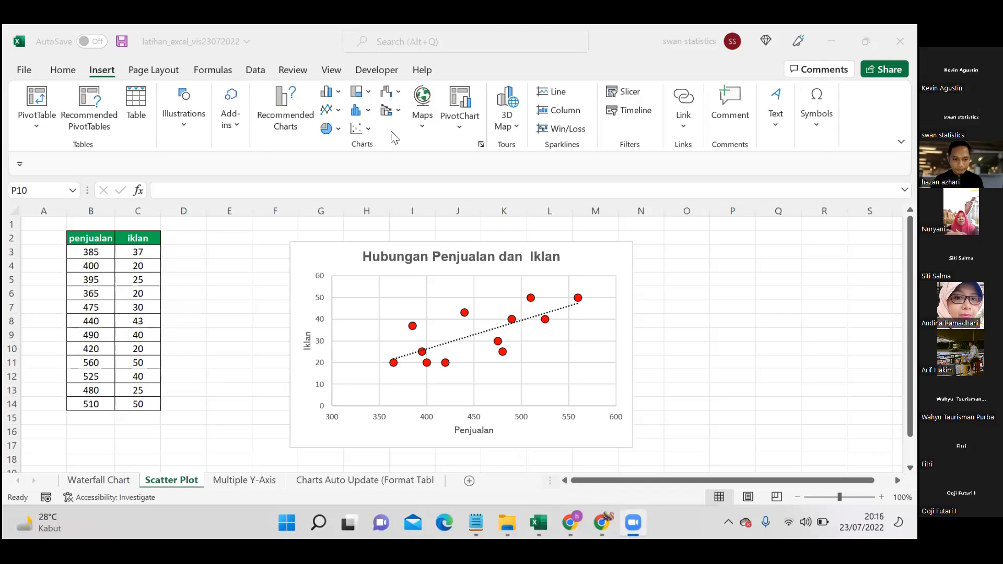
{"action": "left_click", "coordinate": [242, 321]}
{"action": "left_click", "coordinate": [243, 323]}
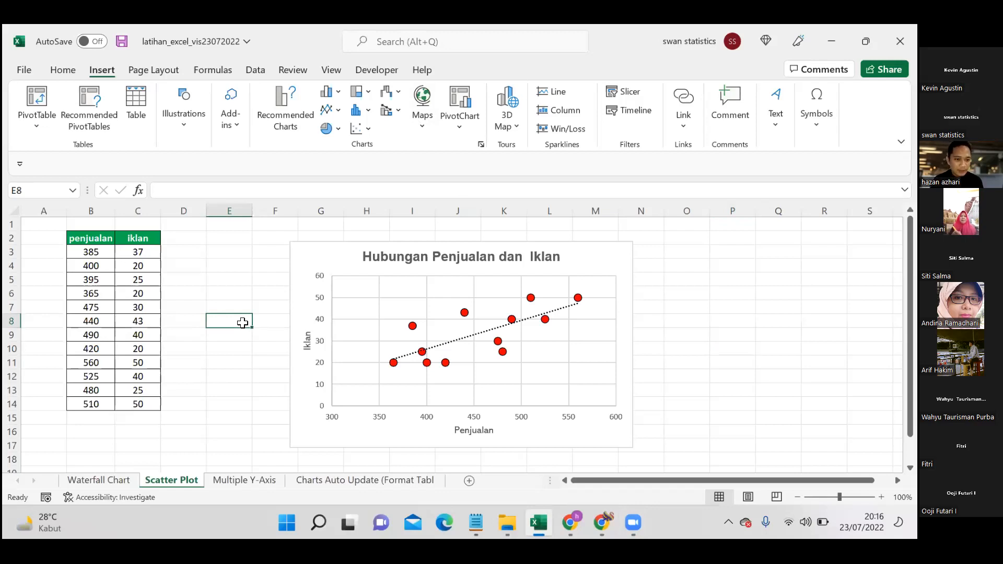
{"action": "left_click", "coordinate": [100, 241]}
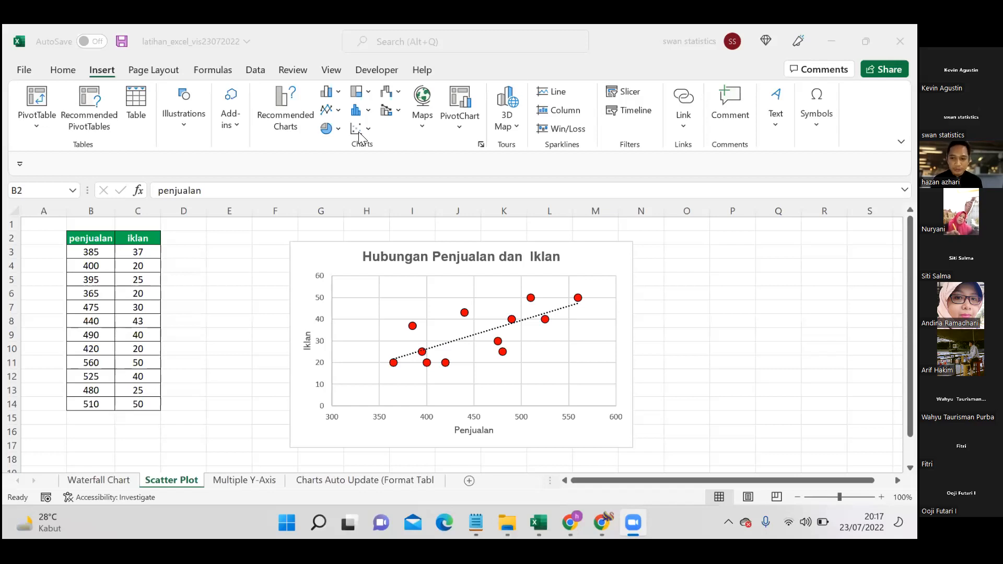
{"action": "left_click", "coordinate": [83, 238]}
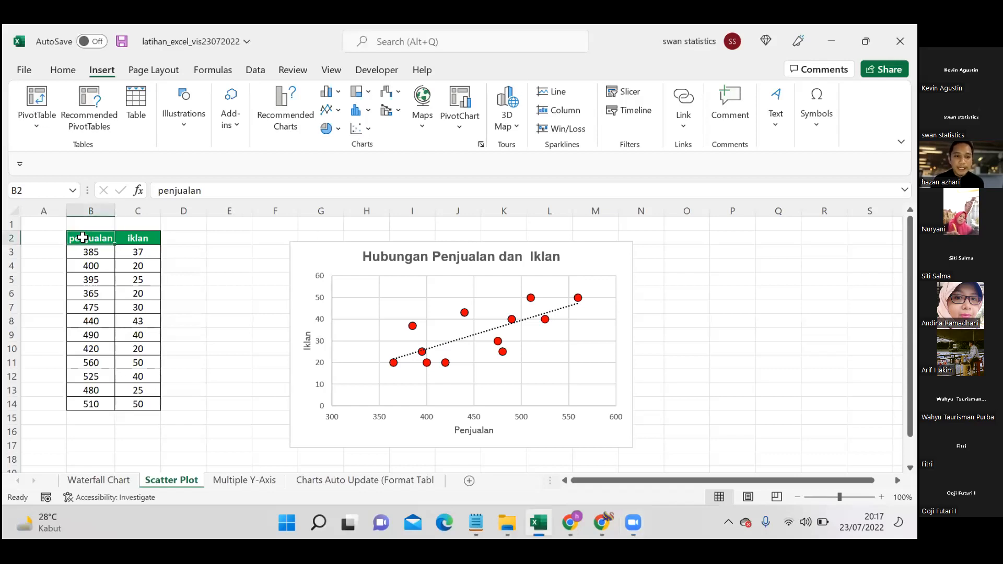
{"action": "key", "text": "Down"}
{"action": "key", "text": "Left"}
{"action": "key", "text": "Down"}
{"action": "key", "text": "Down"}
{"action": "key", "text": "Down"}
{"action": "key", "text": "Down"}
{"action": "key", "text": "Up"}
{"action": "key", "text": "Up"}
{"action": "key", "text": "Up"}
{"action": "key", "text": "Down"}
{"action": "key", "text": "Down"}
{"action": "key", "text": "Down"}
{"action": "key", "text": "Up"}
{"action": "key", "text": "Up"}
{"action": "key", "text": "Up"}
{"action": "key", "text": "Up"}
{"action": "key", "text": "Down"}
{"action": "key", "text": "Down"}
{"action": "key", "text": "Down"}
{"action": "key", "text": "Down"}
{"action": "key", "text": "Down"}
{"action": "key", "text": "Down"}
{"action": "key", "text": "Down"}
{"action": "key", "text": "Down"}
{"action": "key", "text": "Down"}
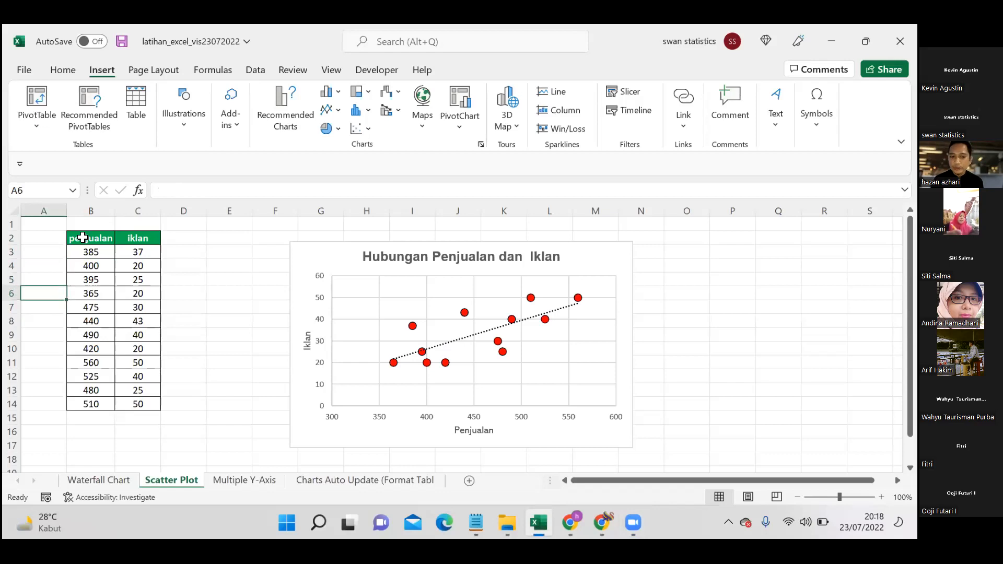
{"action": "left_click", "coordinate": [83, 238]}
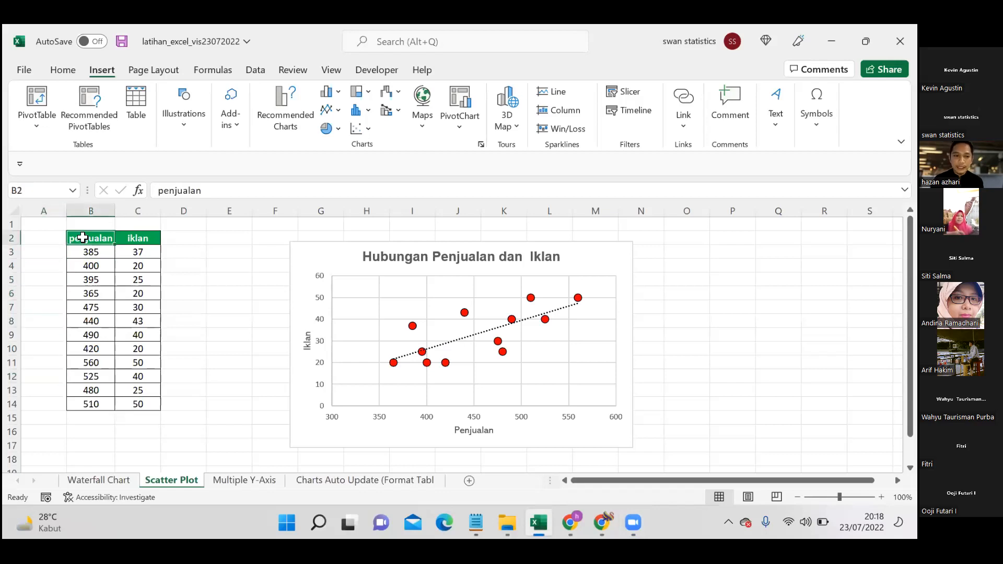
{"action": "left_click", "coordinate": [134, 238]}
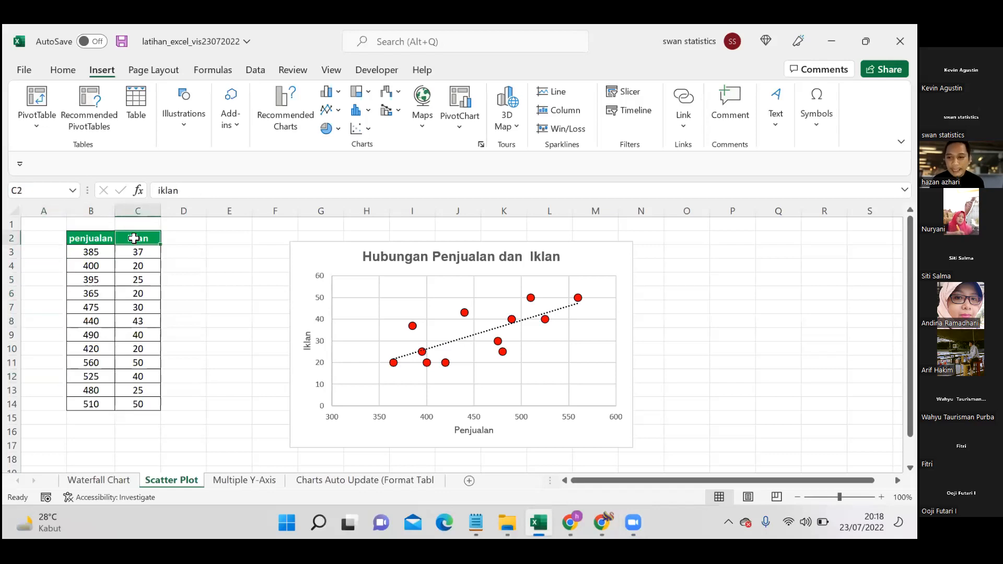
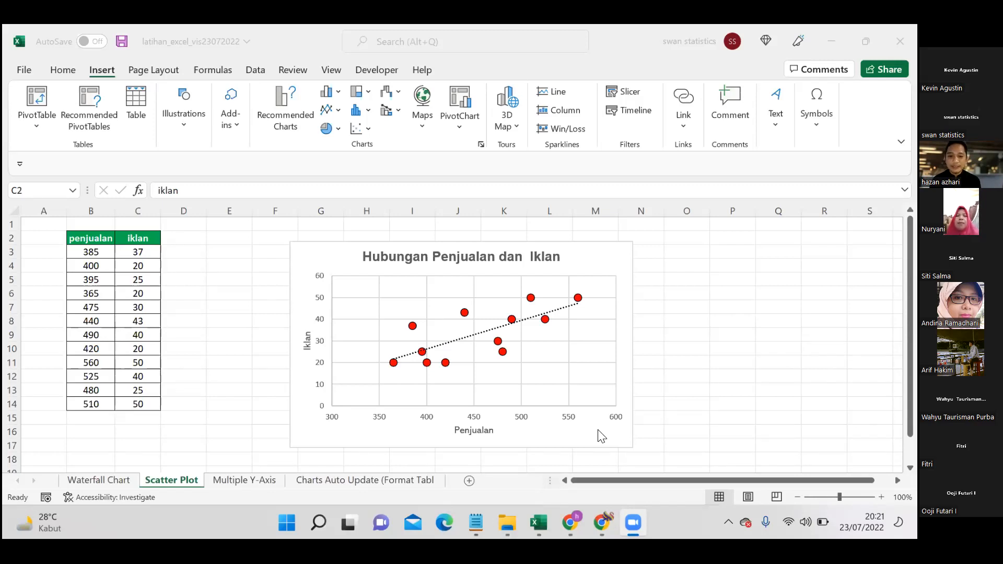
Delete the "Hubungan Penjualan dan Iklan" scatter chart from the Scatter Plot sheet
{"action": "left_click", "coordinate": [598, 435]}
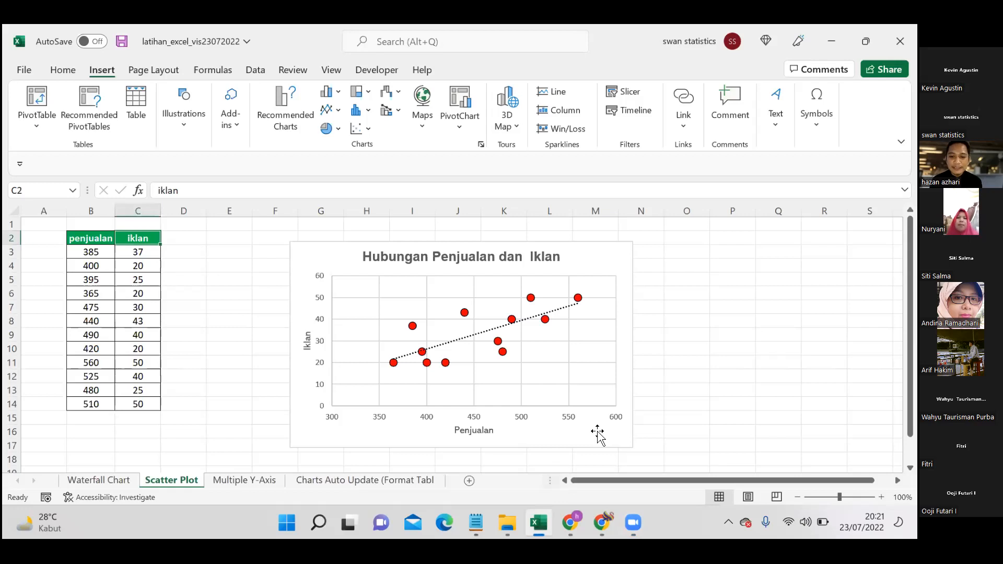
{"action": "left_click", "coordinate": [598, 435]}
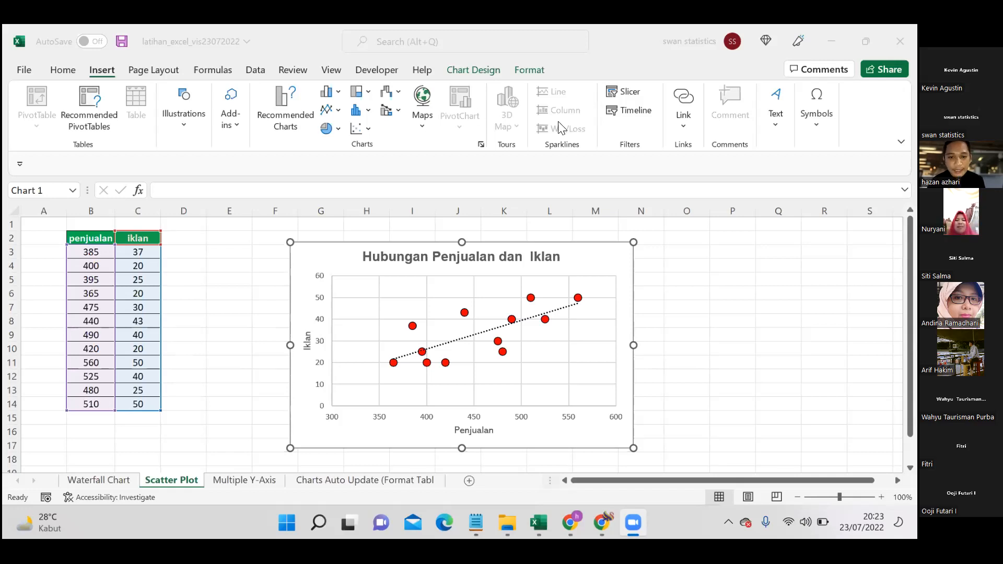
{"action": "left_click", "coordinate": [599, 261]}
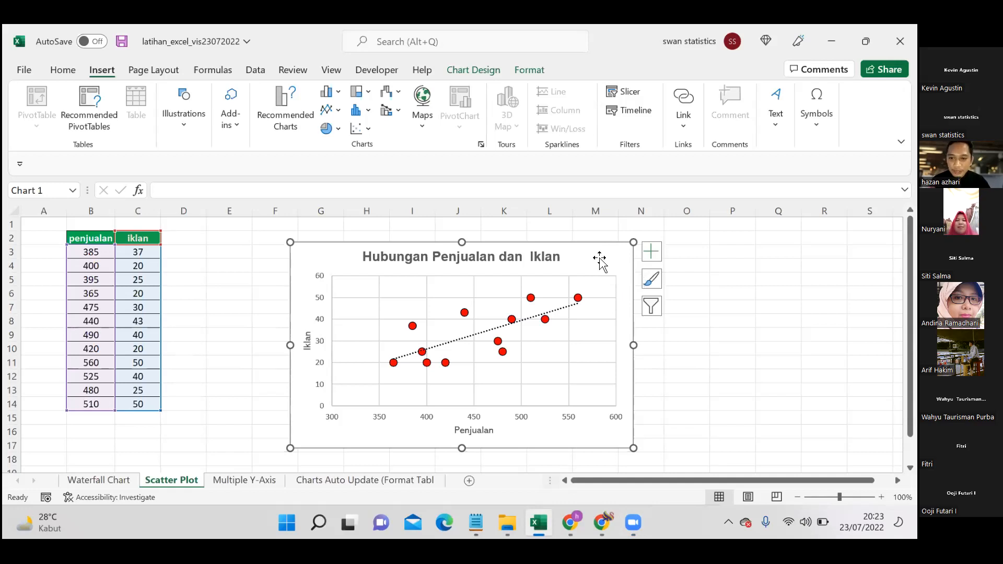
{"action": "key", "text": "Delete"}
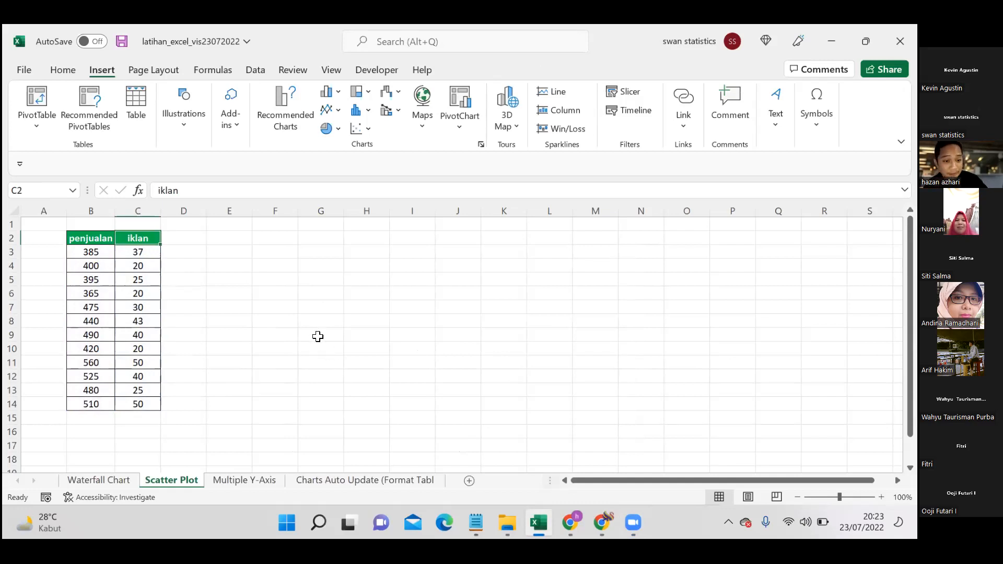
Select the whole penjualan and iklan table, B2:C14, including its headers
{"action": "left_click", "coordinate": [317, 336]}
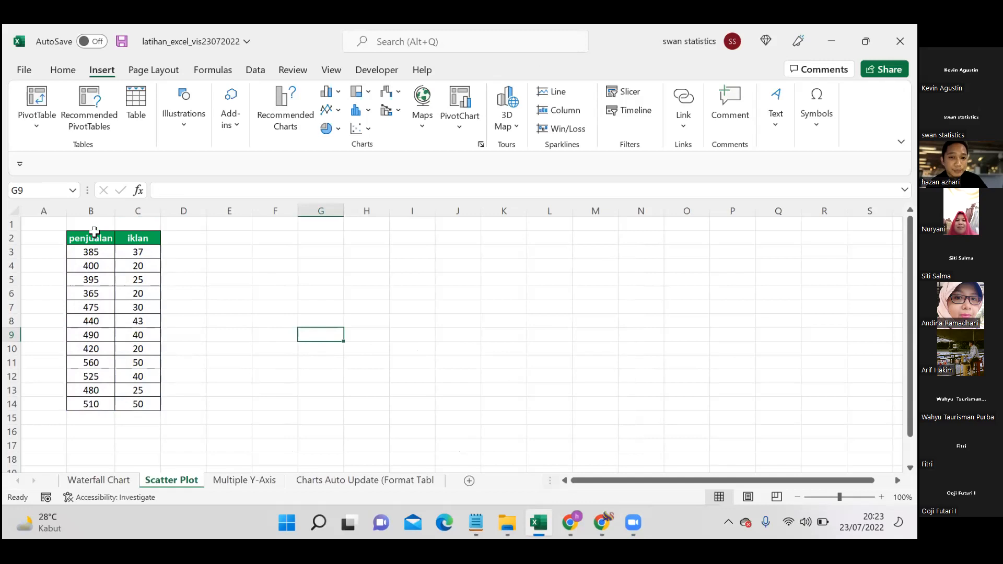
{"action": "left_click", "coordinate": [94, 232]}
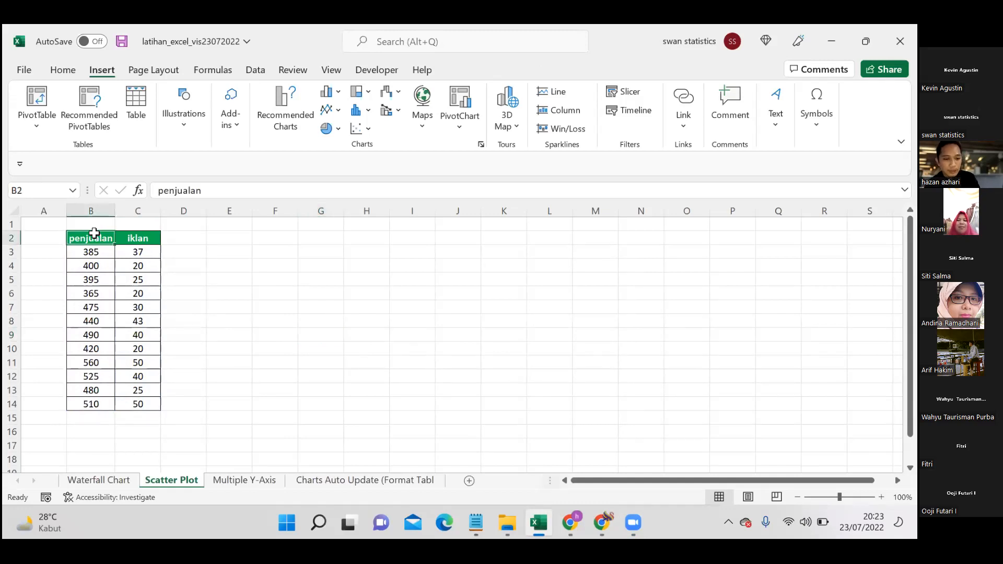
{"action": "key", "text": "ctrl+a"}
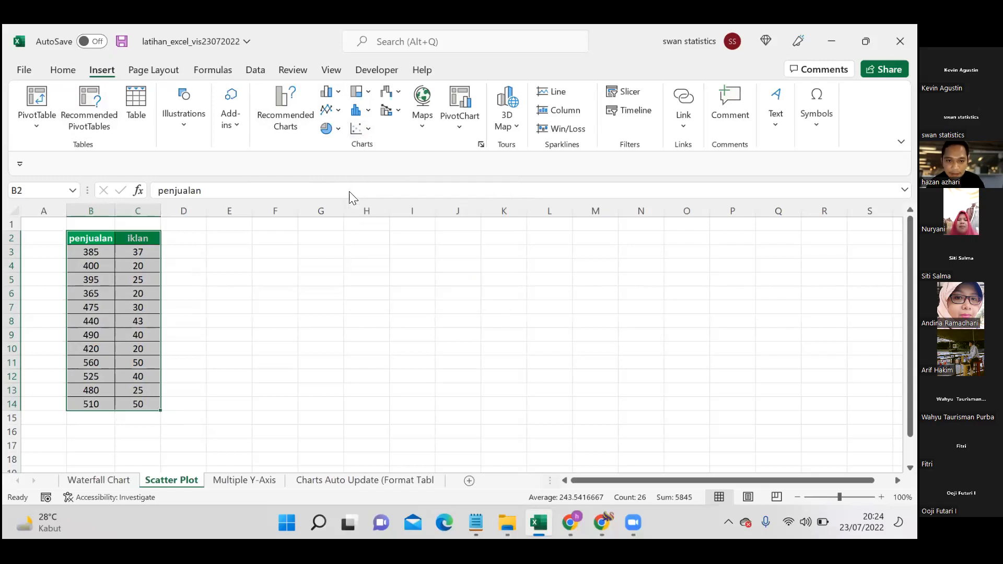
{"action": "mouse_move", "coordinate": [375, 108]}
{"action": "left_mouse_down"}
{"action": "mouse_move", "coordinate": [335, 132]}
{"action": "mouse_move", "coordinate": [366, 111]}
{"action": "left_mouse_up"}
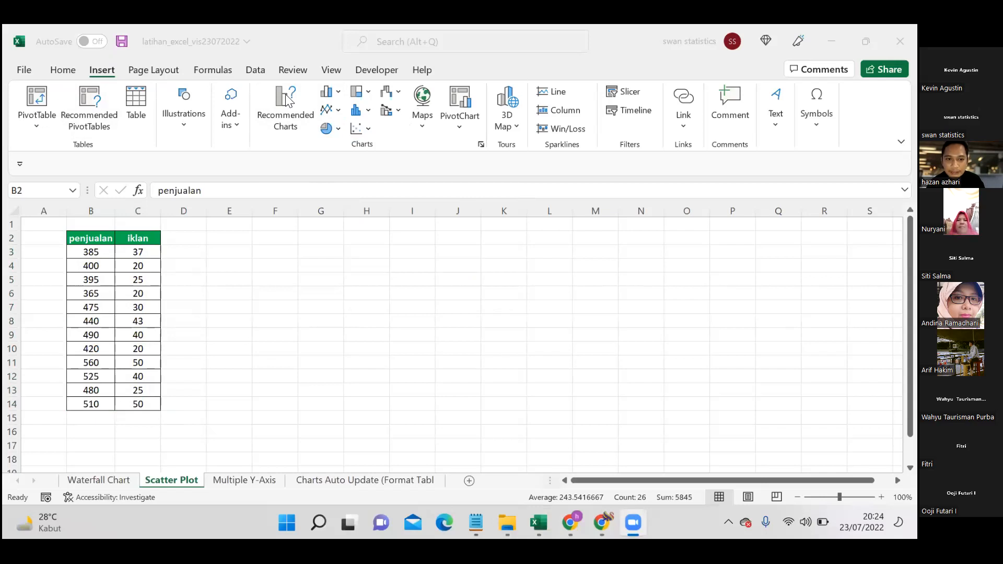
{"action": "key", "text": "ctrl+a"}
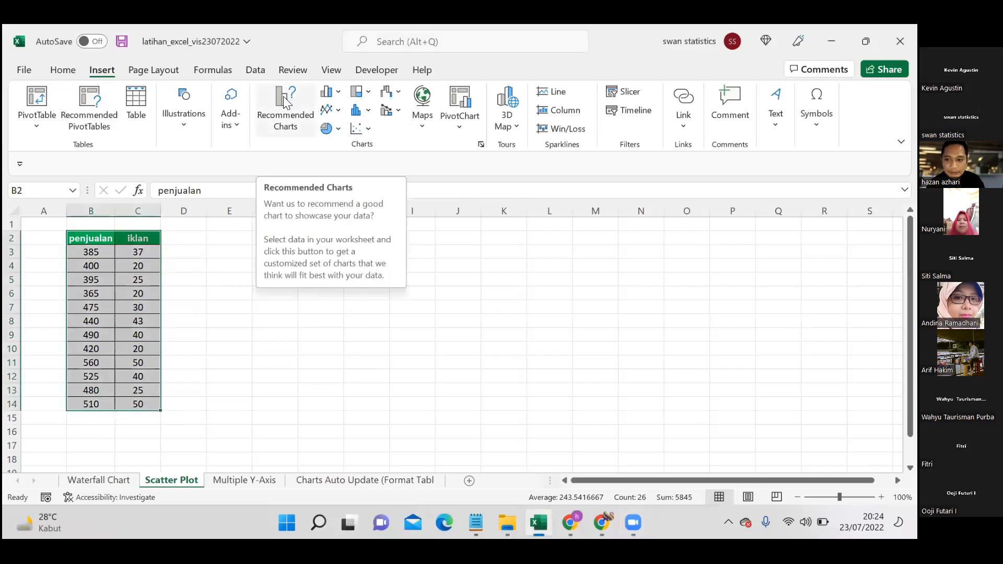
{"action": "left_click", "coordinate": [283, 102]}
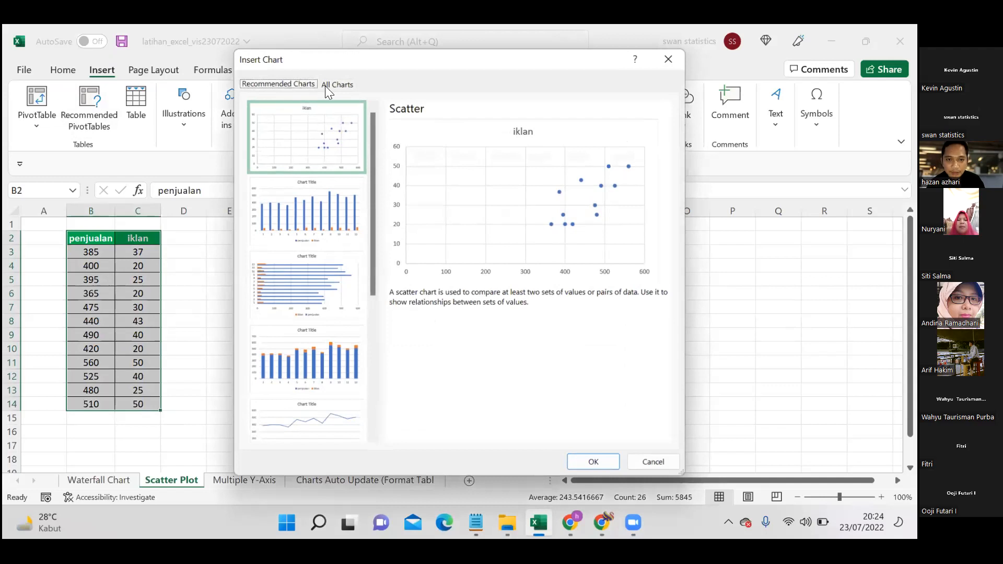
{"action": "left_click", "coordinate": [343, 82]}
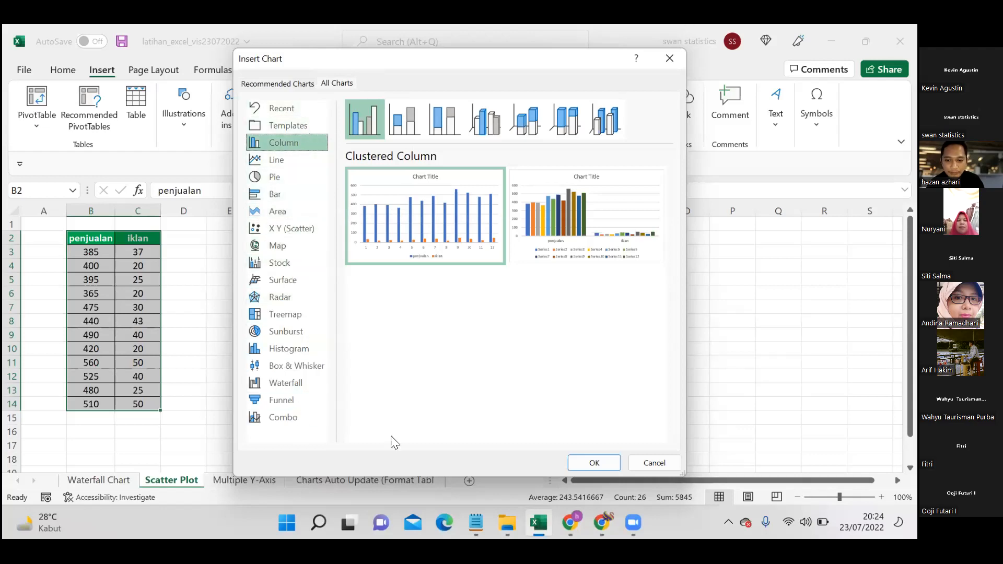
{"action": "left_click", "coordinate": [655, 463]}
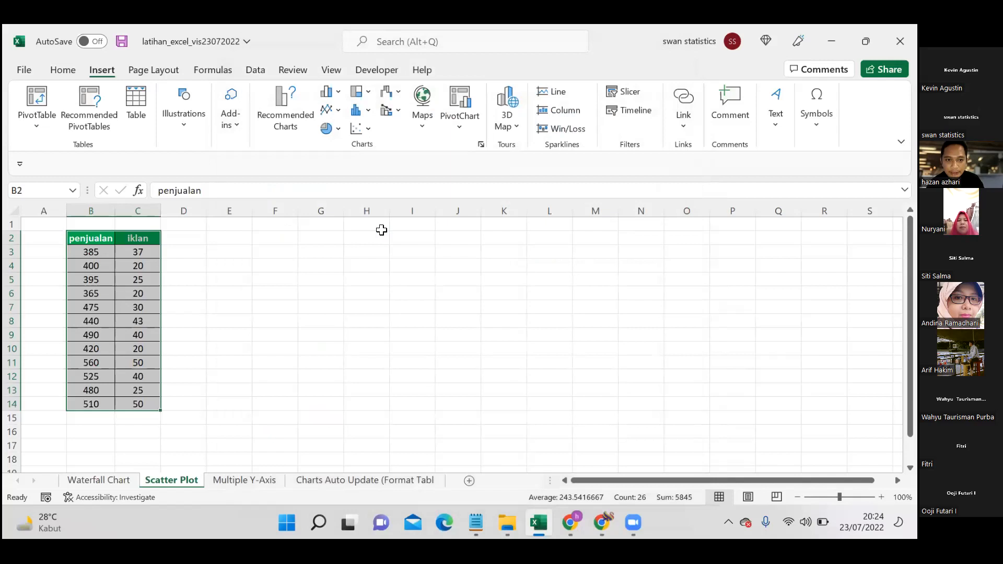
Insert an X Y scatter chart that plots iklan against penjualan as a single series, and shift it slightly left beside the table
{"action": "left_click", "coordinate": [285, 112]}
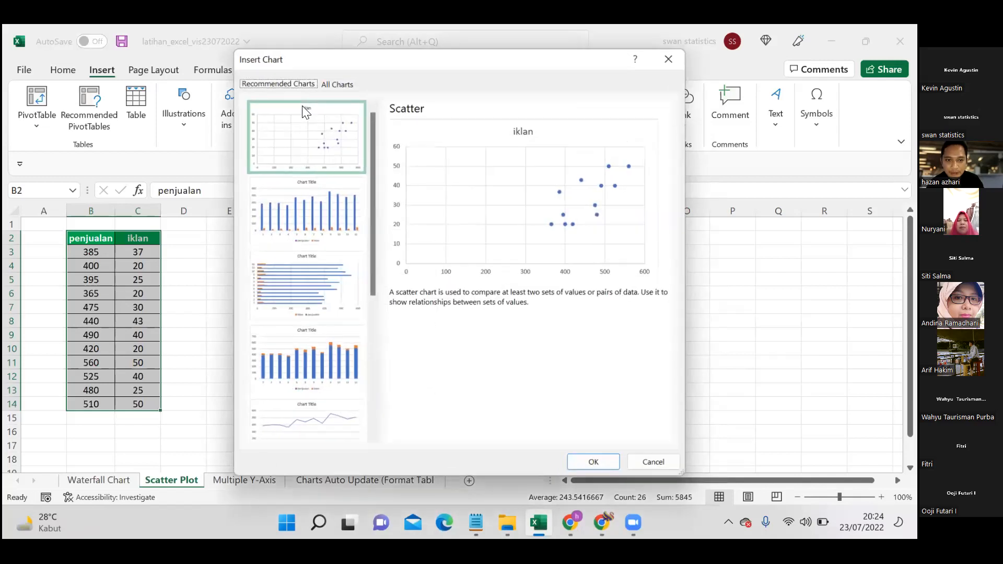
{"action": "left_click", "coordinate": [340, 83]}
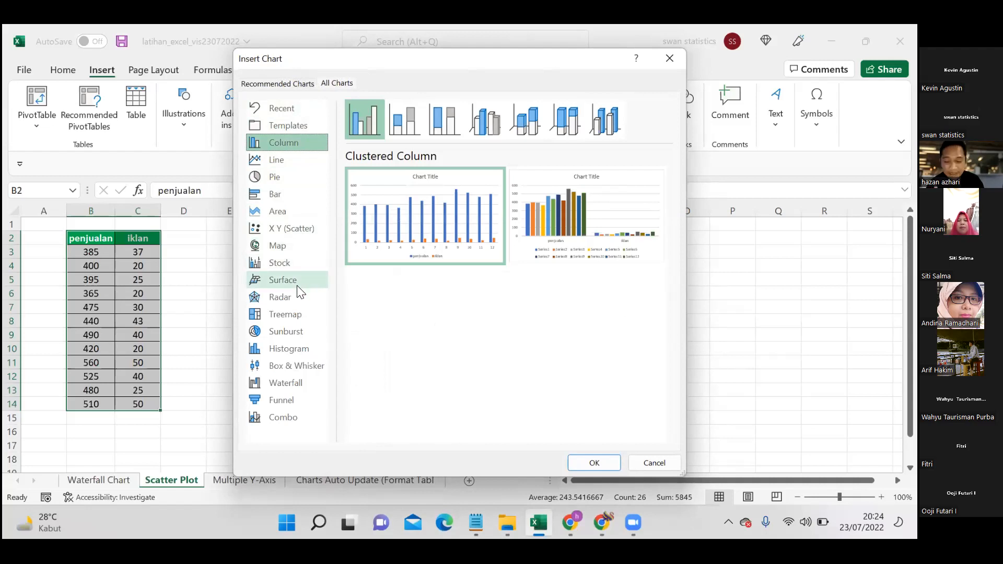
{"action": "left_click", "coordinate": [292, 227]}
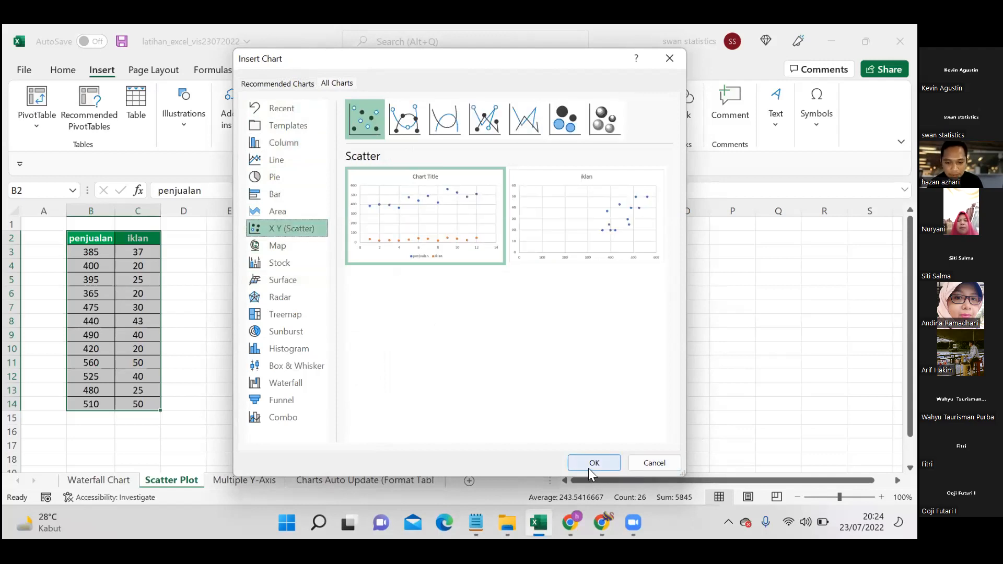
{"action": "mouse_move", "coordinate": [547, 239]}
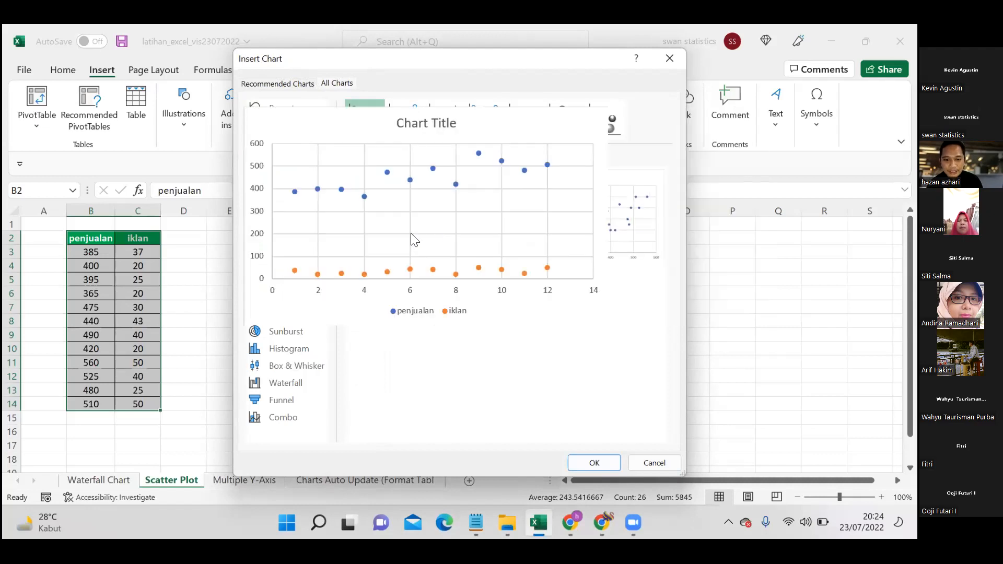
{"action": "mouse_move", "coordinate": [403, 230]}
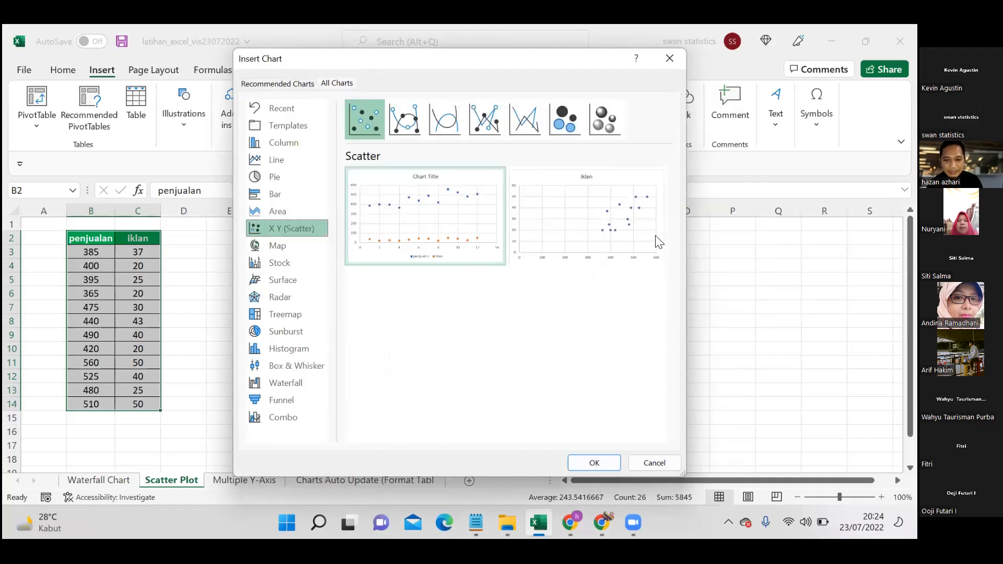
{"action": "mouse_move", "coordinate": [636, 249]}
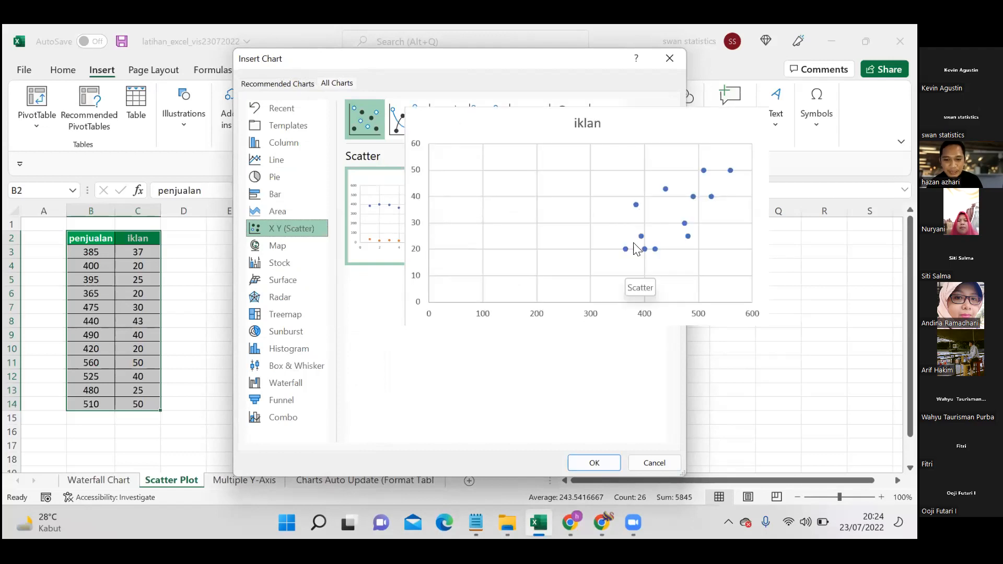
{"action": "mouse_move", "coordinate": [372, 260]}
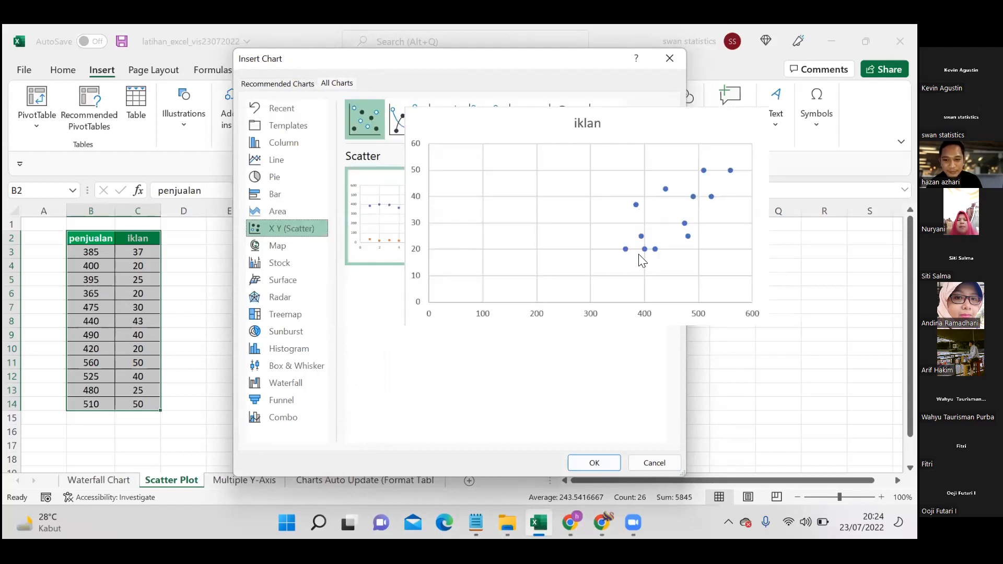
{"action": "mouse_move", "coordinate": [645, 268]}
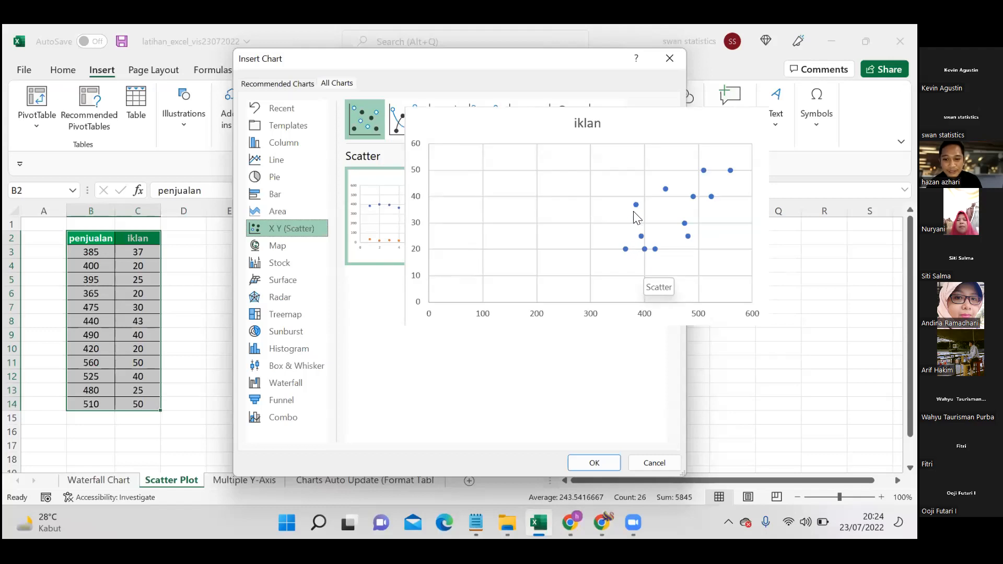
{"action": "double_click", "coordinate": [611, 209]}
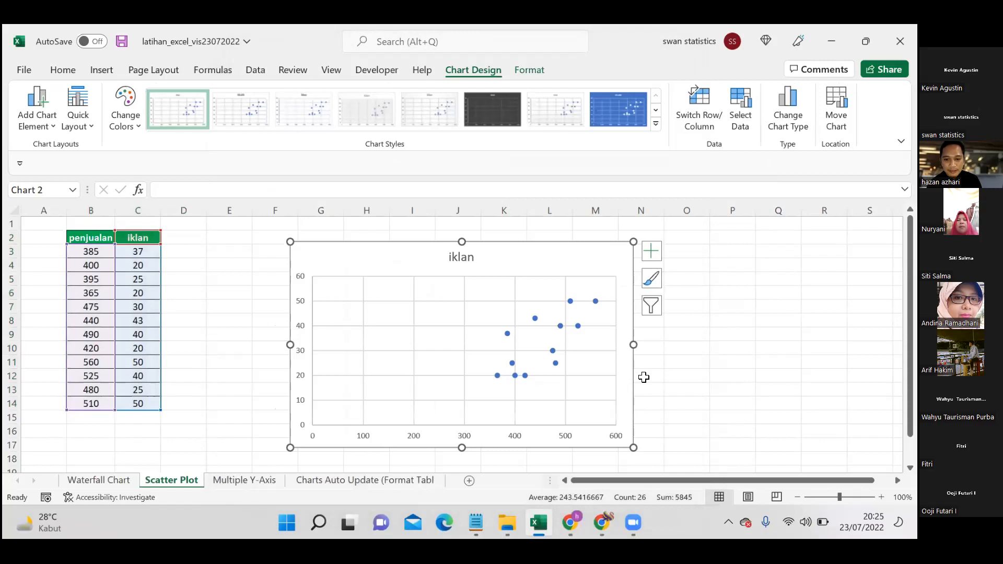
{"action": "mouse_move", "coordinate": [541, 258]}
{"action": "left_mouse_down"}
{"action": "mouse_move", "coordinate": [609, 237]}
{"action": "mouse_move", "coordinate": [531, 259]}
{"action": "left_mouse_up"}
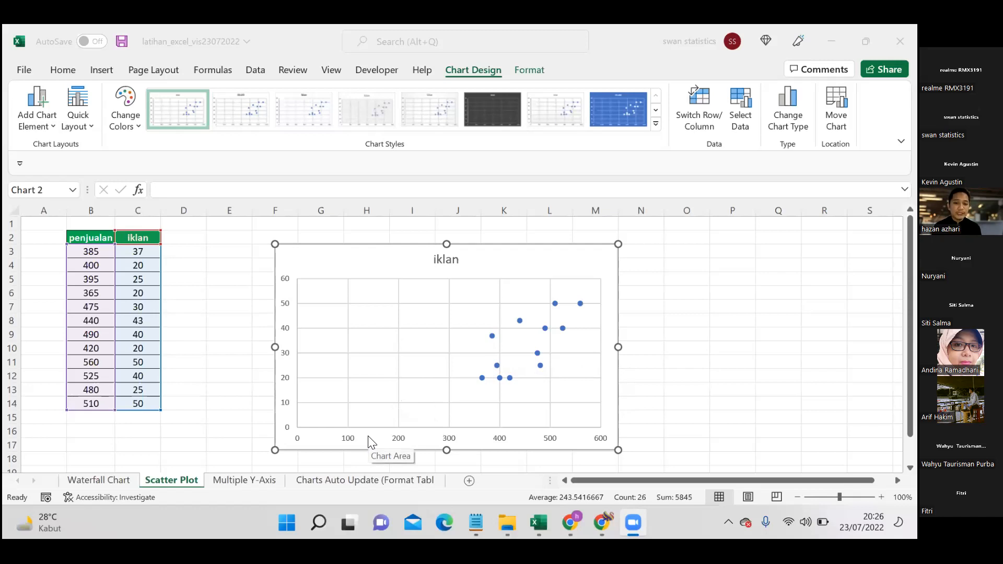
Add axis titles to both axes of the new iklan scatter chart and deselect the chart
{"action": "left_click", "coordinate": [578, 256]}
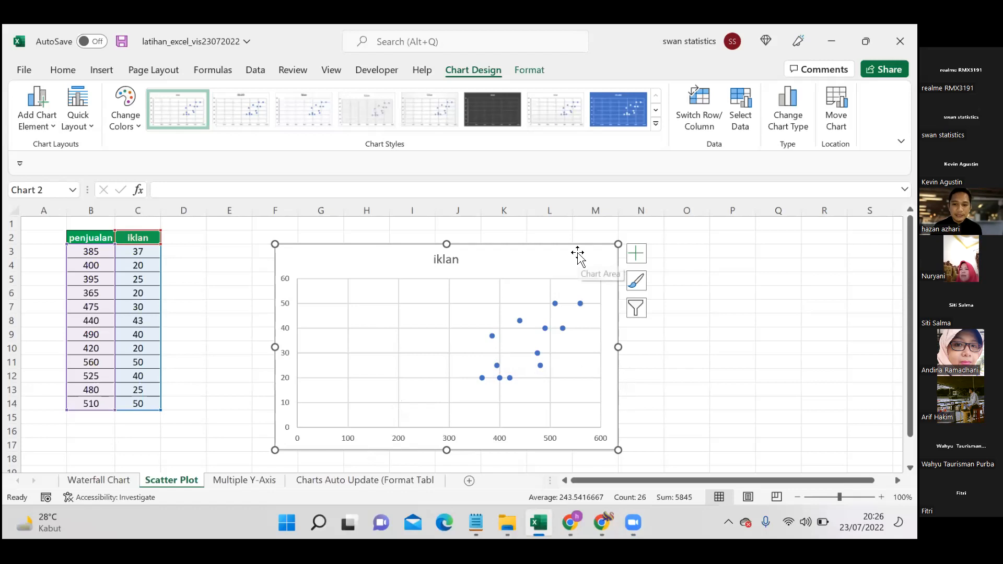
{"action": "left_click", "coordinate": [637, 254]}
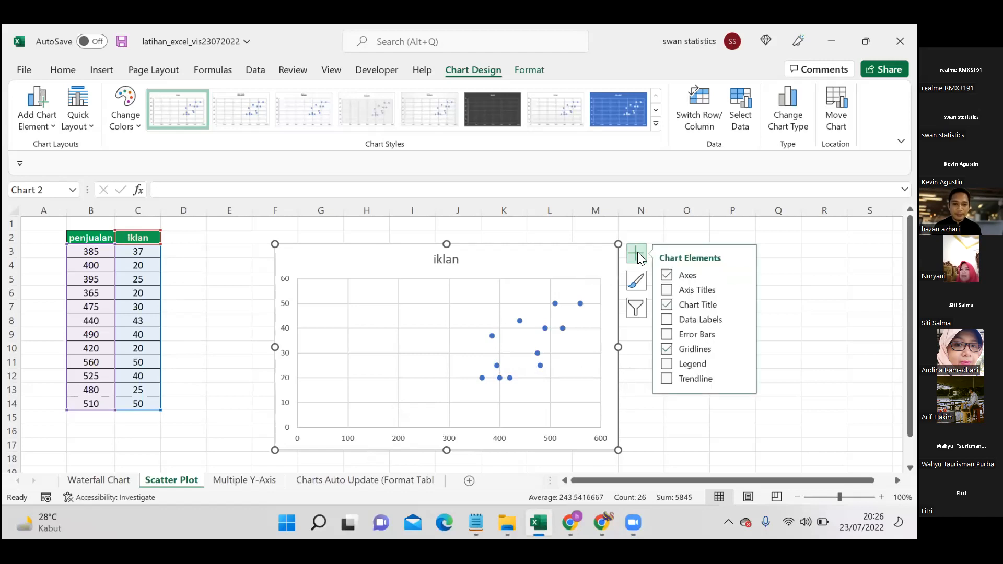
{"action": "left_click", "coordinate": [356, 132]}
{"action": "left_click", "coordinate": [538, 236]}
{"action": "left_click", "coordinate": [557, 267]}
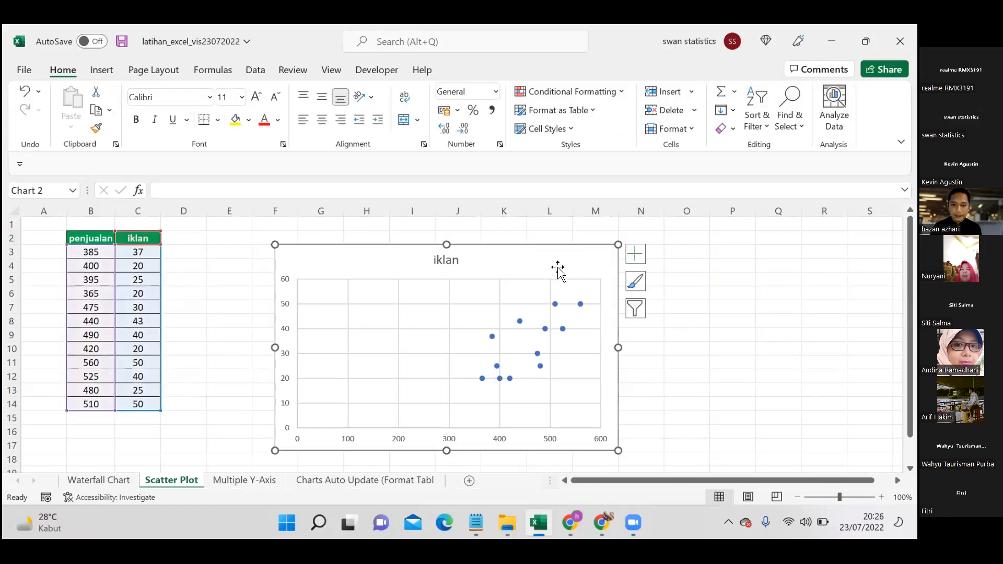
{"action": "left_click", "coordinate": [636, 256]}
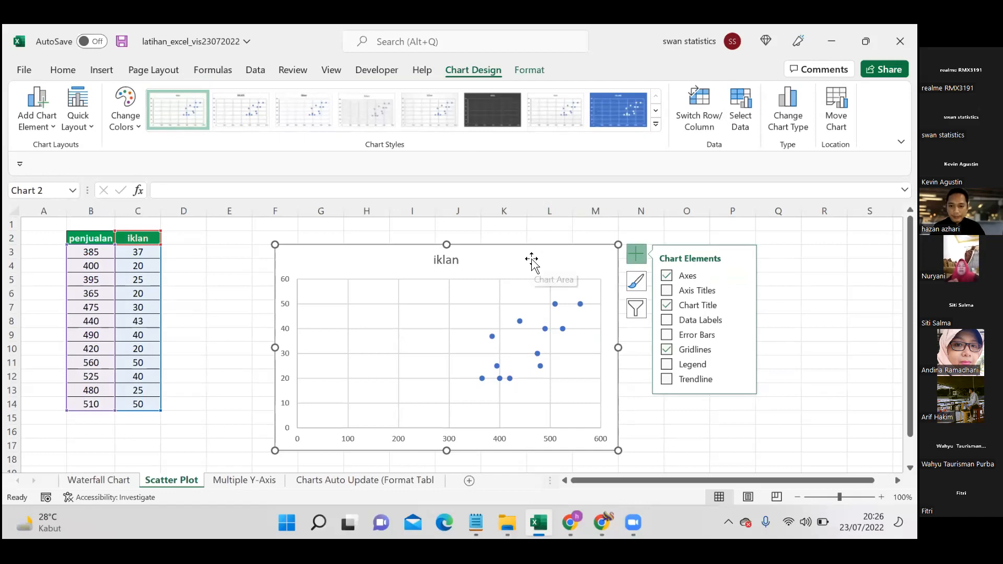
{"action": "left_click", "coordinate": [667, 291]}
{"action": "left_click", "coordinate": [755, 462]}
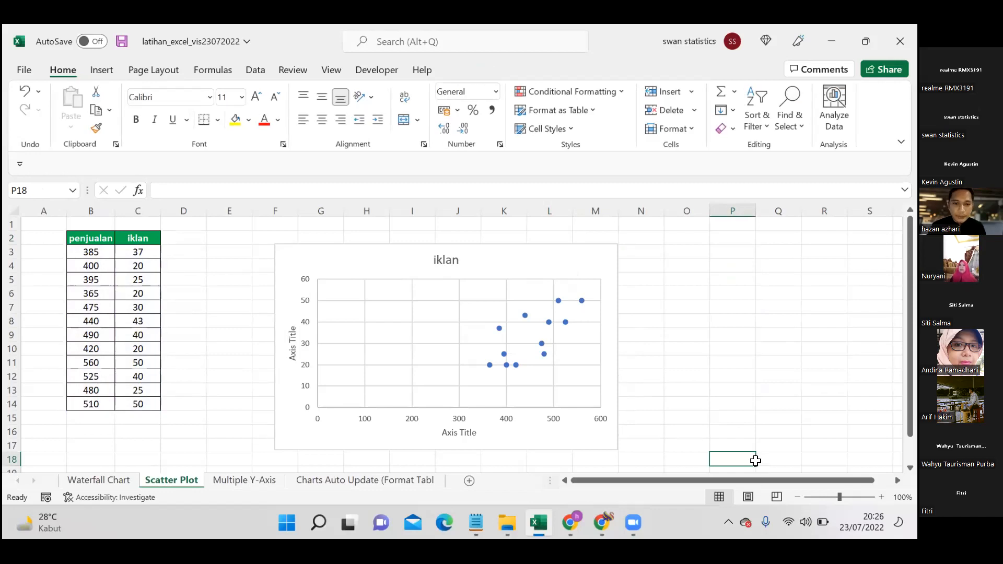
{"action": "left_click", "coordinate": [409, 228]}
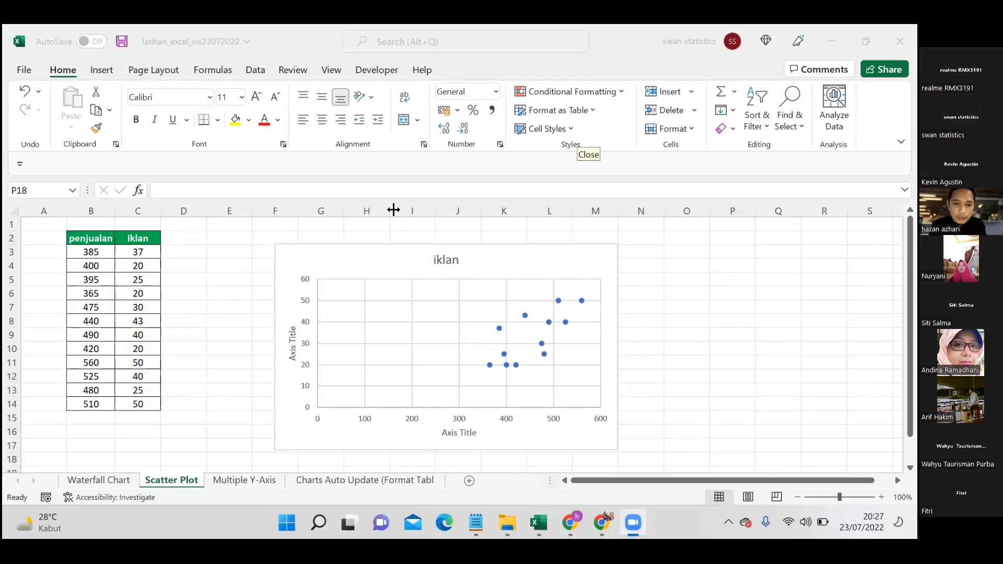
Highlight the penjualan column B2:B14 and the iklan column C2:C14 in turn to match them with the scatter chart's axes
{"action": "left_click", "coordinate": [127, 269]}
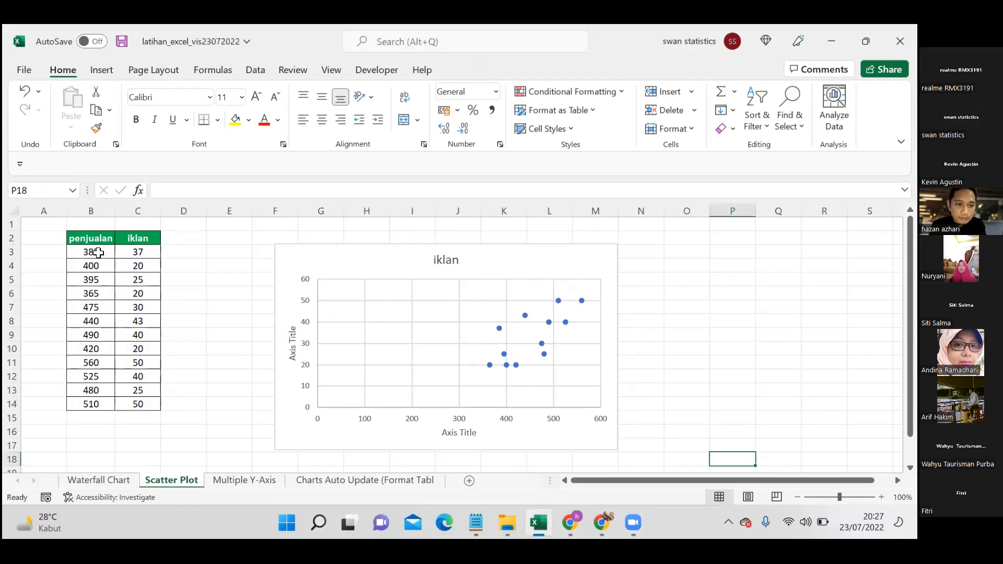
{"action": "left_click_drag", "start_coordinate": [92, 238], "coordinate": [92, 402]}
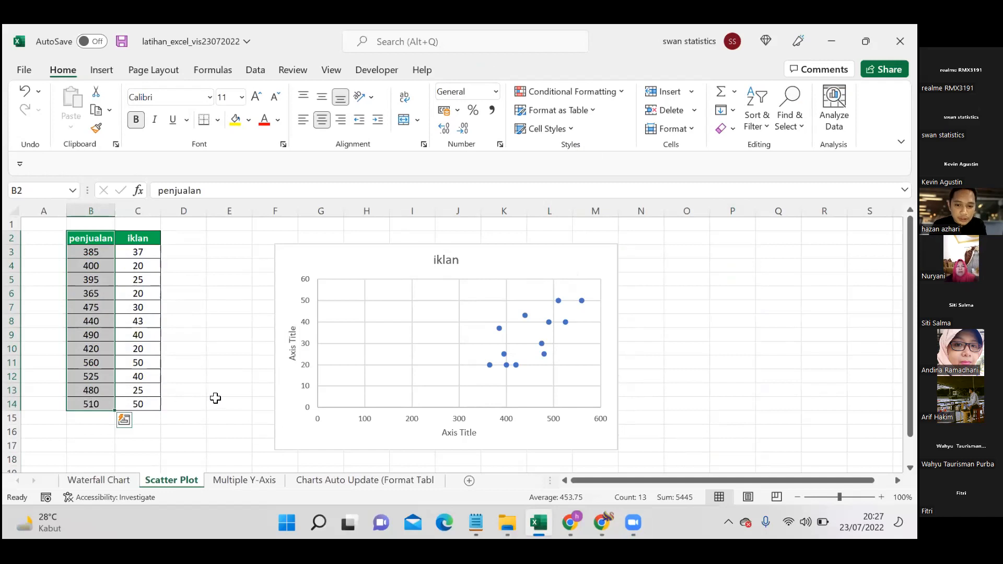
{"action": "left_click_drag", "start_coordinate": [99, 242], "coordinate": [94, 406]}
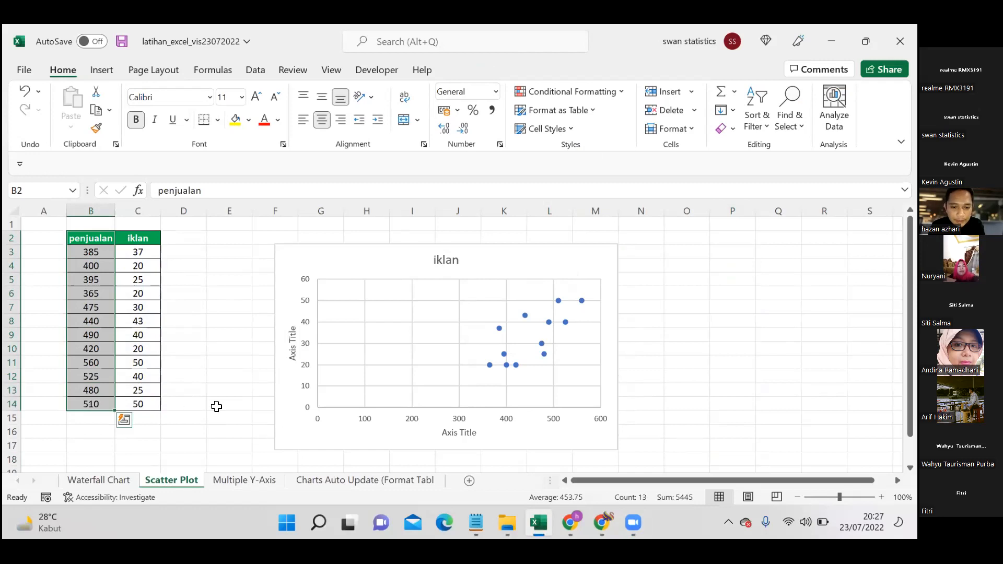
{"action": "left_click", "coordinate": [459, 434]}
{"action": "left_click_drag", "start_coordinate": [138, 239], "coordinate": [138, 413]}
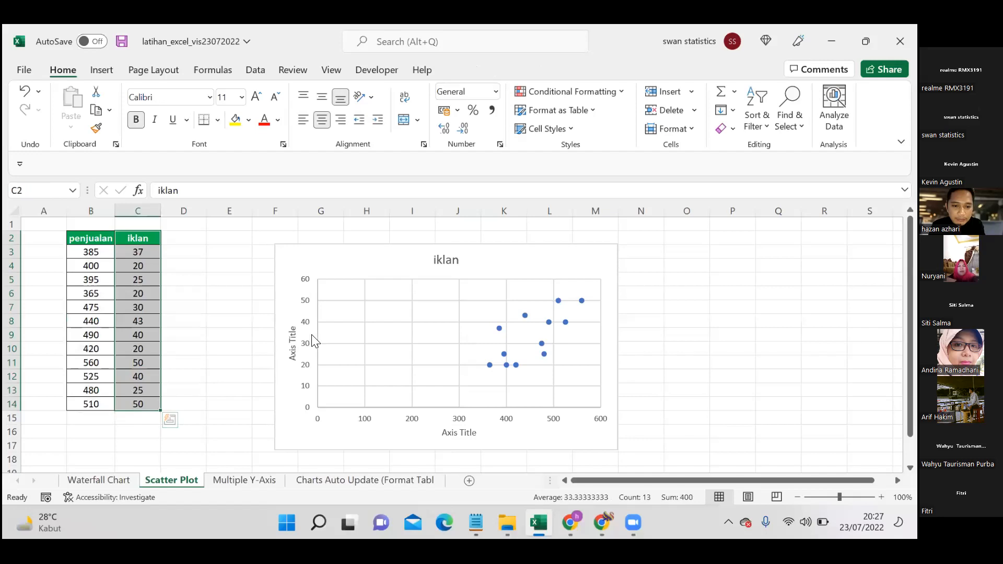
{"action": "left_click", "coordinate": [294, 336]}
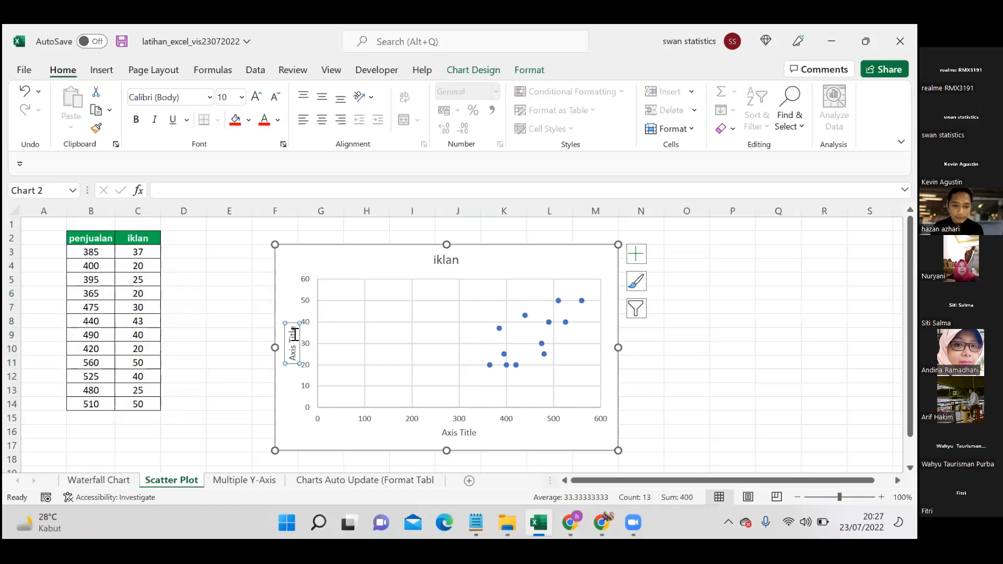
Replace the horizontal axis title text of the iklan scatter chart with "Penjualan" and deselect the chart
{"action": "double_click", "coordinate": [461, 438]}
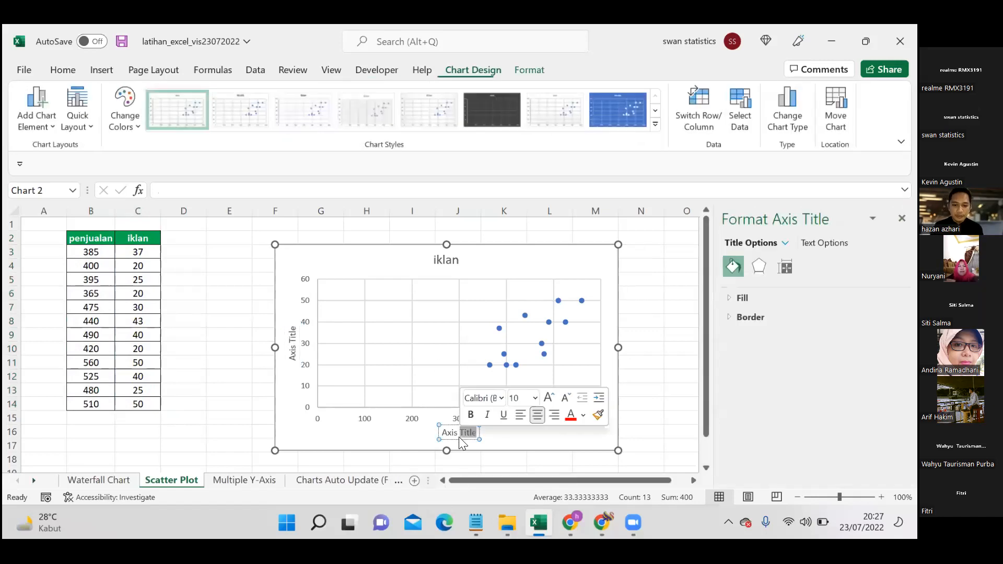
{"action": "left_click", "coordinate": [445, 432]}
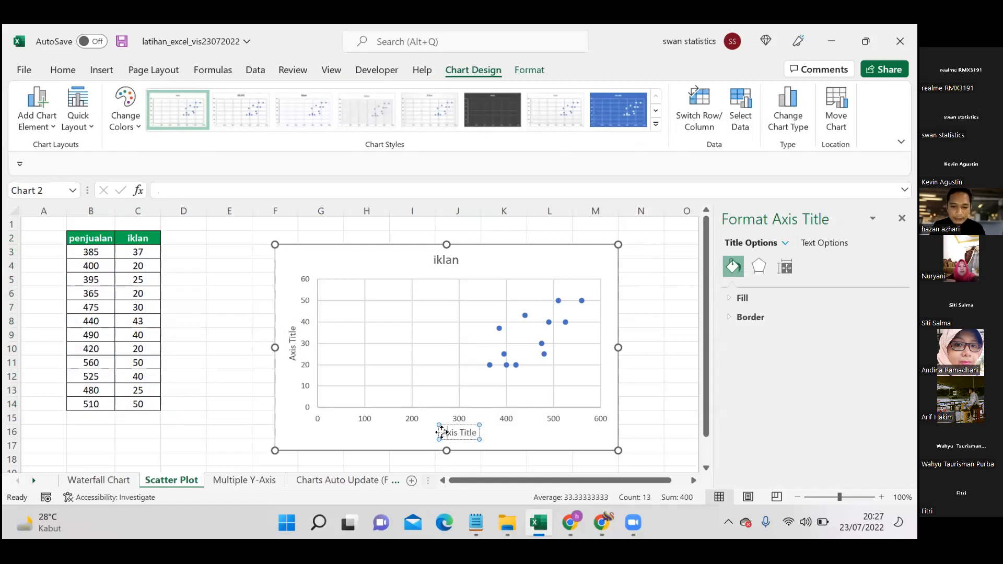
{"action": "key", "text": "Escape"}
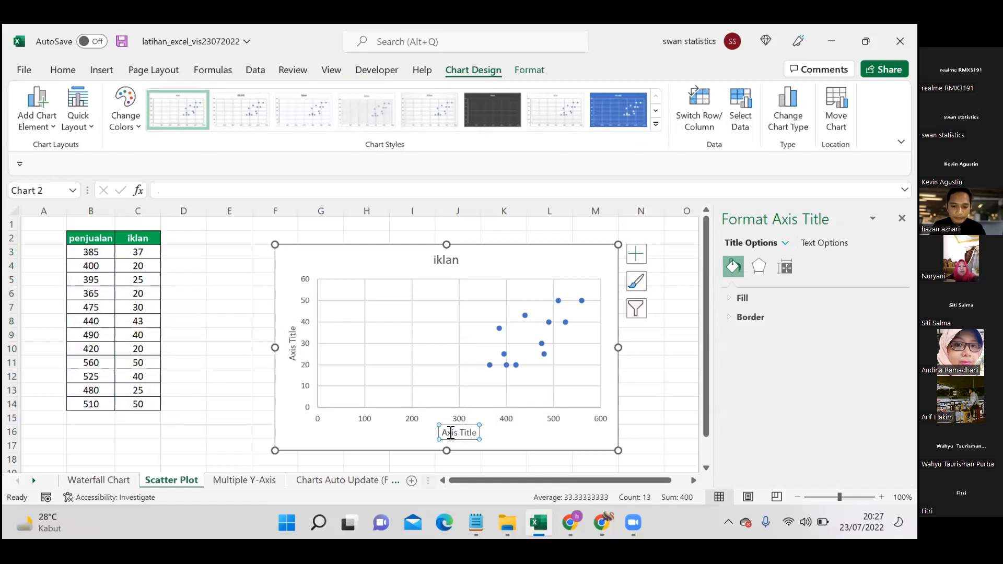
{"action": "triple_click", "coordinate": [451, 433]}
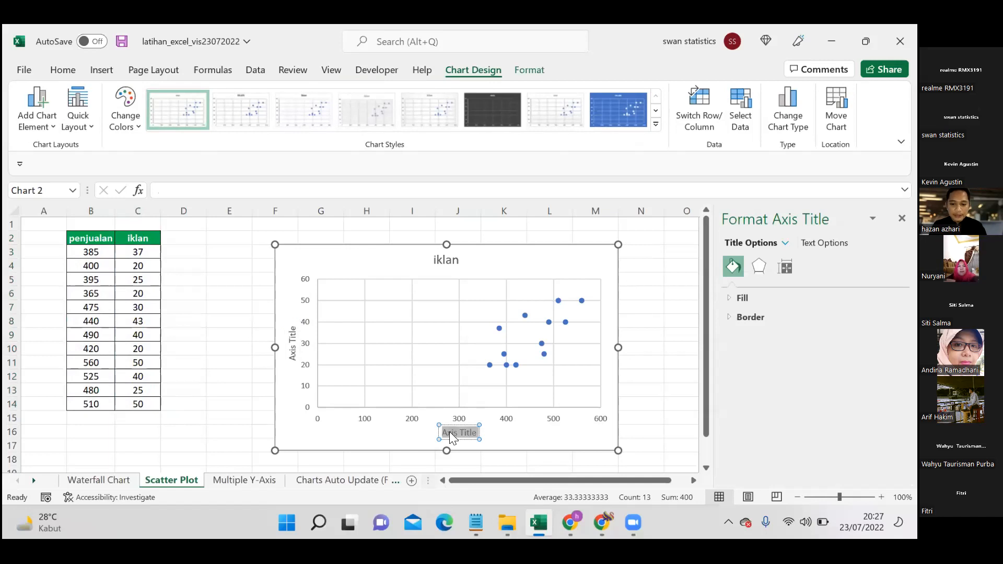
{"action": "type", "text": "P"}
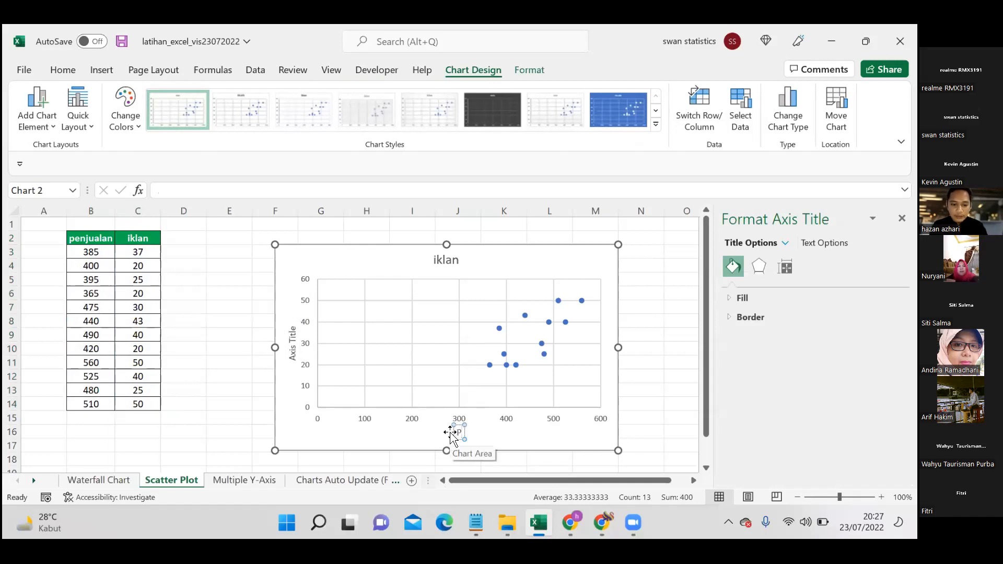
{"action": "type", "text": "enjualan"}
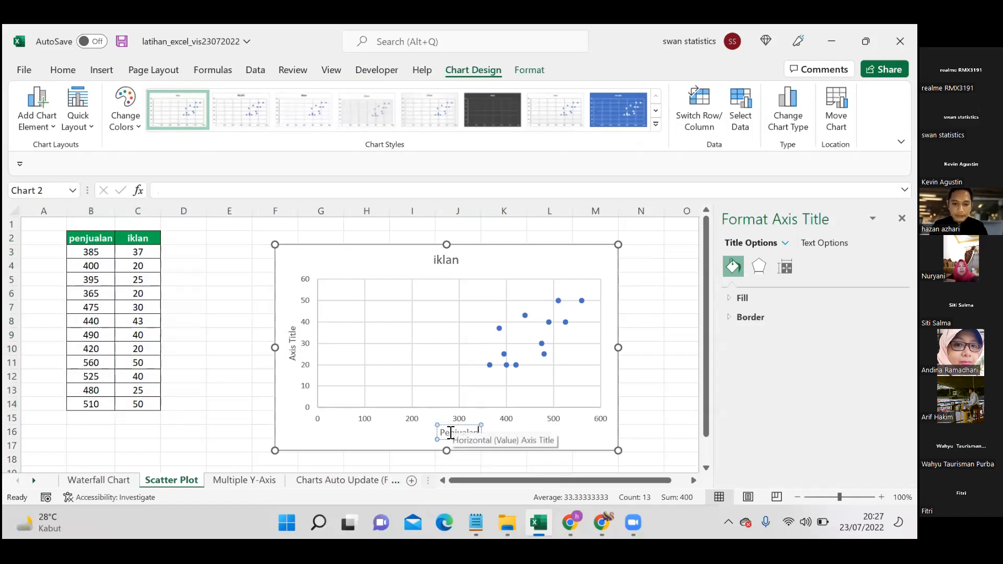
{"action": "left_click", "coordinate": [660, 377]}
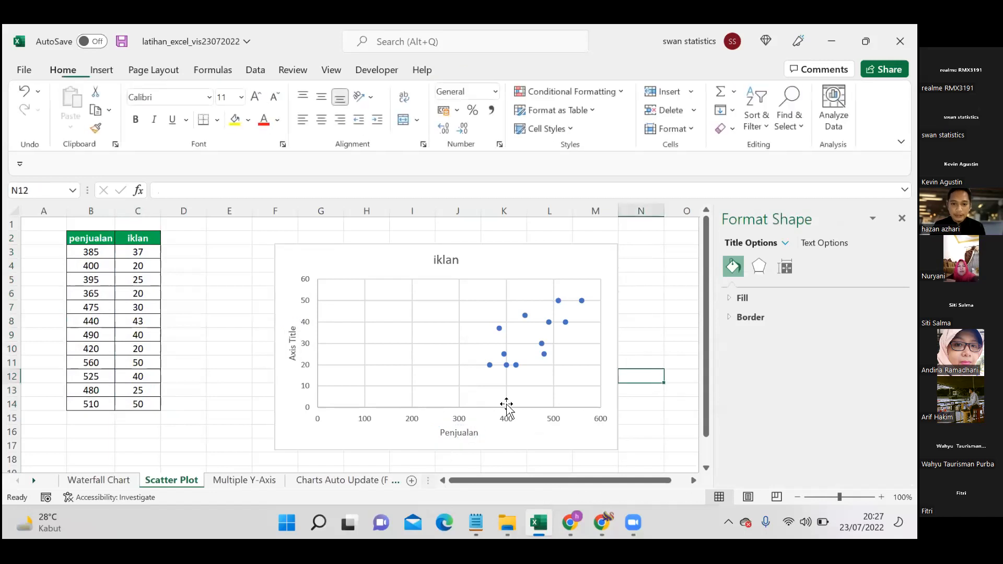
Replace the vertical axis title text of the scatter chart with "Iklan", deselecting the chart and closing its formatting options
{"action": "left_click", "coordinate": [293, 351]}
{"action": "left_click", "coordinate": [293, 352]}
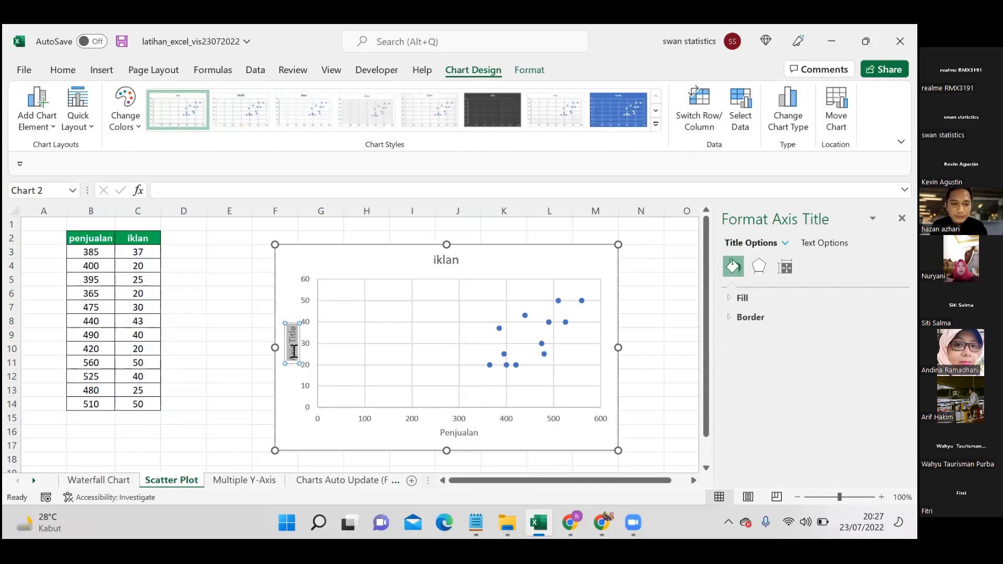
{"action": "key", "text": "BackSpace"}
{"action": "type", "text": "iklan"}
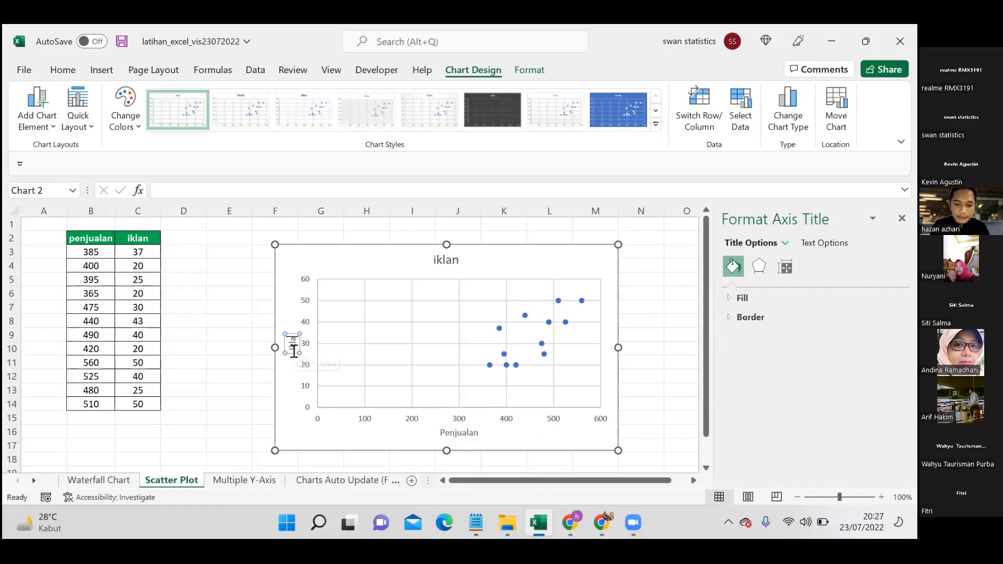
{"action": "left_click", "coordinate": [682, 340]}
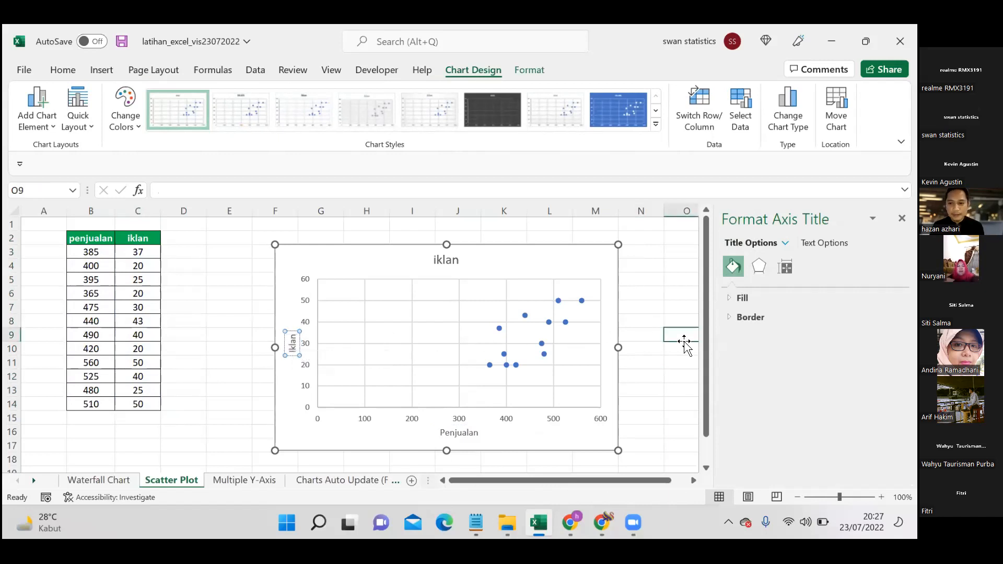
{"action": "left_click", "coordinate": [813, 320]}
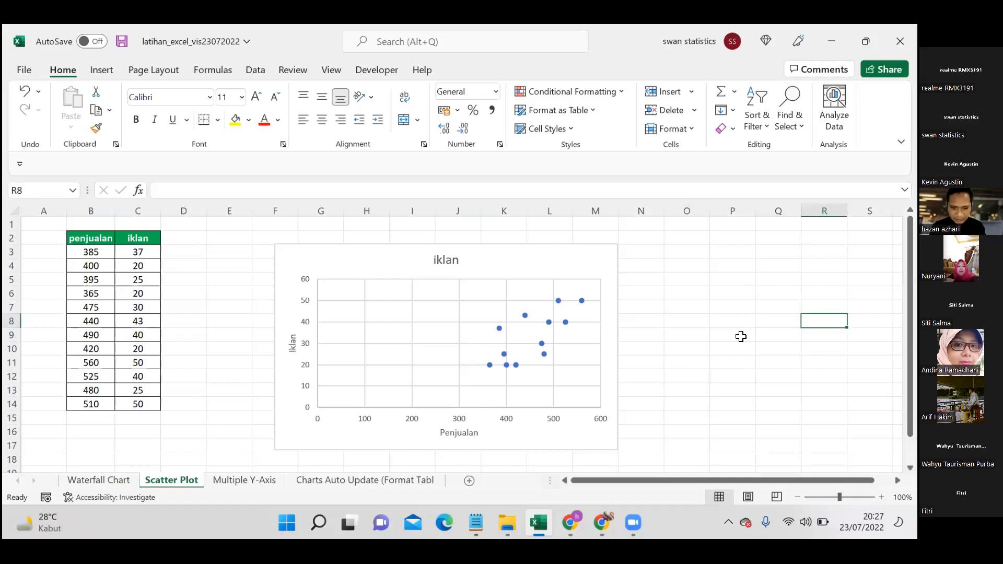
Annotate the scatter chart with a freehand arrow towards the points and an outline around them, and undo the drawn marks
{"action": "left_click", "coordinate": [411, 242]}
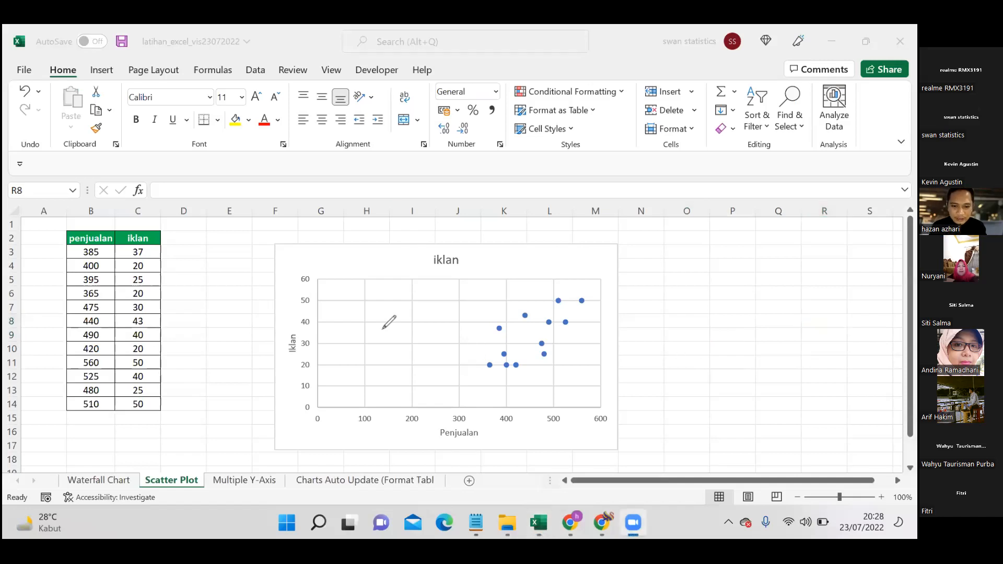
{"action": "mouse_move", "coordinate": [323, 397]}
{"action": "left_mouse_down"}
{"action": "mouse_move", "coordinate": [471, 352]}
{"action": "mouse_move", "coordinate": [479, 360]}
{"action": "left_mouse_up"}
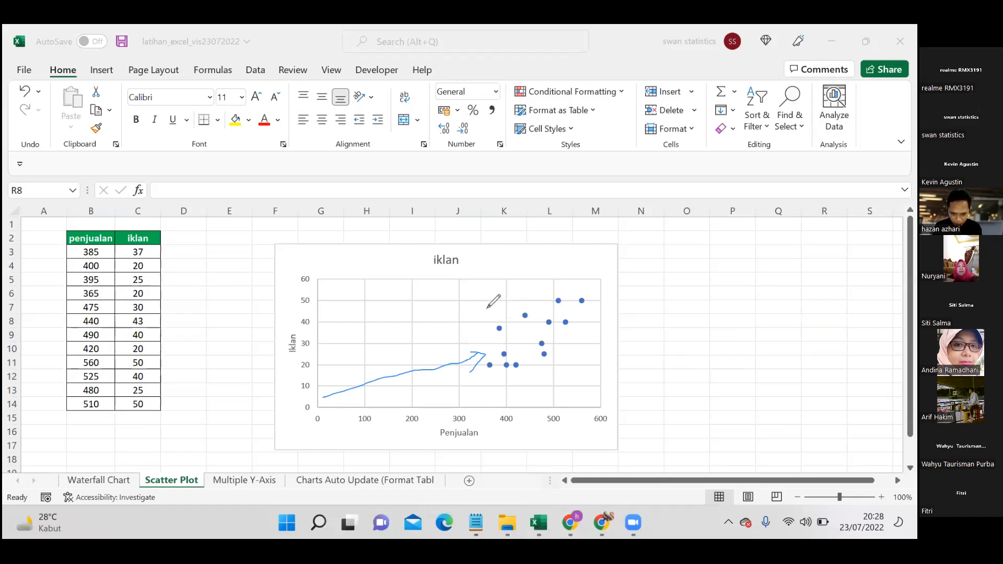
{"action": "mouse_move", "coordinate": [487, 307]}
{"action": "left_mouse_down"}
{"action": "mouse_move", "coordinate": [463, 389]}
{"action": "mouse_move", "coordinate": [666, 373]}
{"action": "mouse_move", "coordinate": [585, 286]}
{"action": "mouse_move", "coordinate": [463, 299]}
{"action": "left_mouse_up"}
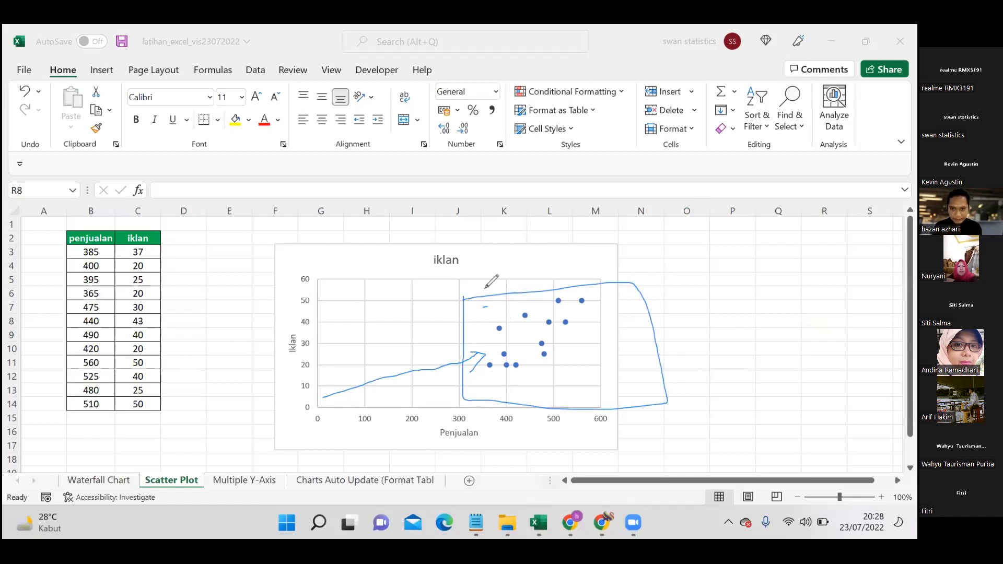
{"action": "key", "text": "ctrl+z"}
{"action": "key", "text": "ctrl+z"}
{"action": "key", "text": "ctrl+z"}
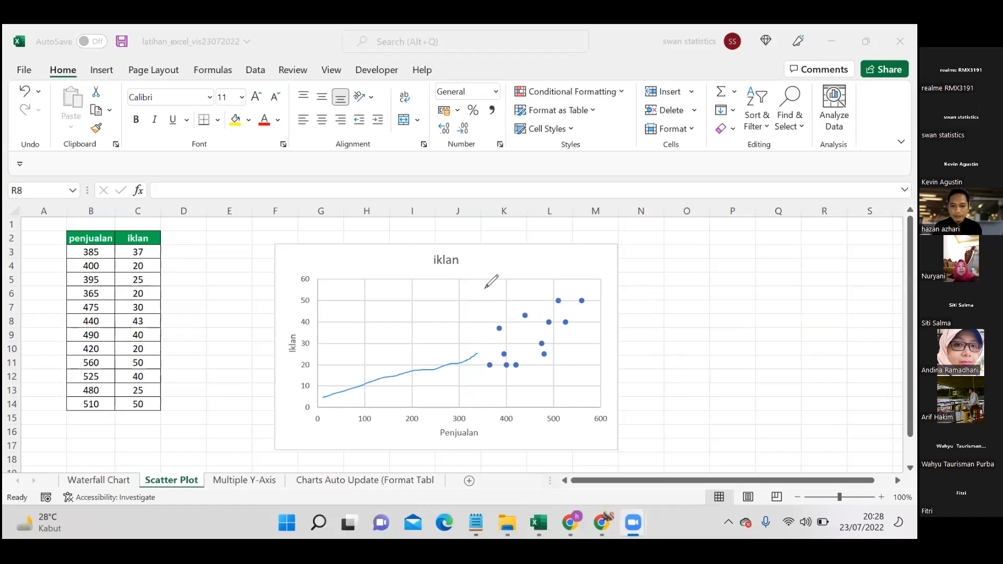
{"action": "key", "text": "ctrl+z"}
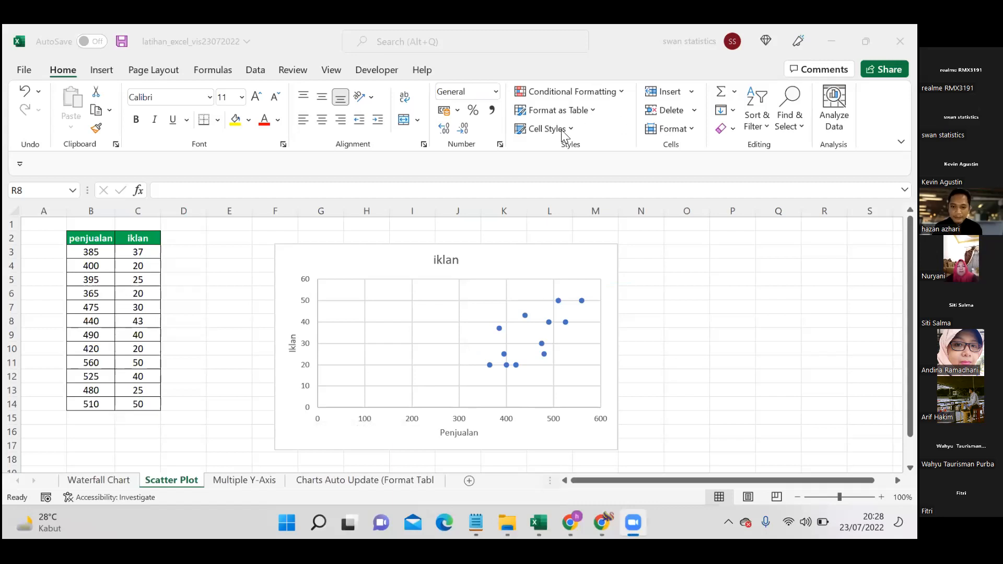
{"action": "left_click_drag", "start_coordinate": [460, 281], "coordinate": [459, 415]}
Open the Format Axis settings for the horizontal Penjualan axis of the scatter chart
{"action": "left_click", "coordinate": [414, 418]}
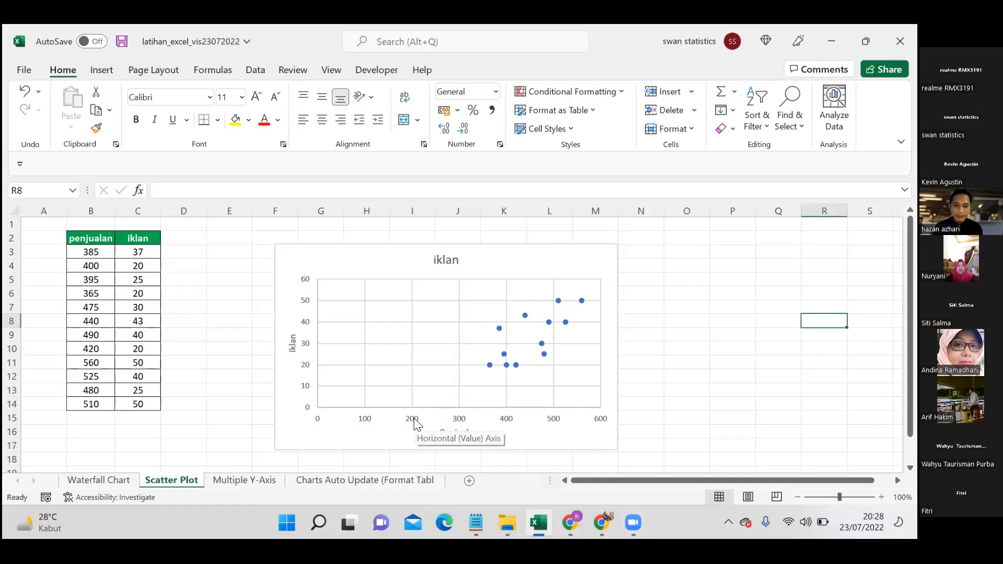
{"action": "left_click", "coordinate": [414, 419]}
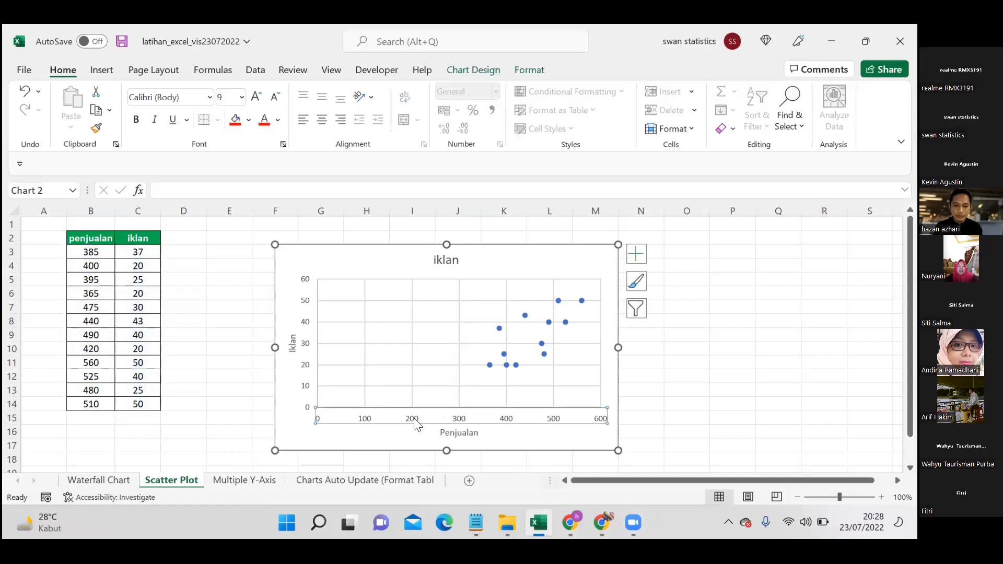
{"action": "left_click", "coordinate": [685, 414]}
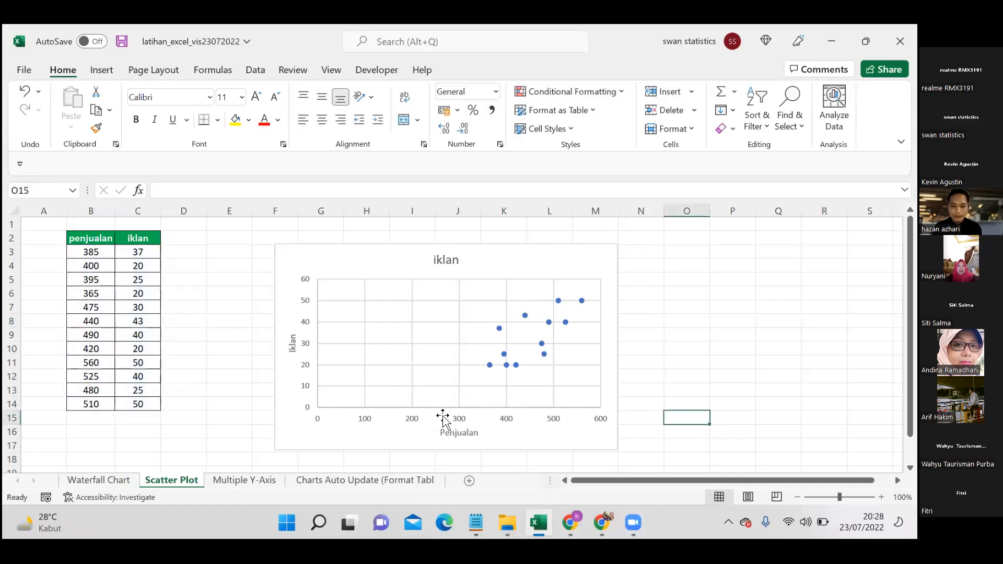
{"action": "left_click", "coordinate": [407, 418]}
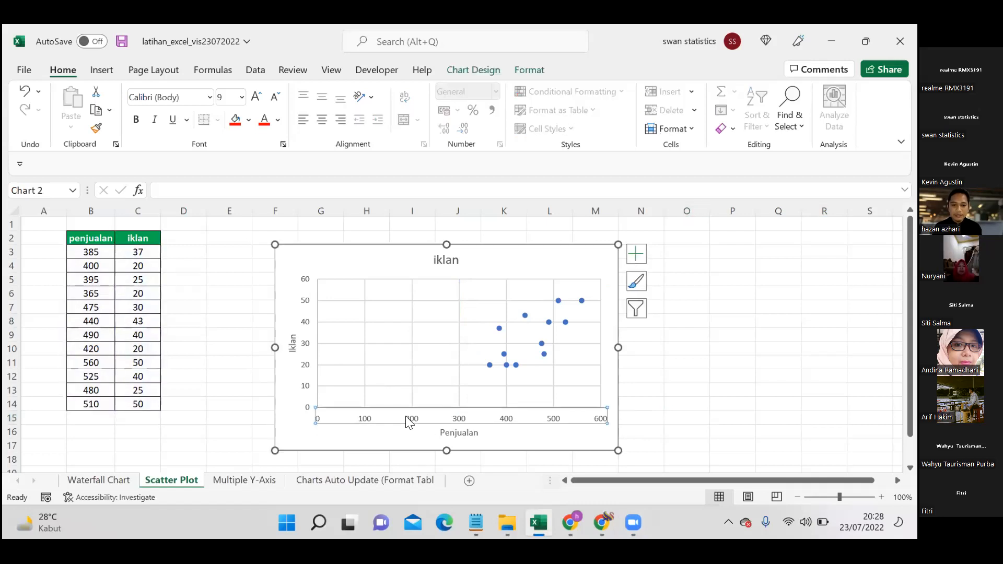
{"action": "right_click", "coordinate": [409, 422]}
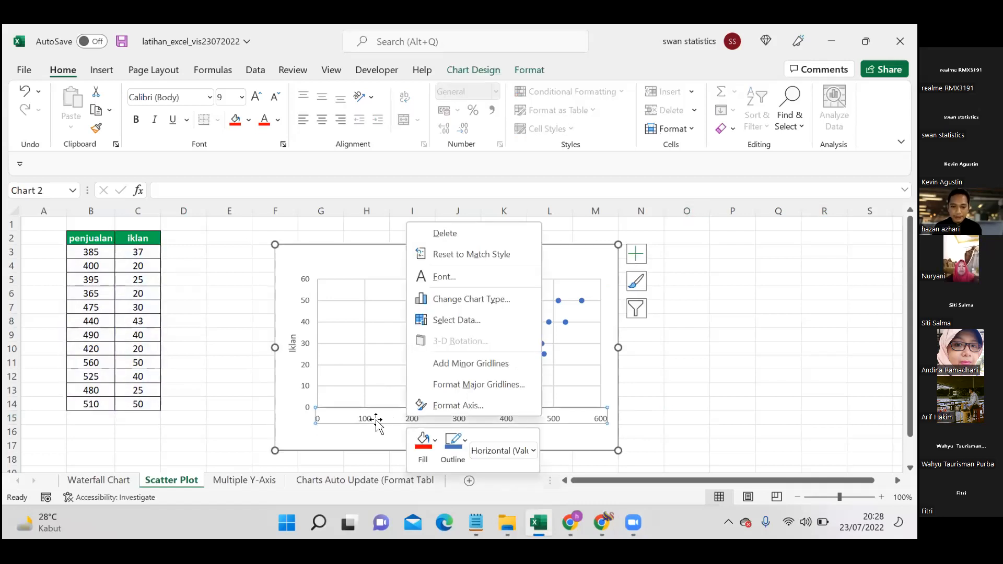
{"action": "left_click", "coordinate": [375, 419]}
{"action": "right_click", "coordinate": [376, 419]}
{"action": "left_click", "coordinate": [365, 419]}
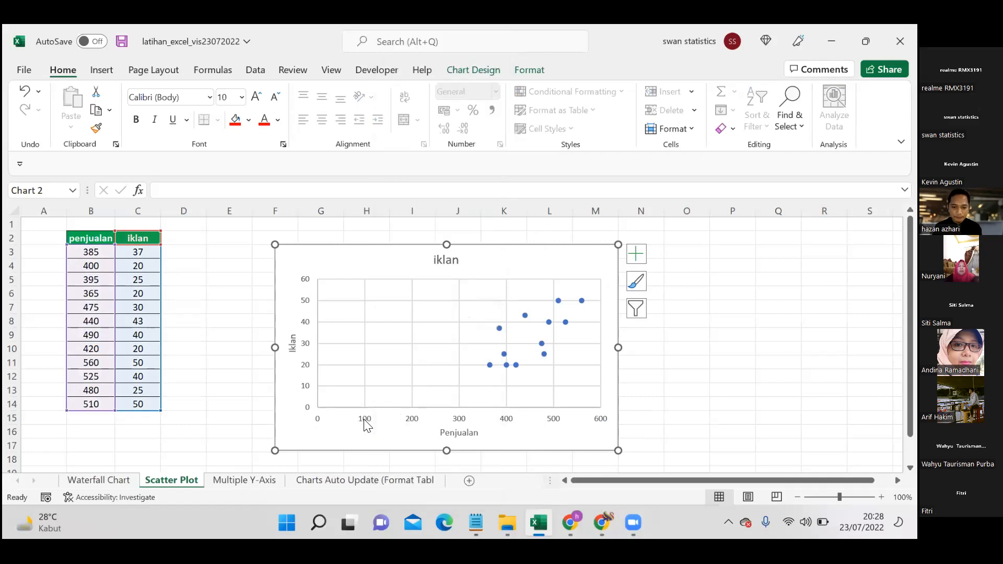
{"action": "left_click", "coordinate": [365, 420]}
{"action": "right_click", "coordinate": [364, 423]}
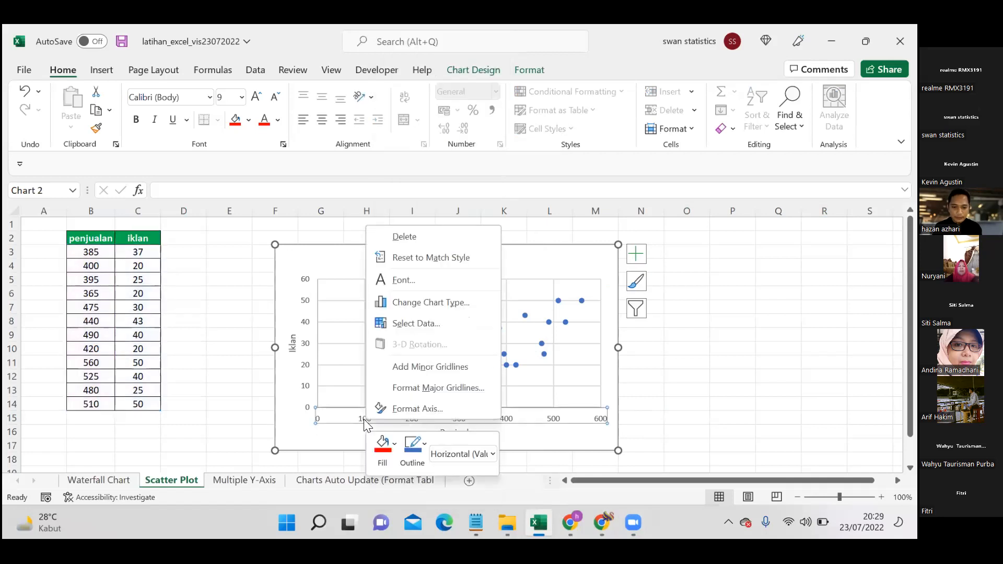
{"action": "left_click", "coordinate": [402, 408]}
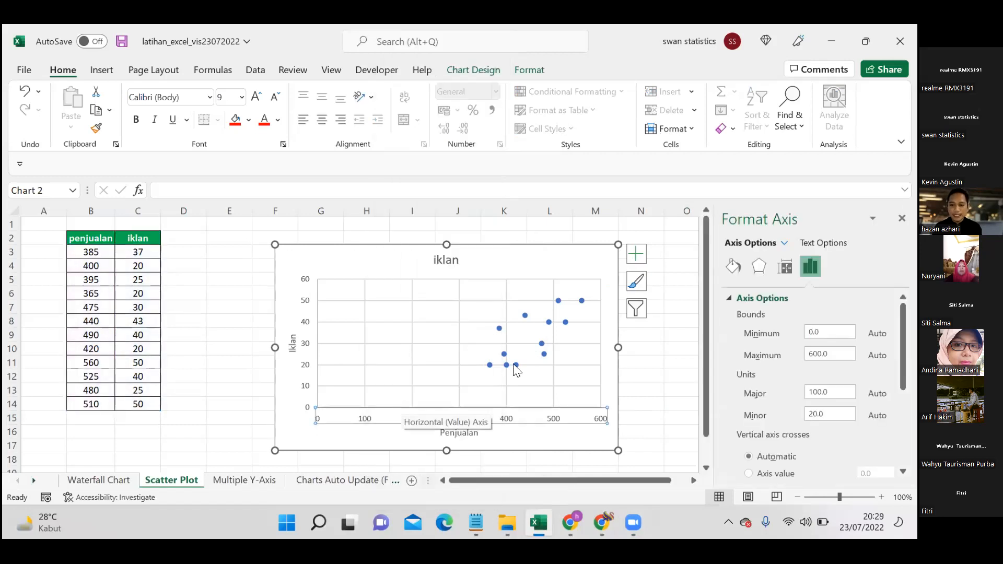
Set the horizontal axis minimum bound to 300, close the axis settings and deselect the chart
{"action": "left_click_drag", "start_coordinate": [821, 332], "coordinate": [739, 329]}
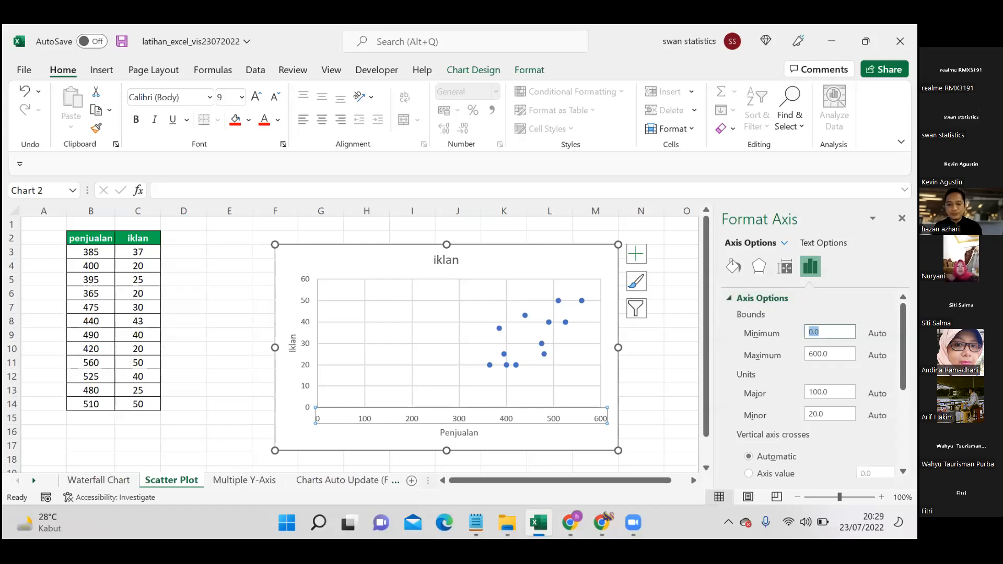
{"action": "type", "text": "300"}
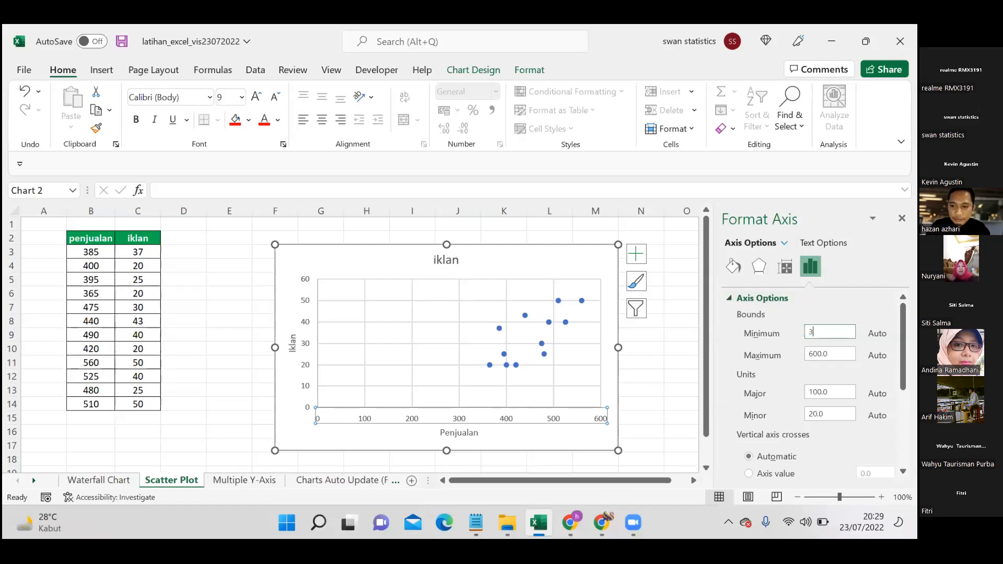
{"action": "key", "text": "Return"}
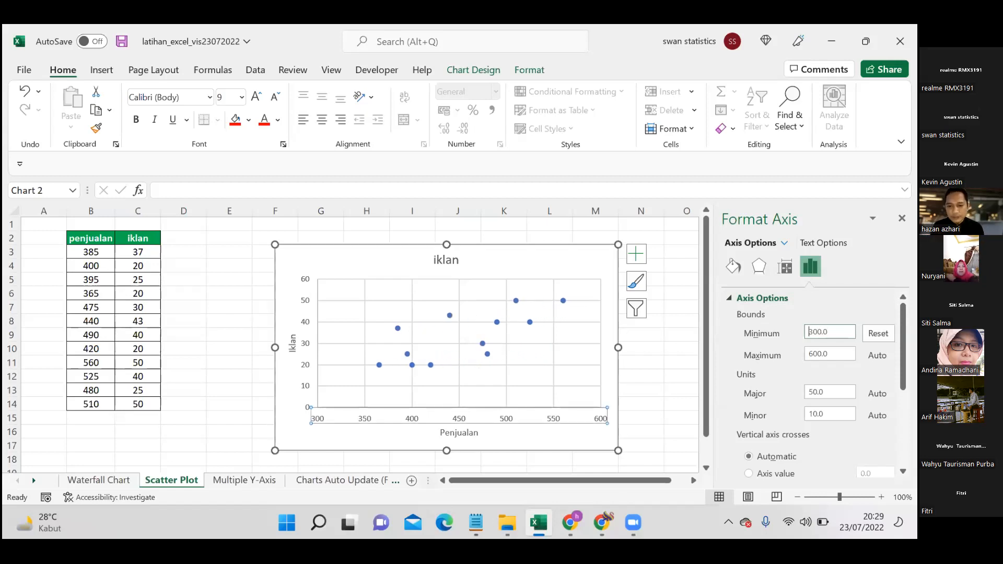
{"action": "left_click", "coordinate": [901, 218]}
{"action": "left_click", "coordinate": [806, 332]}
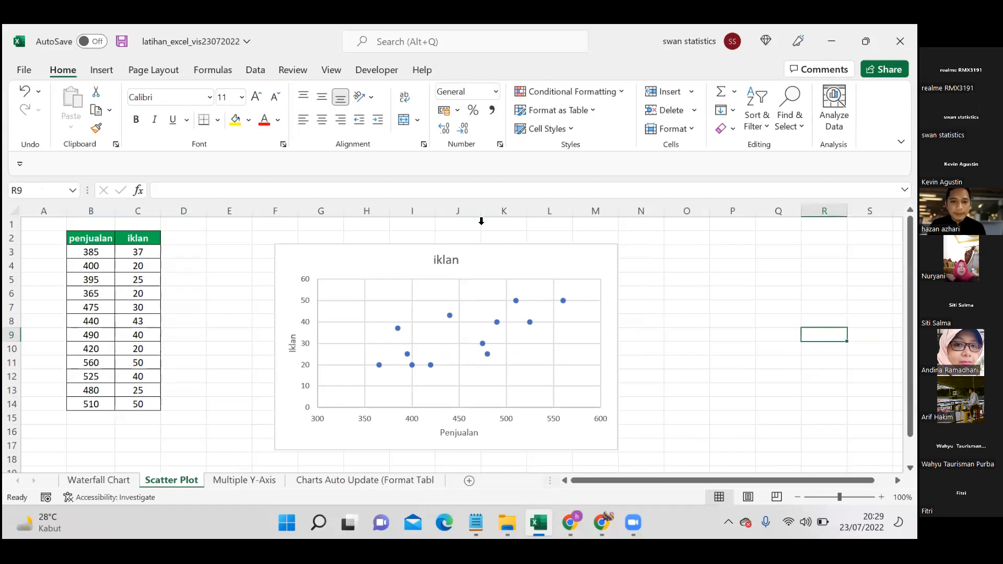
{"action": "left_click", "coordinate": [466, 203]}
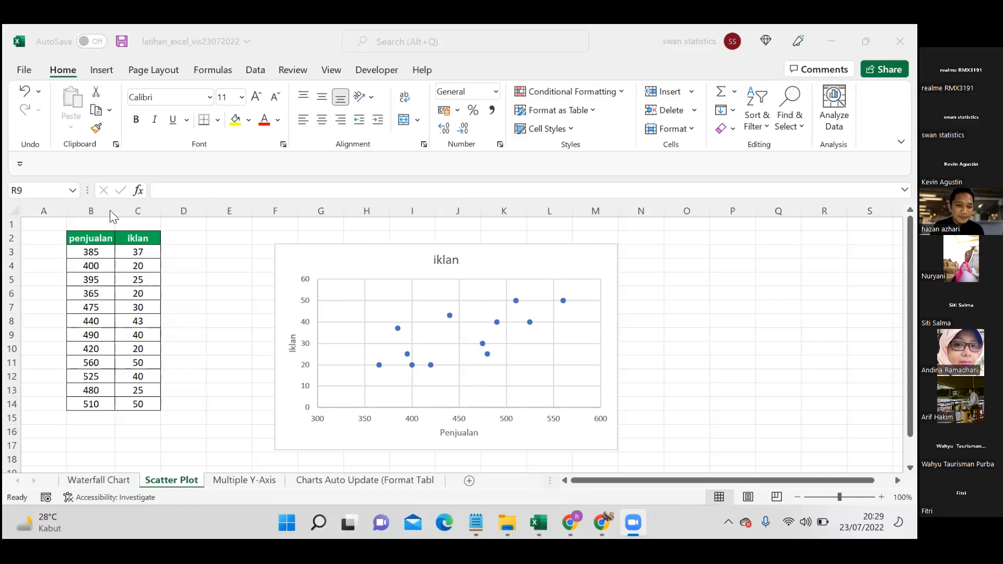
{"action": "left_click", "coordinate": [99, 249]}
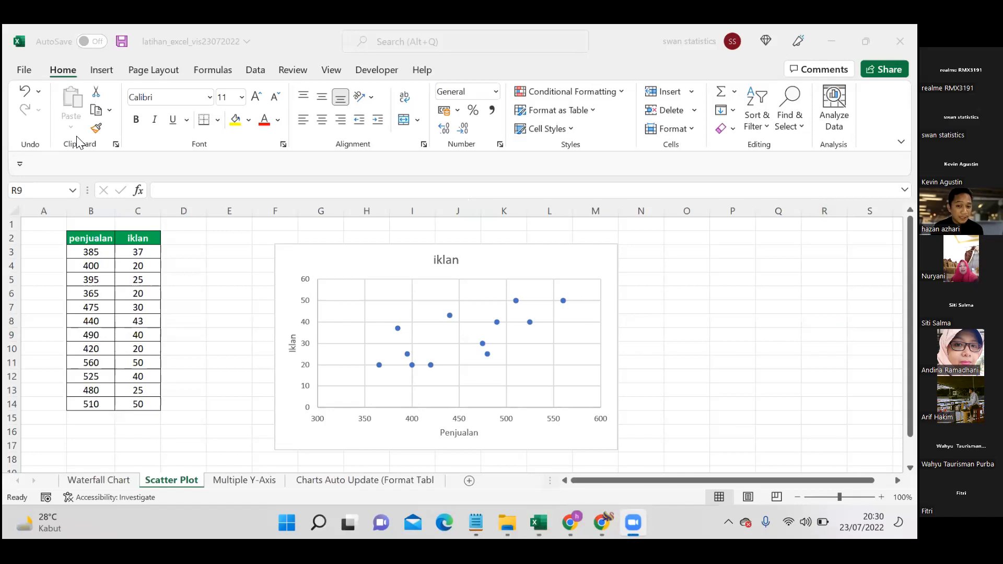
{"action": "left_click", "coordinate": [110, 246]}
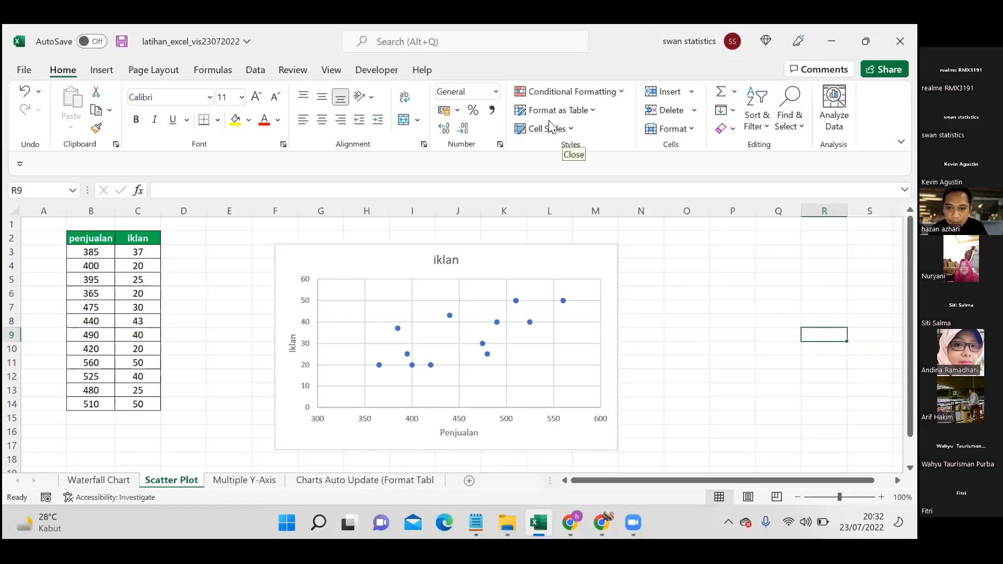
{"action": "left_click", "coordinate": [577, 249]}
{"action": "left_click", "coordinate": [577, 250]}
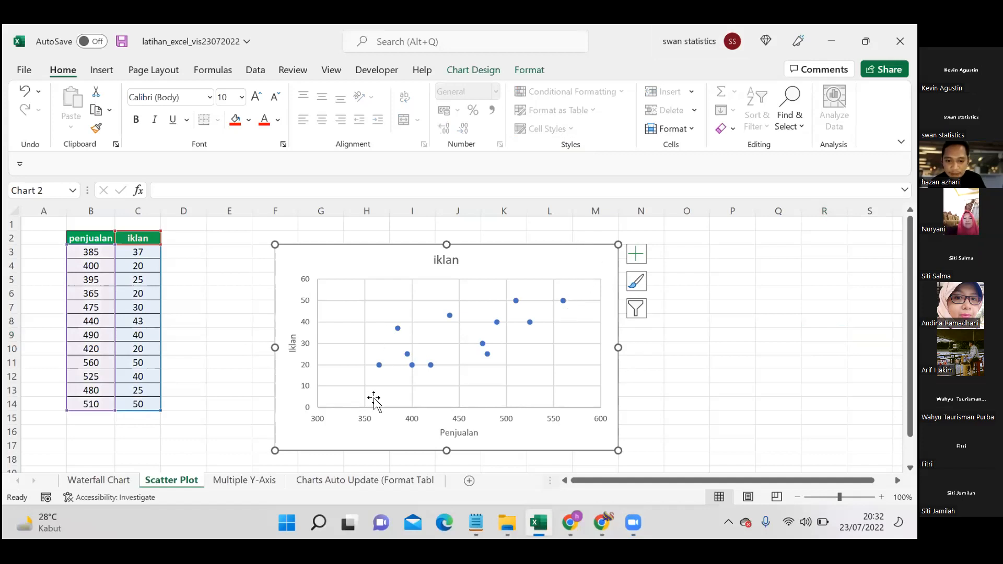
{"action": "left_click", "coordinate": [474, 433]}
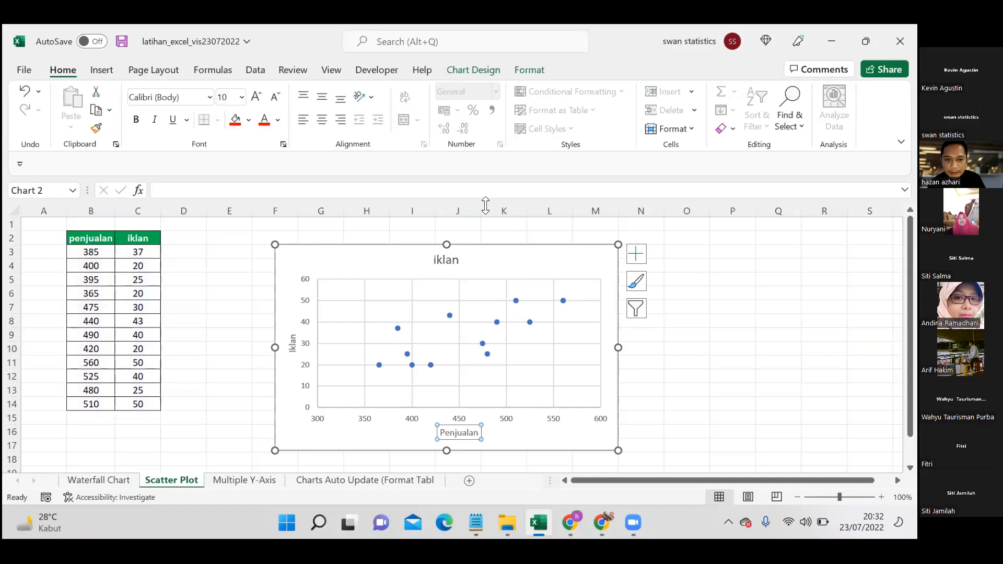
{"action": "left_click", "coordinate": [486, 205]}
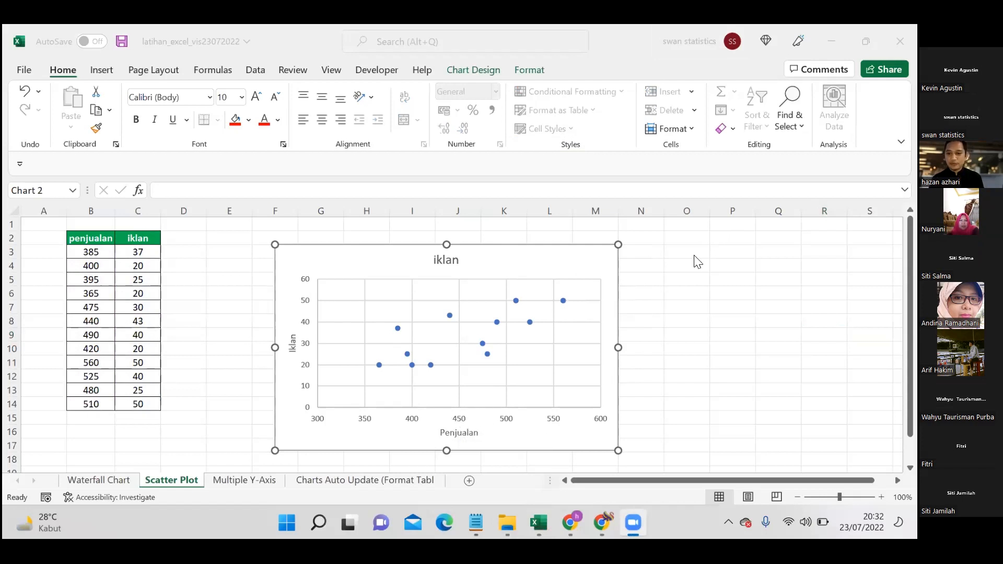
Undo the last minimum bound change on the scatter chart's horizontal axis and deselect the chart
{"action": "left_click", "coordinate": [688, 270]}
{"action": "key", "text": "ctrl+z"}
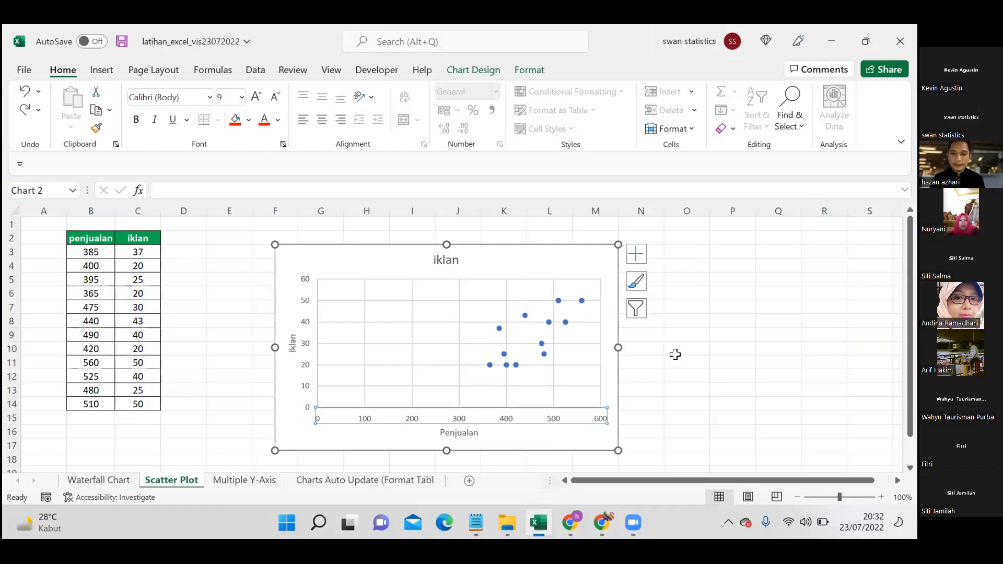
{"action": "left_click", "coordinate": [675, 351]}
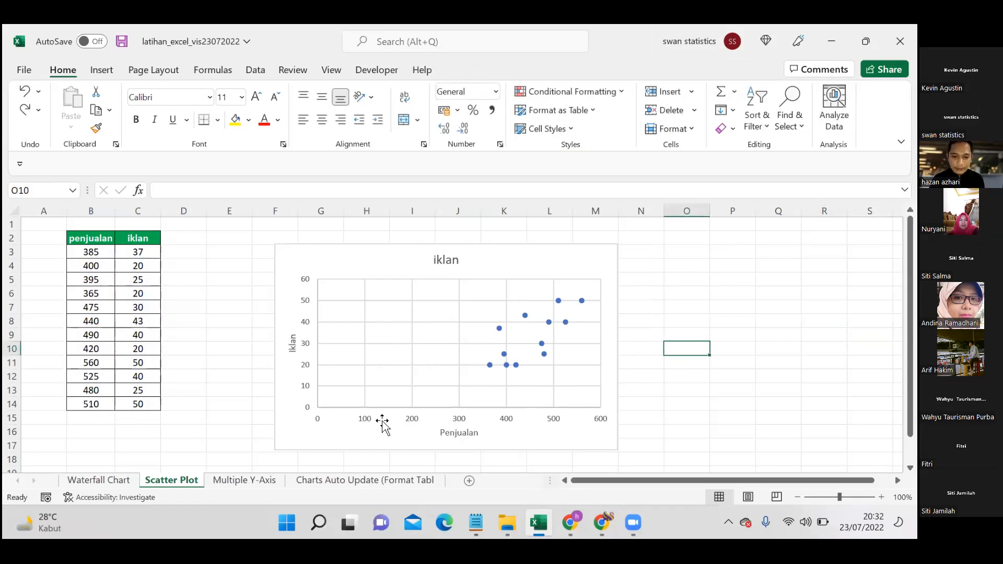
{"action": "left_click", "coordinate": [364, 422]}
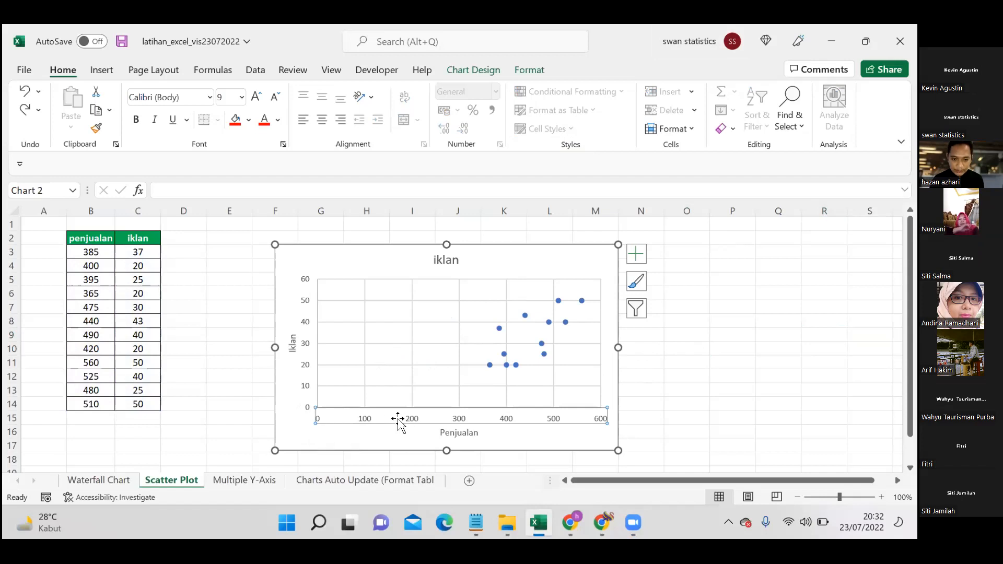
{"action": "left_click", "coordinate": [399, 421]}
{"action": "right_click", "coordinate": [401, 421]}
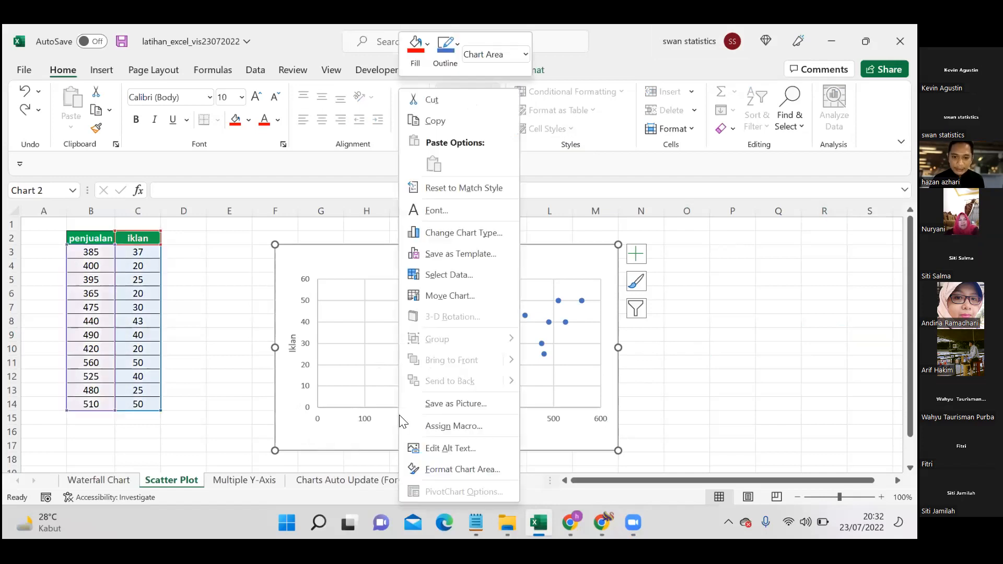
{"action": "key", "text": "Escape"}
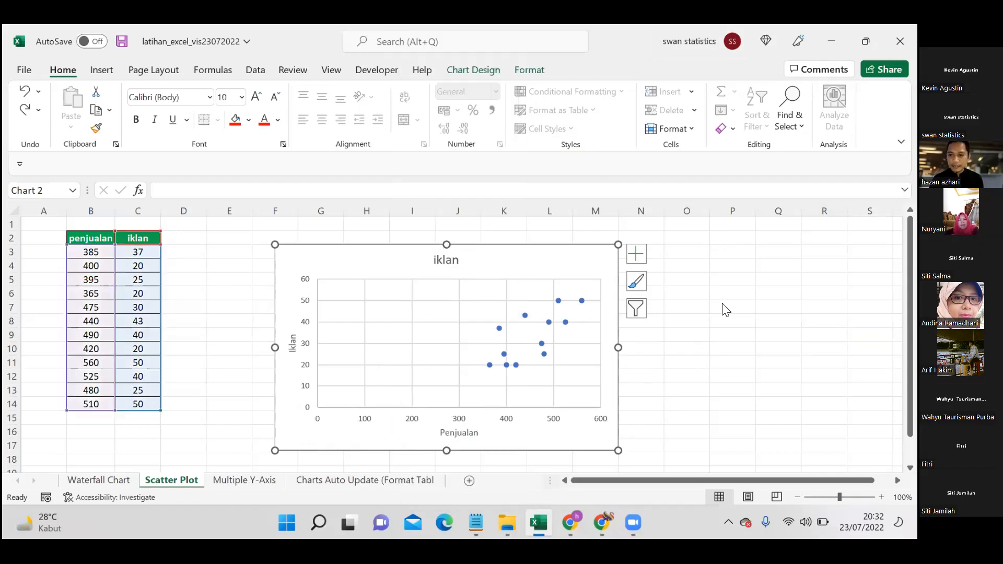
Open the Format Axis settings for the scatter chart's horizontal Penjualan axis and set its minimum bound to 300
{"action": "left_click", "coordinate": [505, 419]}
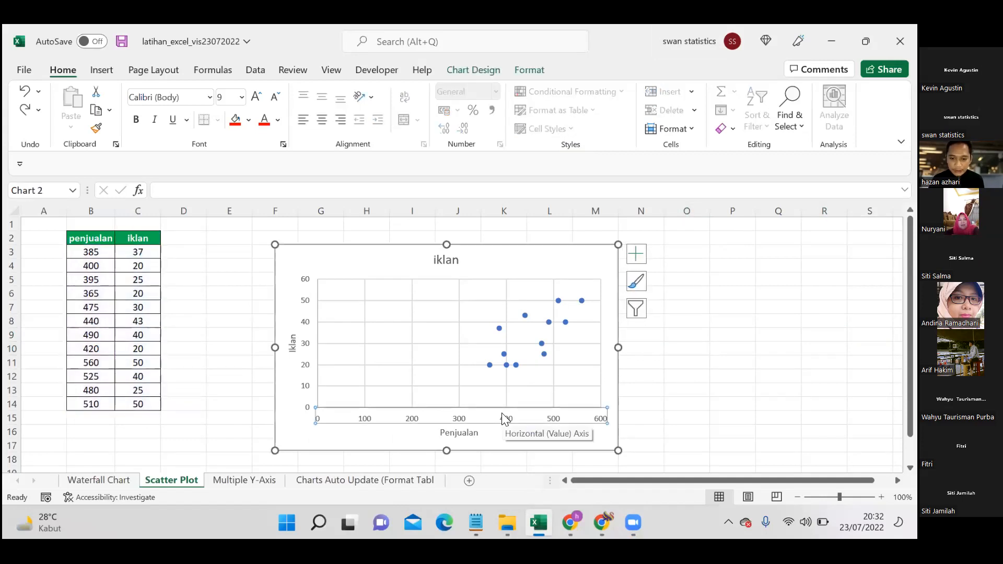
{"action": "right_click", "coordinate": [503, 415]}
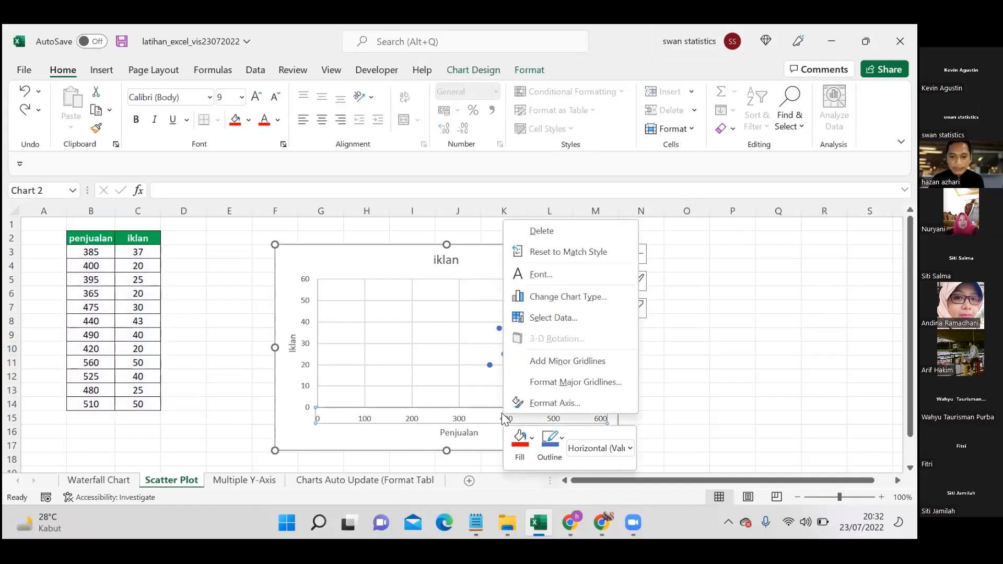
{"action": "left_click", "coordinate": [534, 405]}
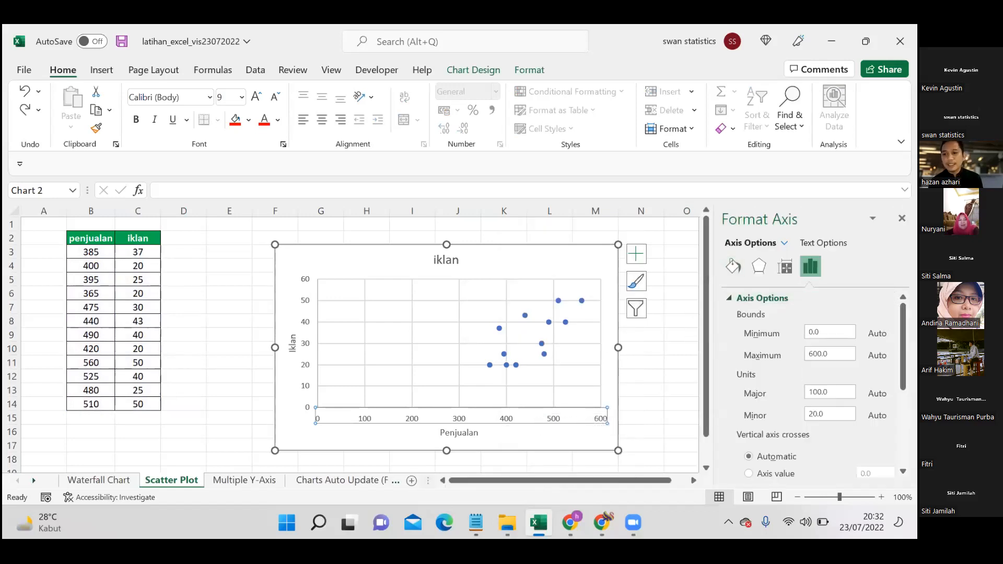
{"action": "double_click", "coordinate": [813, 333]}
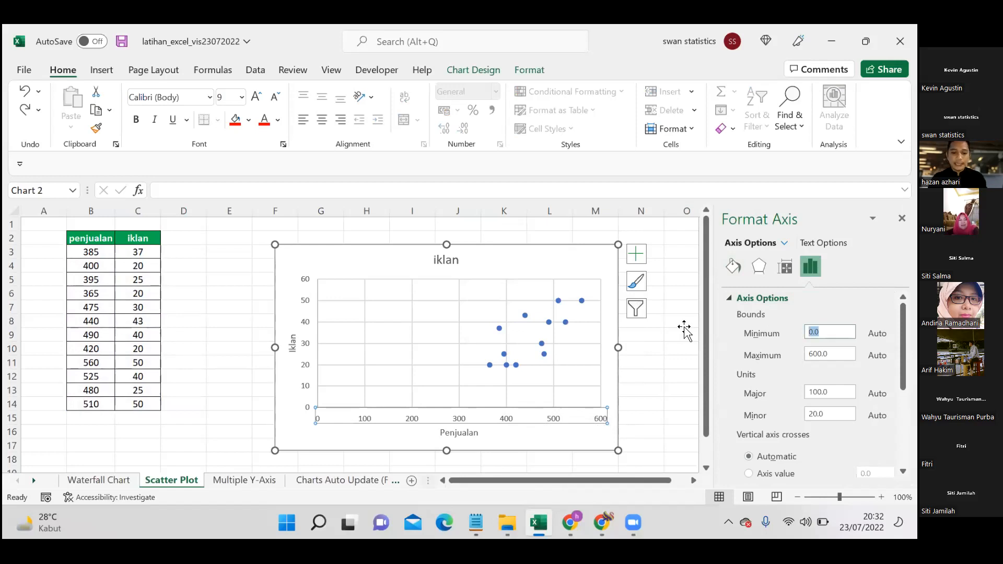
{"action": "type", "text": "300"}
{"action": "key", "text": "Return"}
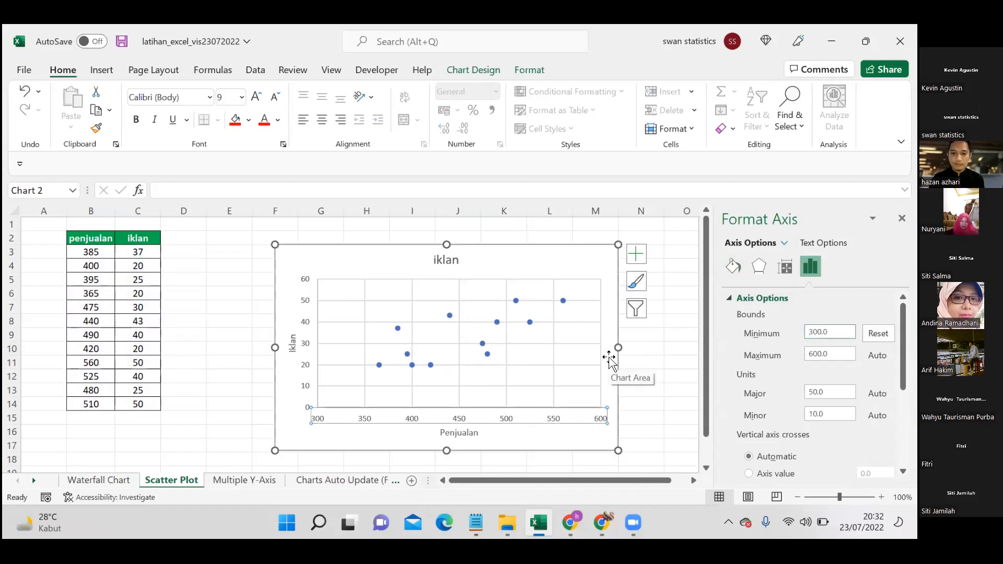
{"action": "left_click", "coordinate": [335, 214]}
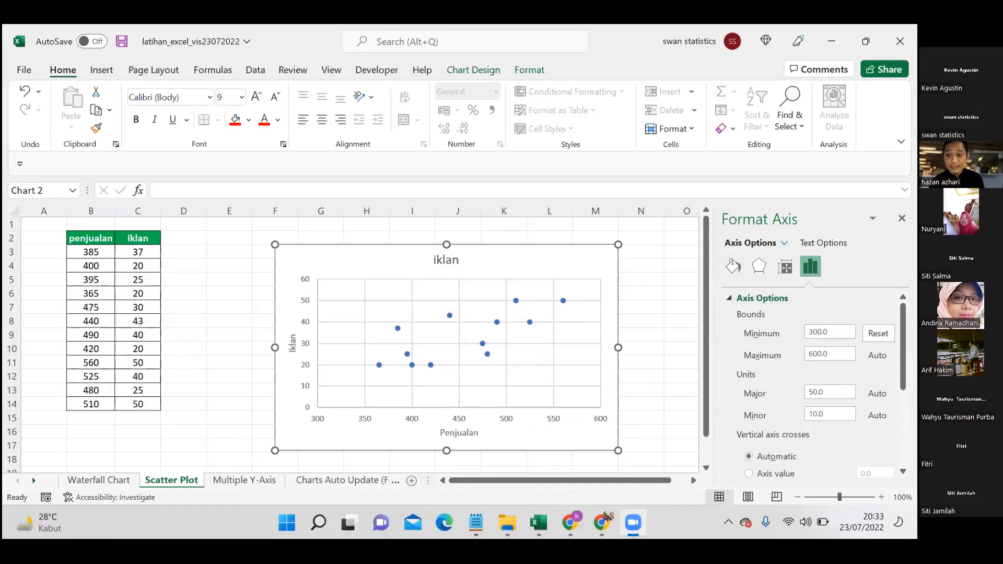
Close the axis formatting settings and deselect the scatter chart
{"action": "left_click", "coordinate": [902, 218]}
{"action": "left_click", "coordinate": [902, 218]}
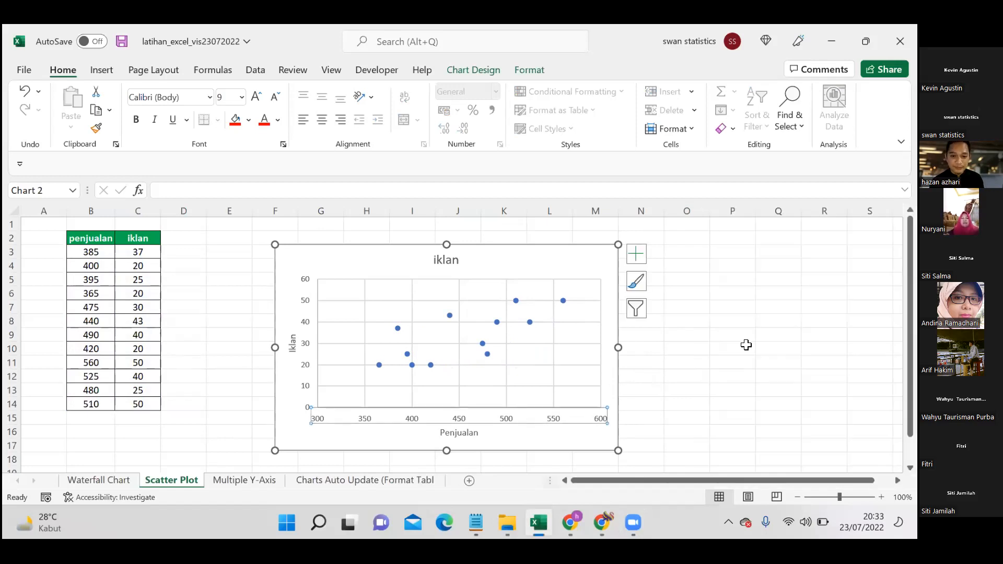
{"action": "left_click", "coordinate": [746, 345]}
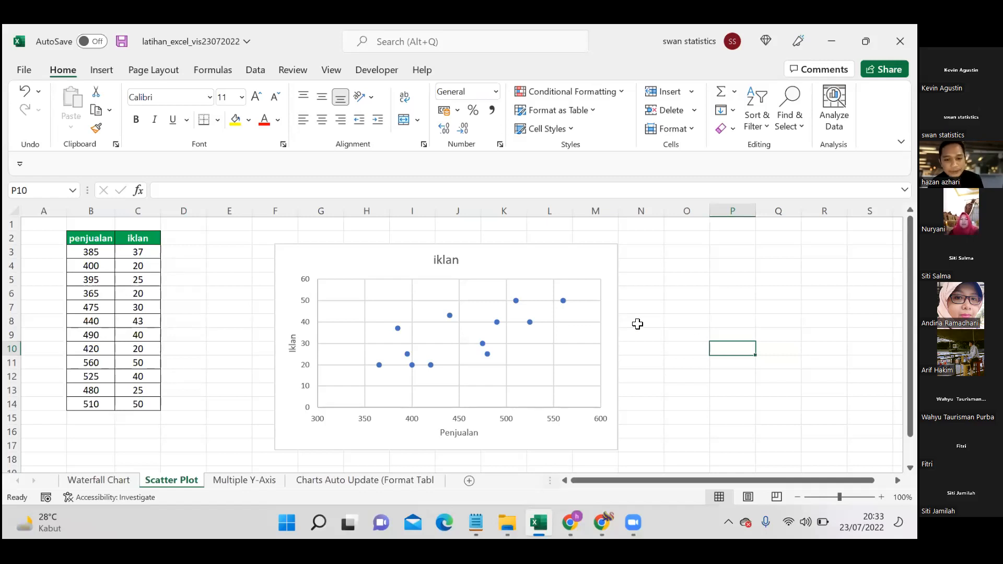
{"action": "mouse_move", "coordinate": [530, 323]}
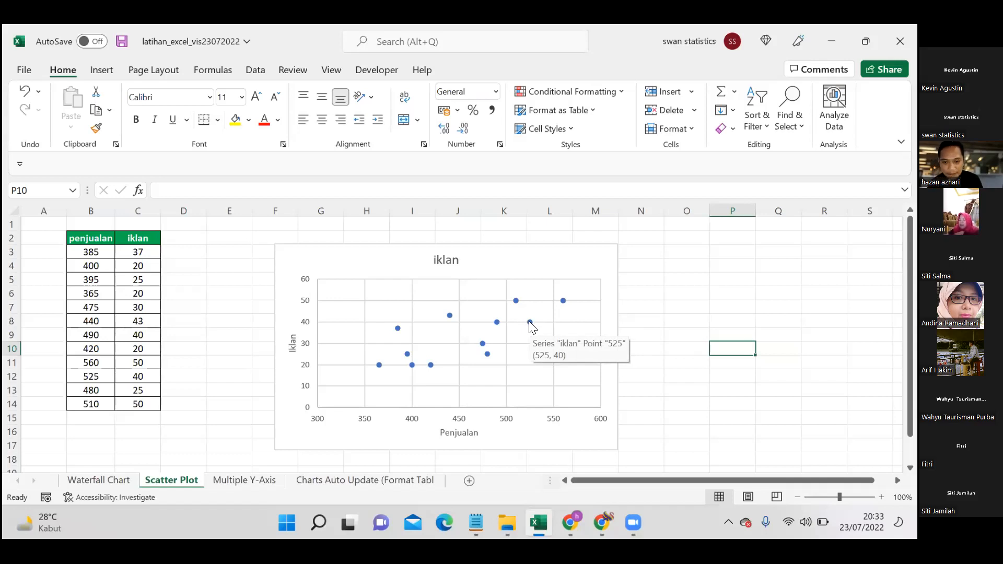
{"action": "left_click", "coordinate": [530, 323]}
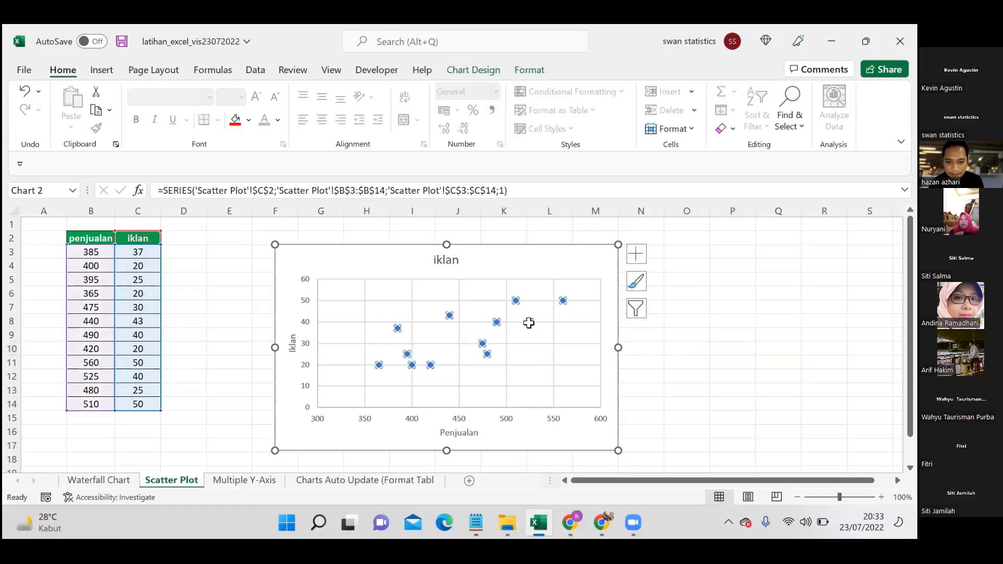
{"action": "right_click", "coordinate": [530, 323]}
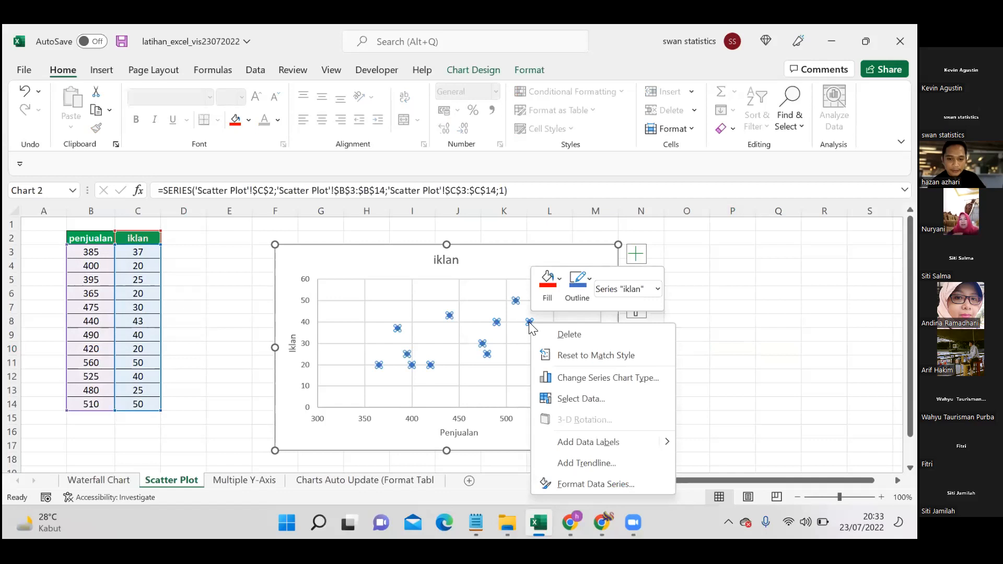
{"action": "left_click", "coordinate": [397, 209]}
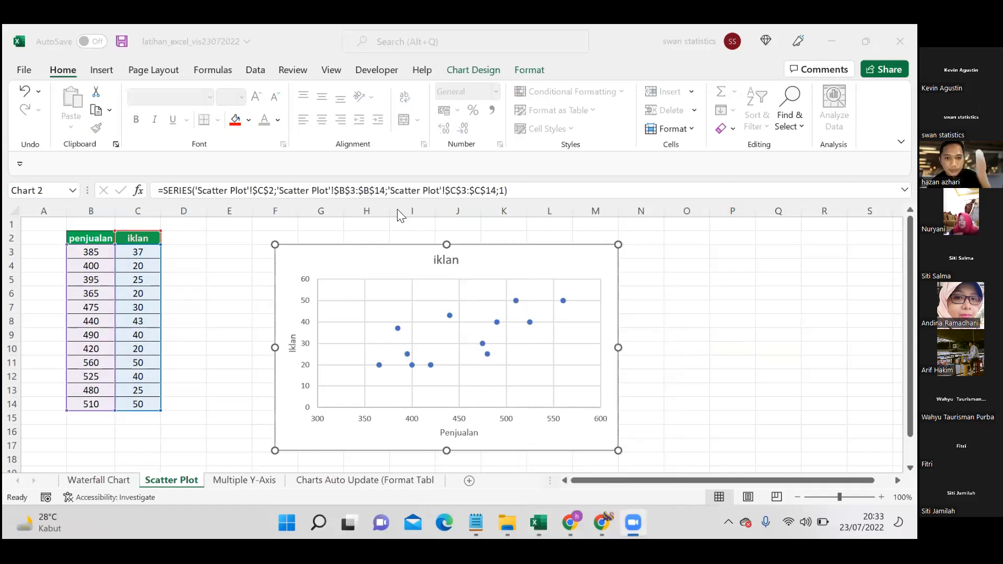
{"action": "left_click", "coordinate": [766, 363]}
{"action": "left_click", "coordinate": [667, 339]}
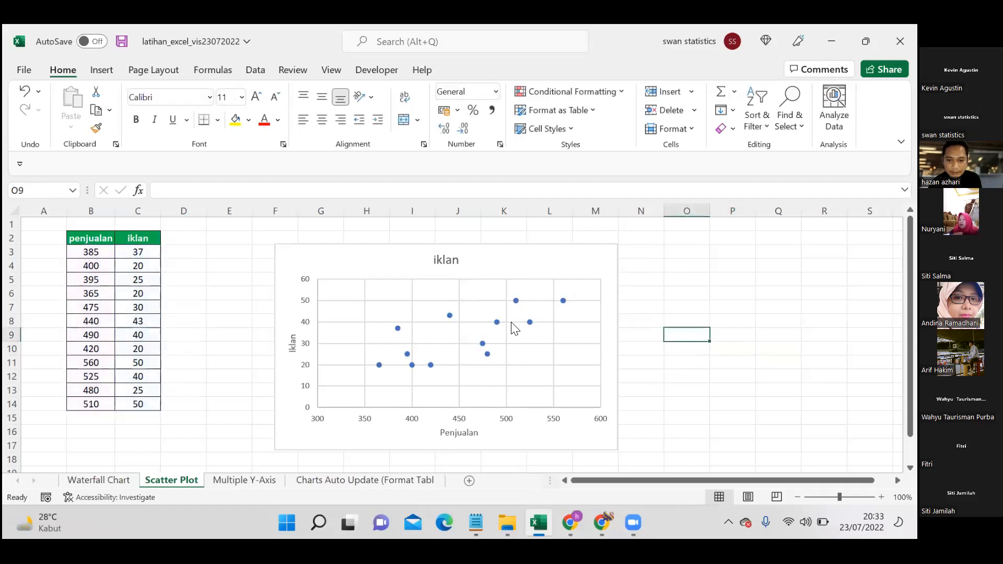
Format the iklan data series with built-in circle markers of size 7
{"action": "left_click", "coordinate": [530, 321]}
{"action": "right_click", "coordinate": [529, 321]}
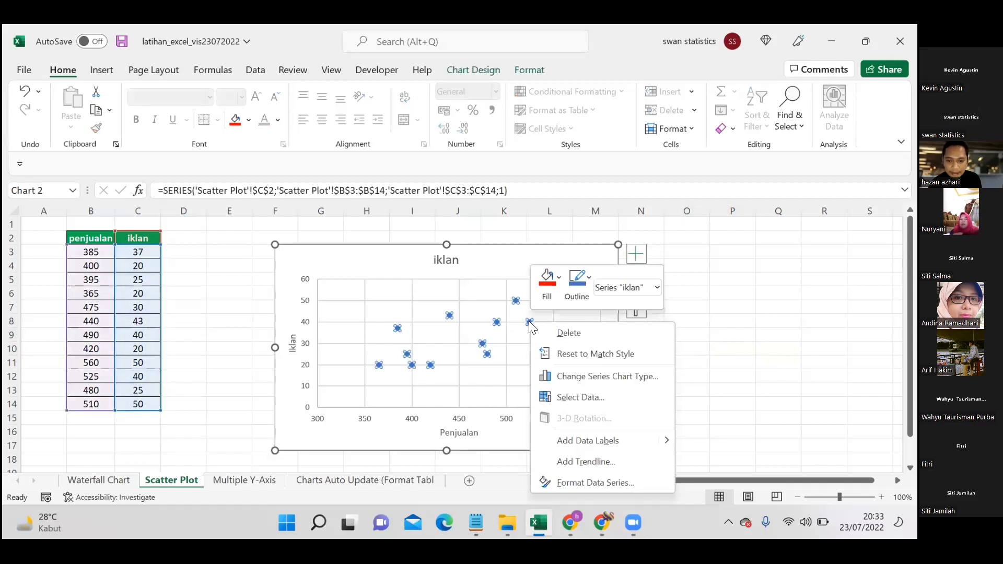
{"action": "left_click", "coordinate": [613, 485]}
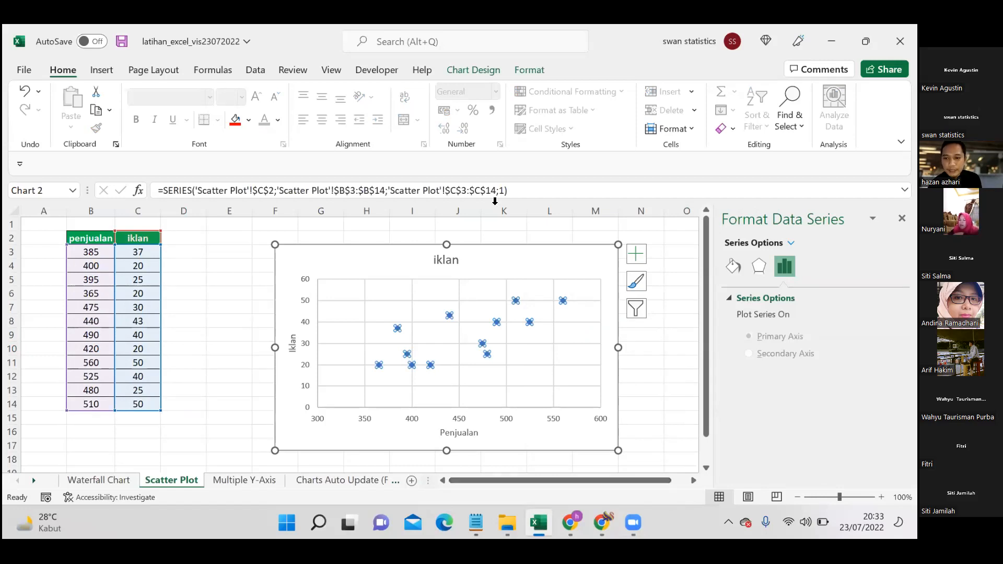
{"action": "left_click", "coordinate": [735, 265]}
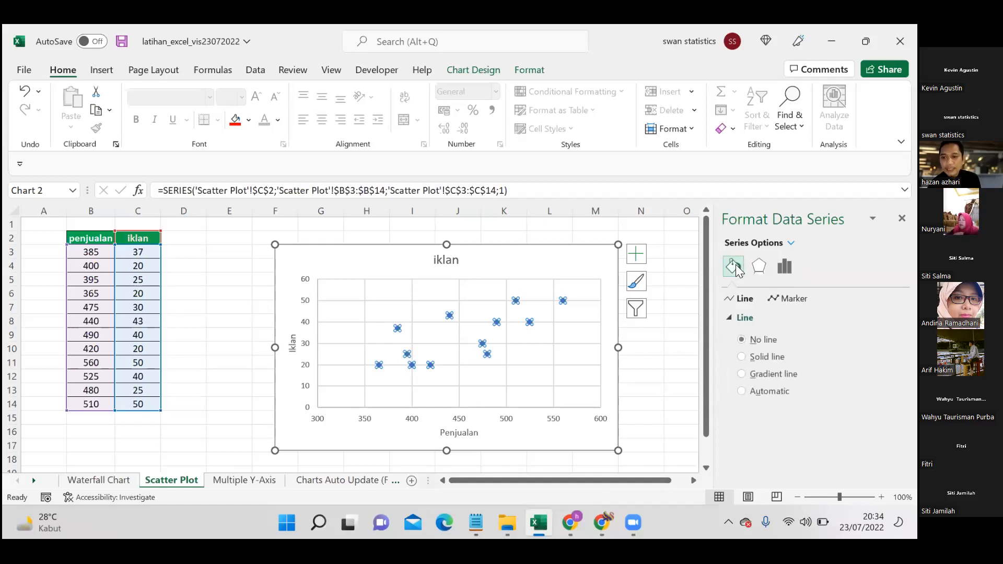
{"action": "left_click", "coordinate": [788, 301]}
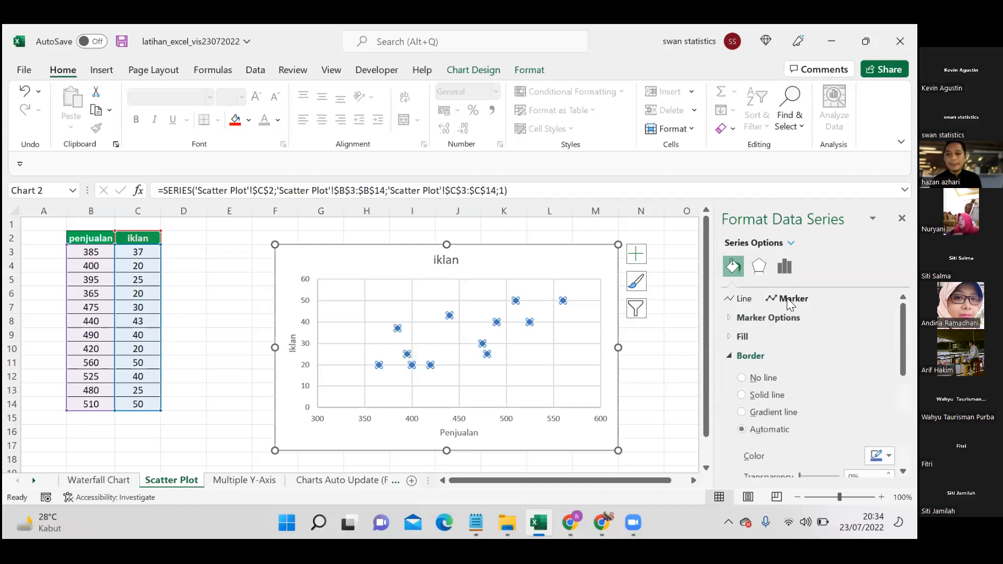
{"action": "left_click", "coordinate": [768, 320]}
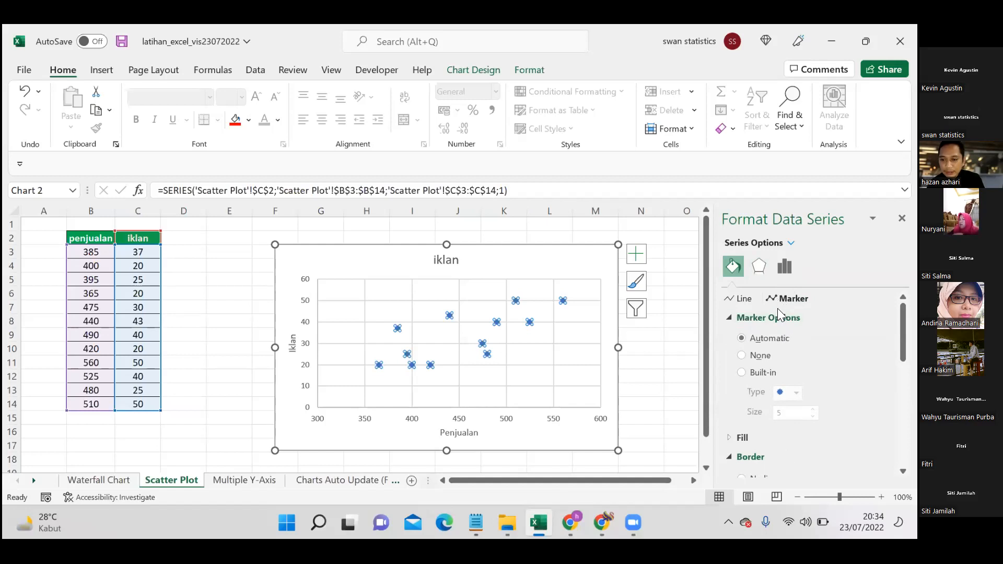
{"action": "left_click", "coordinate": [742, 374]}
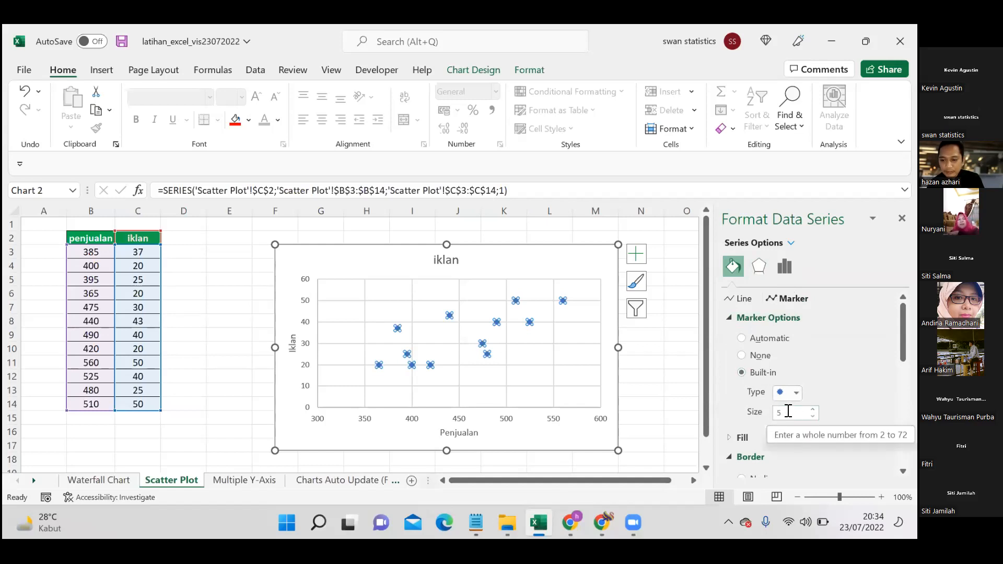
{"action": "left_click", "coordinate": [813, 409]}
{"action": "left_click", "coordinate": [813, 409]}
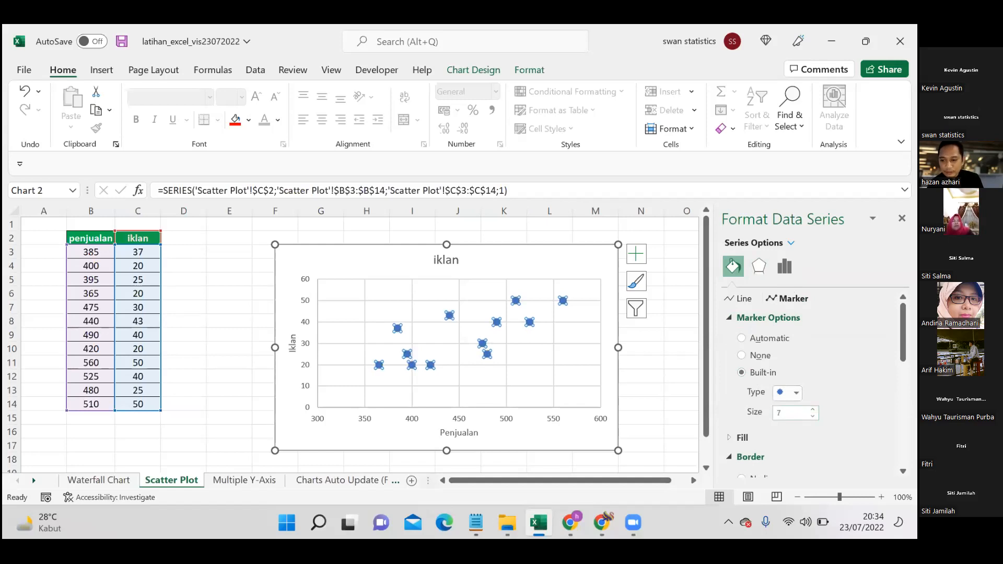
Set the fill colour of the iklan series markers to standard red
{"action": "scroll", "coordinate": [815, 387], "scroll_direction": "down", "scroll_amount": 3}
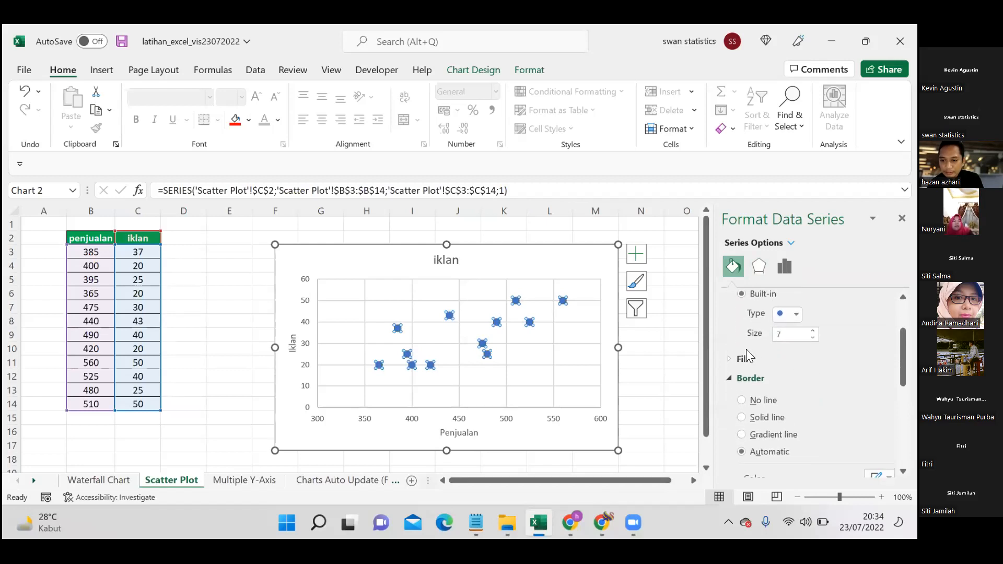
{"action": "left_click", "coordinate": [743, 359]}
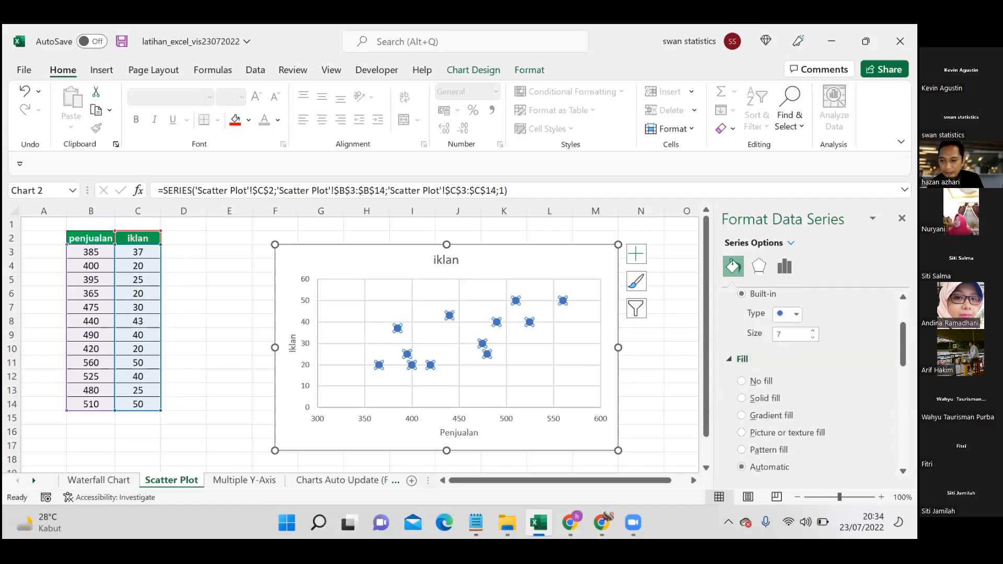
{"action": "scroll", "coordinate": [743, 360], "scroll_direction": "down", "scroll_amount": 1}
{"action": "scroll", "coordinate": [770, 376], "scroll_direction": "down", "scroll_amount": 3}
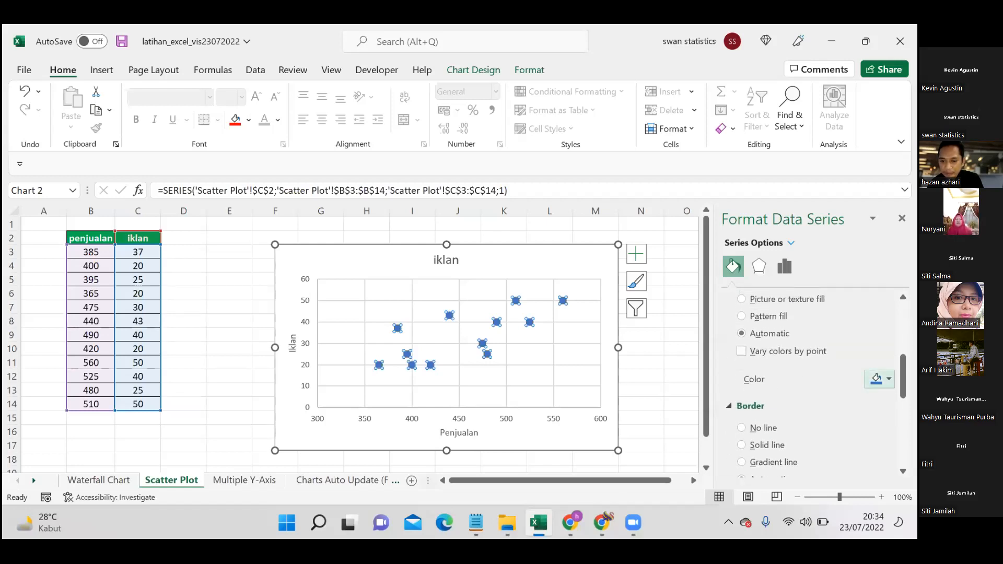
{"action": "left_click", "coordinate": [883, 379]}
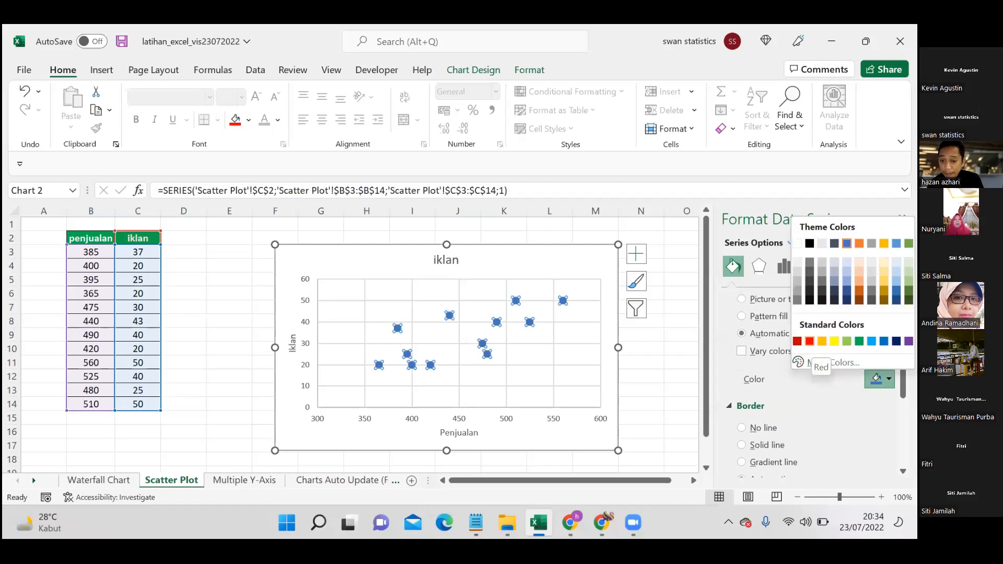
{"action": "left_click", "coordinate": [809, 341]}
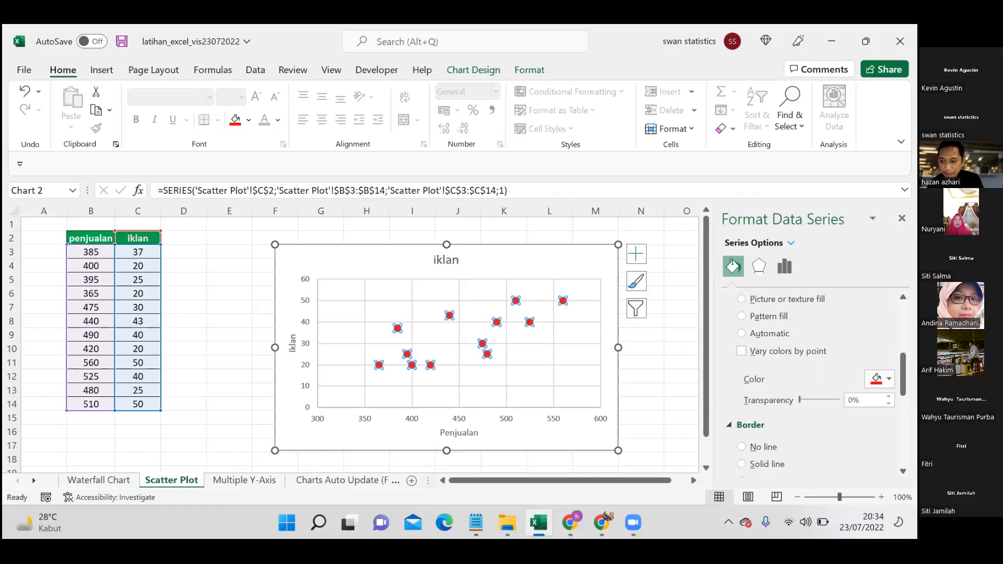
Set the marker border colour to black, then close the series formatting settings and deselect the chart
{"action": "scroll", "coordinate": [815, 384], "scroll_direction": "down", "scroll_amount": 3}
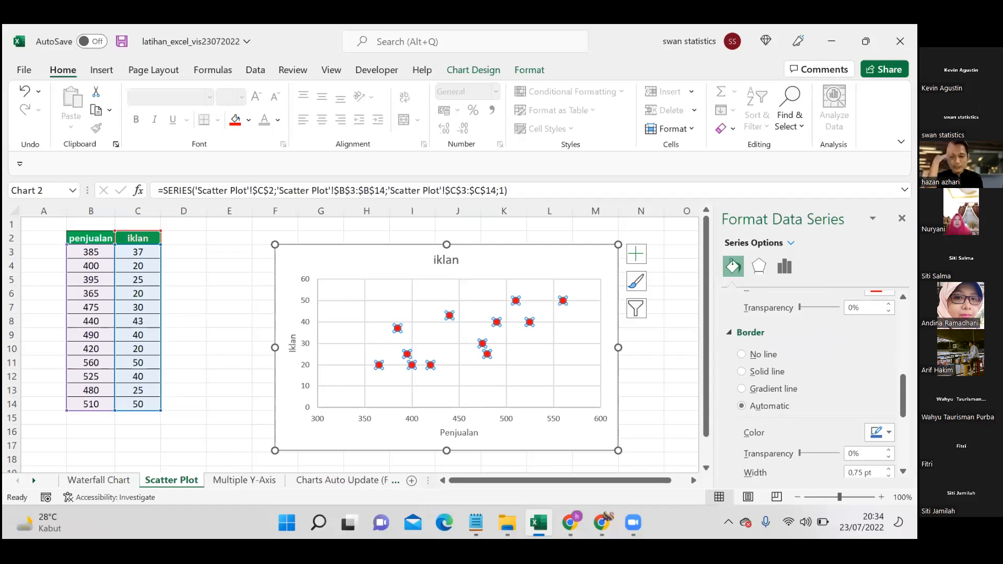
{"action": "left_click", "coordinate": [888, 433]}
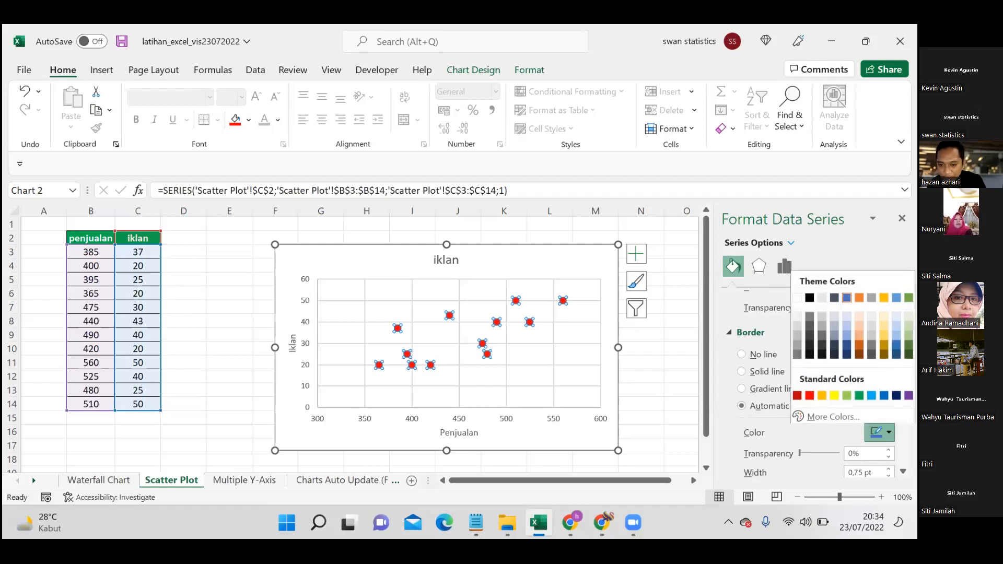
{"action": "left_click", "coordinate": [811, 298]}
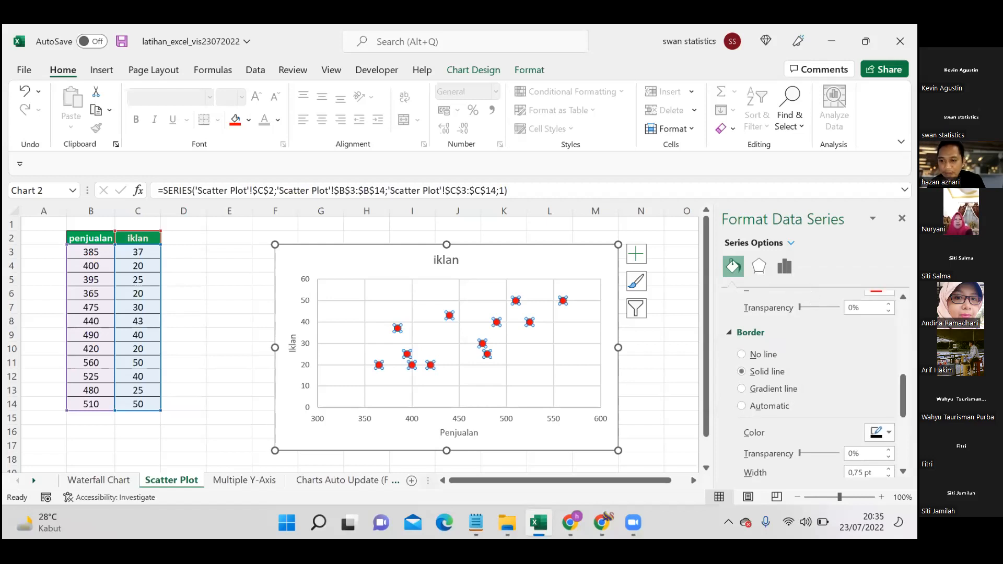
{"action": "left_click", "coordinate": [902, 218]}
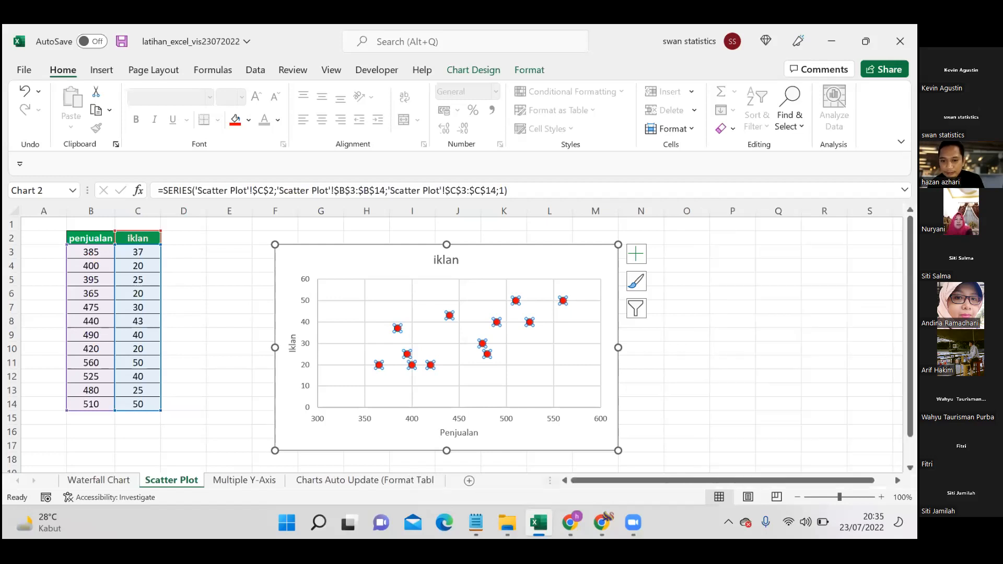
{"action": "left_click", "coordinate": [745, 338]}
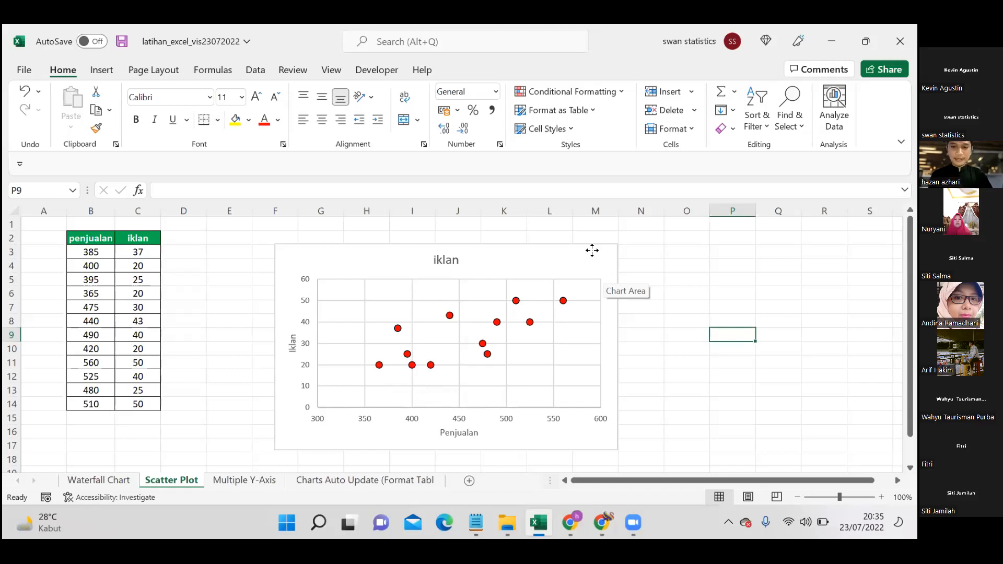
{"action": "left_click", "coordinate": [592, 254]}
{"action": "left_click", "coordinate": [636, 255]}
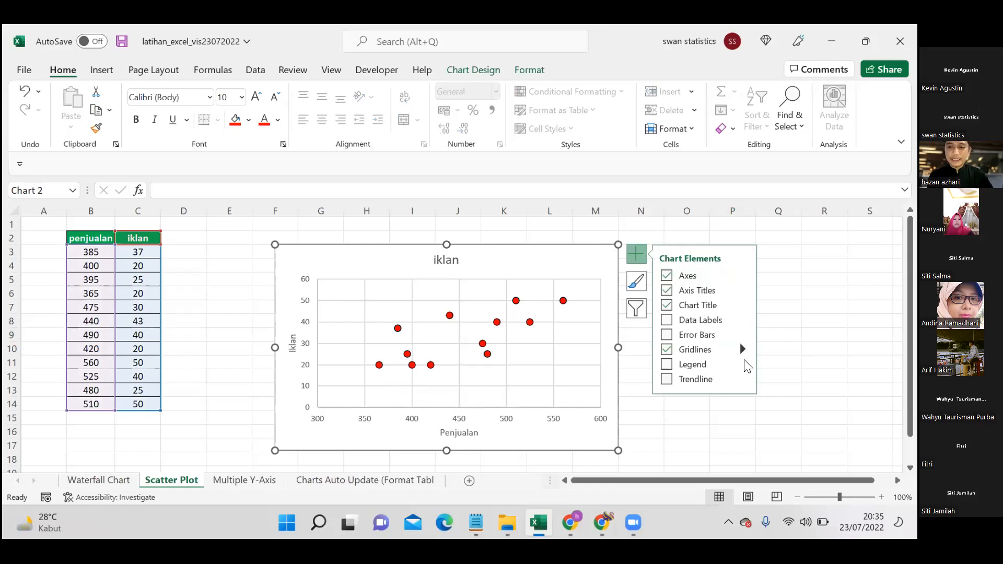
{"action": "left_click", "coordinate": [743, 381]}
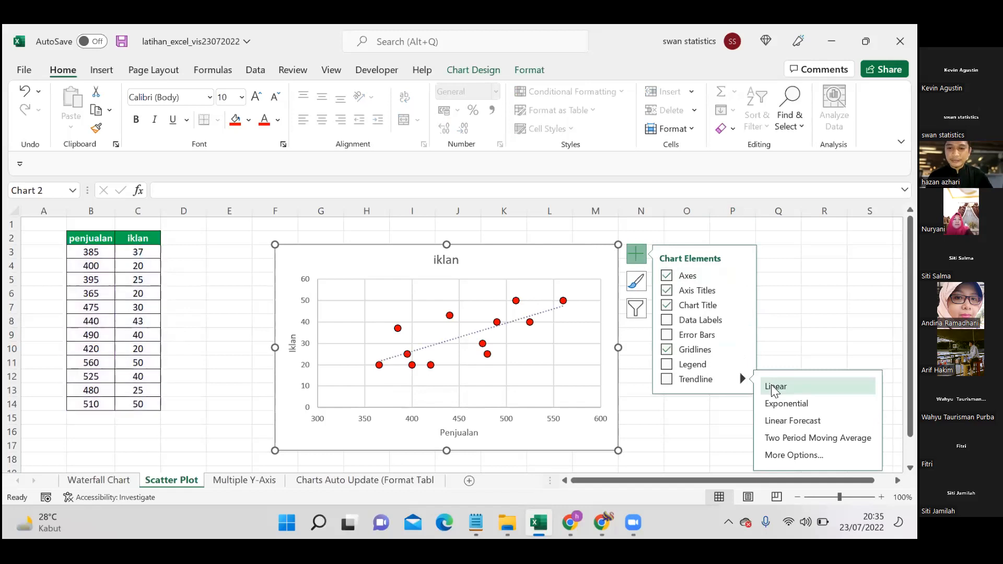
{"action": "left_click", "coordinate": [778, 321]}
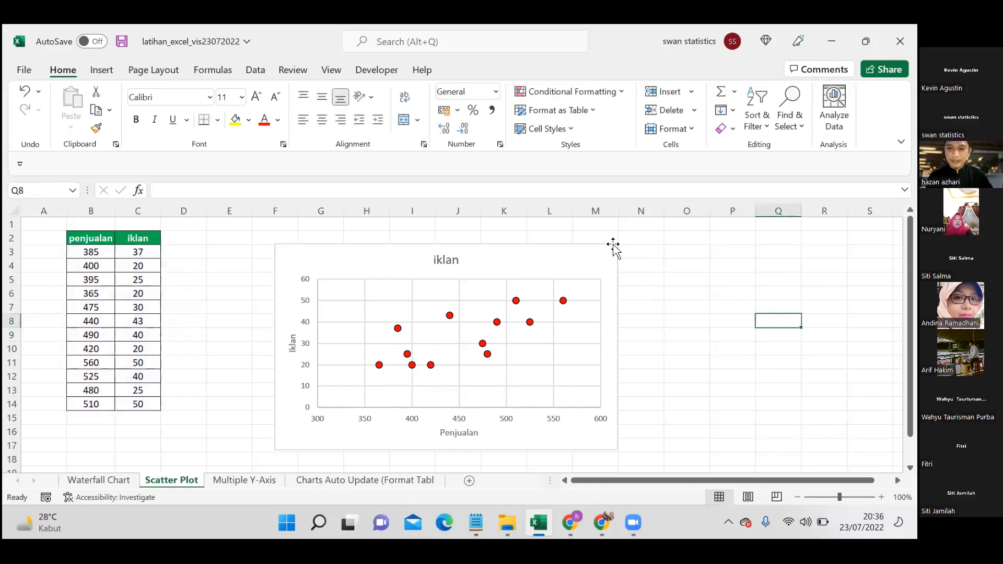
Add a linear trendline to the scatter chart and deselect the chart
{"action": "left_click", "coordinate": [588, 254]}
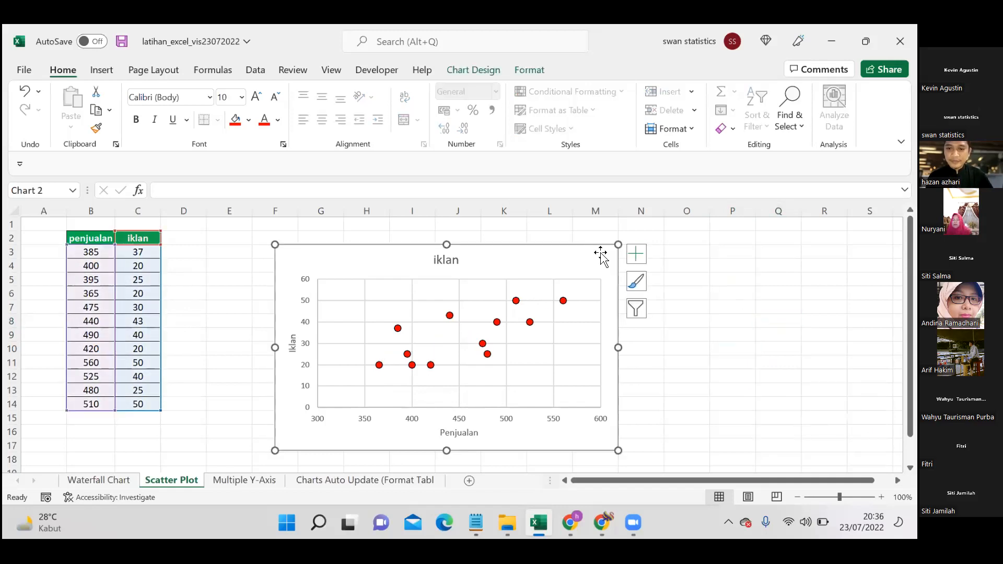
{"action": "left_click", "coordinate": [637, 256]}
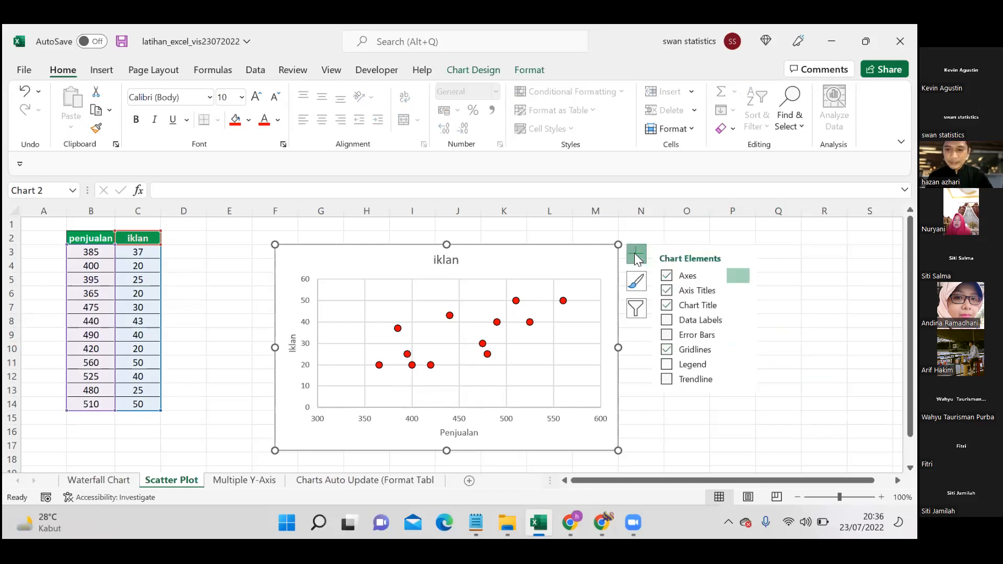
{"action": "left_click", "coordinate": [740, 377]}
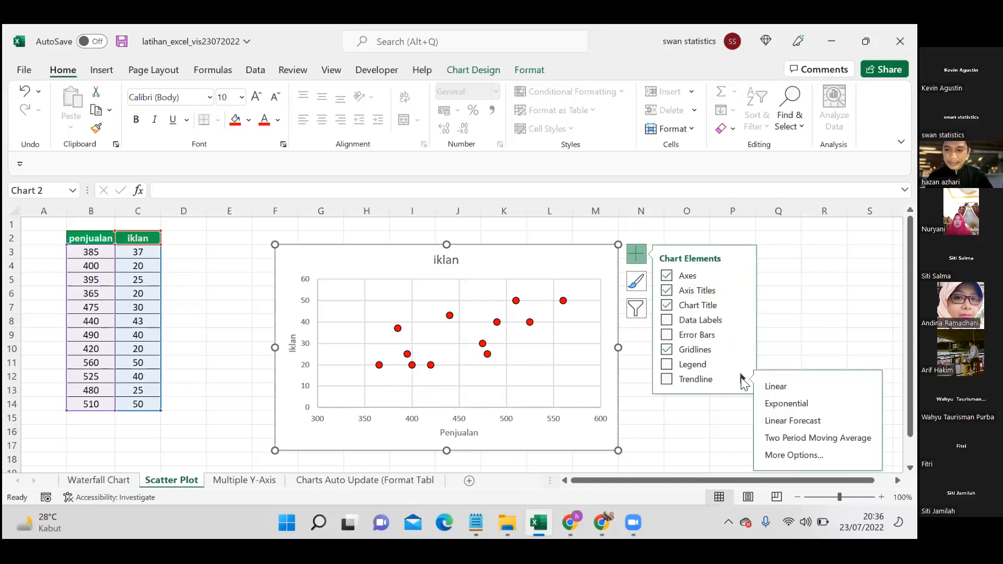
{"action": "left_click", "coordinate": [777, 387]}
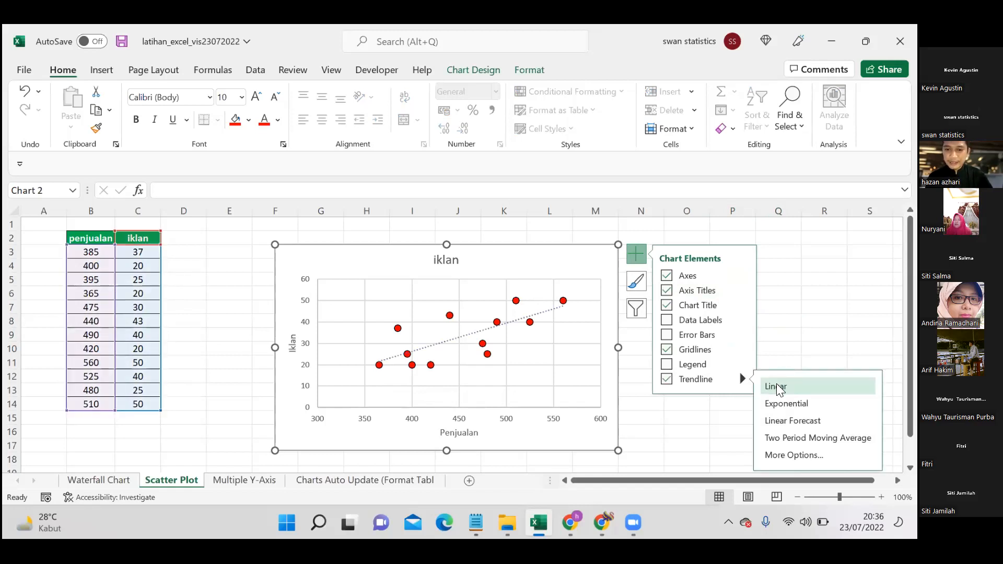
{"action": "left_click", "coordinate": [824, 320]}
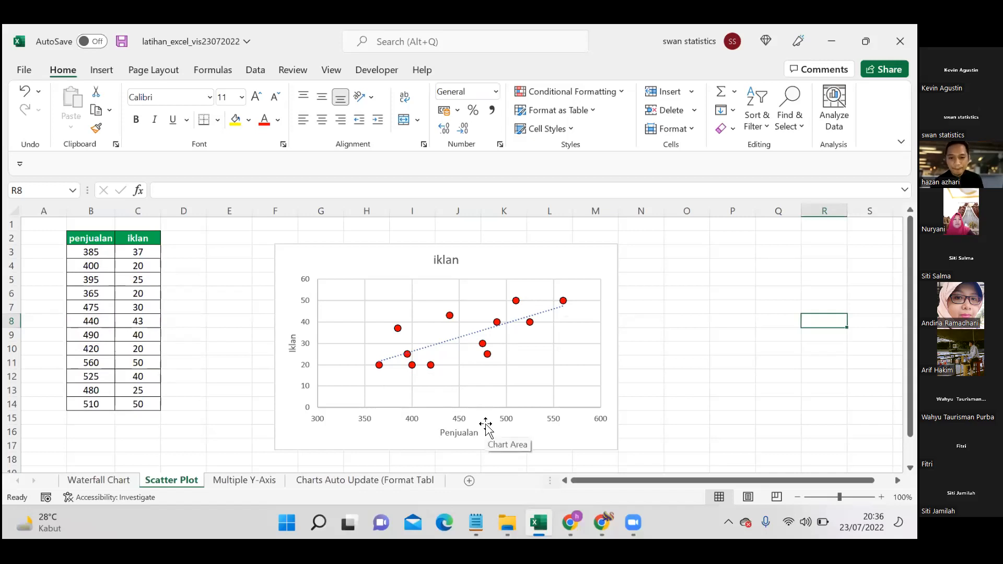
{"action": "left_click", "coordinate": [425, 244]}
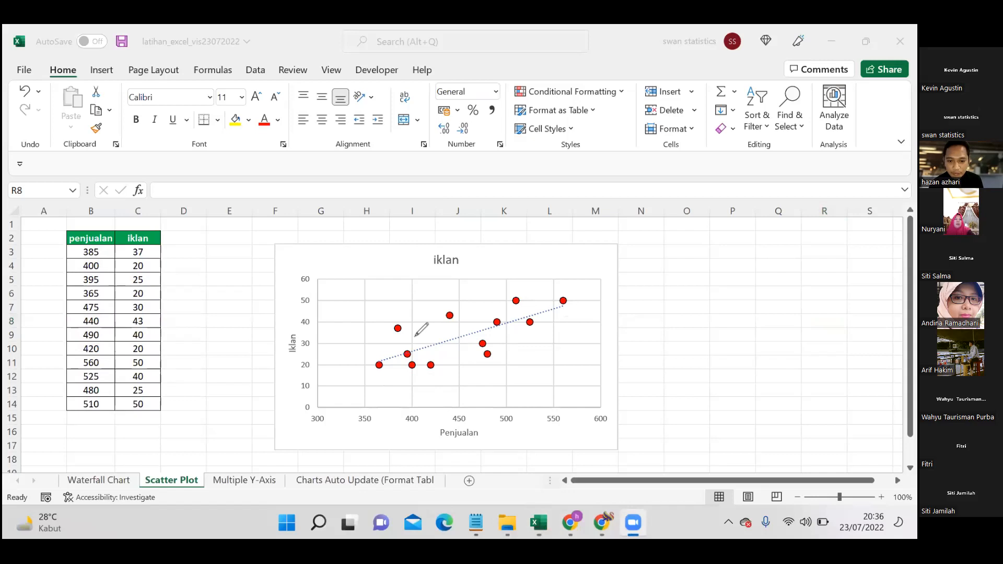
{"action": "left_click_drag", "start_coordinate": [384, 352], "coordinate": [546, 298]}
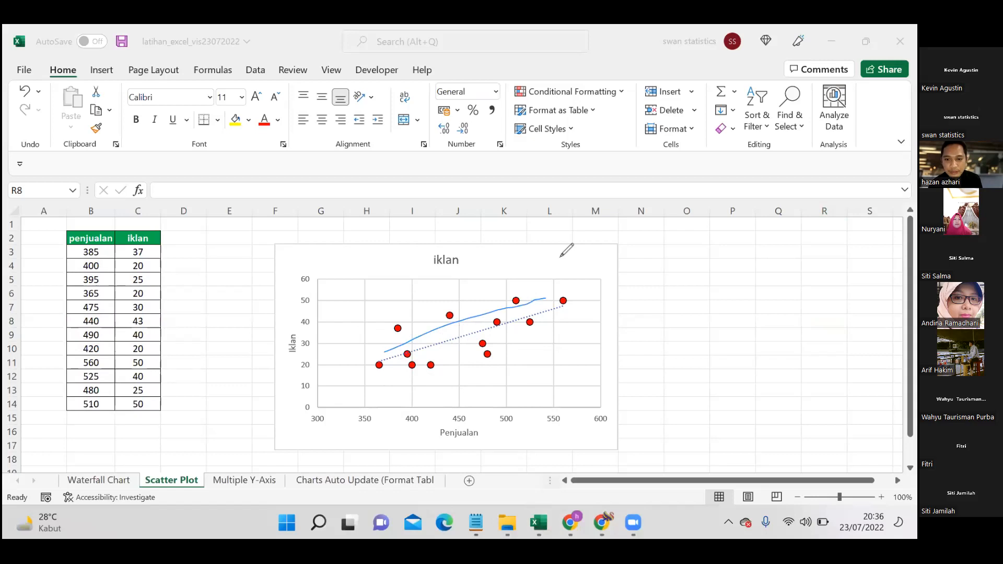
{"action": "key", "text": "ctrl+z"}
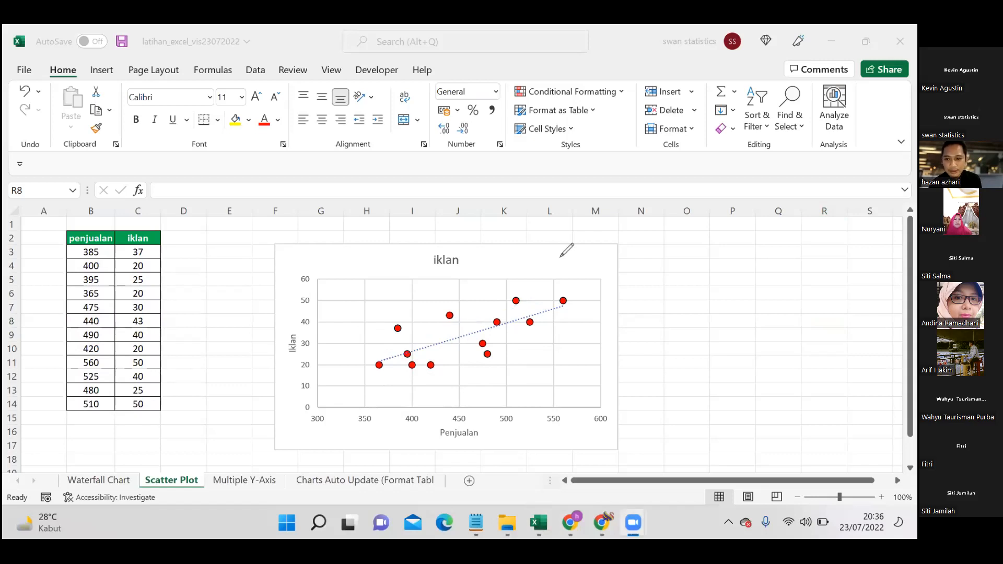
Set the outline colour of the iklan series trendline to black and deselect the chart
{"action": "left_click", "coordinate": [516, 326]}
{"action": "left_click", "coordinate": [516, 325]}
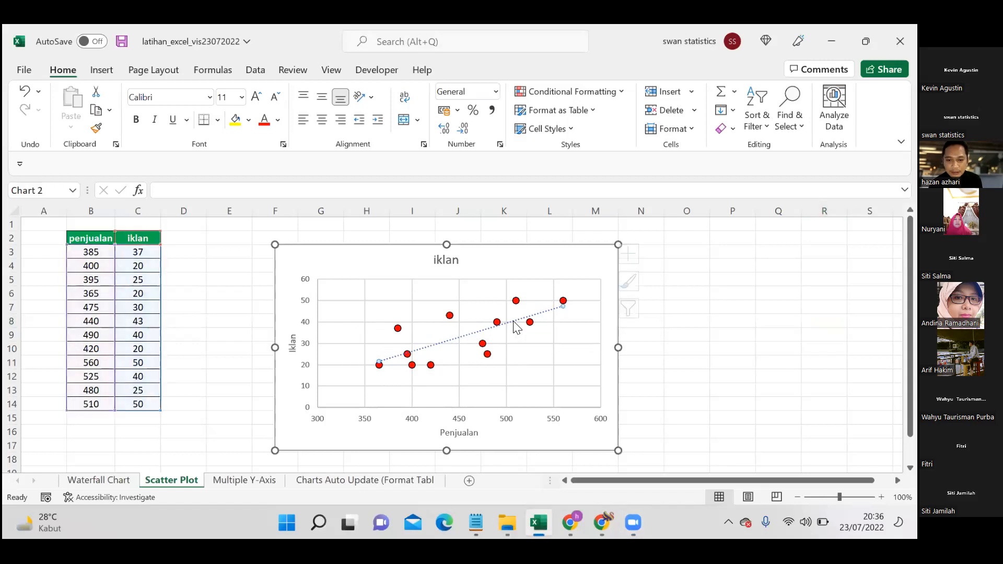
{"action": "left_click", "coordinate": [665, 320]}
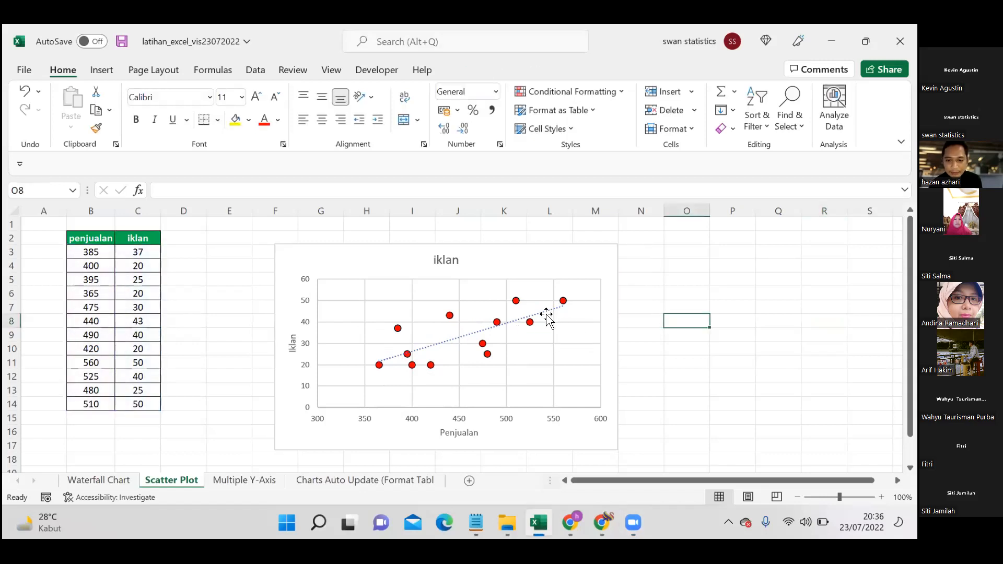
{"action": "left_click", "coordinate": [538, 317]}
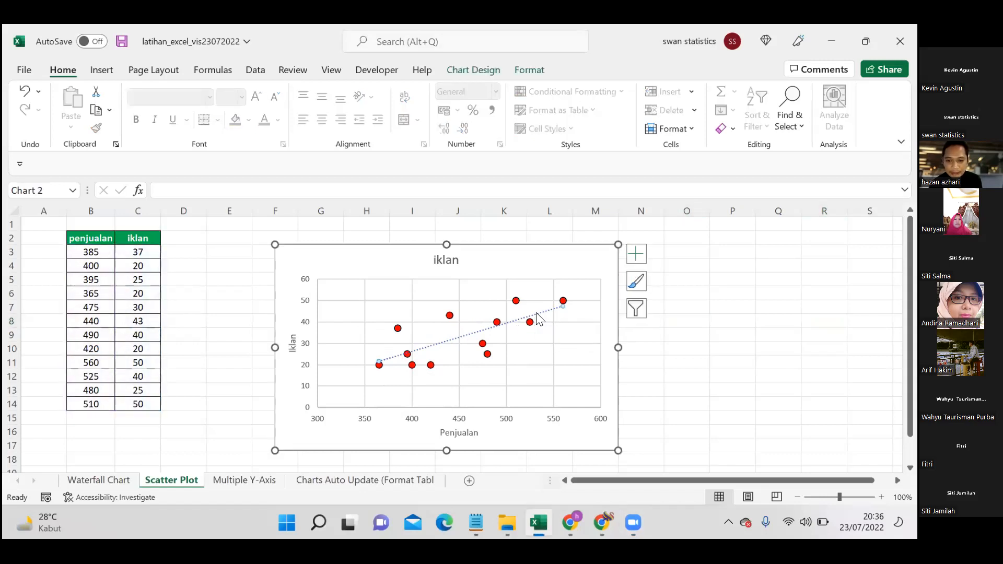
{"action": "right_click", "coordinate": [538, 317]}
{"action": "left_click", "coordinate": [586, 274]}
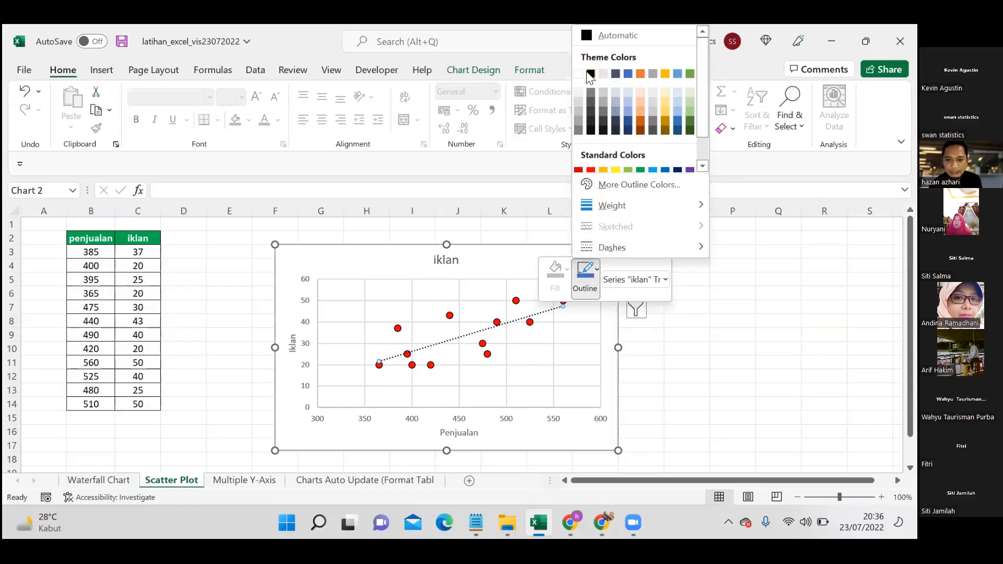
{"action": "left_click", "coordinate": [590, 75]}
{"action": "left_click", "coordinate": [715, 277]}
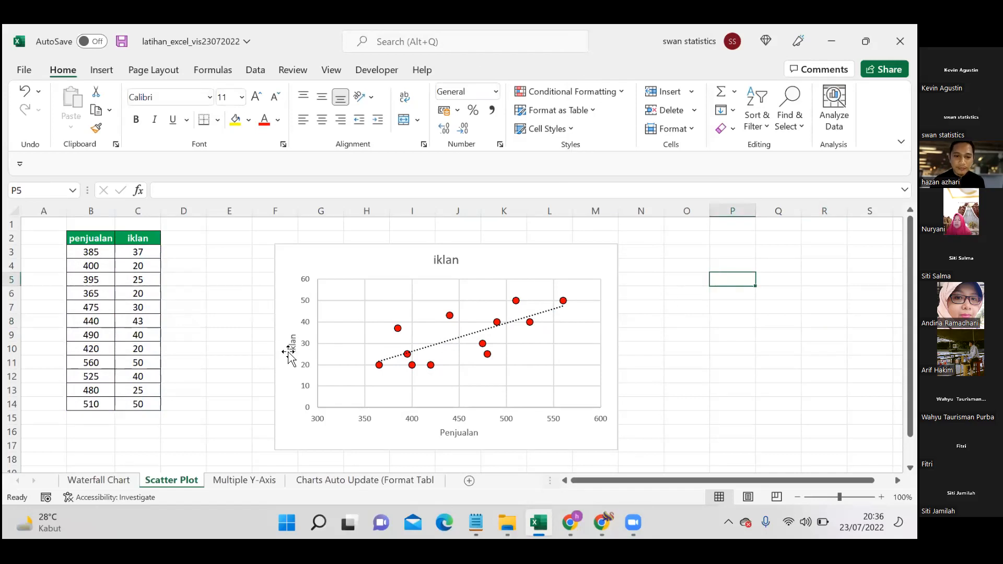
Set the font of the Iklan and Penjualan axis titles to Abadi and deselect the chart
{"action": "left_click", "coordinate": [293, 346]}
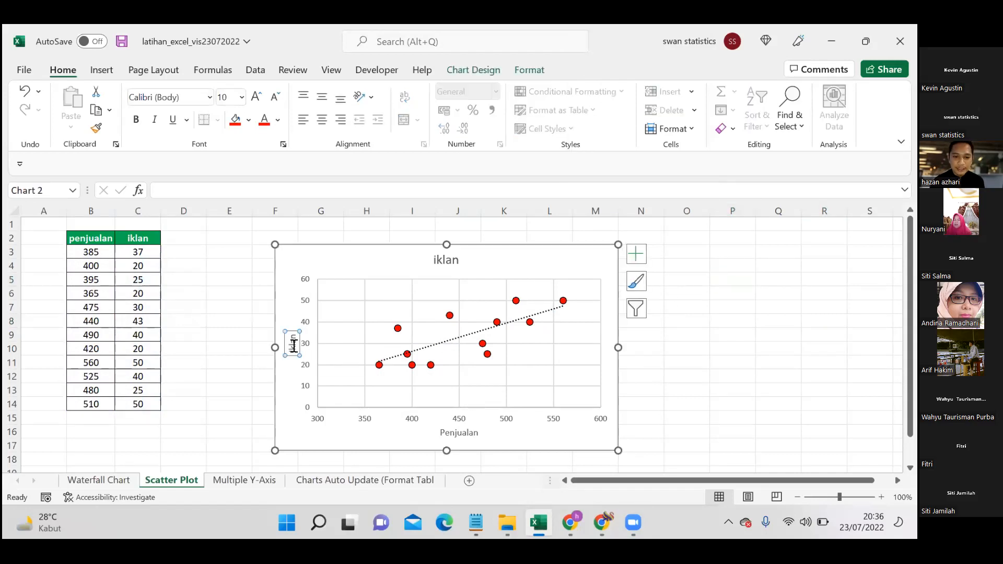
{"action": "left_click", "coordinate": [210, 97]}
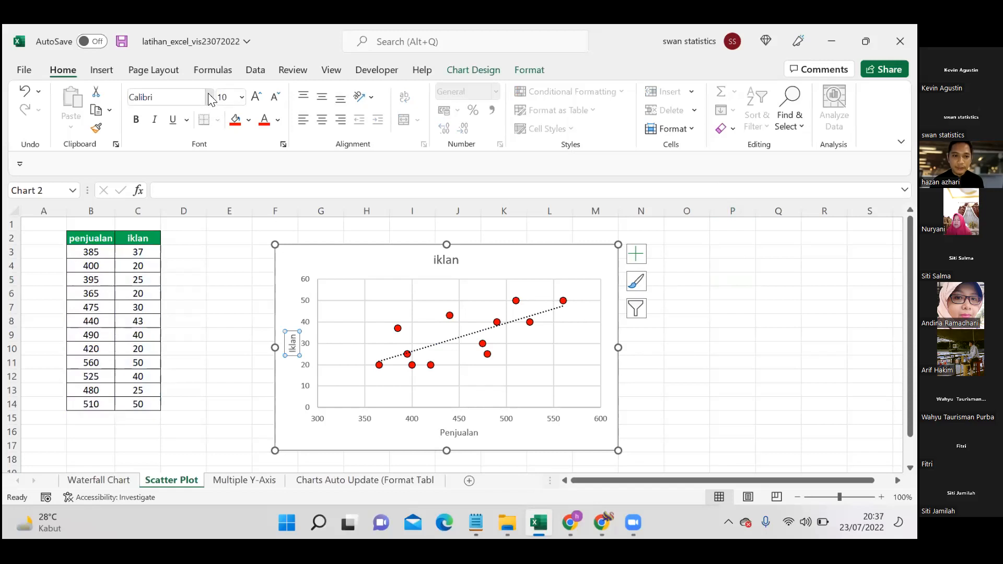
{"action": "left_click", "coordinate": [162, 238]}
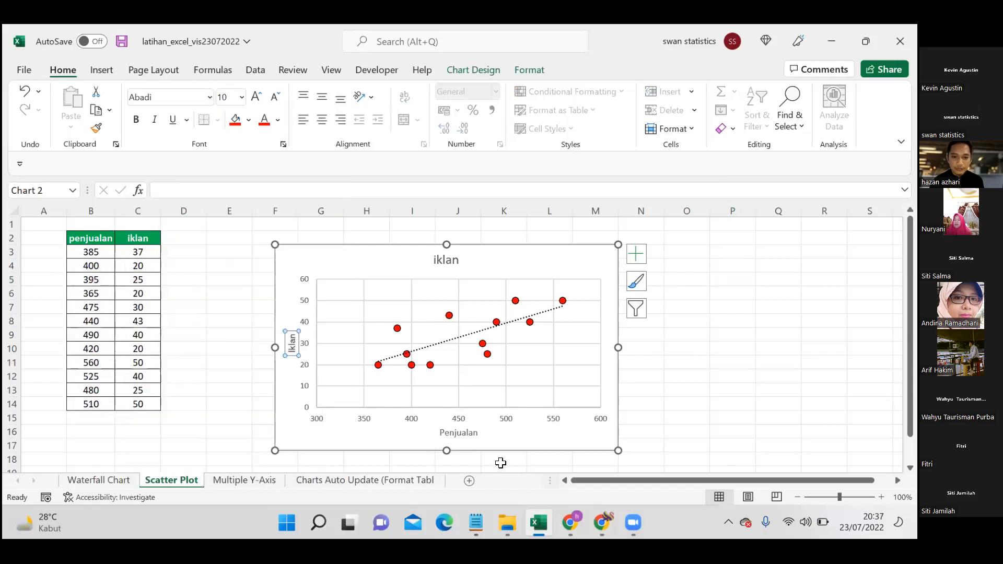
{"action": "left_click", "coordinate": [463, 441]}
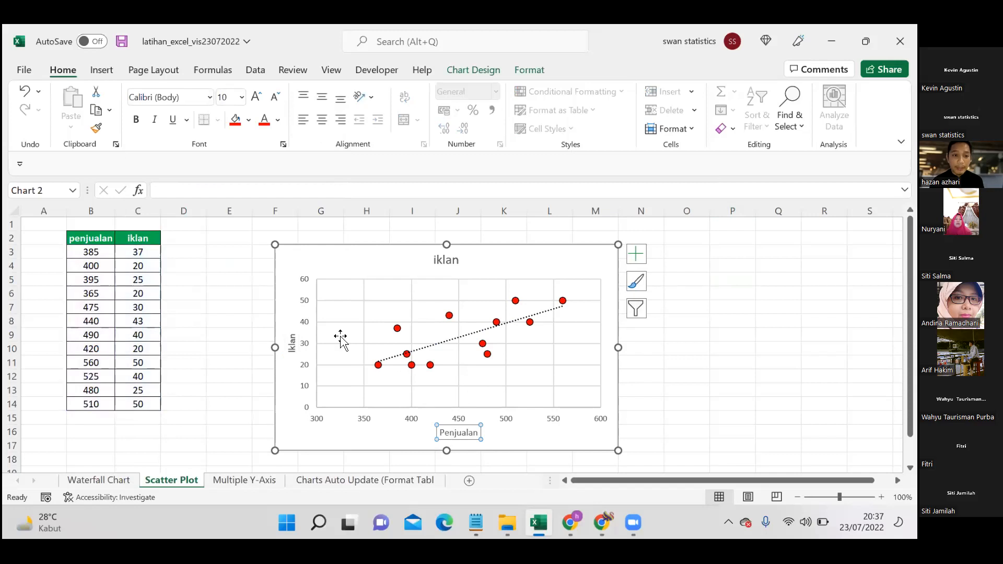
{"action": "left_click", "coordinate": [210, 98]}
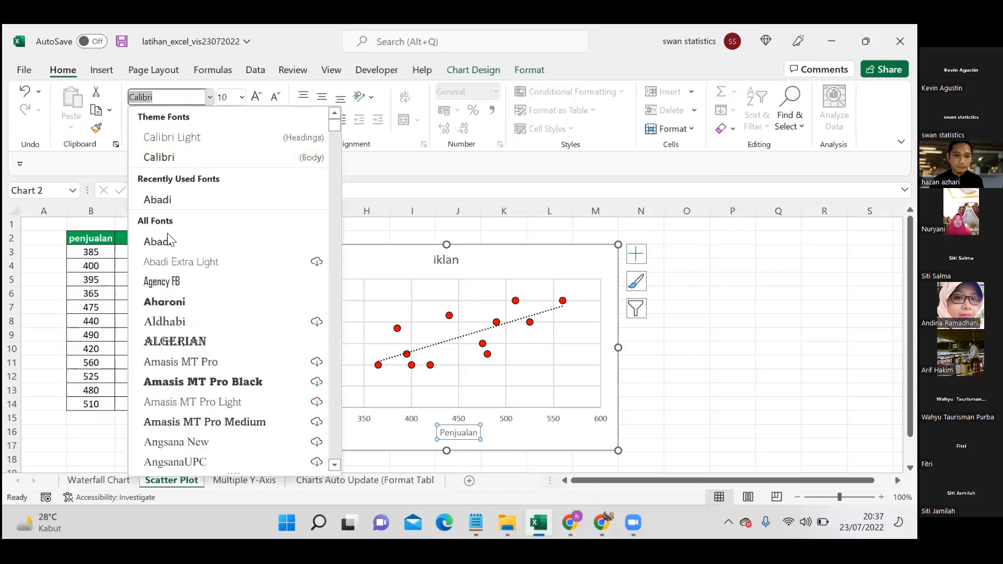
{"action": "left_click", "coordinate": [720, 403]}
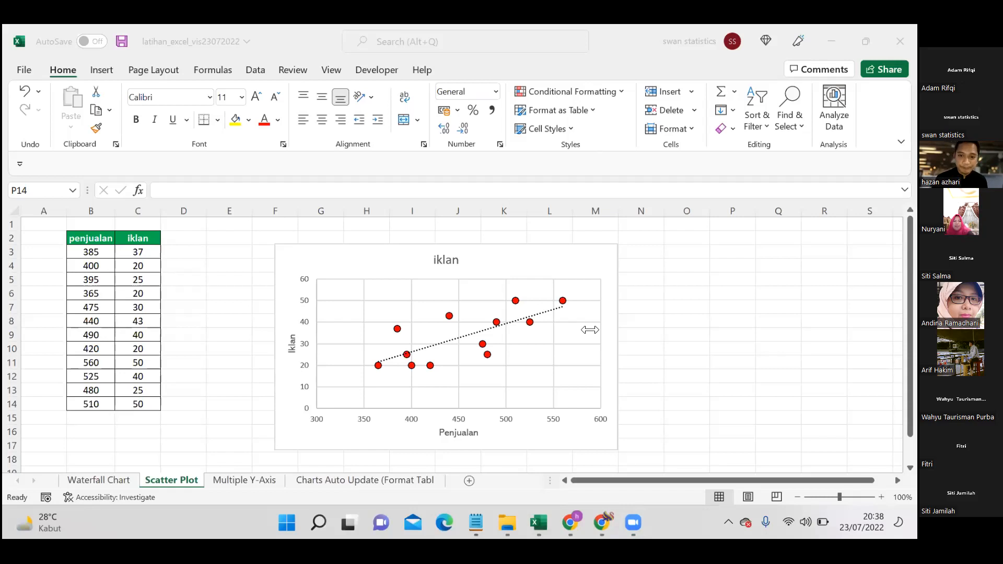
{"action": "left_click", "coordinate": [752, 306]}
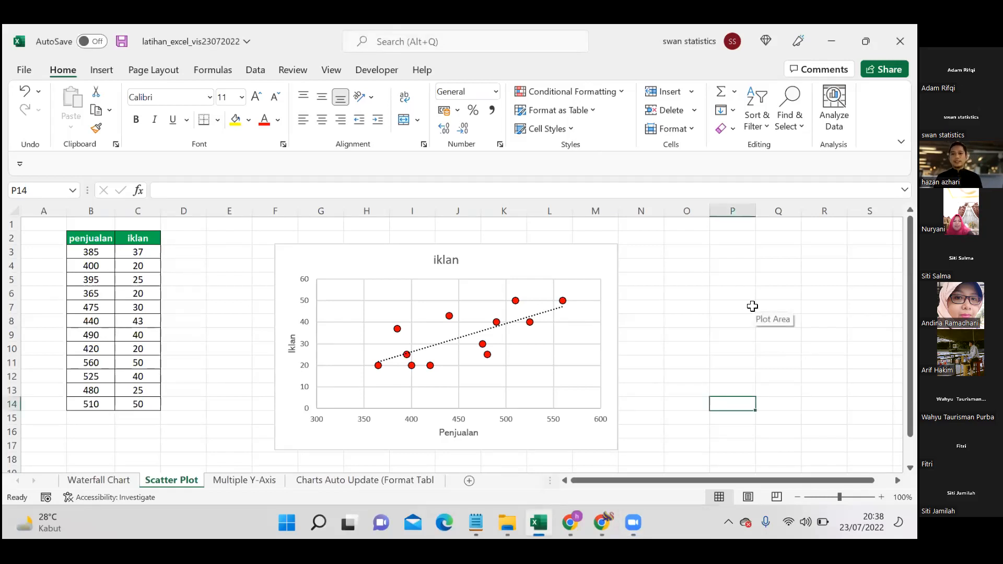
{"action": "left_click", "coordinate": [420, 220]}
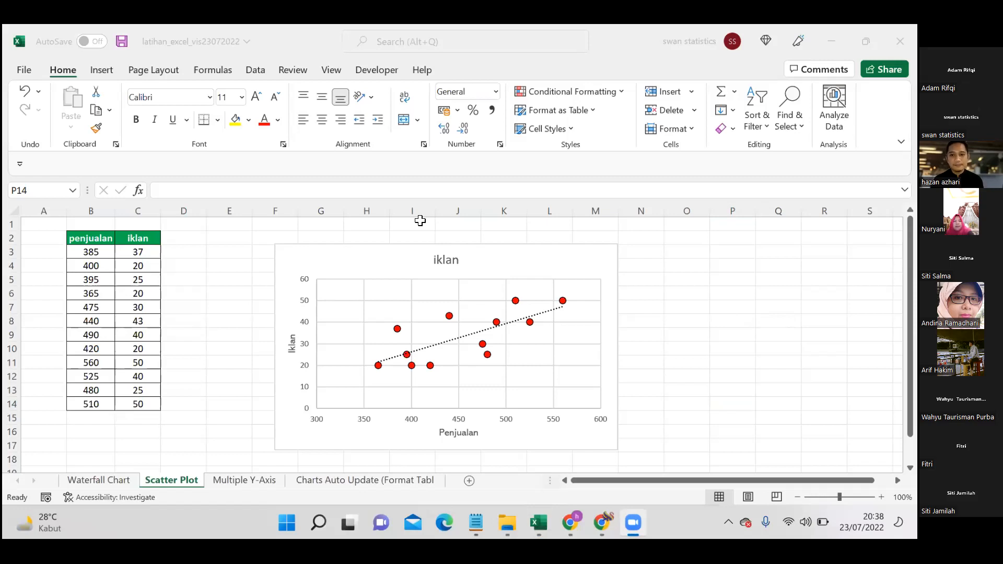
{"action": "left_click", "coordinate": [722, 291]}
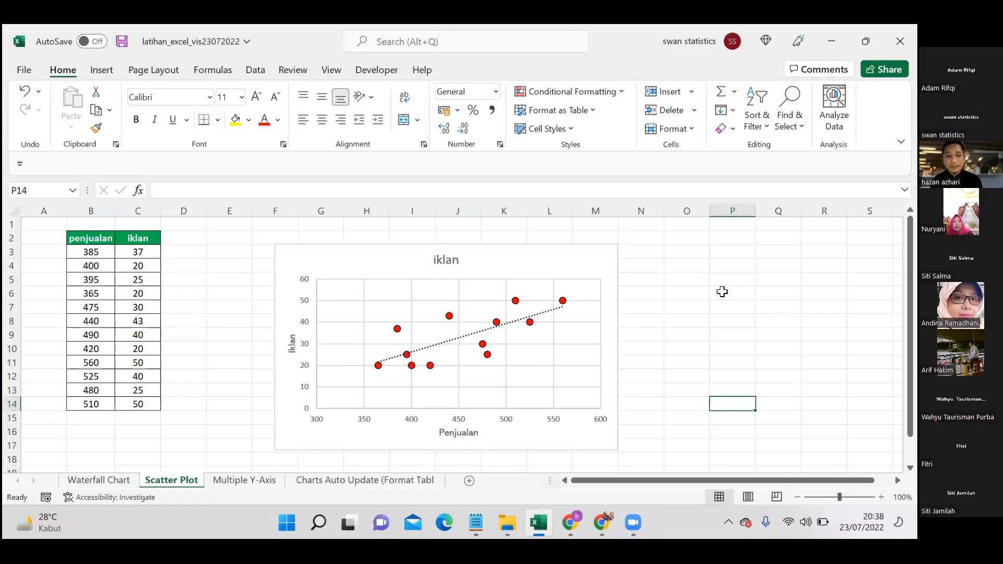
{"action": "left_click_drag", "start_coordinate": [89, 238], "coordinate": [152, 421]}
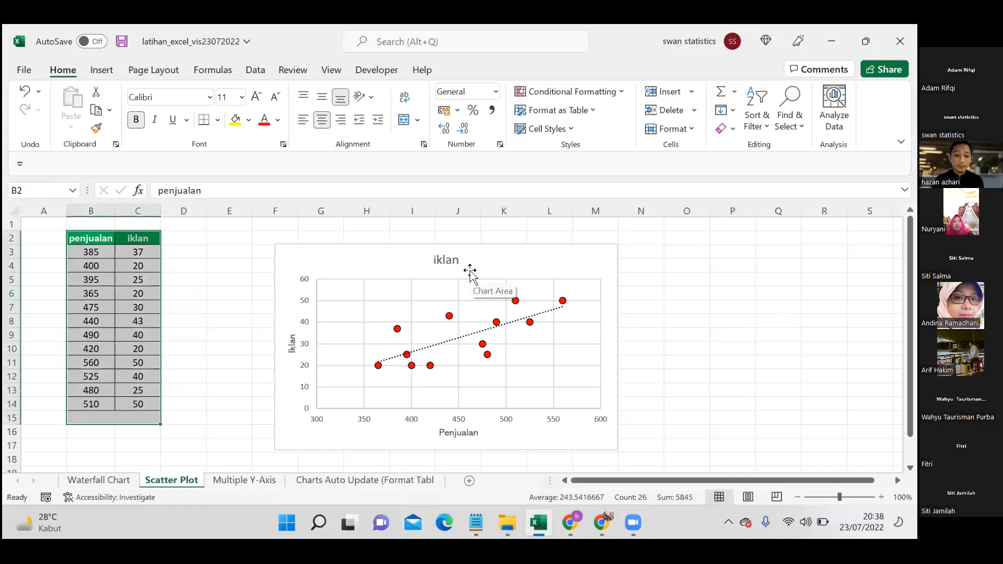
{"action": "left_click", "coordinate": [438, 292]}
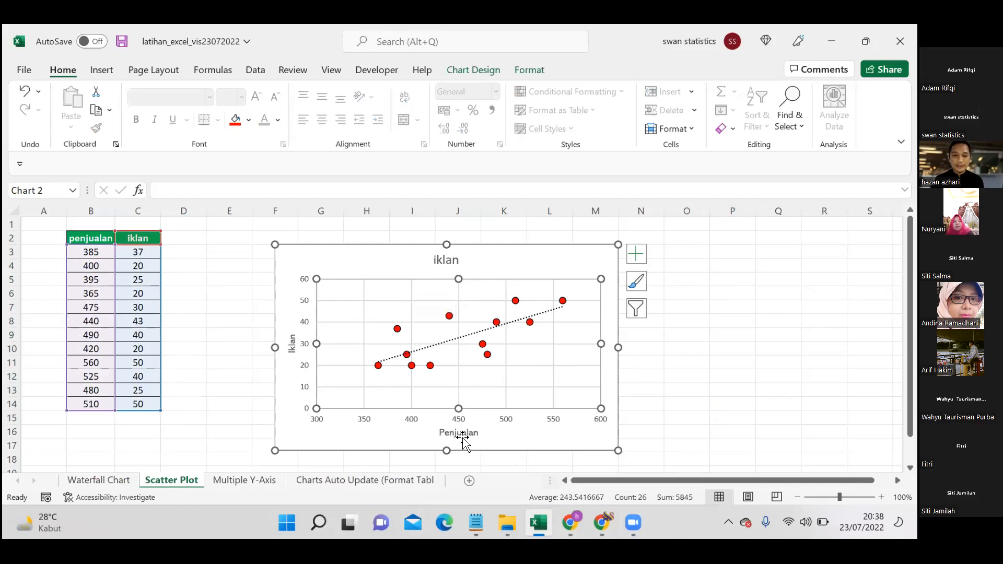
{"action": "right_click", "coordinate": [440, 296]}
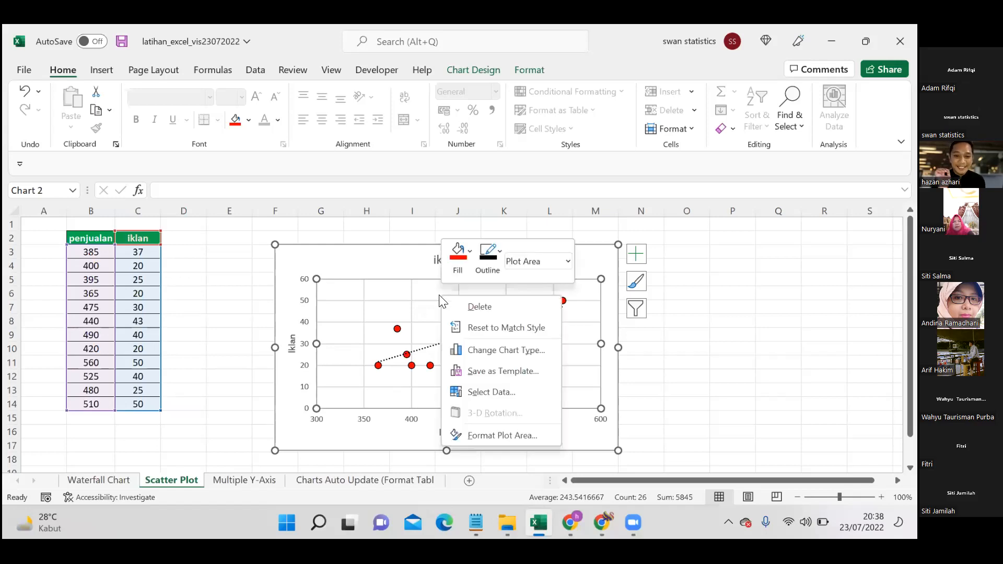
{"action": "left_click", "coordinate": [527, 349]}
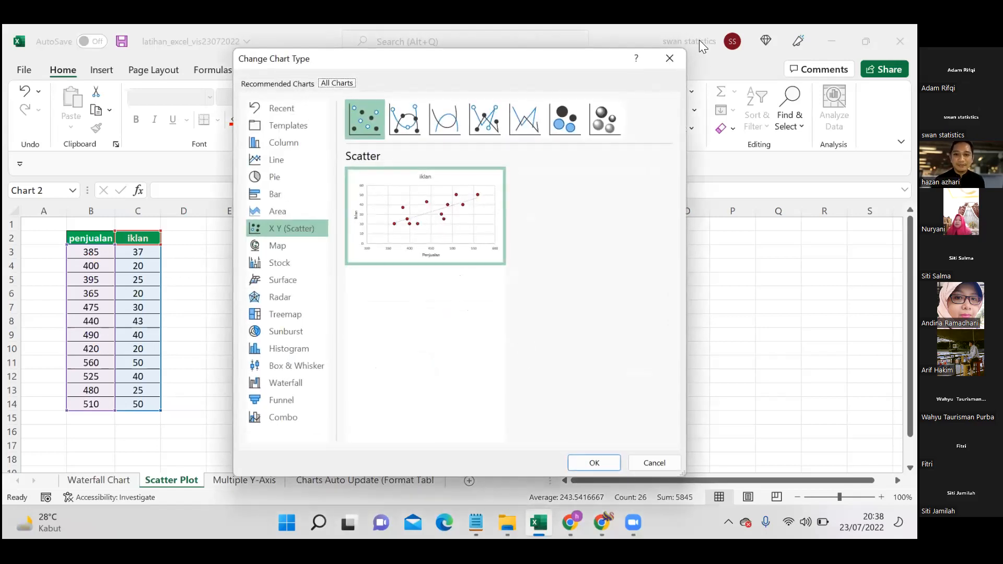
{"action": "left_click", "coordinate": [670, 58]}
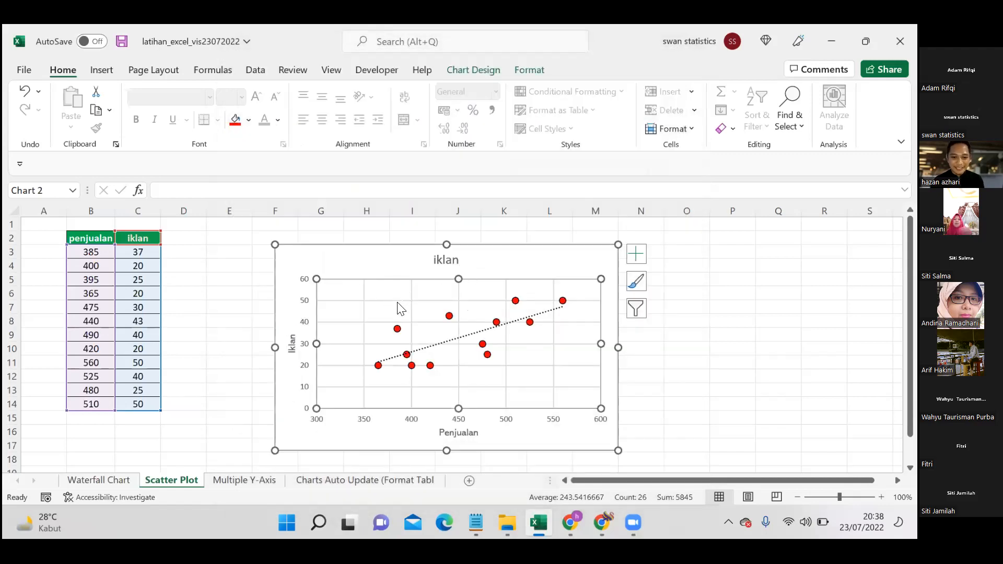
Try switching the rows and columns of the scatter chart's data source, revert the switch, and close the data source settings
{"action": "right_click", "coordinate": [400, 307]}
{"action": "left_click", "coordinate": [471, 395]}
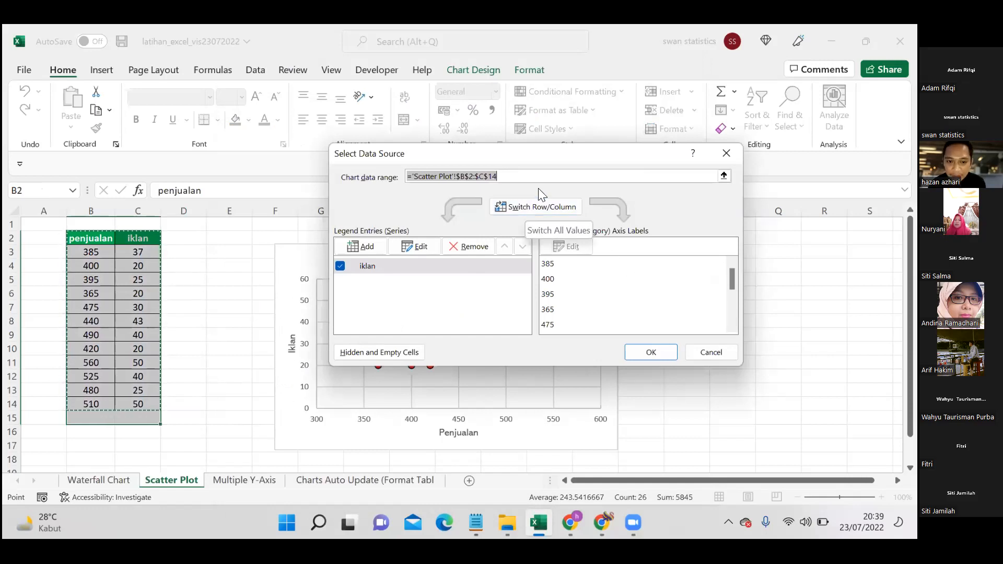
{"action": "left_click", "coordinate": [534, 208]}
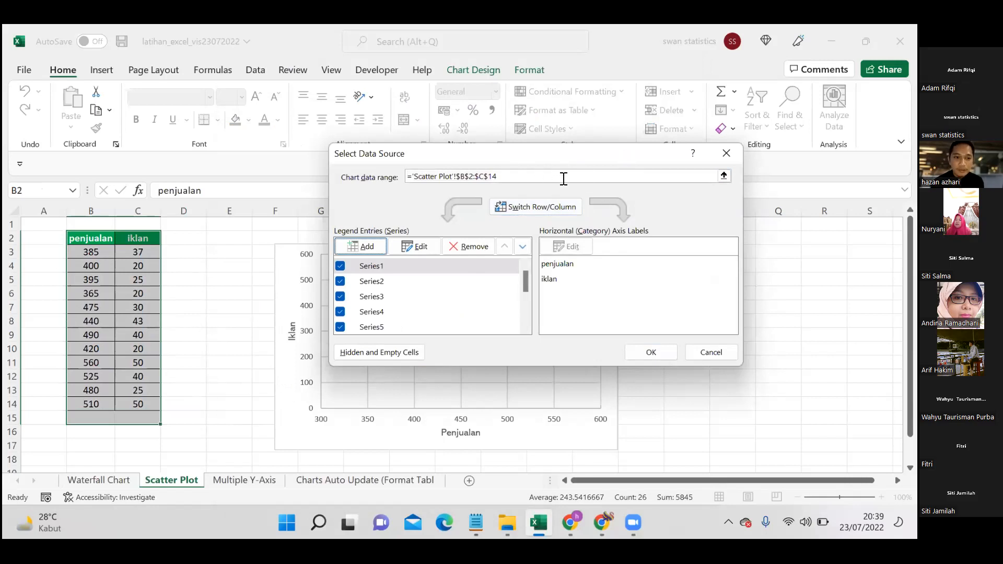
{"action": "left_click_drag", "start_coordinate": [622, 157], "coordinate": [563, 158]}
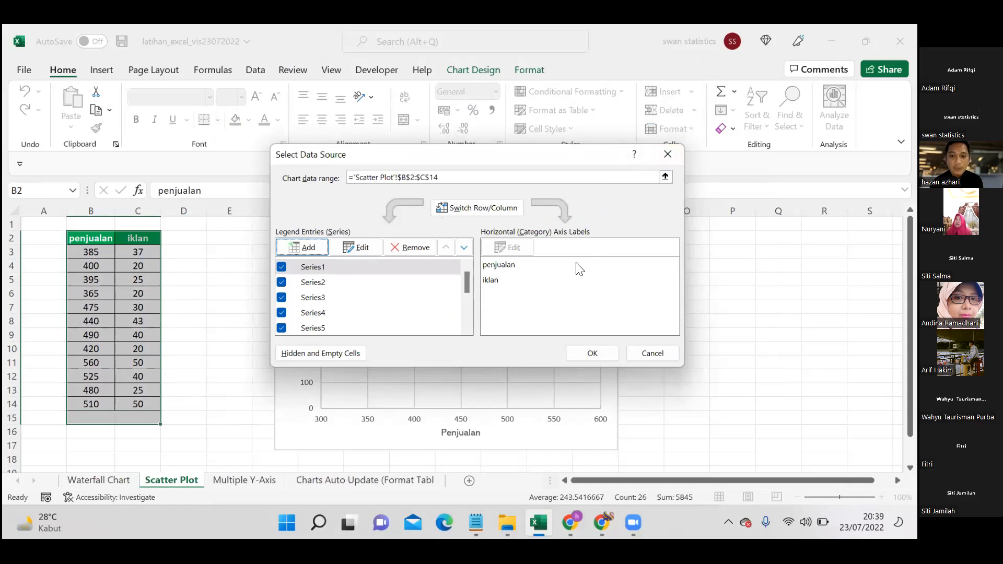
{"action": "left_click", "coordinate": [487, 208]}
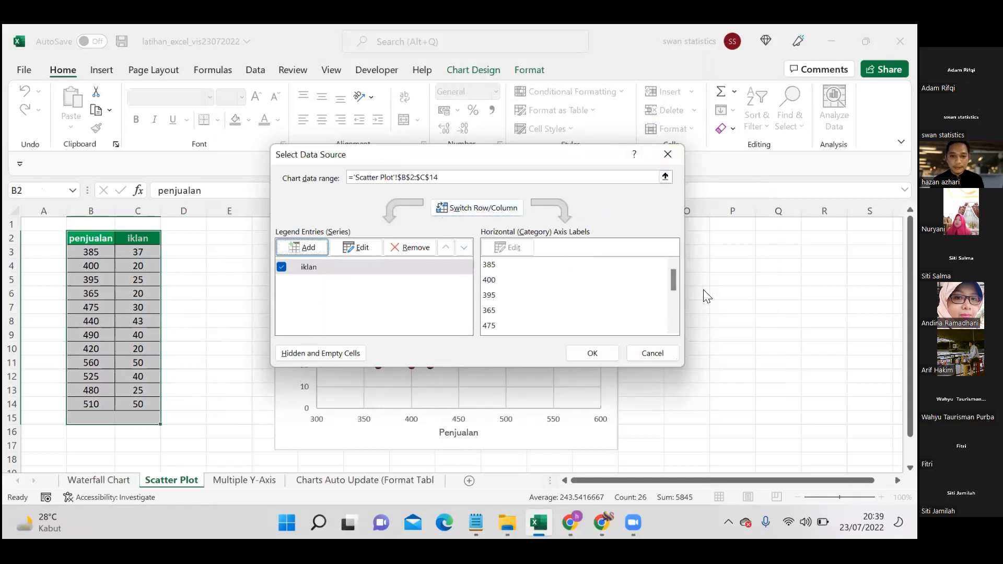
{"action": "left_click_drag", "start_coordinate": [673, 291], "coordinate": [681, 218]}
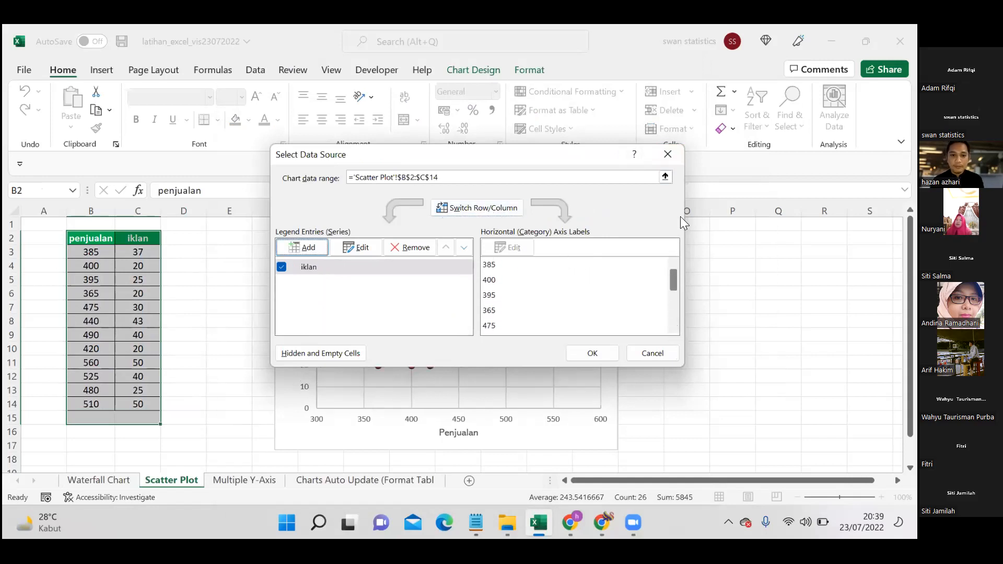
{"action": "left_click", "coordinate": [667, 155]}
{"action": "left_click", "coordinate": [681, 328]}
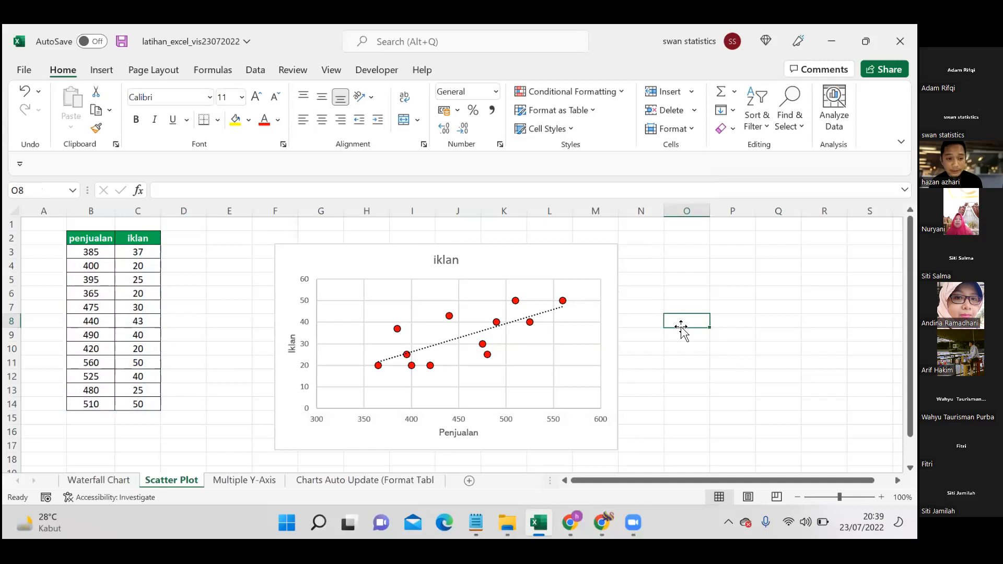
Copy the iklan values from C3:C14 into the empty column E, starting at E3
{"action": "left_click_drag", "start_coordinate": [145, 256], "coordinate": [152, 402]}
{"action": "key", "text": "ctrl+c"}
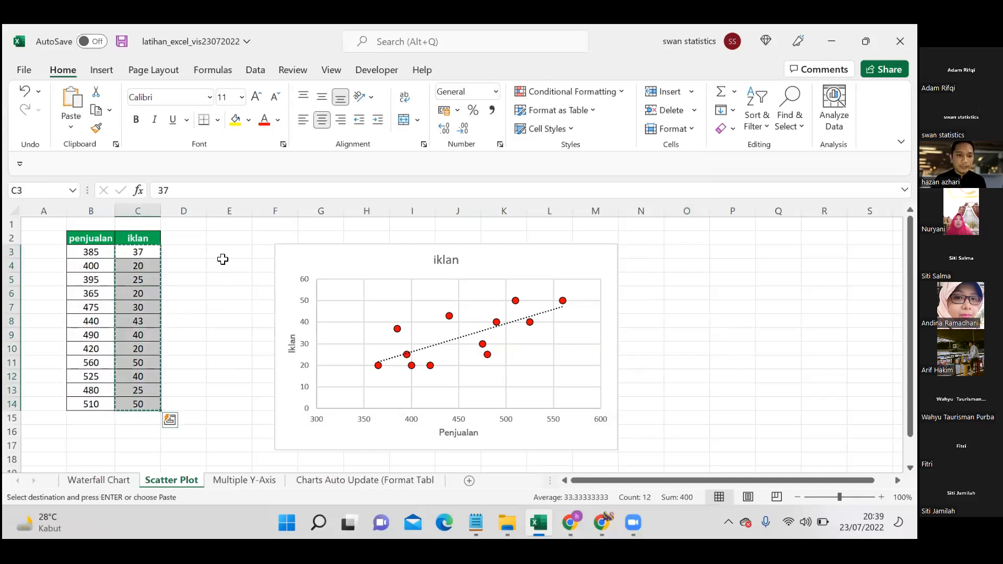
{"action": "left_click", "coordinate": [219, 251]}
{"action": "key", "text": "ctrl+v"}
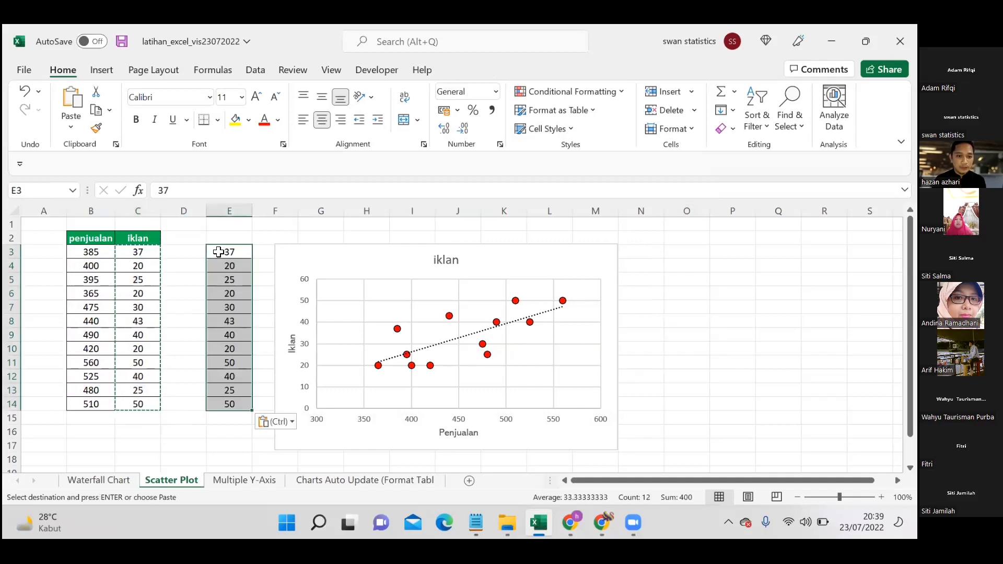
Copy the penjualan values from B3:B14 over the iklan values in C3:C14
{"action": "left_click_drag", "start_coordinate": [99, 251], "coordinate": [105, 403]}
{"action": "key", "text": "ctrl+c"}
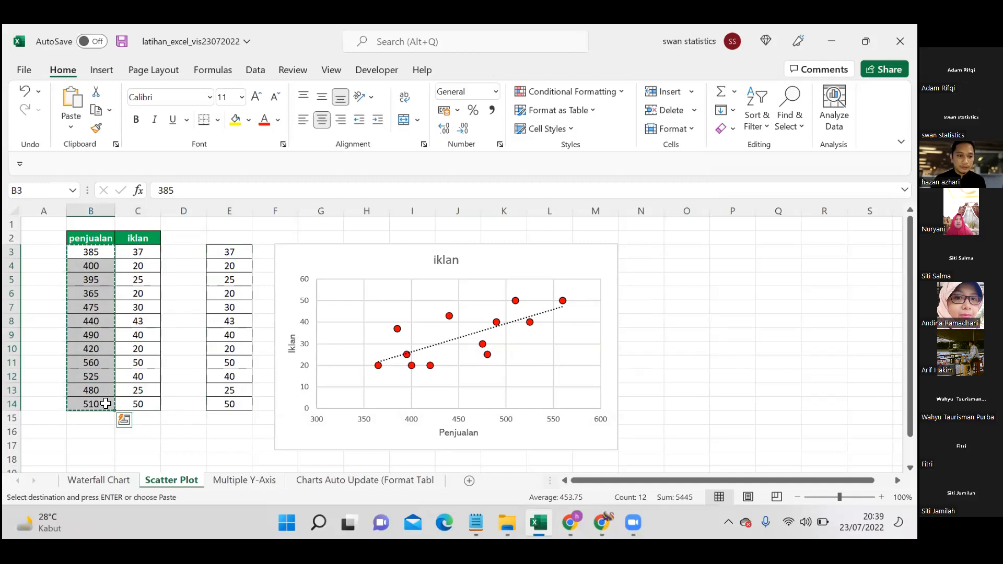
{"action": "left_click", "coordinate": [138, 252]}
{"action": "key", "text": "ctrl+v"}
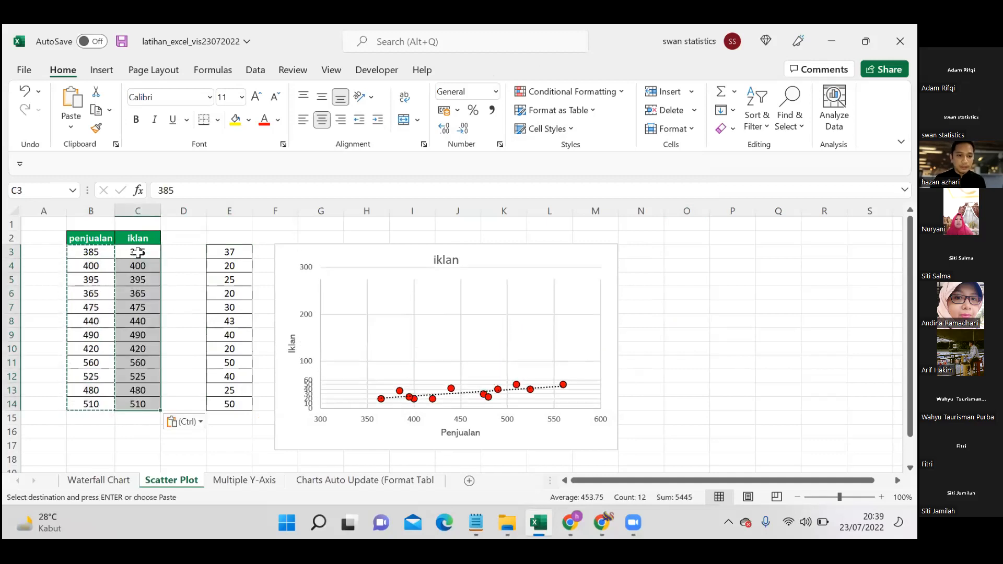
Copy the stored iklan values from E3:E14 over B3:B14 and delete the helper column E
{"action": "left_click", "coordinate": [229, 256]}
{"action": "left_click_drag", "start_coordinate": [230, 260], "coordinate": [229, 404]}
{"action": "key", "text": "ctrl+c"}
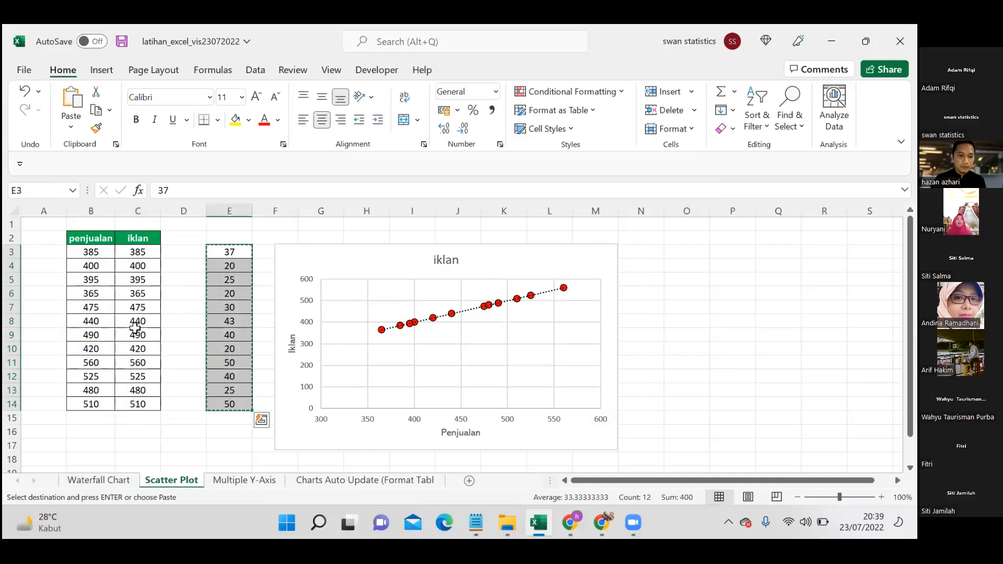
{"action": "left_click", "coordinate": [96, 251]}
{"action": "key", "text": "ctrl+v"}
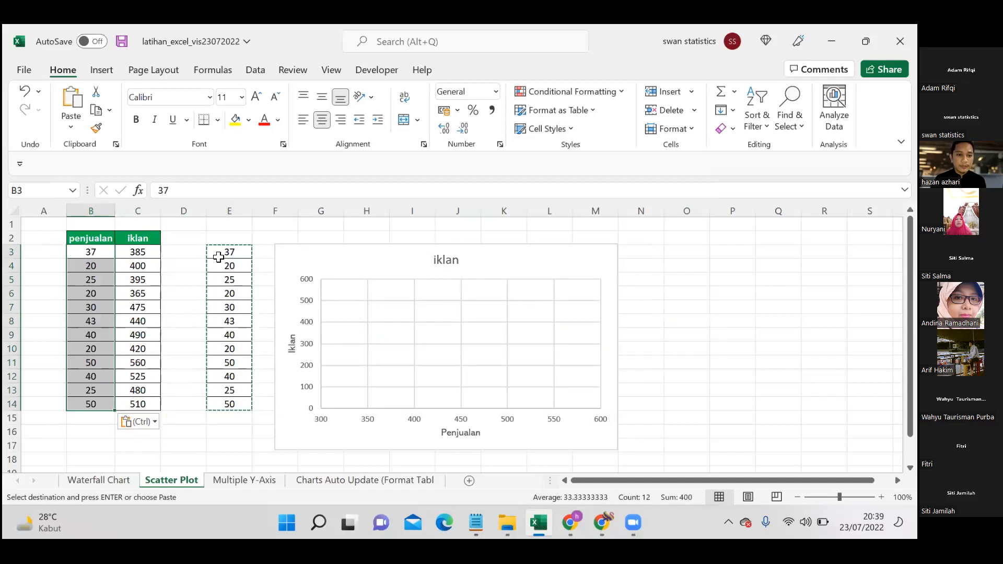
{"action": "left_click", "coordinate": [231, 212]}
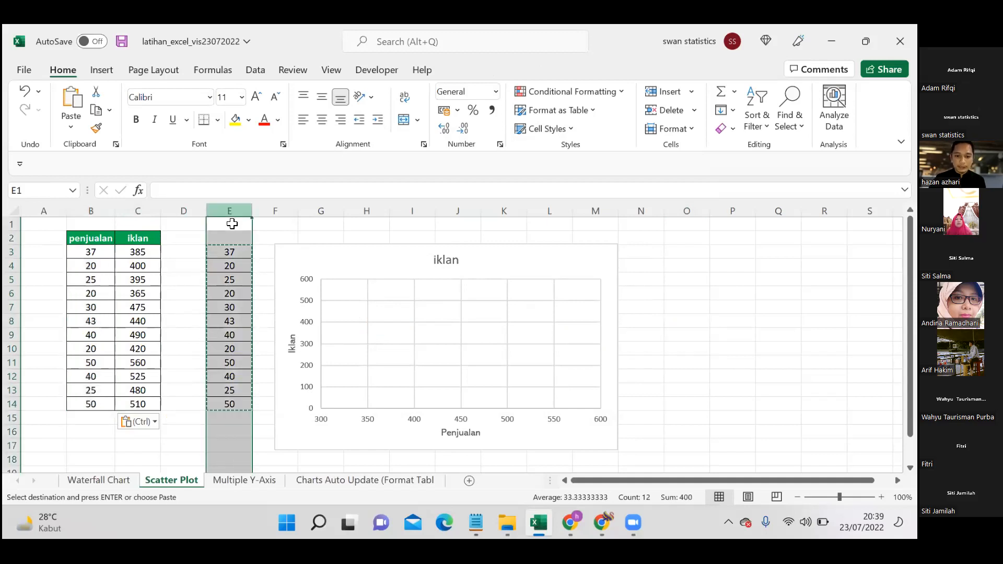
{"action": "key", "text": "ctrl+minus"}
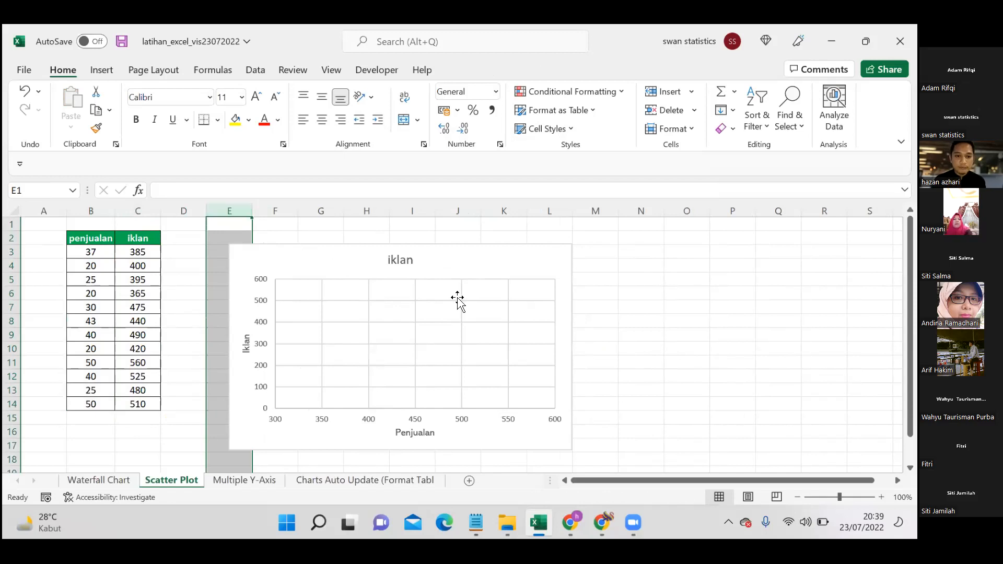
Set the scatter chart's horizontal Penjualan axis bounds to a minimum of 0 and a maximum of 60
{"action": "left_click", "coordinate": [457, 297]}
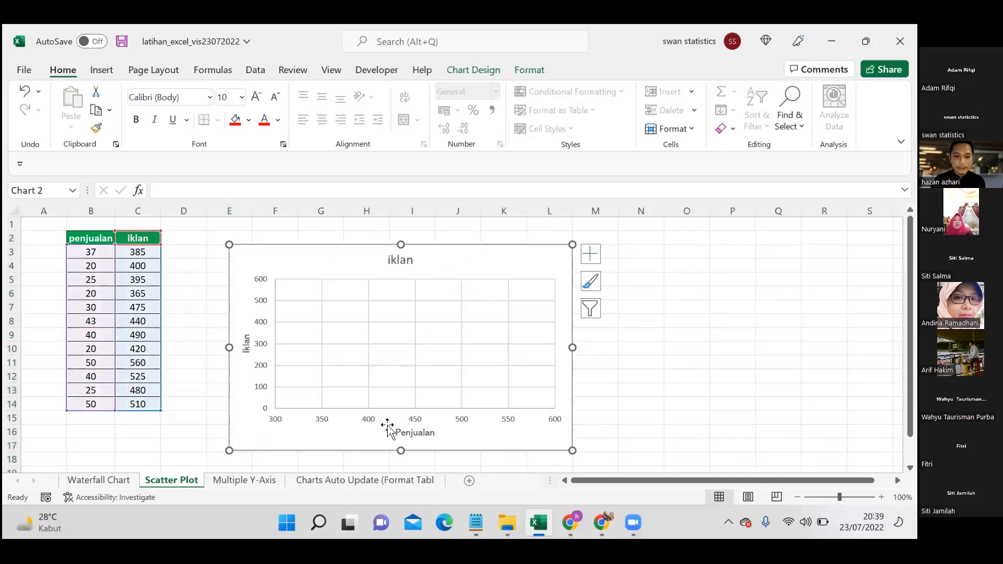
{"action": "left_click", "coordinate": [367, 424]}
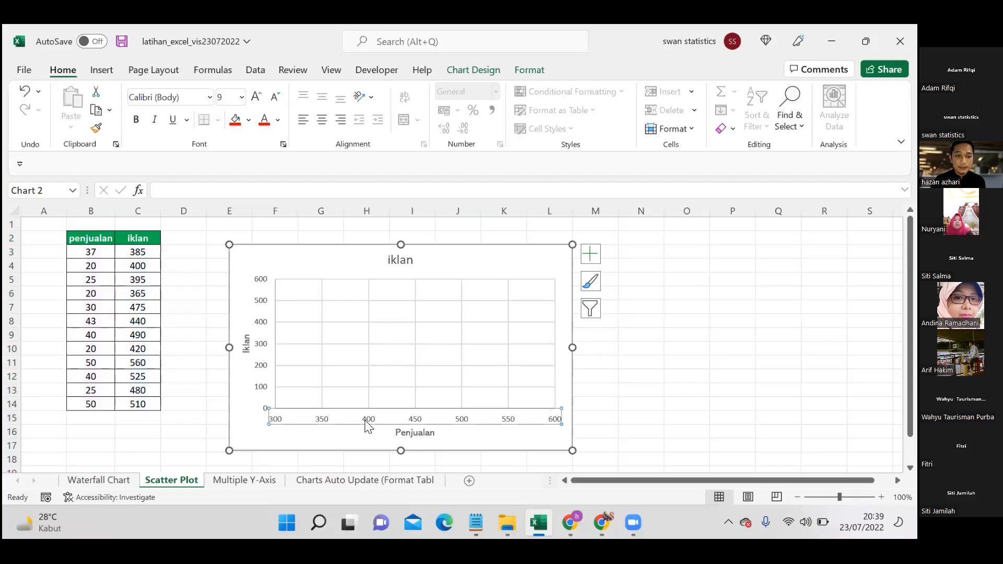
{"action": "right_click", "coordinate": [368, 426]}
{"action": "left_click", "coordinate": [416, 411]}
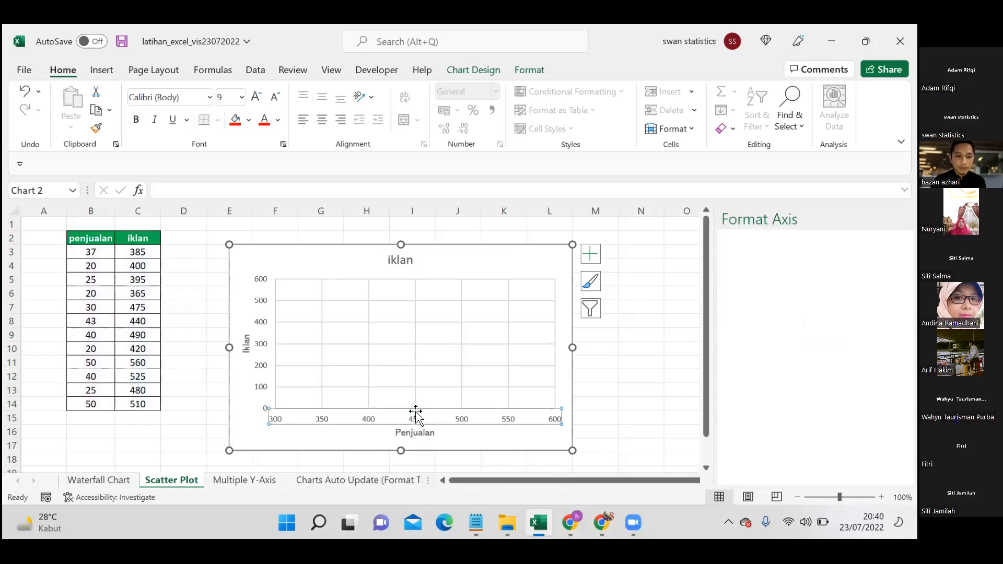
{"action": "left_click_drag", "start_coordinate": [835, 332], "coordinate": [741, 334]}
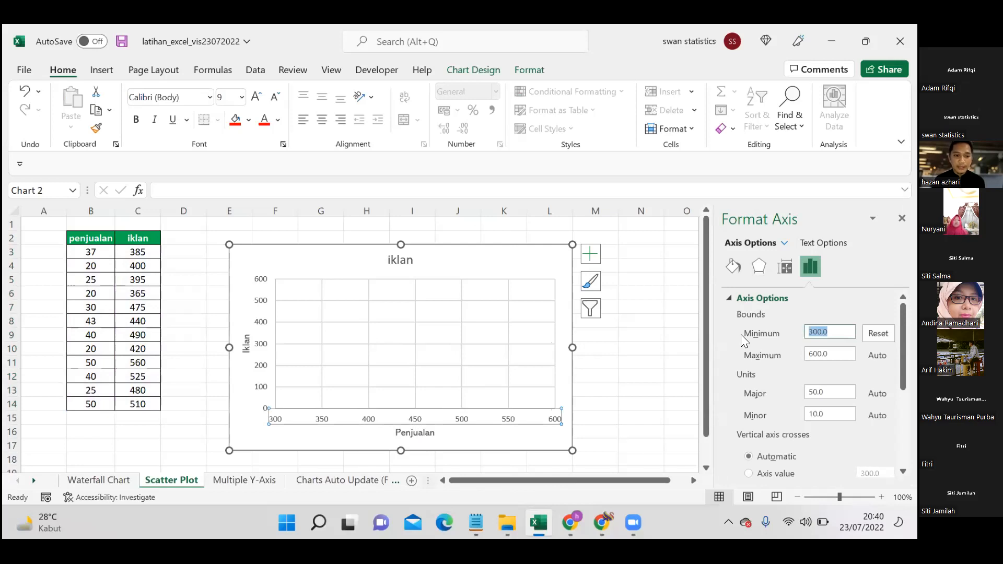
{"action": "type", "text": "0"}
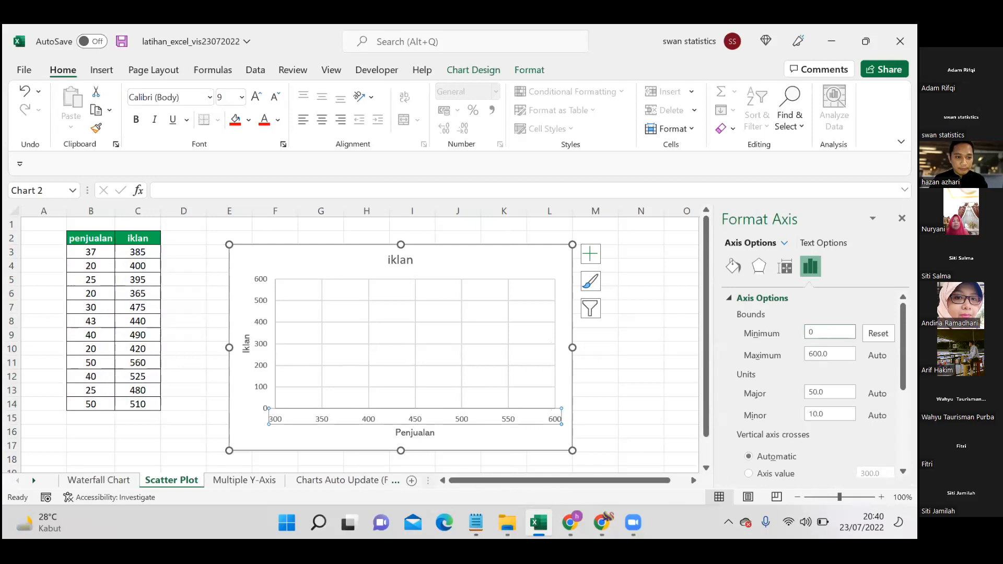
{"action": "key", "text": "Tab"}
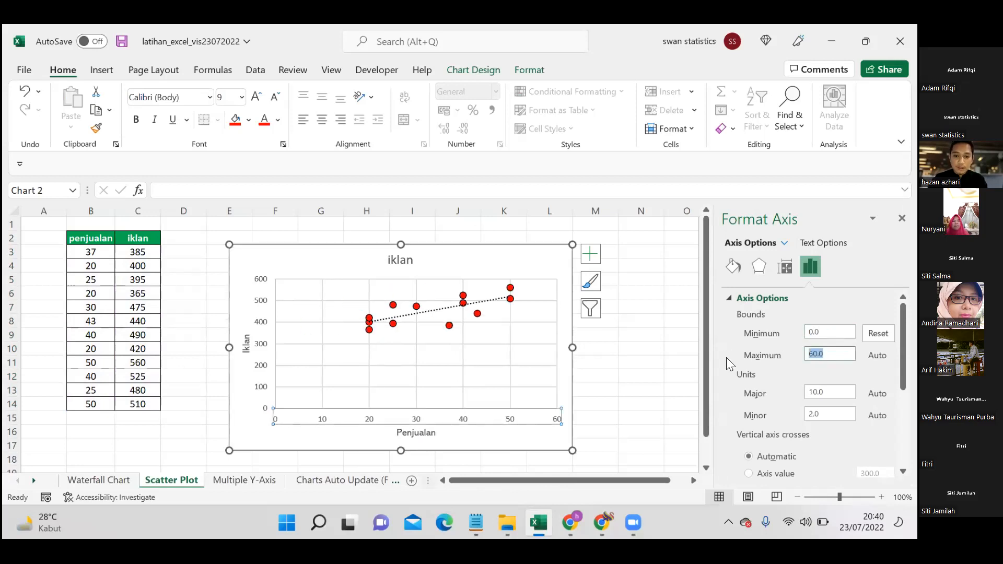
{"action": "type", "text": "60"}
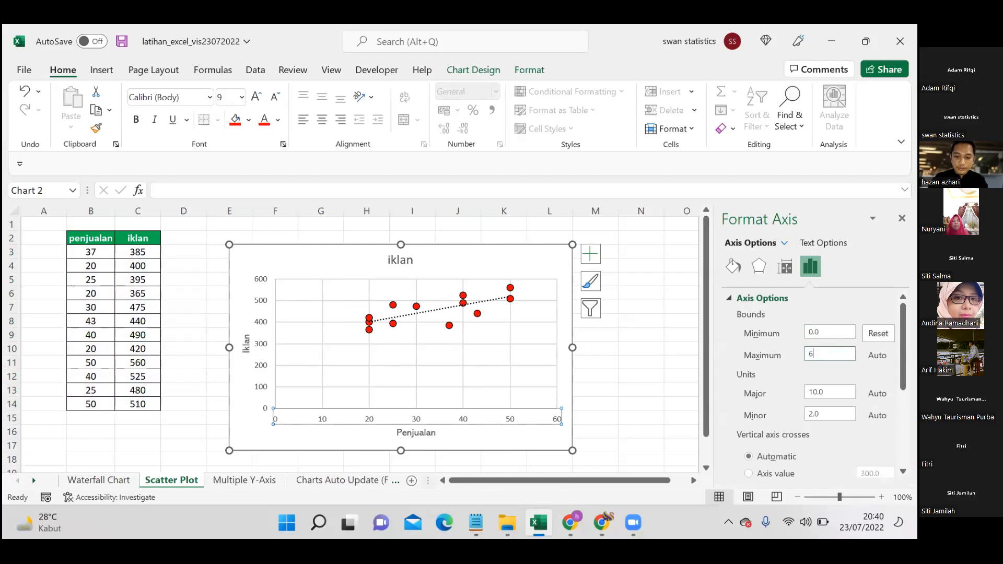
{"action": "key", "text": "Return"}
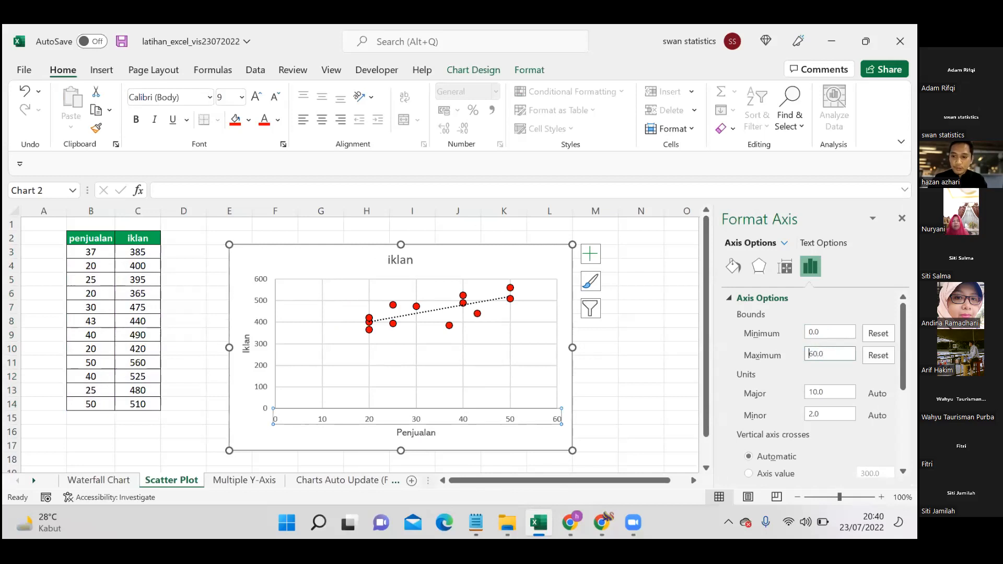
Try large major and minor units of 600 on the horizontal Penjualan axis, and revert the unit changes
{"action": "key", "text": "Tab"}
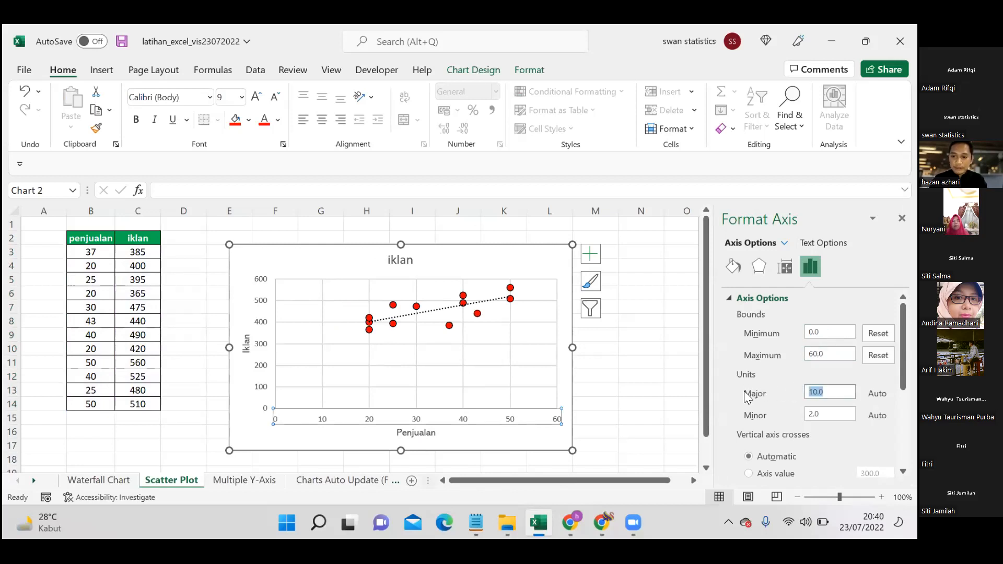
{"action": "type", "text": "300"}
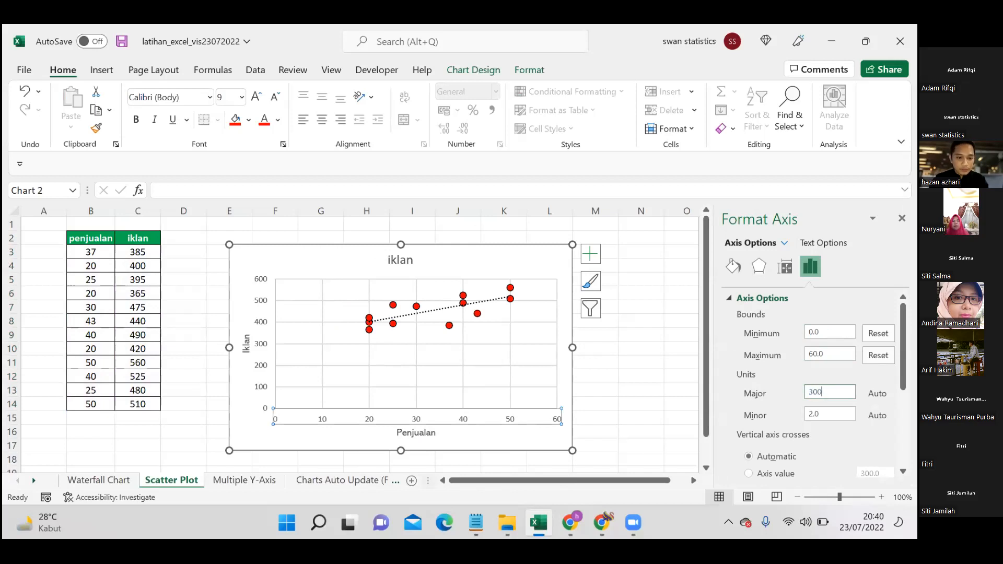
{"action": "key", "text": "Tab"}
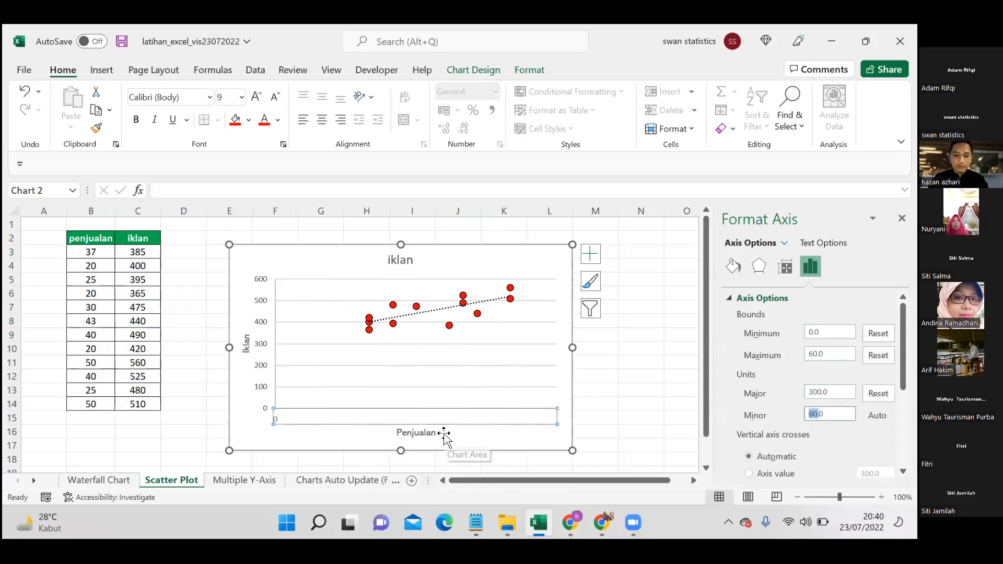
{"action": "type", "text": "600"}
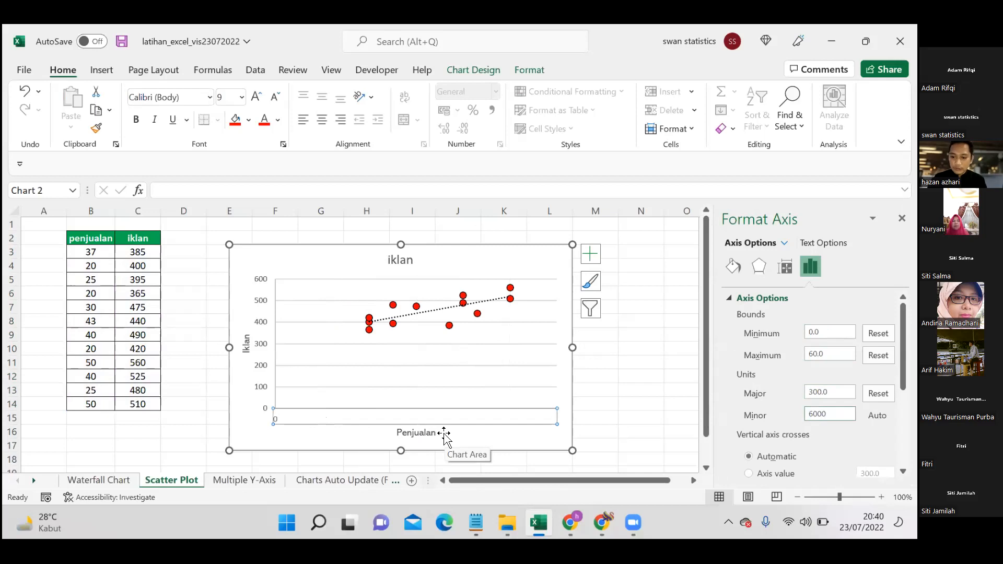
{"action": "key", "text": "Tab"}
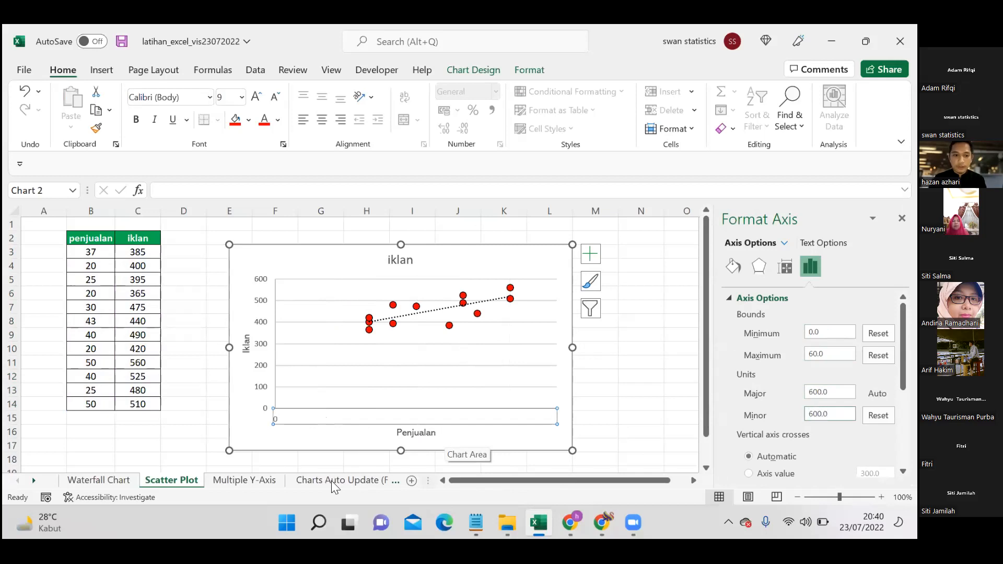
{"action": "left_click", "coordinate": [627, 393]}
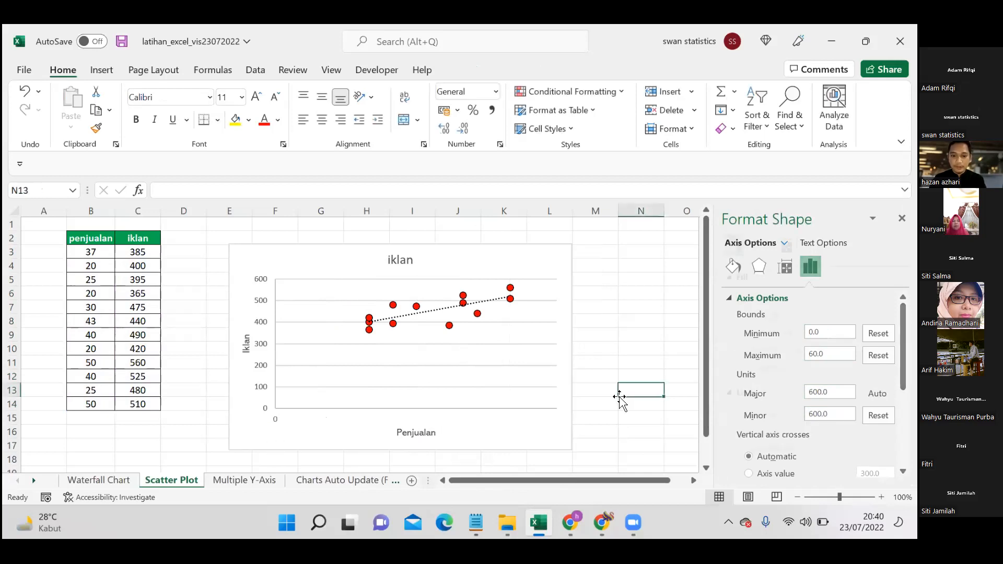
{"action": "left_click", "coordinate": [298, 415]}
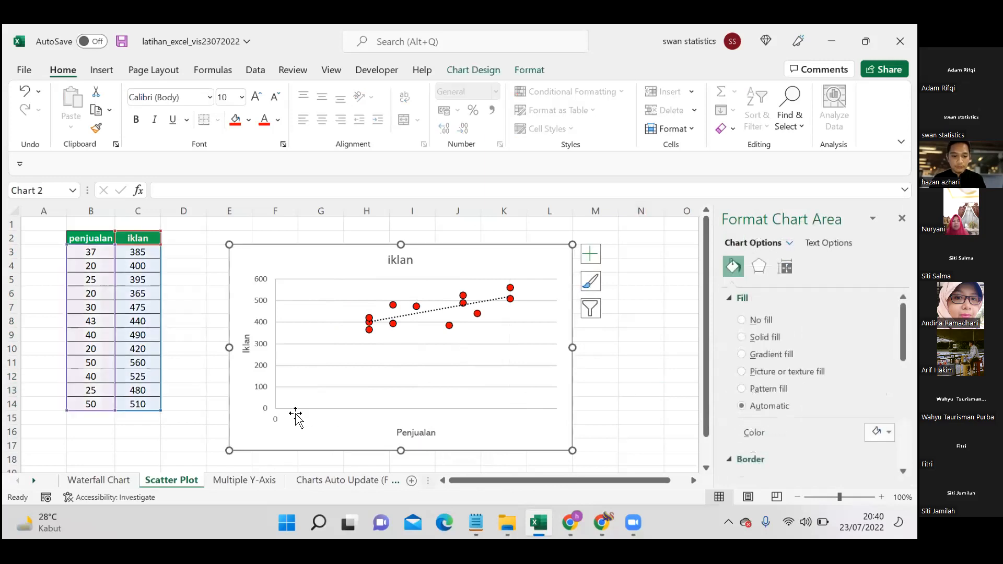
{"action": "left_click", "coordinate": [296, 415]}
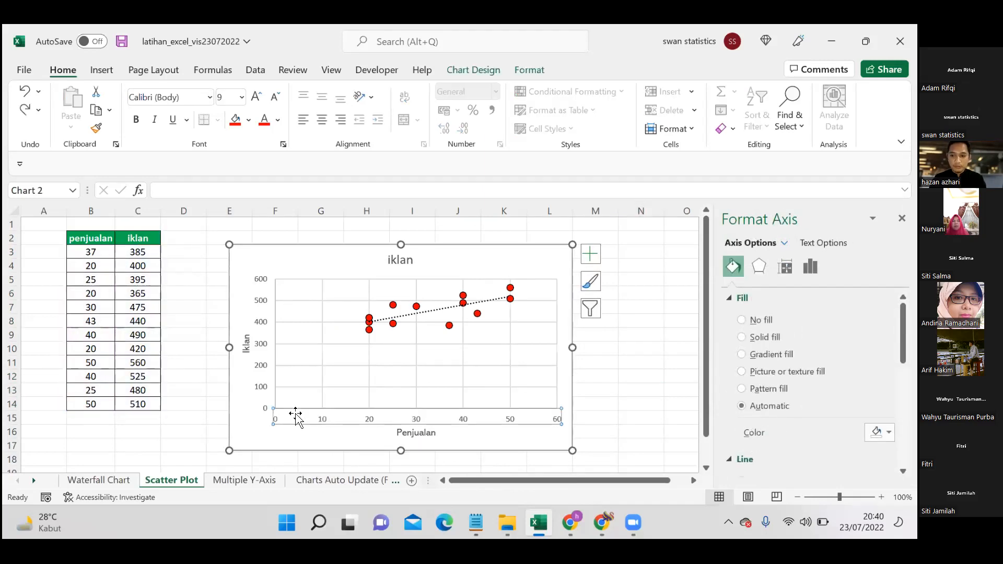
{"action": "left_click", "coordinate": [641, 320]}
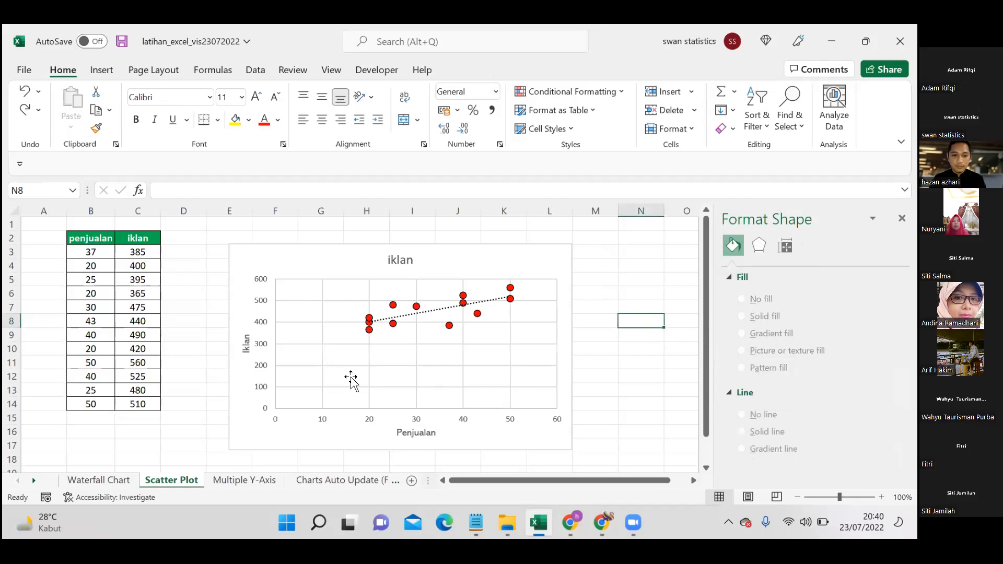
Set the minimum bound of the chart's vertical Iklan axis to 300
{"action": "left_click", "coordinate": [262, 281]}
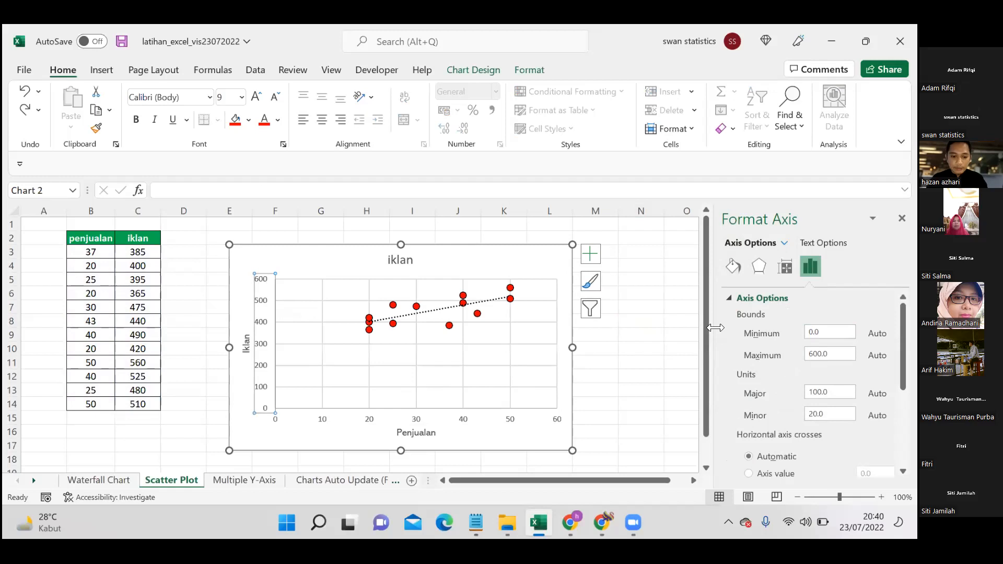
{"action": "left_click", "coordinate": [830, 332]}
{"action": "type", "text": "300"}
{"action": "key", "text": "Return"}
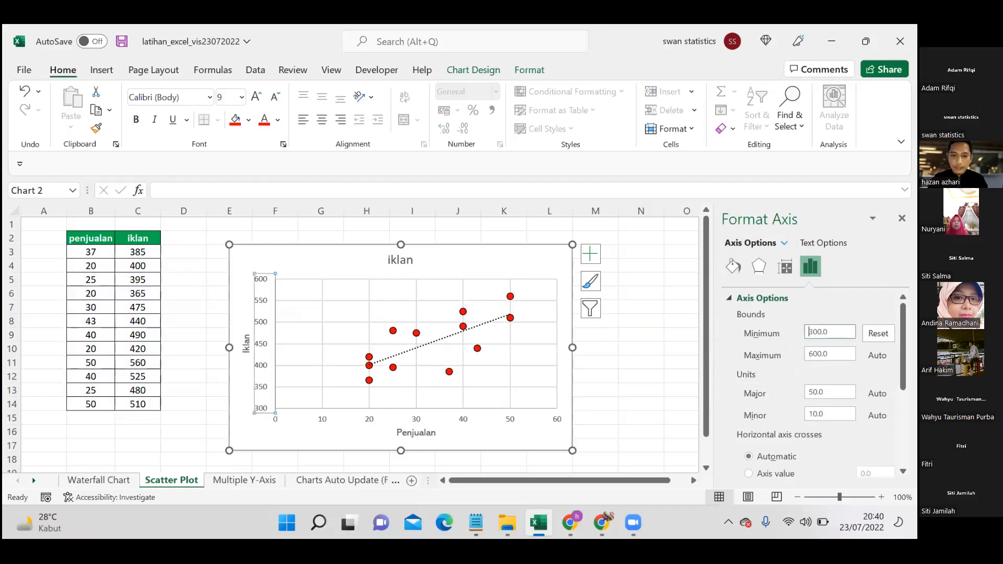
{"action": "left_click", "coordinate": [635, 391]}
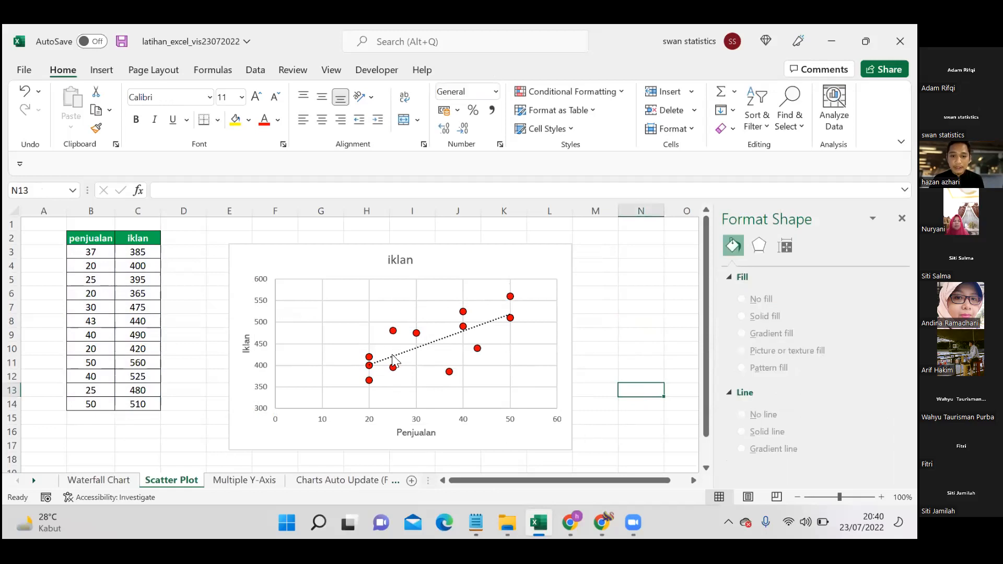
Set the minimum bound of the horizontal Penjualan axis to 10 and close the axis formatting options
{"action": "left_click", "coordinate": [370, 380]}
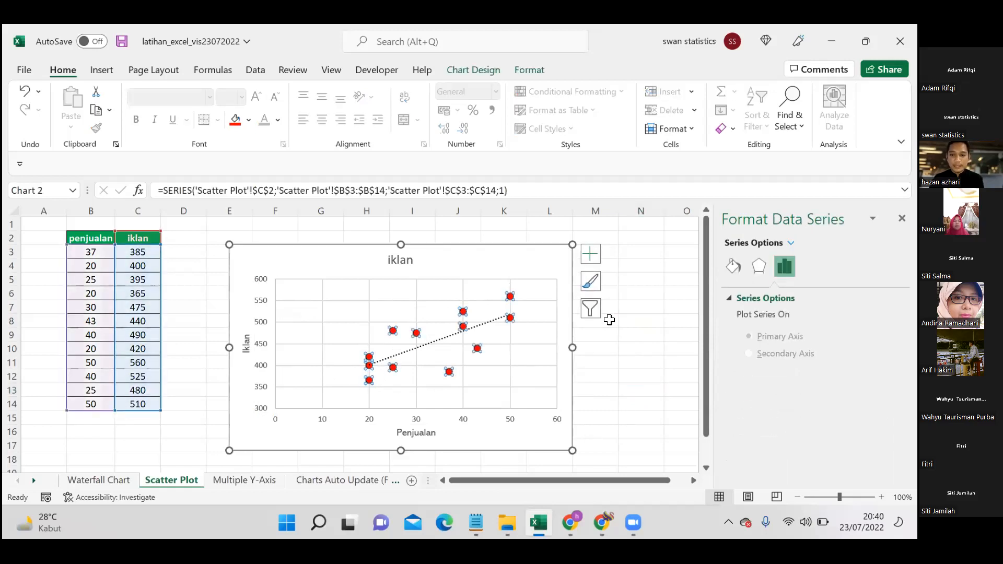
{"action": "left_click", "coordinate": [370, 420]}
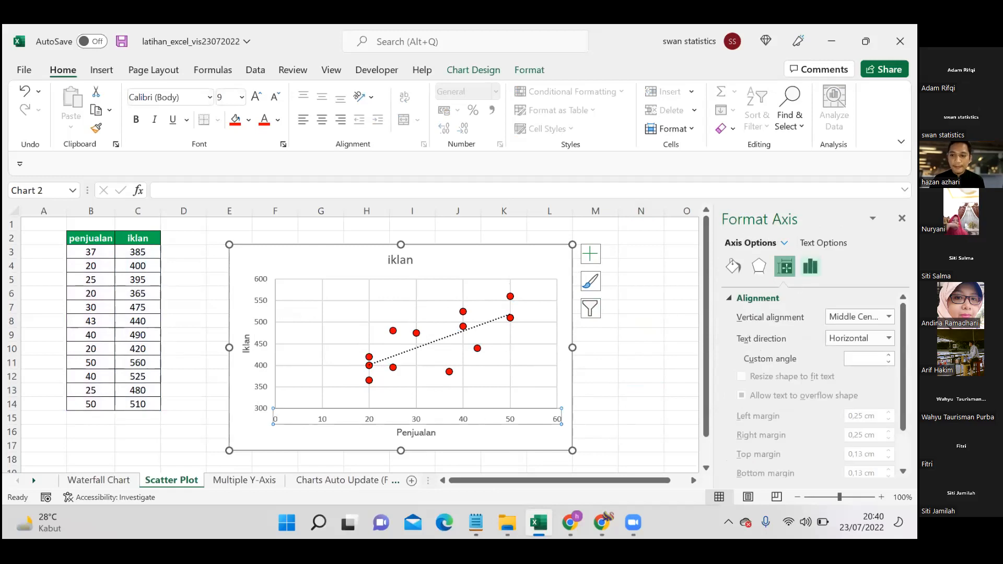
{"action": "left_click", "coordinate": [810, 267]}
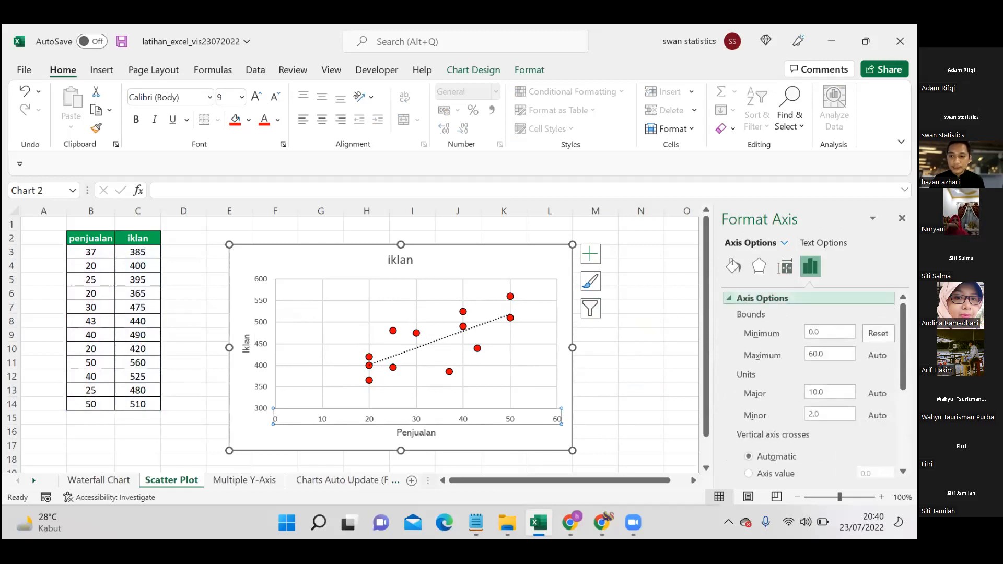
{"action": "double_click", "coordinate": [829, 333]}
{"action": "type", "text": "10"}
{"action": "key", "text": "Return"}
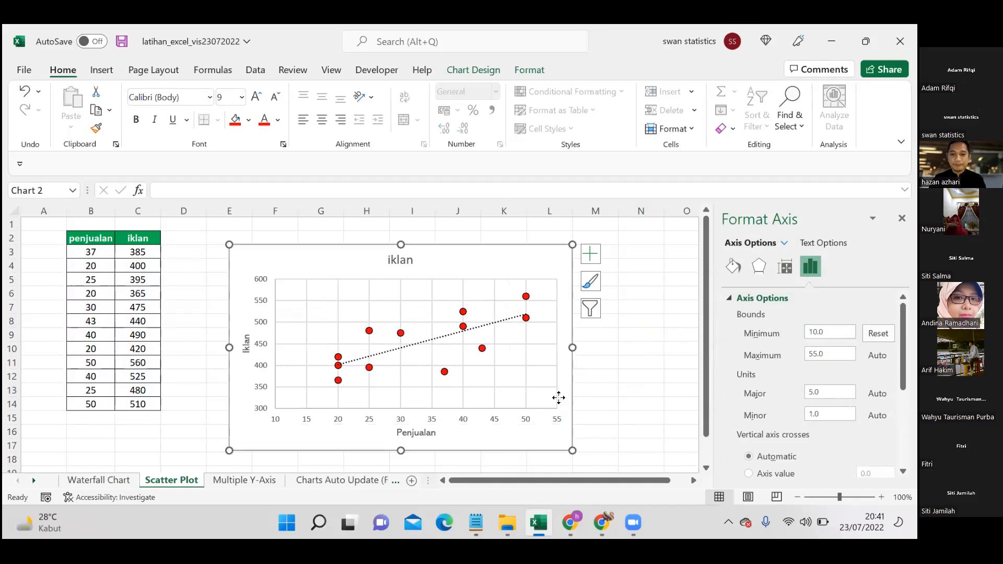
{"action": "left_click", "coordinate": [561, 401]}
{"action": "left_click", "coordinate": [652, 376]}
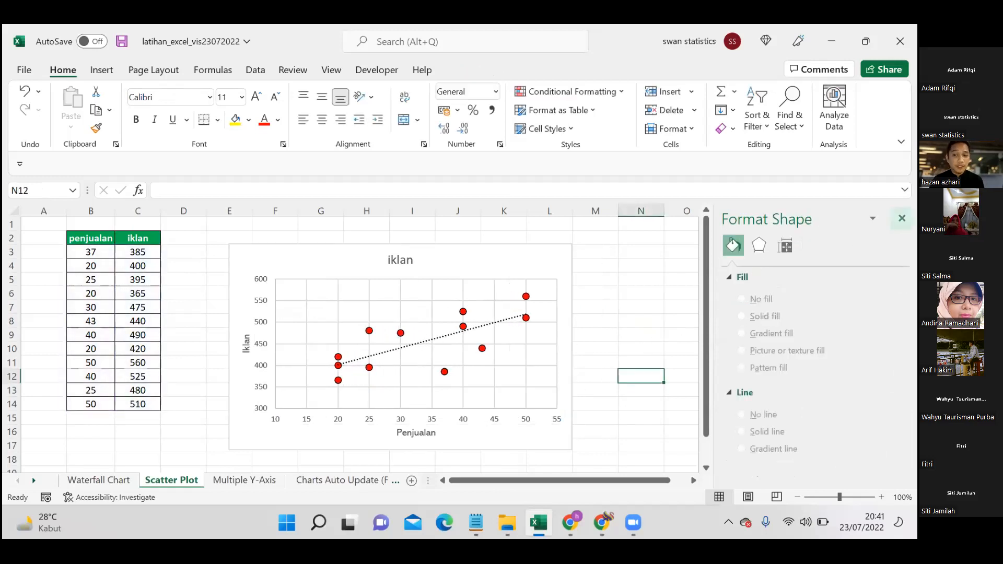
{"action": "left_click", "coordinate": [902, 218]}
{"action": "left_click", "coordinate": [715, 358]}
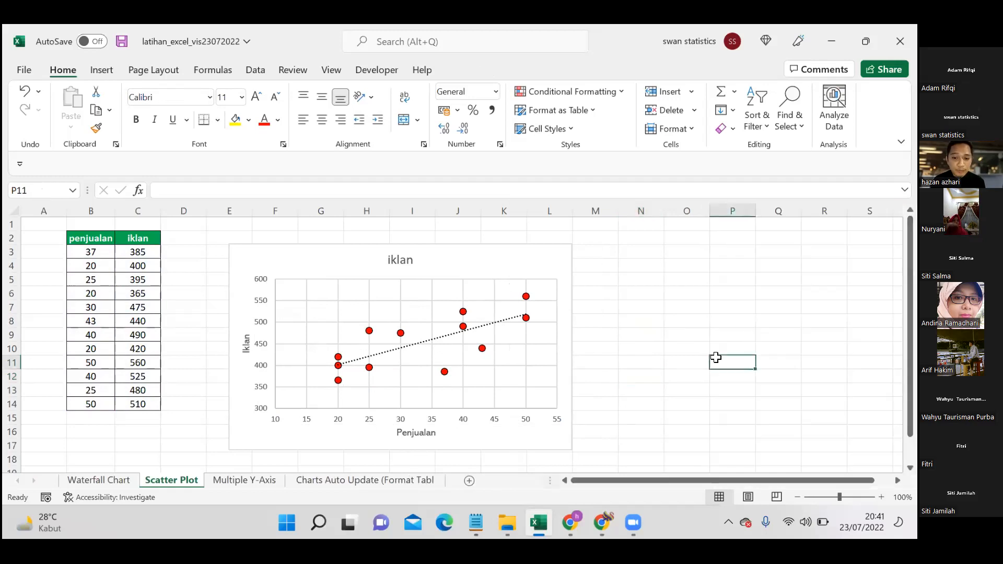
Swap the table headers so that B2 holds iklan and C2 holds penjualan
{"action": "left_click_drag", "start_coordinate": [73, 239], "coordinate": [152, 403]}
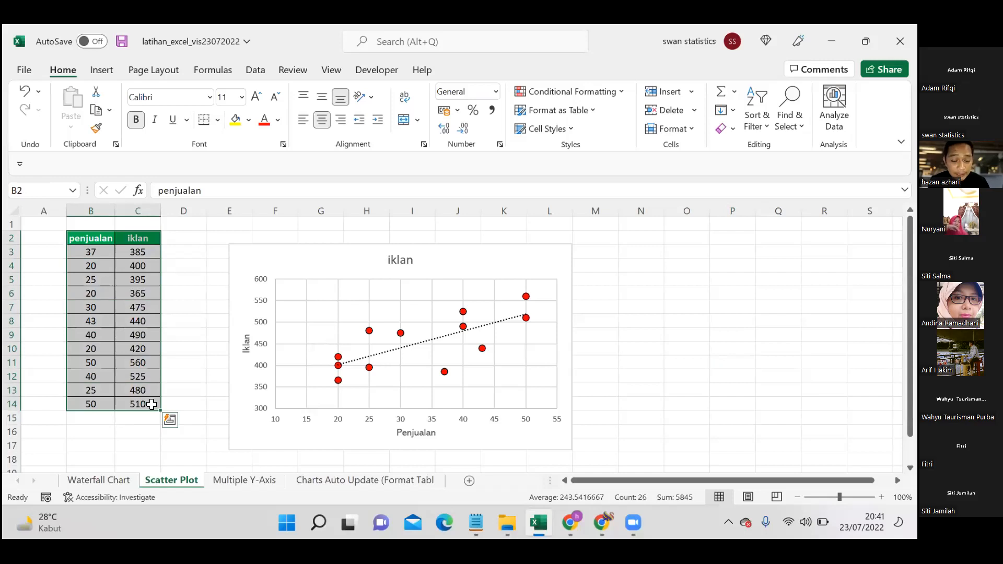
{"action": "left_click", "coordinate": [134, 236]}
{"action": "left_click_drag", "start_coordinate": [134, 236], "coordinate": [184, 238]}
{"action": "left_click", "coordinate": [102, 238]}
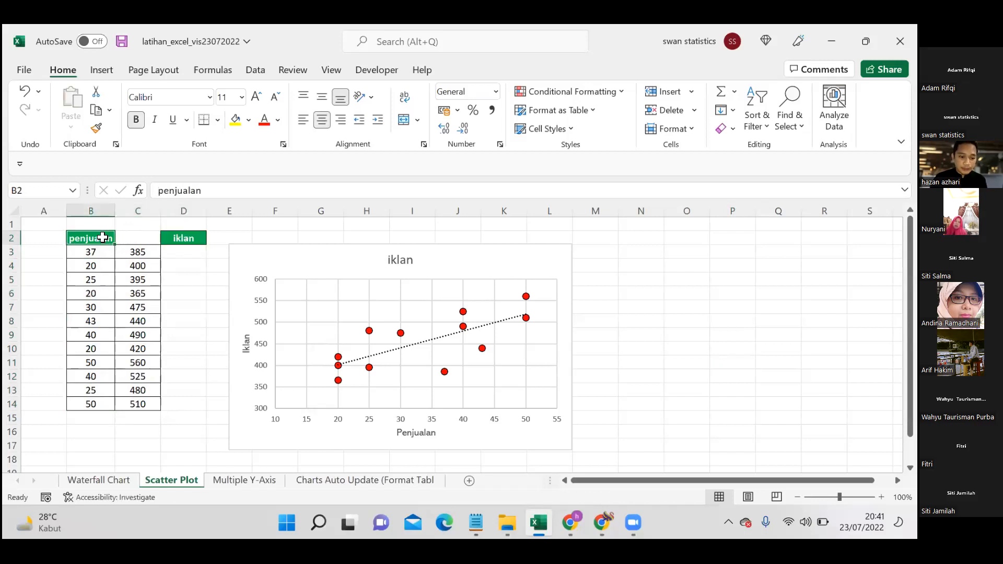
{"action": "key", "text": "ctrl+x"}
{"action": "key", "text": "Right"}
{"action": "key", "text": "ctrl+v"}
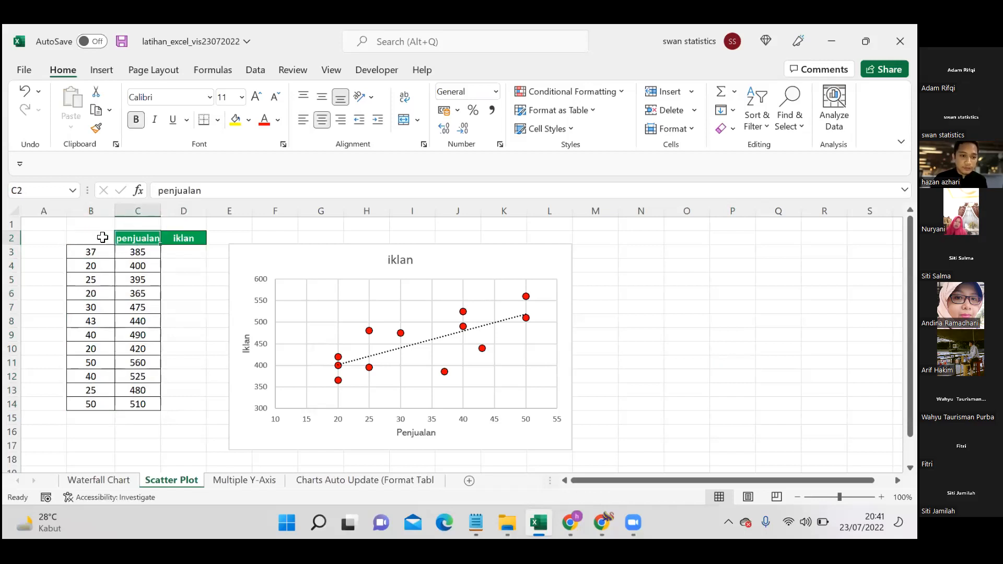
{"action": "left_click", "coordinate": [194, 237], "text": "shift"}
{"action": "key", "text": "ctrl+x"}
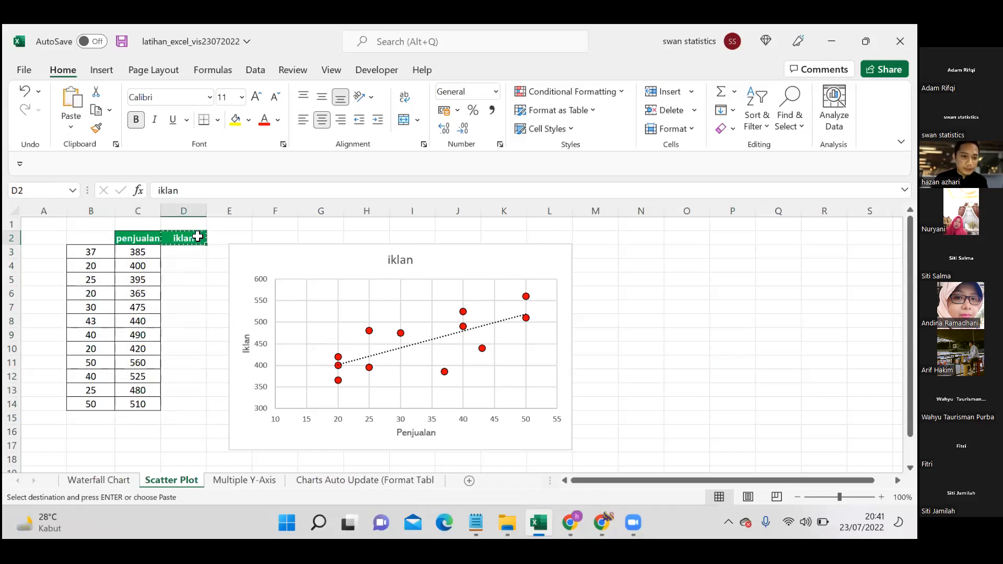
{"action": "key", "text": "Left"}
{"action": "key", "text": "ctrl+v"}
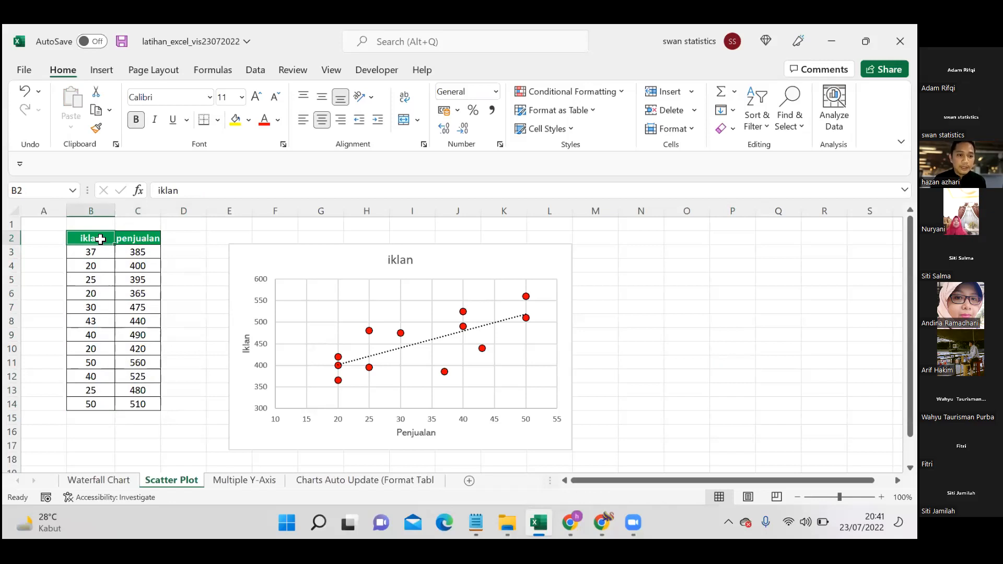
{"action": "key", "text": "Right"}
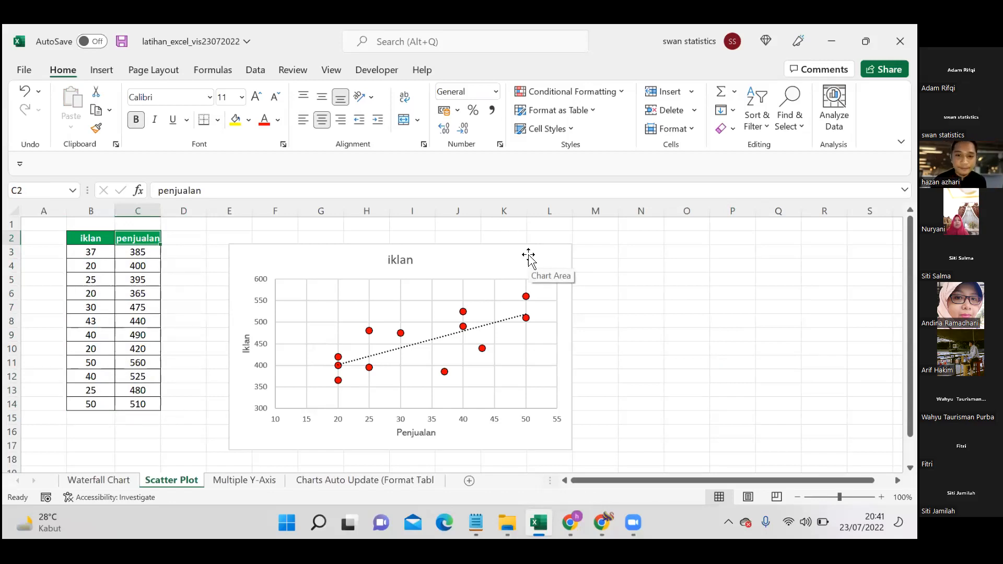
Undo the header swap, the axis bound changes, the deletion of helper column E and the pastes over B3:B14 and C3:C14
{"action": "left_click", "coordinate": [528, 256]}
{"action": "left_click", "coordinate": [700, 307]}
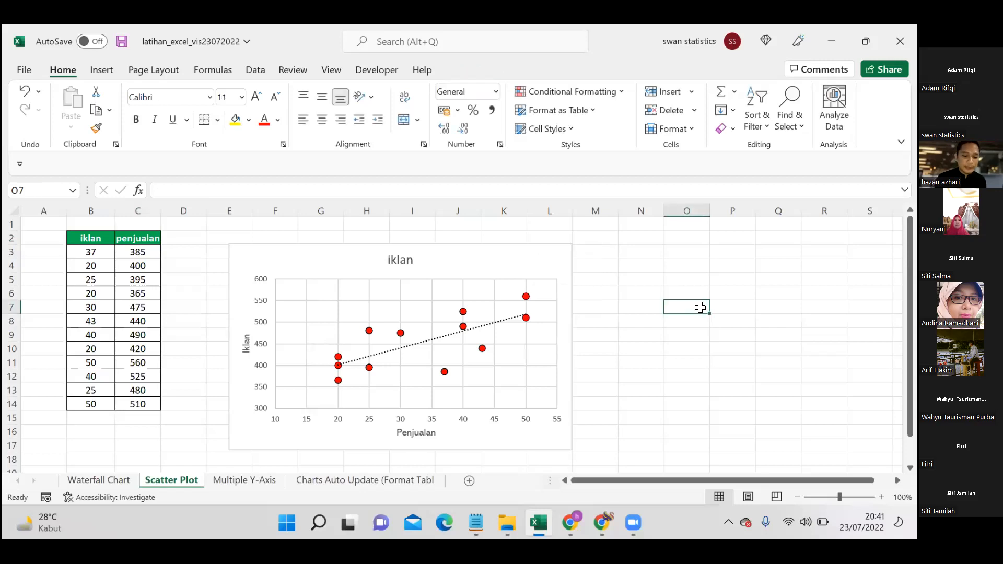
{"action": "key", "text": "ctrl+z"}
{"action": "key", "text": "ctrl+z"}
{"action": "key", "text": "ctrl+z"}
{"action": "key", "text": "ctrl+z"}
{"action": "key", "text": "ctrl+z"}
{"action": "key", "text": "ctrl+z"}
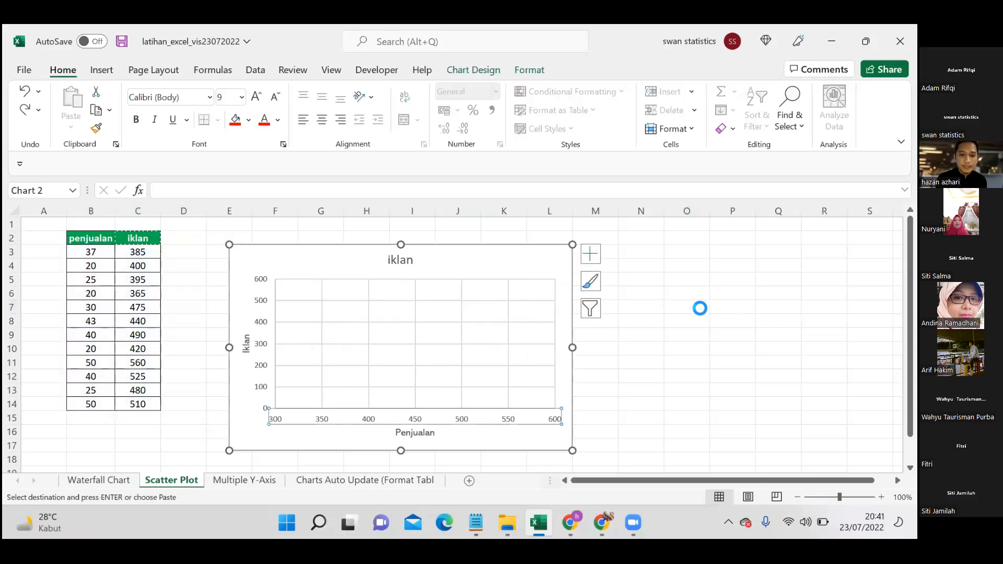
{"action": "key", "text": "ctrl+z"}
{"action": "key", "text": "ctrl+z"}
{"action": "key", "text": "ctrl+z"}
{"action": "key", "text": "ctrl+z"}
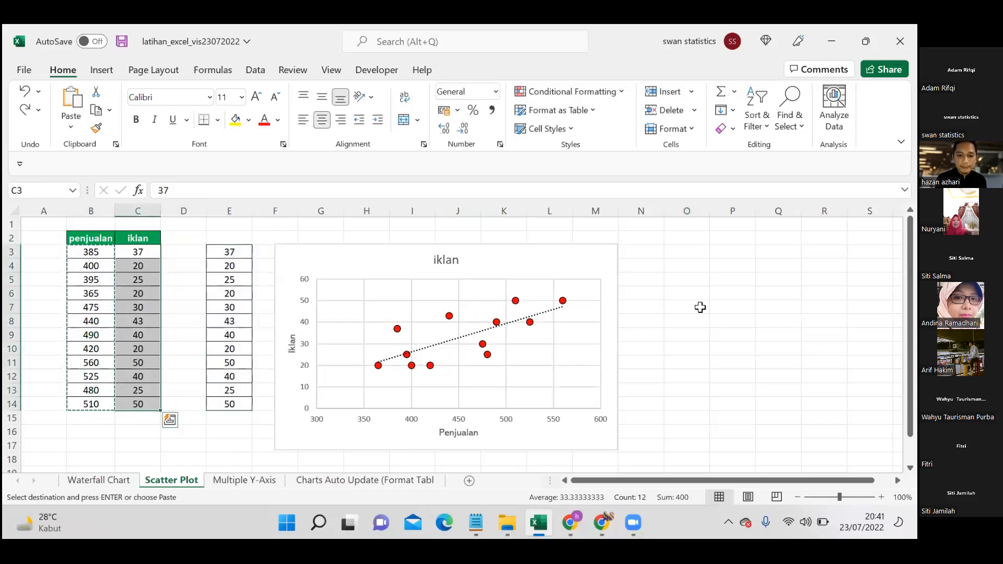
Undo the paste of the iklan values into E3:E14 and open the Multiple Y-Axis sheet
{"action": "key", "text": "ctrl+z"}
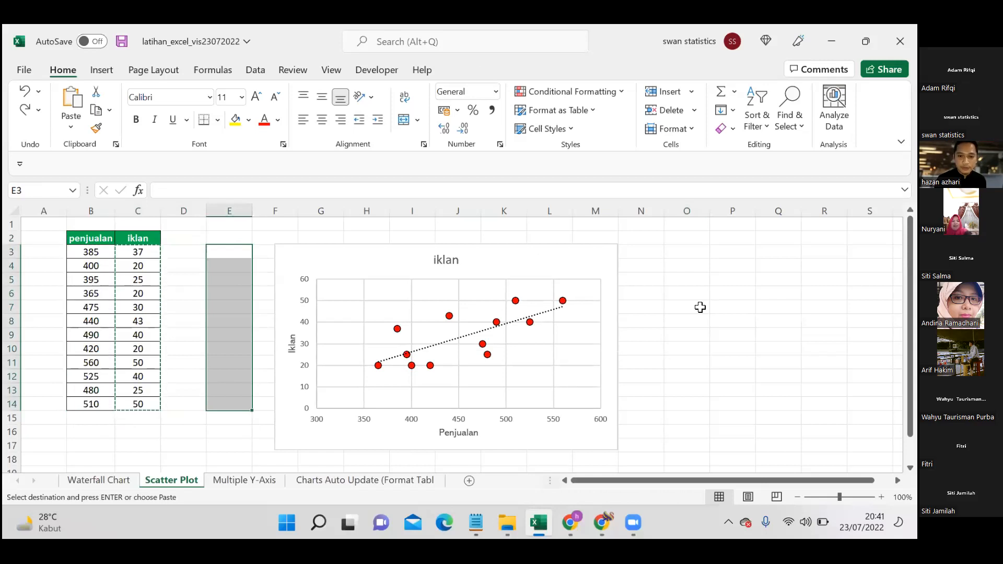
{"action": "double_click", "coordinate": [701, 307]}
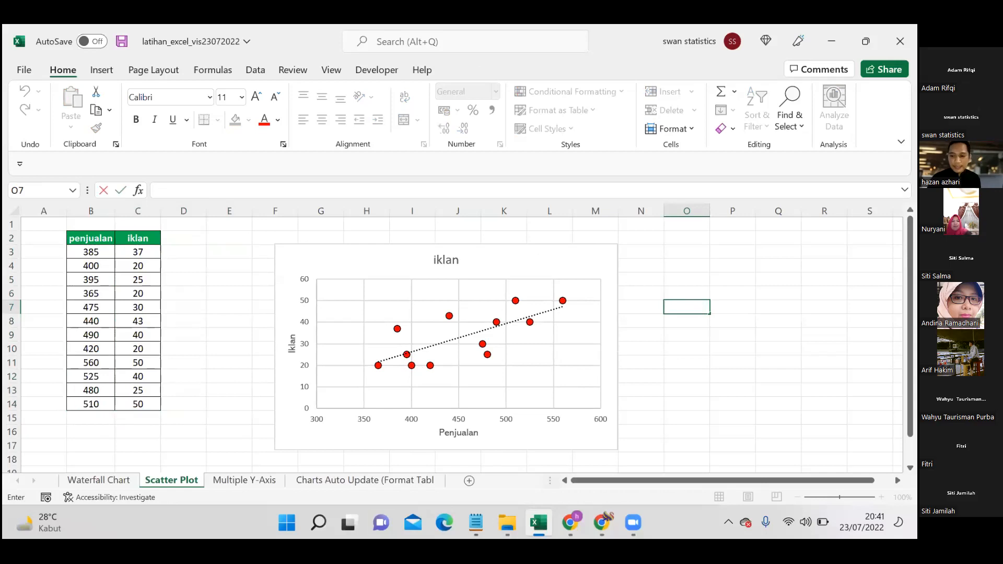
{"action": "left_click", "coordinate": [263, 480]}
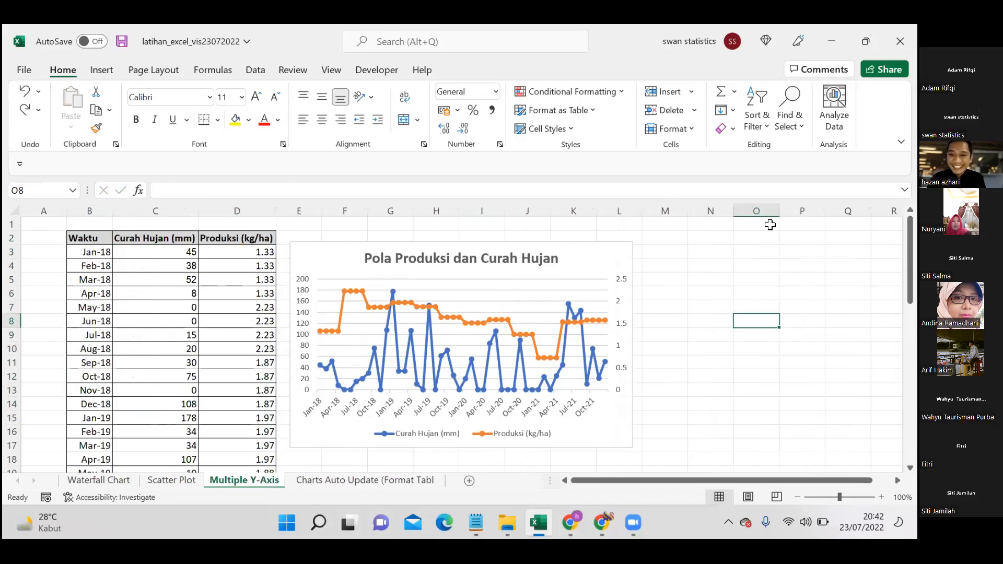
{"action": "left_click", "coordinate": [770, 224]}
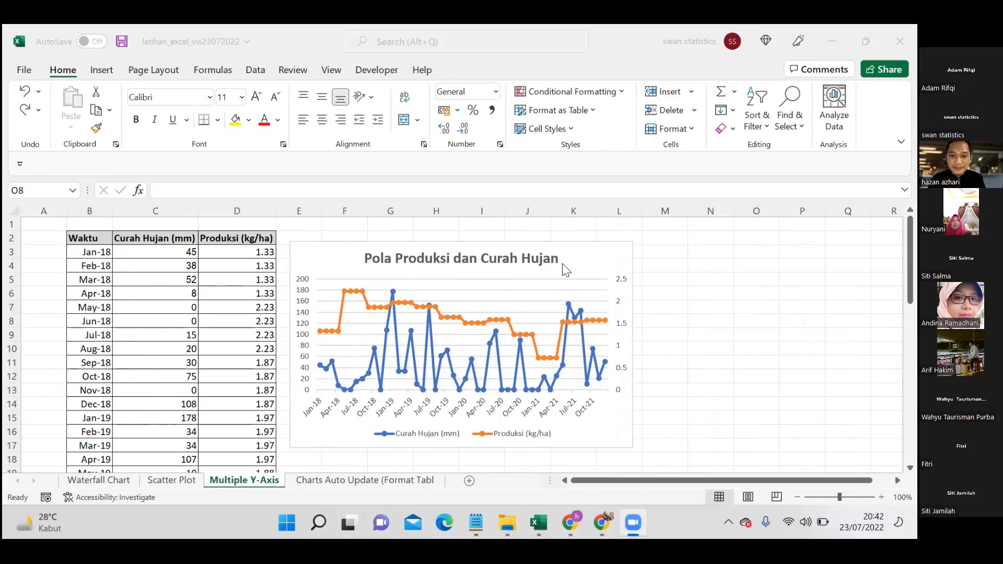
Close the chart area formatting options and move the Pola Produksi dan Curah Hujan chart away from the table, across columns G to N
{"action": "double_click", "coordinate": [465, 227]}
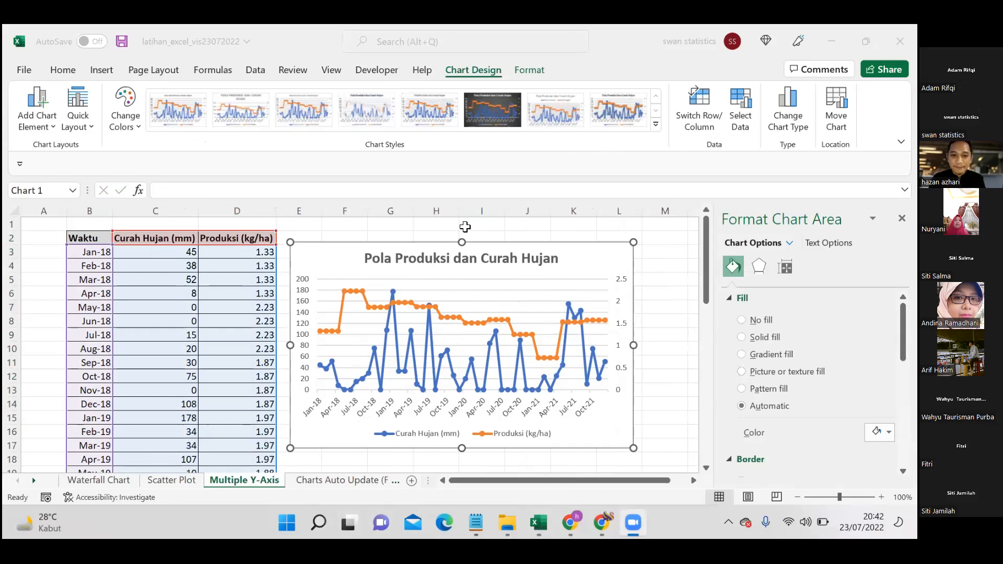
{"action": "left_click", "coordinate": [902, 219]}
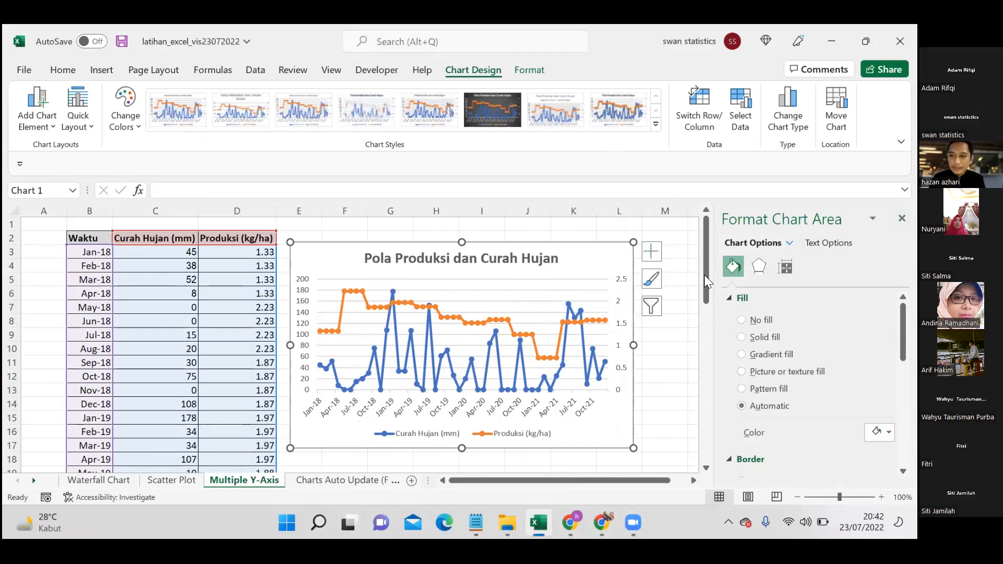
{"action": "left_click", "coordinate": [902, 218]}
{"action": "mouse_move", "coordinate": [579, 262]}
{"action": "left_mouse_down"}
{"action": "mouse_move", "coordinate": [692, 248]}
{"action": "mouse_move", "coordinate": [680, 252]}
{"action": "left_mouse_up"}
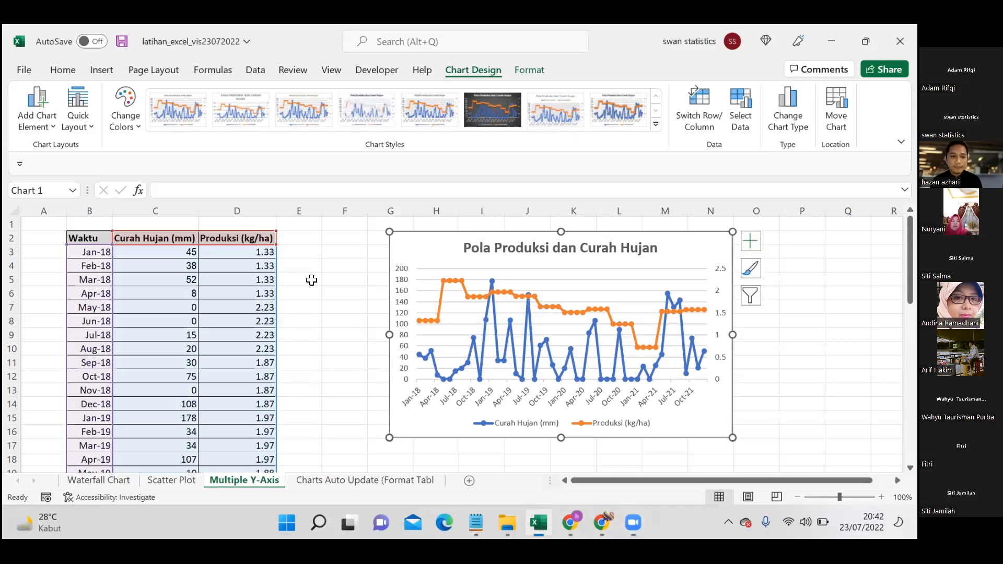
Review the Waktu column and the layout of the rainfall and production table
{"action": "left_click", "coordinate": [107, 255]}
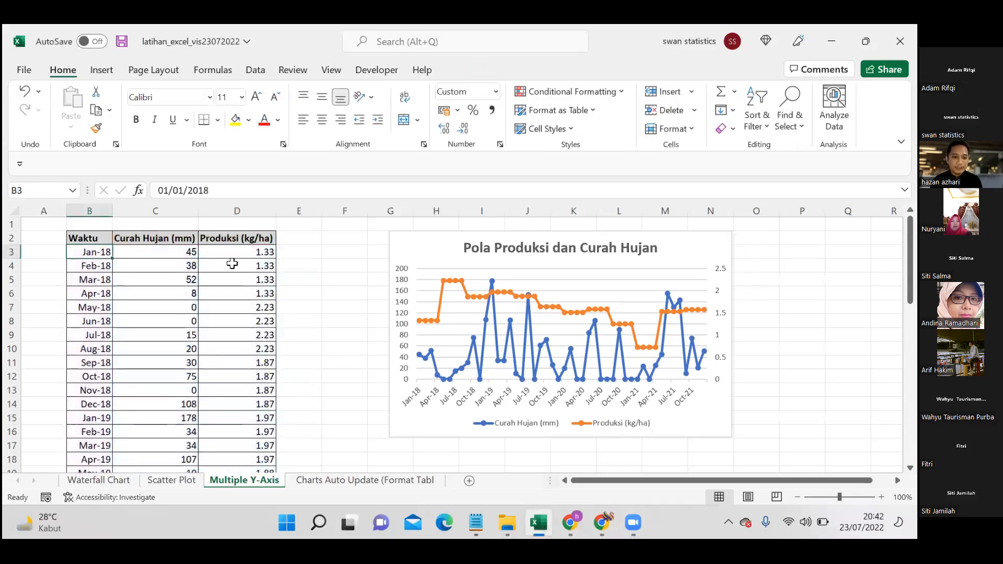
{"action": "left_click", "coordinate": [296, 279]}
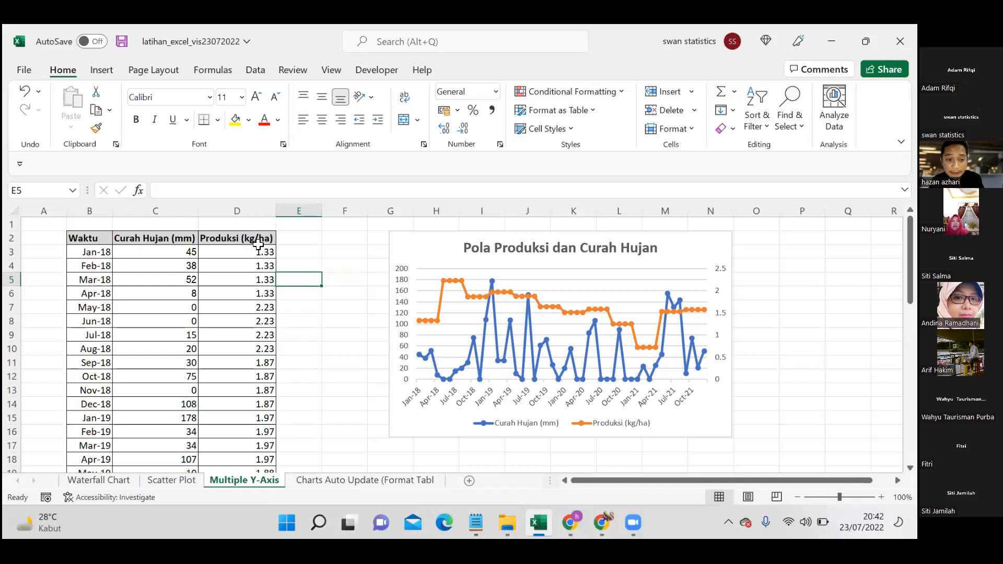
{"action": "left_click", "coordinate": [89, 240]}
{"action": "key", "text": "Down"}
{"action": "key", "text": "Down"}
{"action": "key", "text": "Down"}
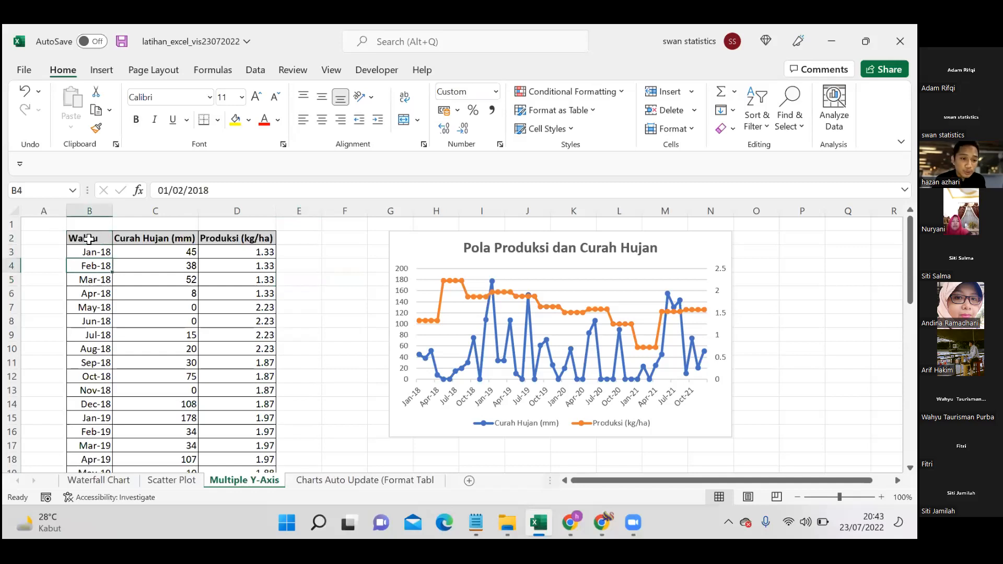
{"action": "left_click", "coordinate": [89, 239]}
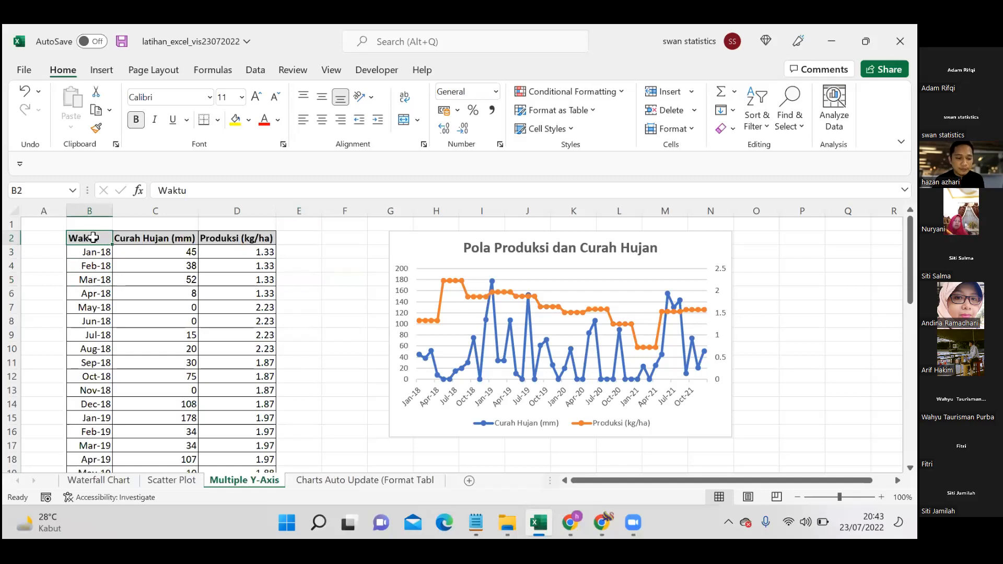
Fill the whole Produksi (kg/ha) column D with black to mask its values
{"action": "left_click", "coordinate": [236, 211]}
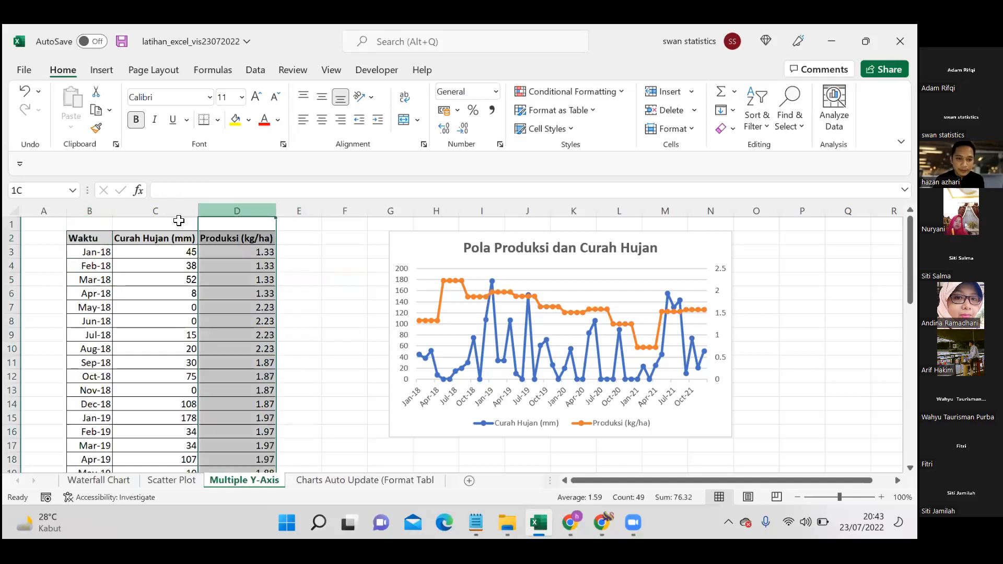
{"action": "left_click", "coordinate": [249, 120]}
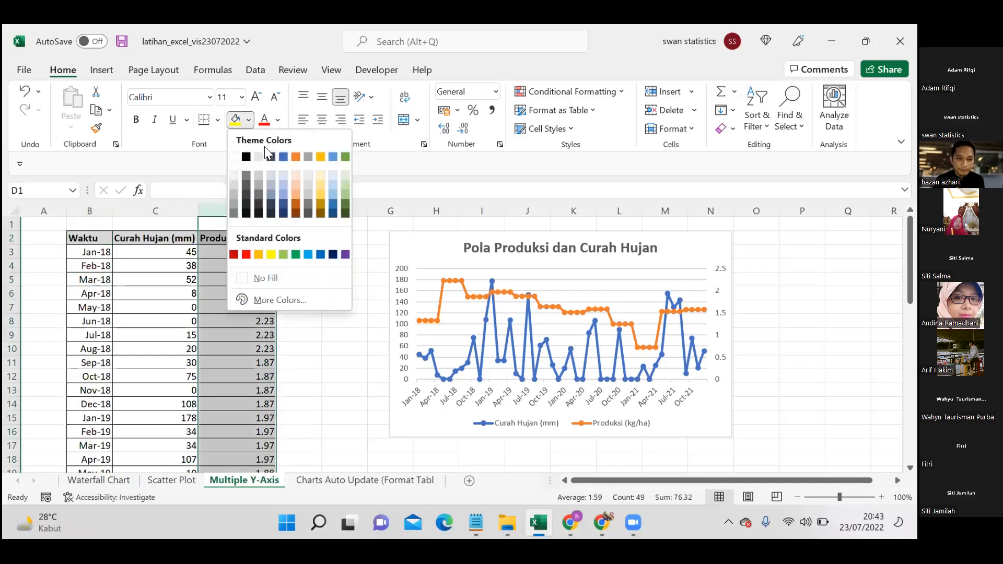
{"action": "left_click", "coordinate": [246, 157]}
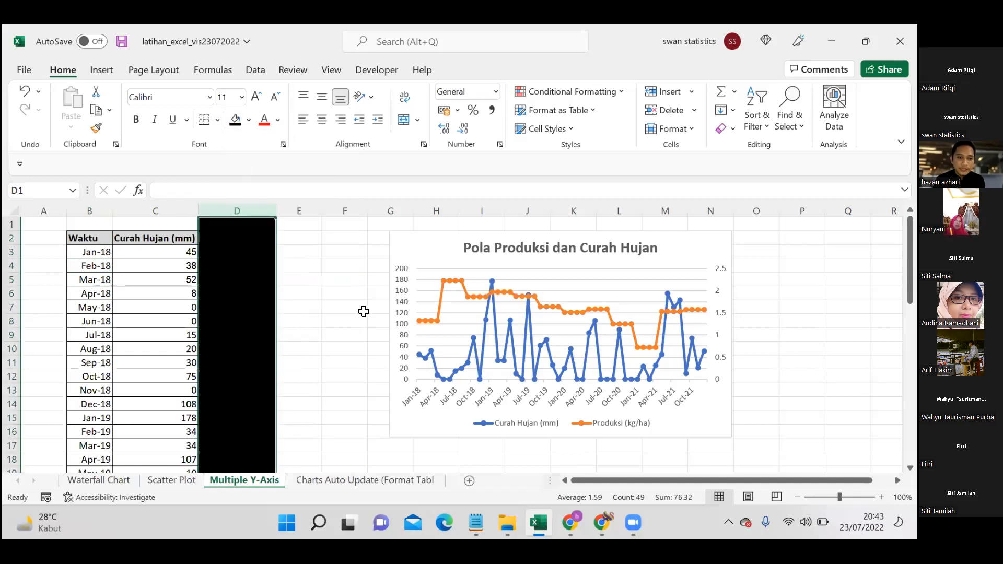
{"action": "left_click", "coordinate": [363, 319]}
Insert a 2-D line chart with markers from the Waktu and Curah Hujan (mm) data in B2:C50
{"action": "left_click", "coordinate": [93, 241]}
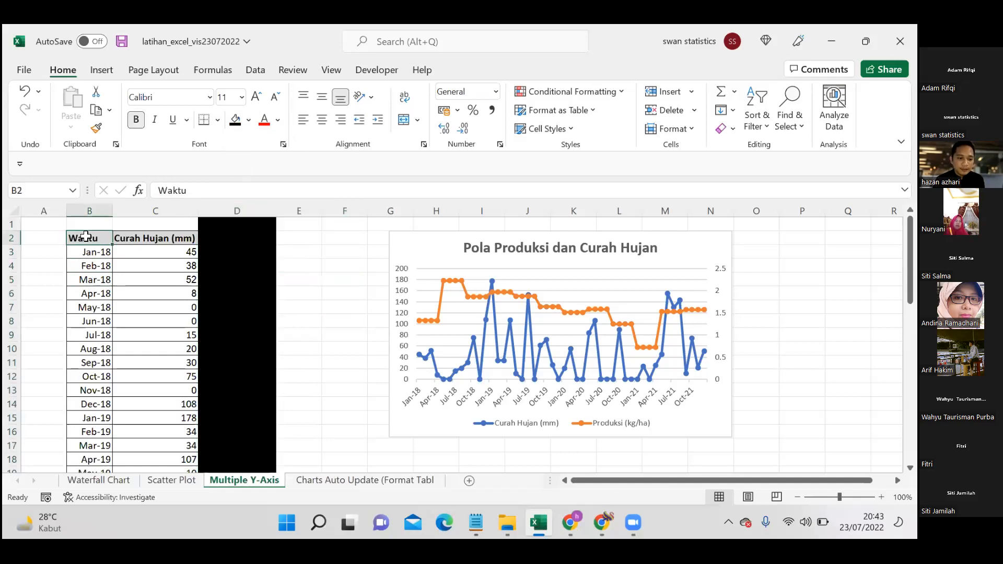
{"action": "key", "text": "shift+Right"}
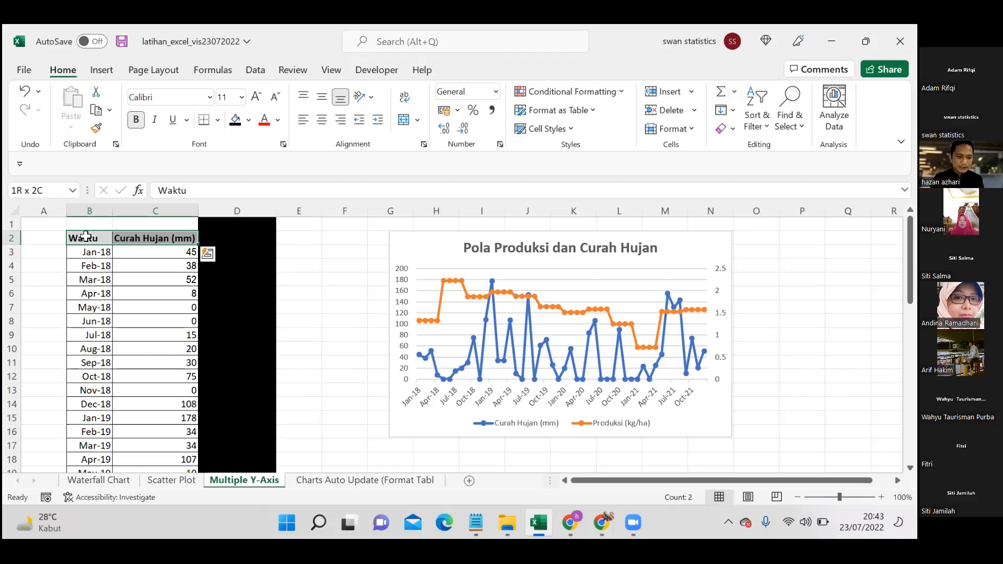
{"action": "left_click", "coordinate": [120, 265]}
{"action": "left_click_drag", "start_coordinate": [84, 236], "coordinate": [166, 241]}
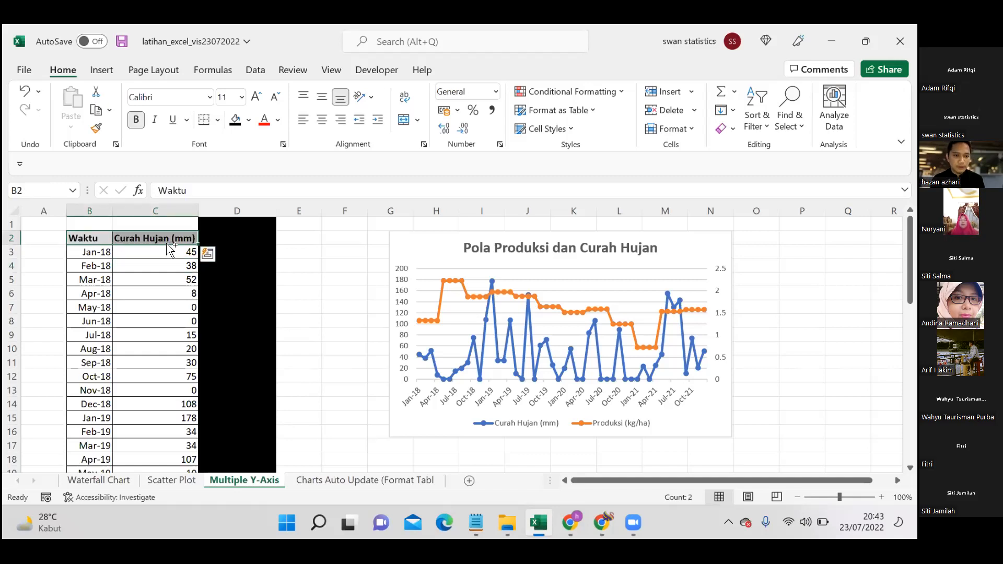
{"action": "key", "text": "ctrl+shift+Down"}
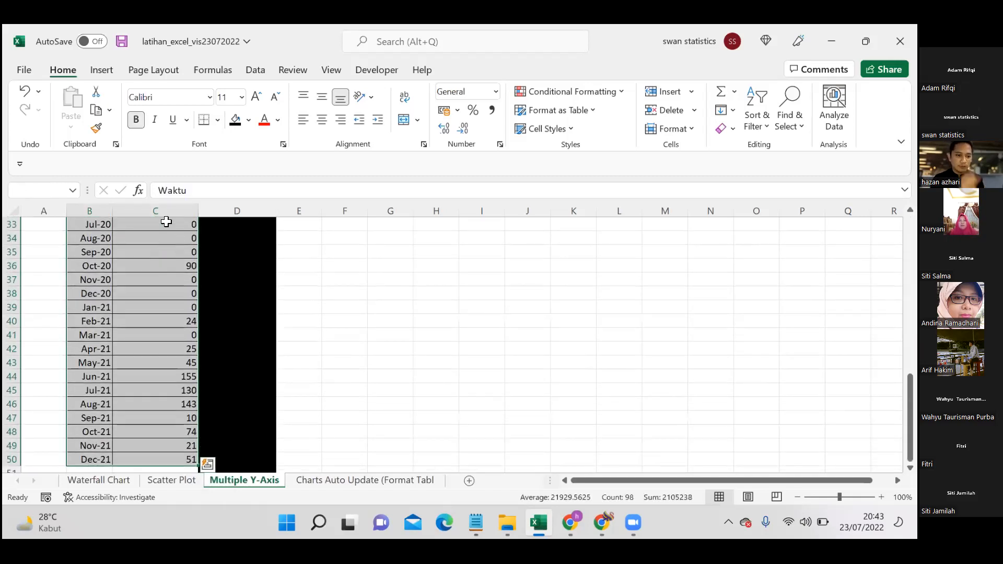
{"action": "left_click", "coordinate": [101, 70]}
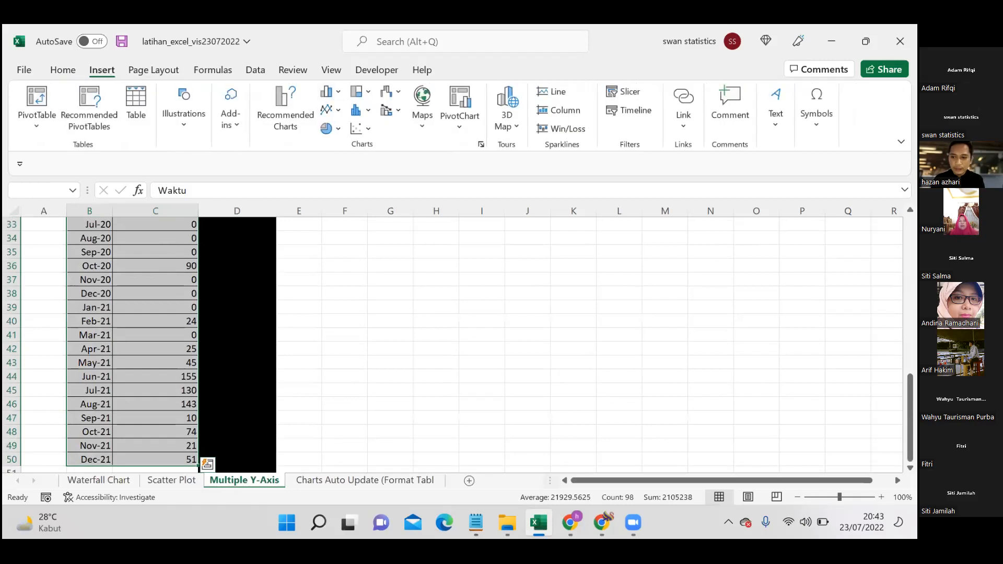
{"action": "left_click_drag", "start_coordinate": [910, 418], "coordinate": [910, 259]}
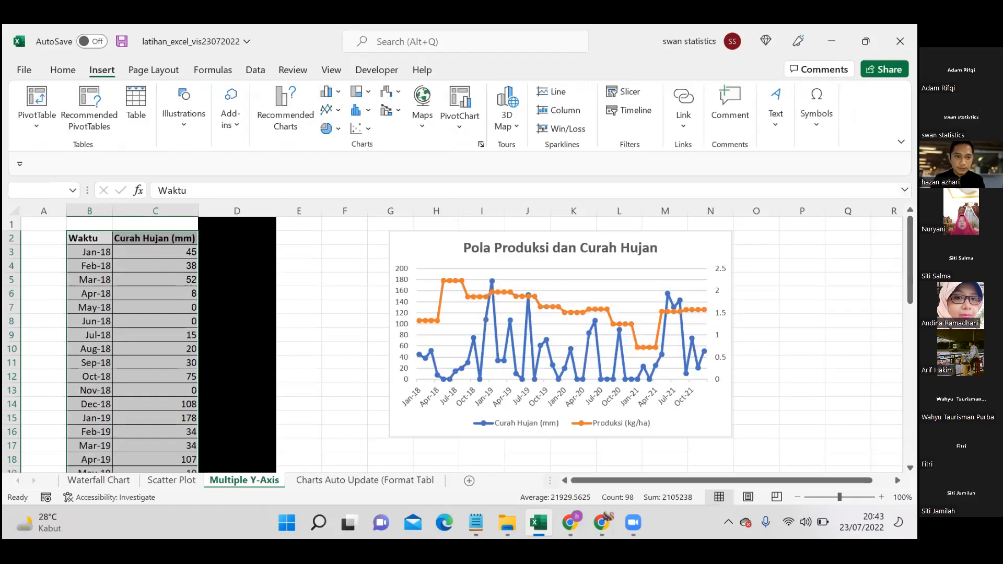
{"action": "left_click", "coordinate": [334, 111]}
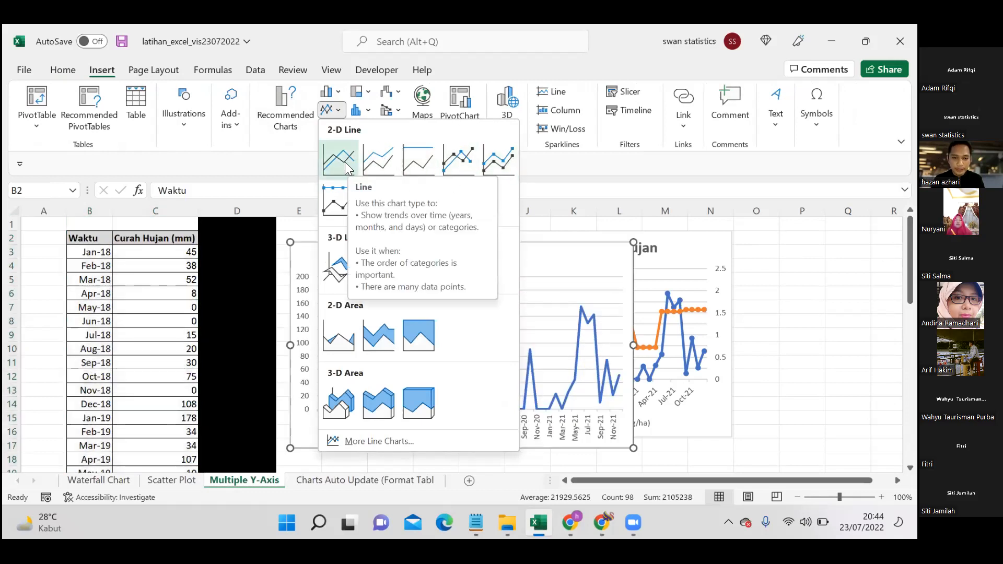
{"action": "left_click", "coordinate": [449, 159]}
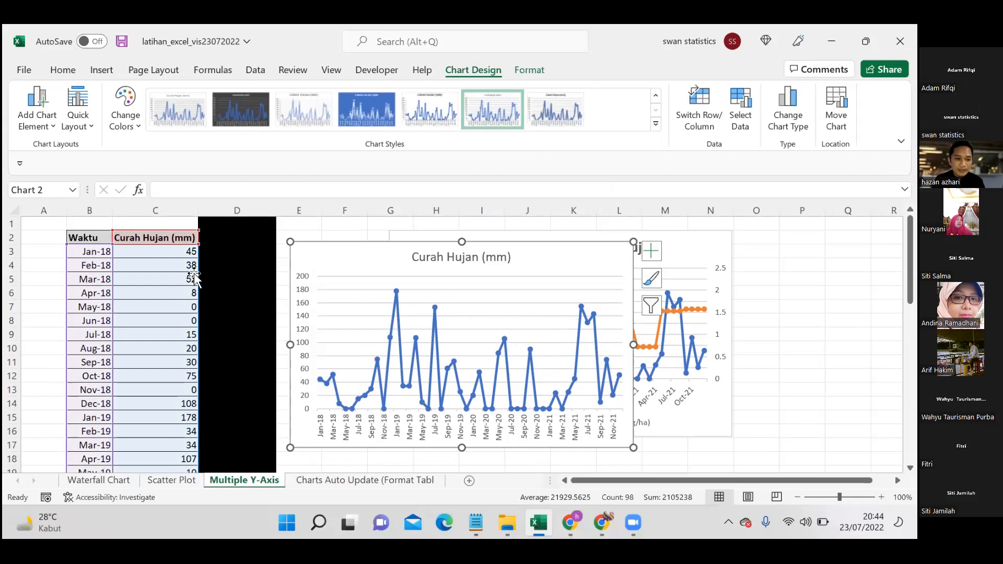
Undo the Curah Hujan line chart and the black fill on column D
{"action": "left_click", "coordinate": [179, 239]}
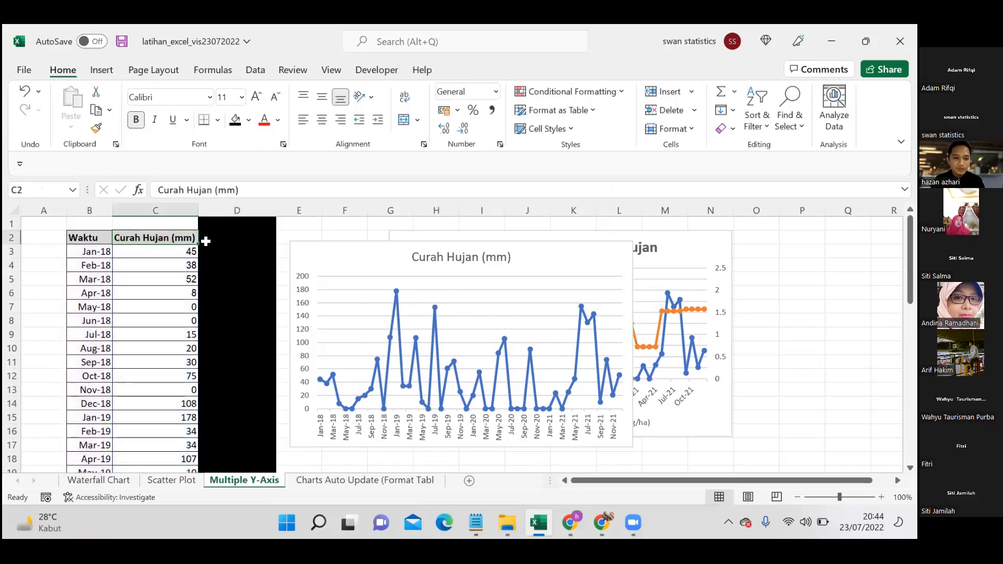
{"action": "left_click", "coordinate": [218, 241]}
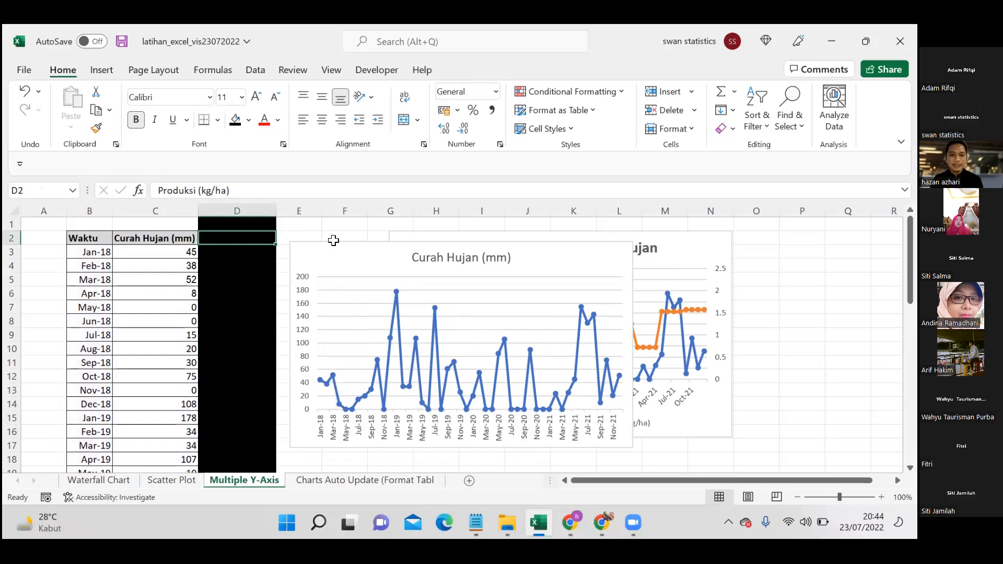
{"action": "left_click", "coordinate": [335, 237]}
{"action": "key", "text": "ctrl+z"}
{"action": "key", "text": "ctrl+z"}
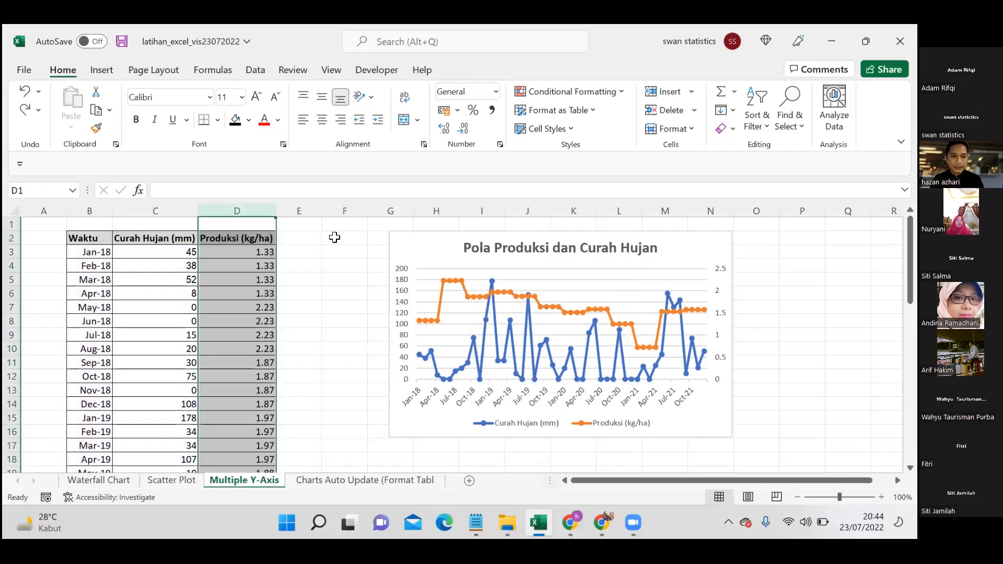
{"action": "left_click", "coordinate": [334, 237]}
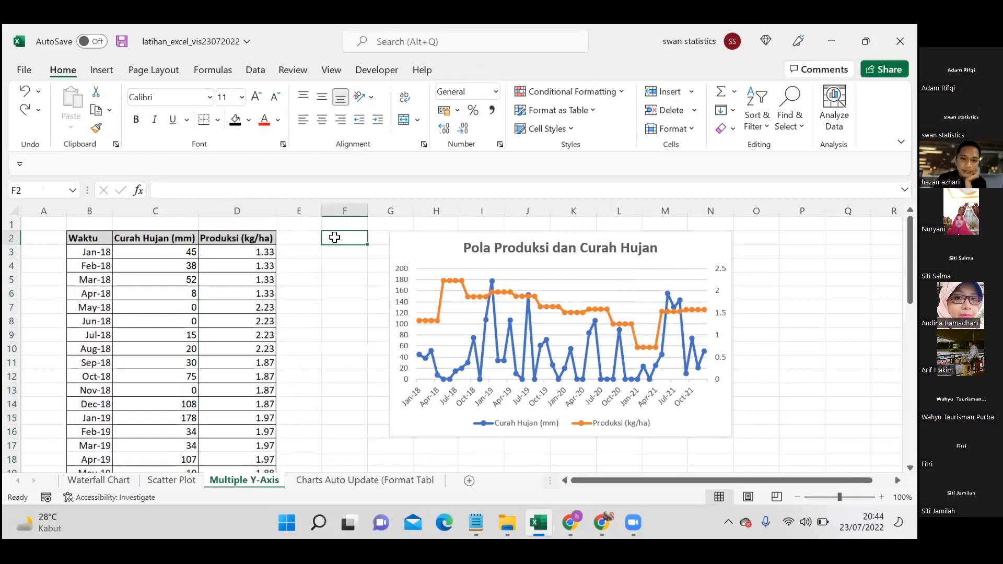
Examine the Waktu, Curah Hujan (mm) and Produksi (kg/ha) headers and compare the scale of the first rainfall and production values
{"action": "left_click", "coordinate": [244, 240]}
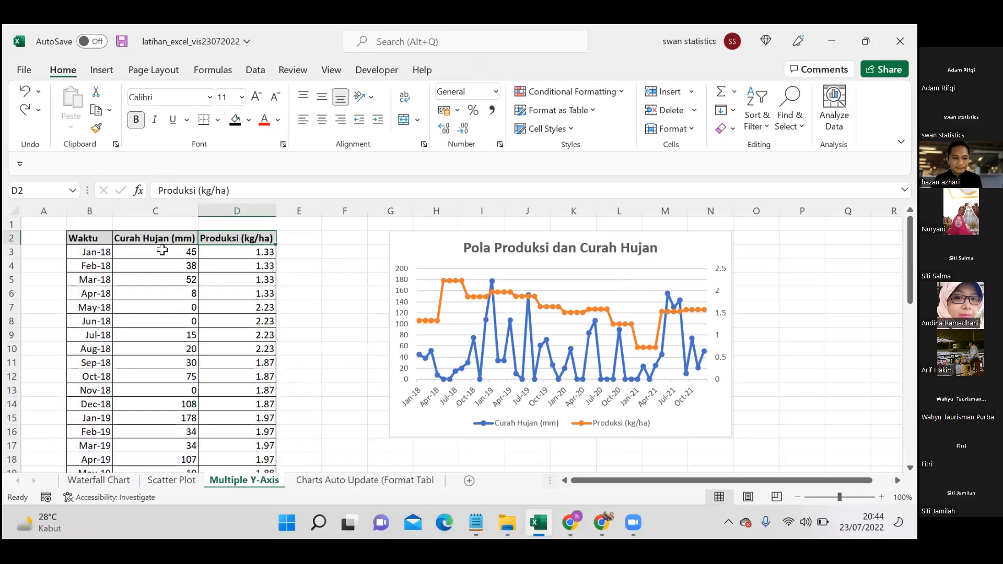
{"action": "left_click", "coordinate": [85, 237]}
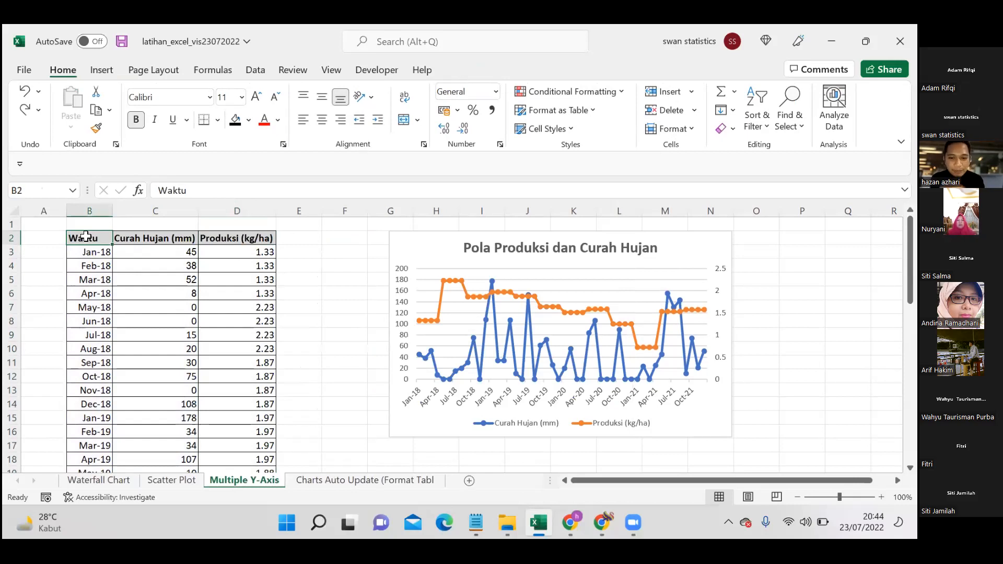
{"action": "left_click", "coordinate": [159, 239]}
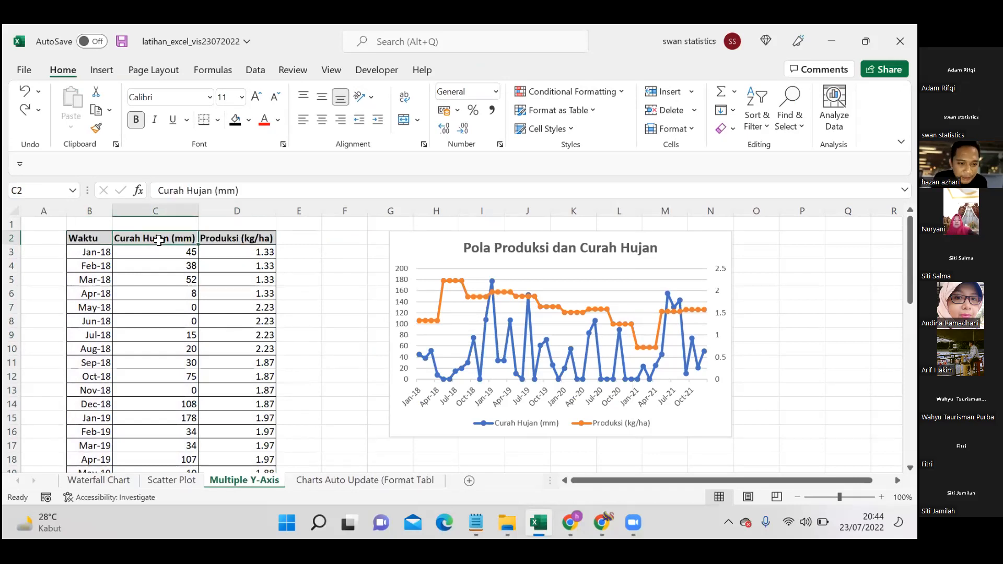
{"action": "key", "text": "Right"}
{"action": "left_click", "coordinate": [158, 240]}
{"action": "key", "text": "Right"}
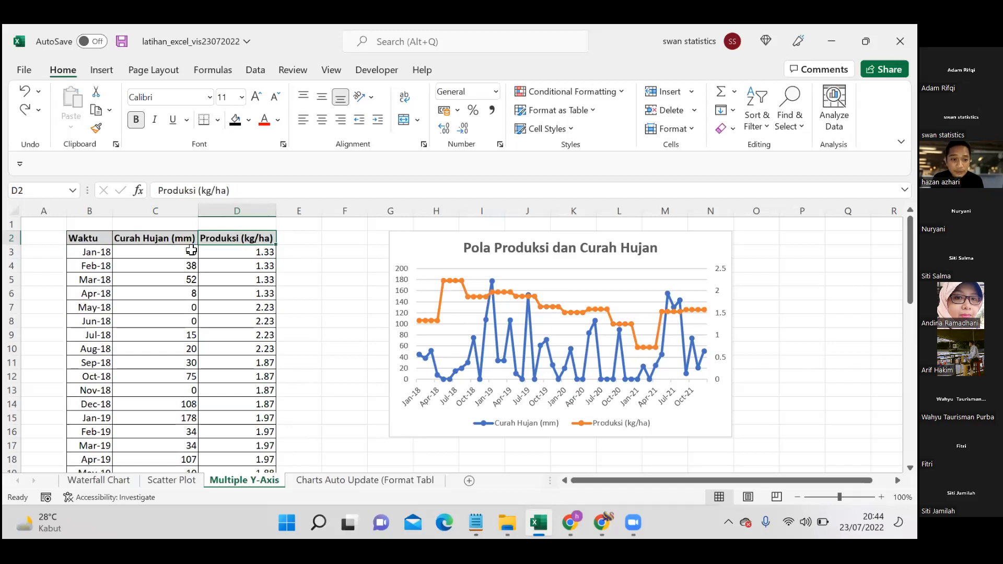
{"action": "left_click", "coordinate": [173, 240]}
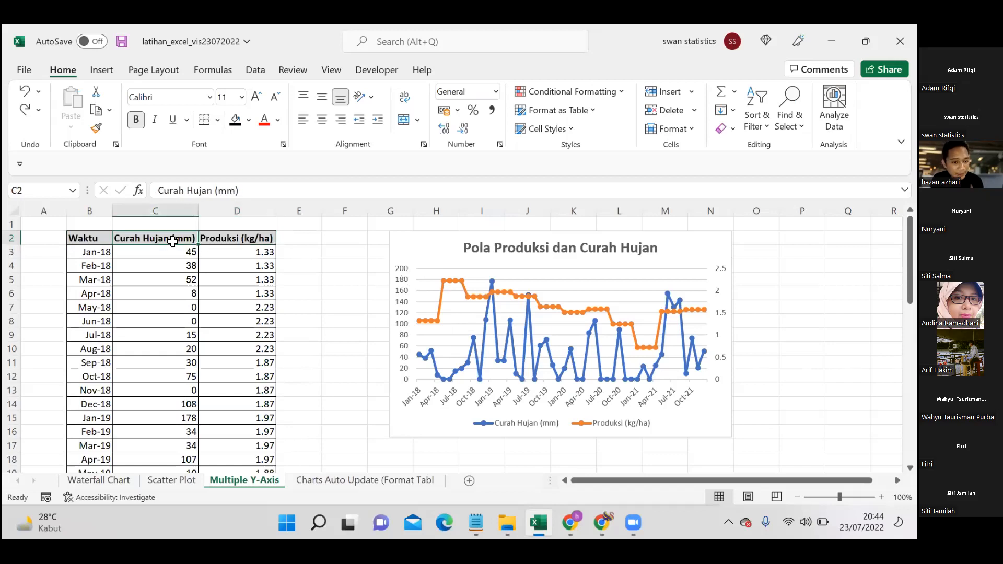
{"action": "left_click", "coordinate": [239, 238]}
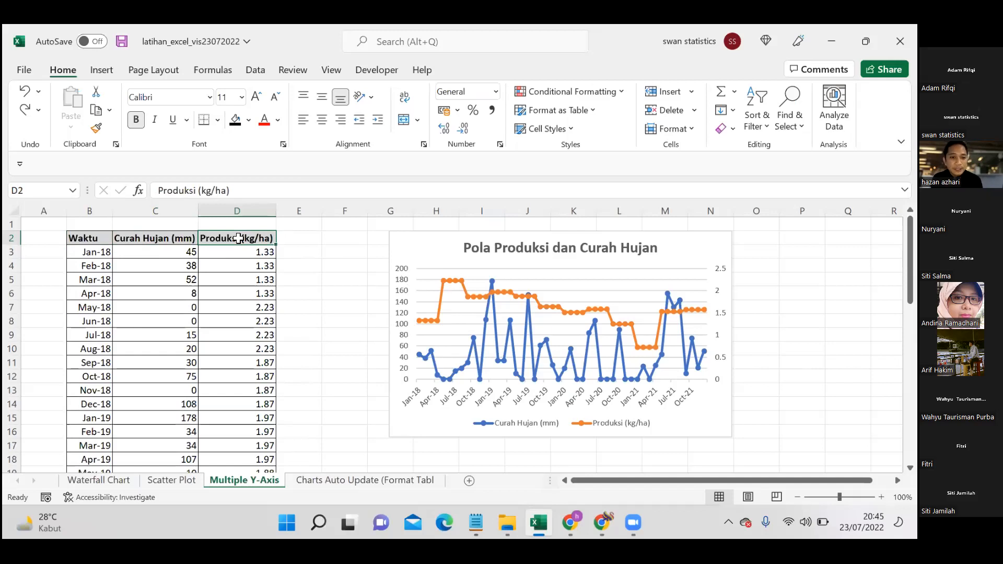
{"action": "left_click", "coordinate": [190, 251]}
{"action": "key", "text": "Right"}
{"action": "key", "text": "Right"}
{"action": "key", "text": "Left"}
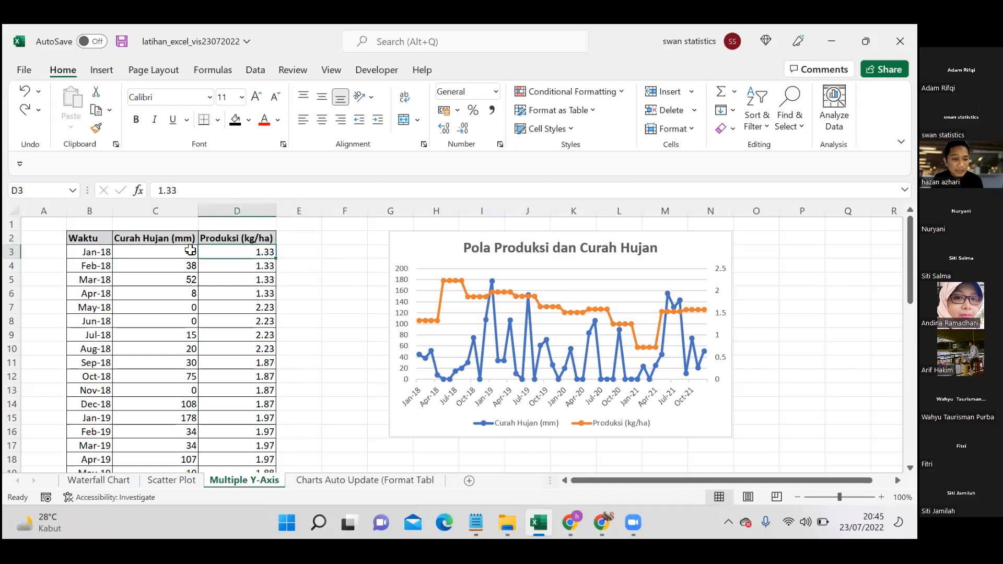
Delete the Pola Produksi dan Curah Hujan chart from the sheet
{"action": "left_click", "coordinate": [436, 246]}
{"action": "key", "text": "Delete"}
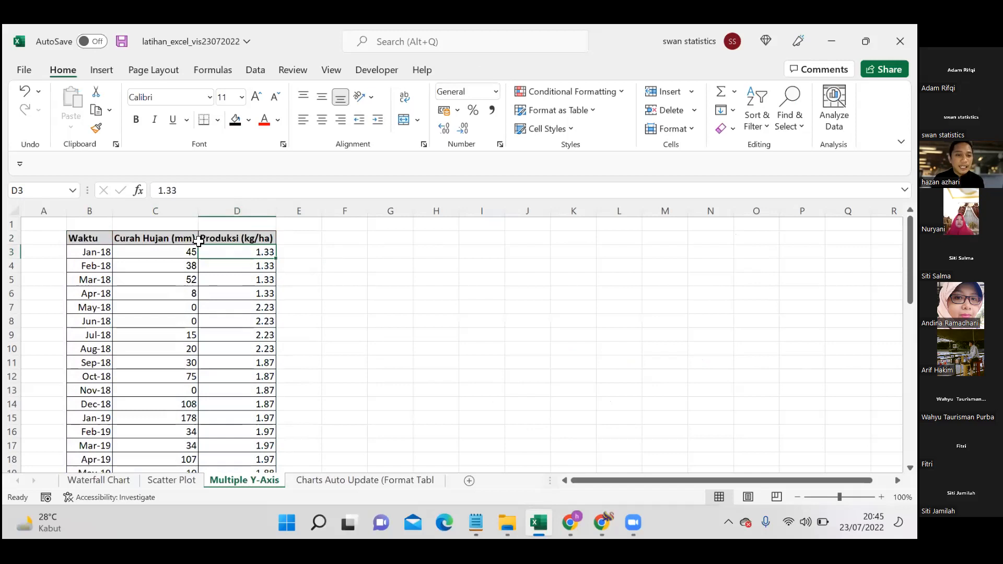
{"action": "left_click", "coordinate": [222, 238]}
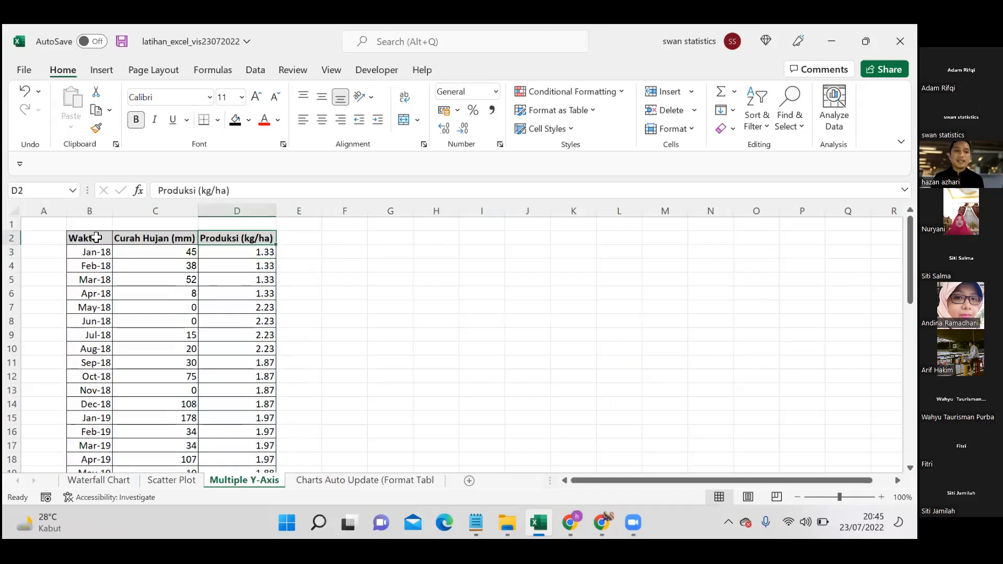
{"action": "left_click", "coordinate": [97, 238]}
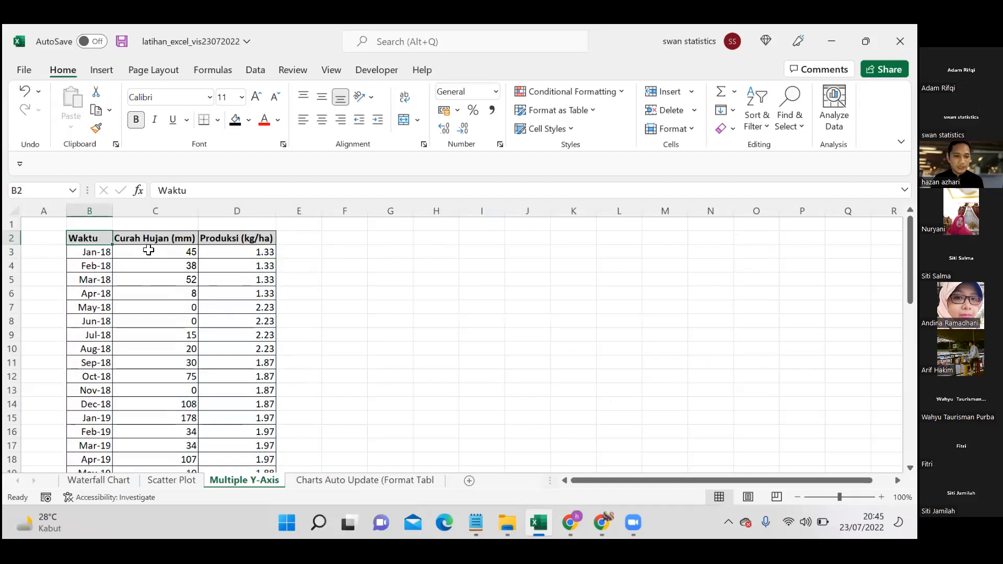
{"action": "left_click", "coordinate": [150, 250]}
{"action": "key", "text": "Right"}
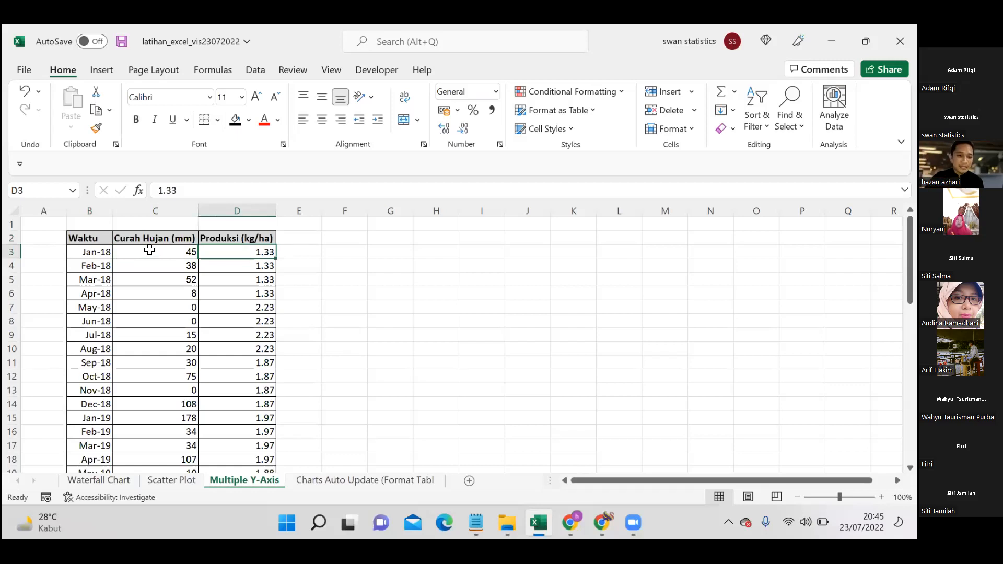
{"action": "left_click", "coordinate": [84, 237]}
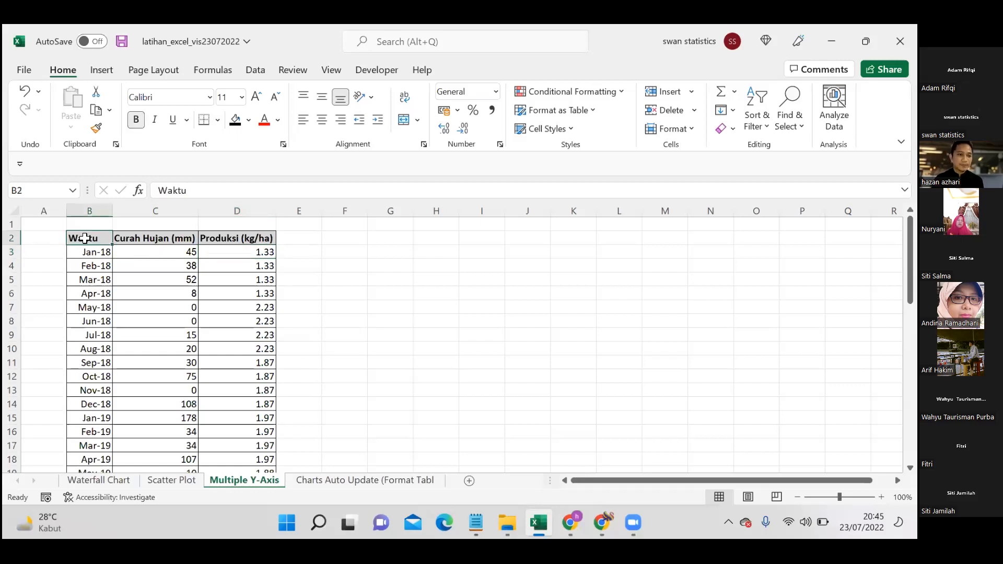
{"action": "left_click", "coordinate": [149, 282]}
Insert a 2-D line chart with markers from the Waktu, Curah Hujan (mm) and Produksi (kg/ha) data in B2:D50
{"action": "left_click", "coordinate": [101, 240]}
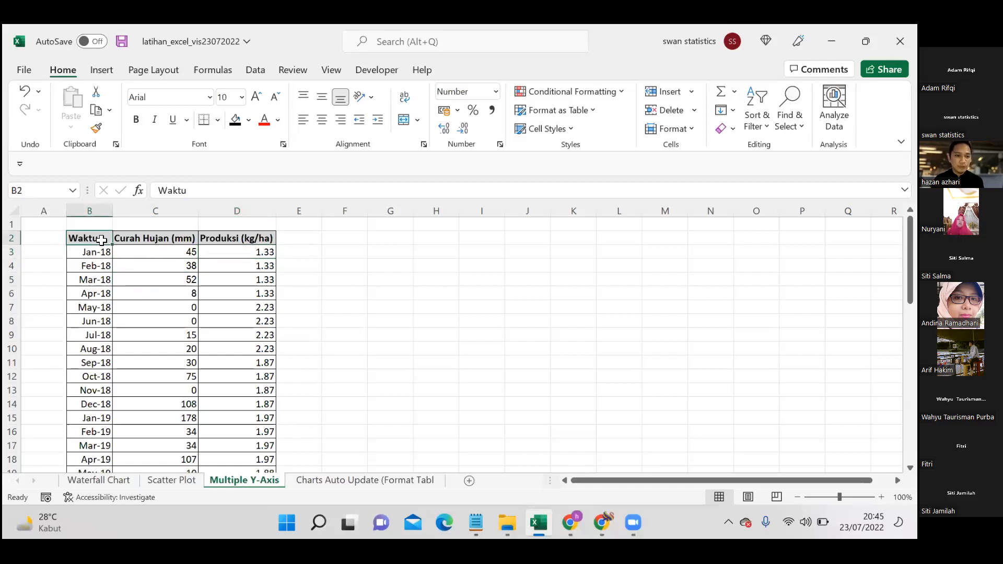
{"action": "key", "text": "ctrl+shift+Right"}
{"action": "key", "text": "ctrl+shift+Down"}
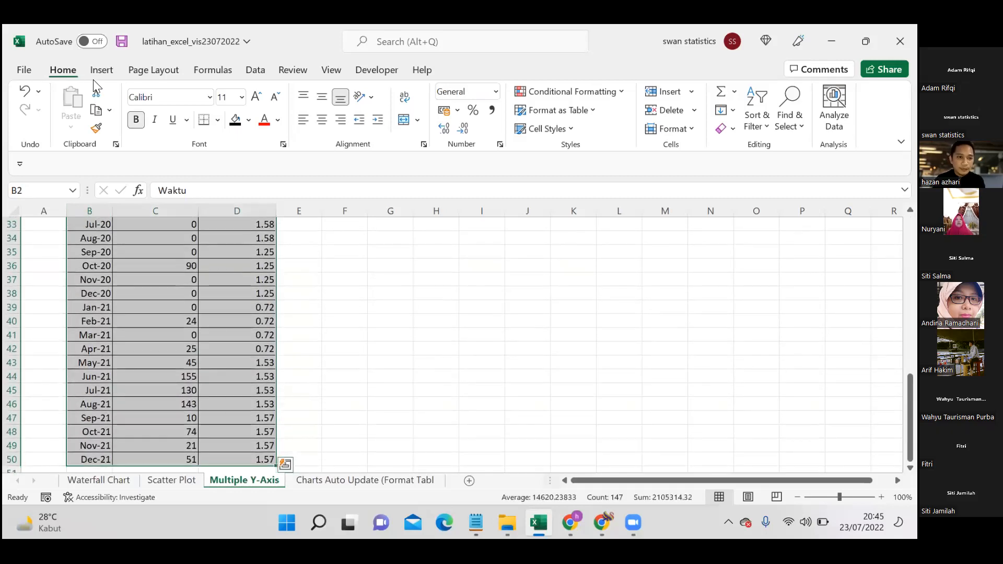
{"action": "left_click", "coordinate": [94, 78]}
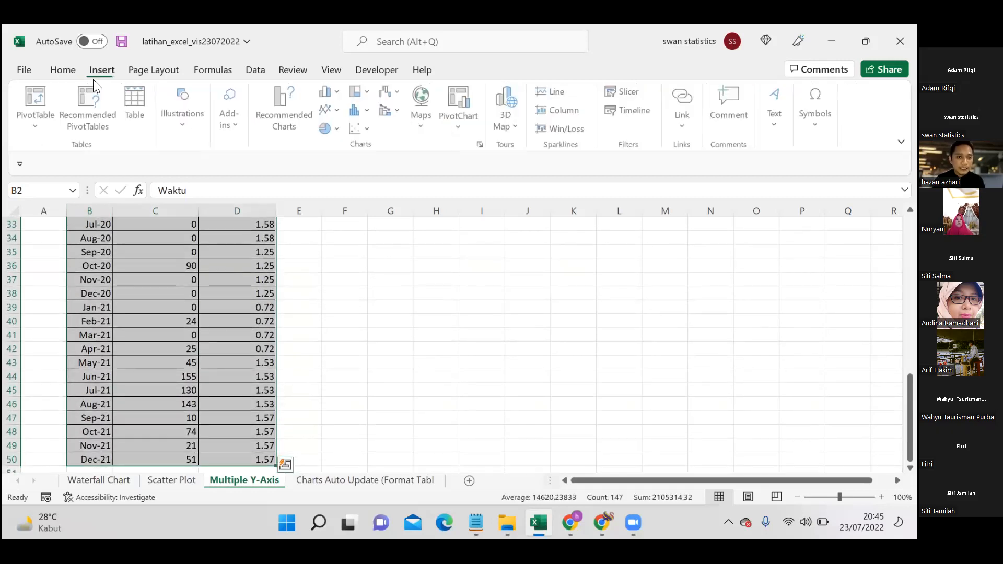
{"action": "left_click", "coordinate": [328, 114]}
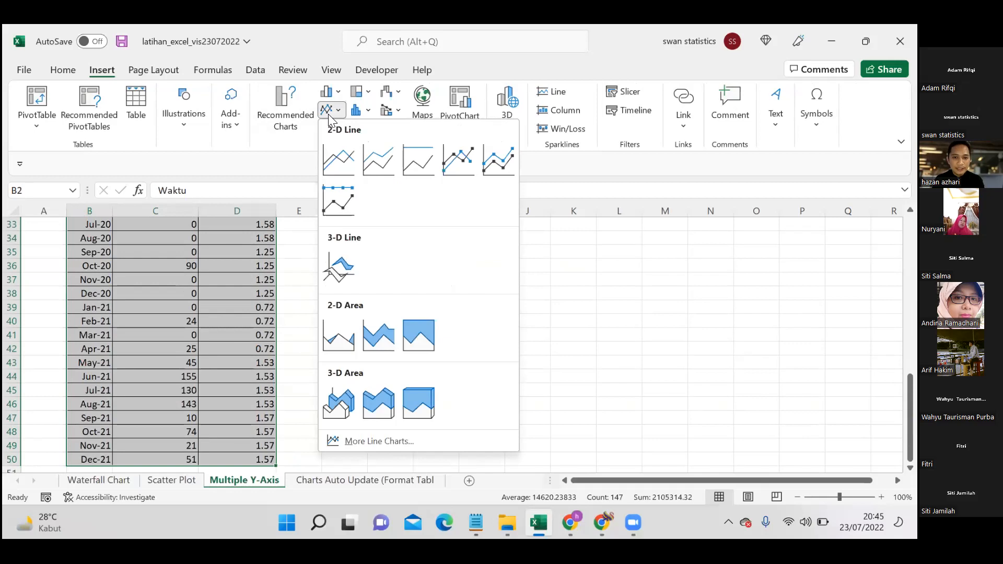
{"action": "left_click", "coordinate": [458, 158]}
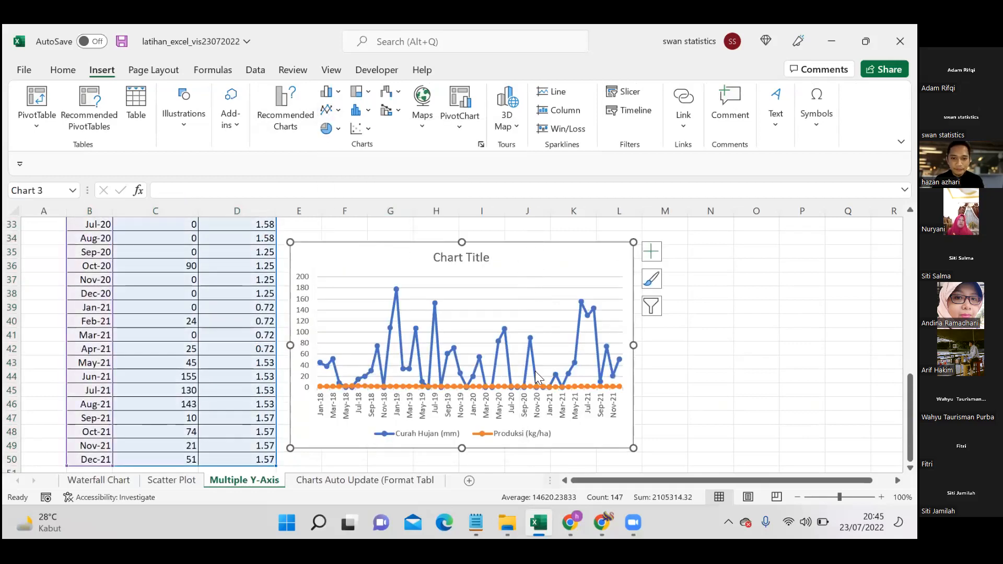
{"action": "left_click", "coordinate": [499, 388]}
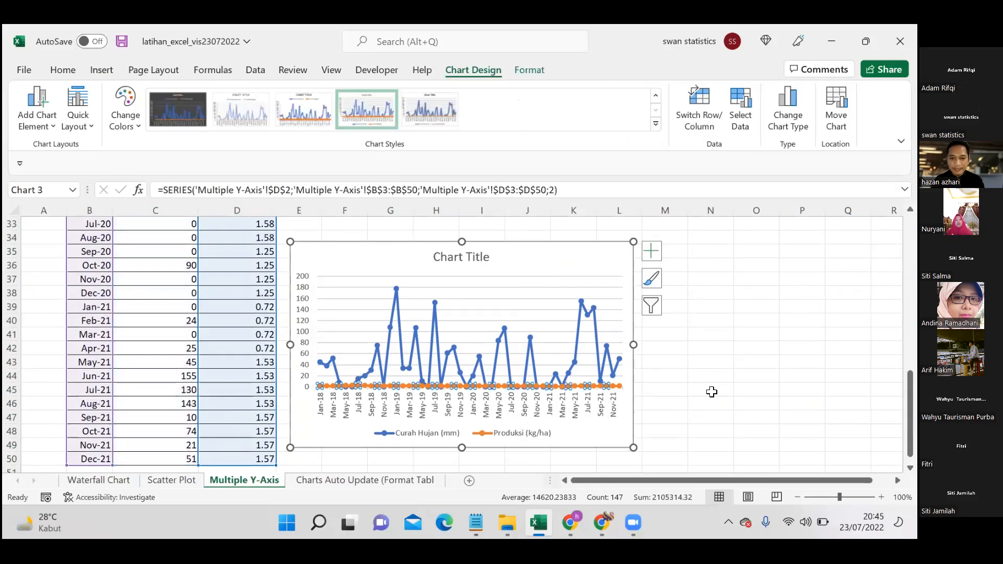
{"action": "left_click", "coordinate": [710, 392]}
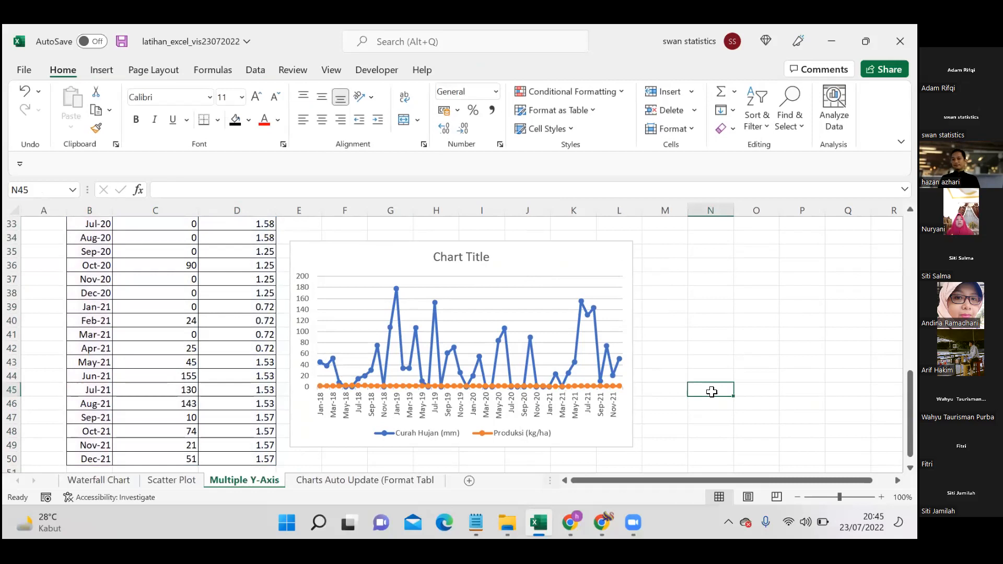
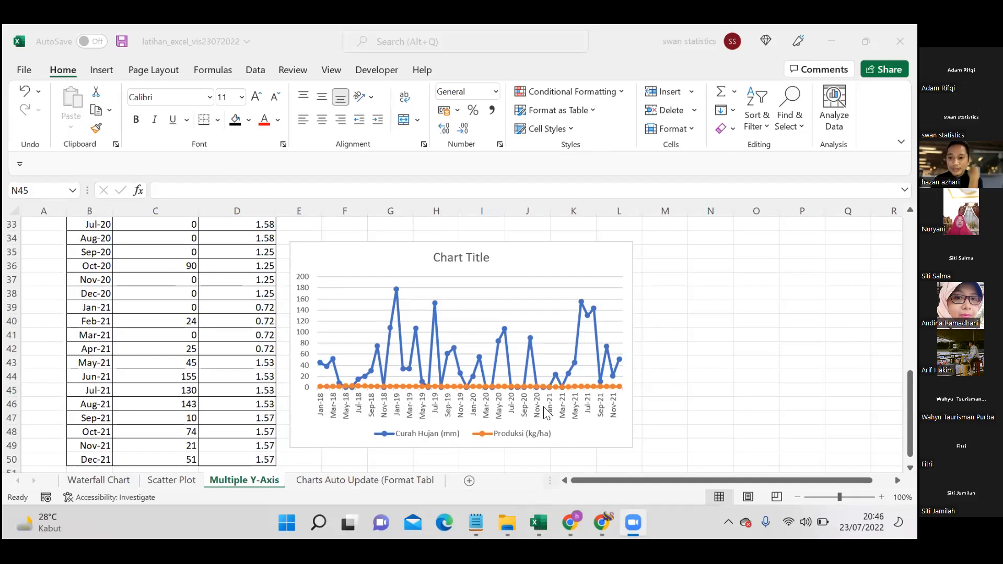
Move the new line chart beside the start of the data table by cutting it and pasting it at cell G3
{"action": "left_click", "coordinate": [910, 408]}
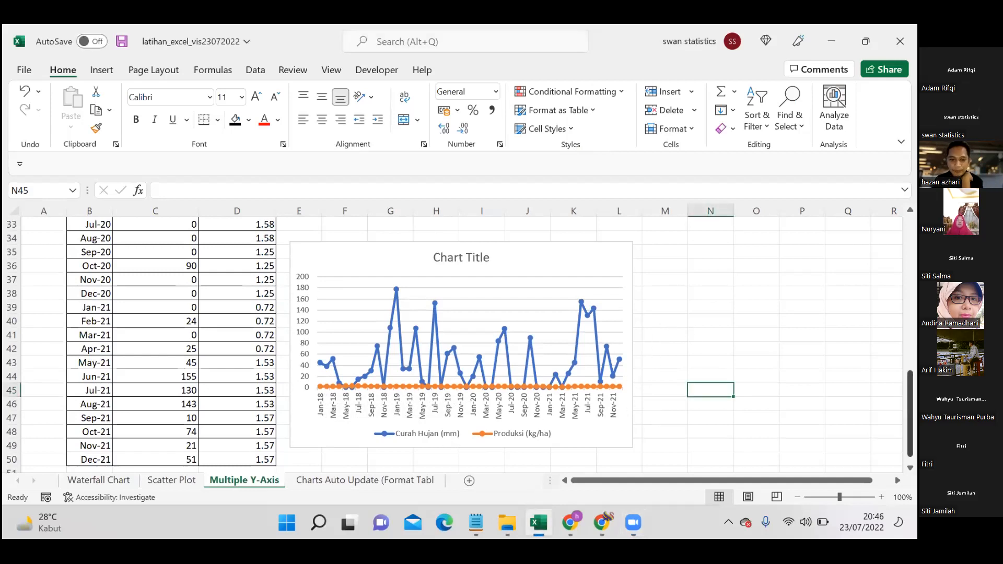
{"action": "left_click_drag", "start_coordinate": [910, 413], "coordinate": [910, 385]}
{"action": "left_click", "coordinate": [586, 331]}
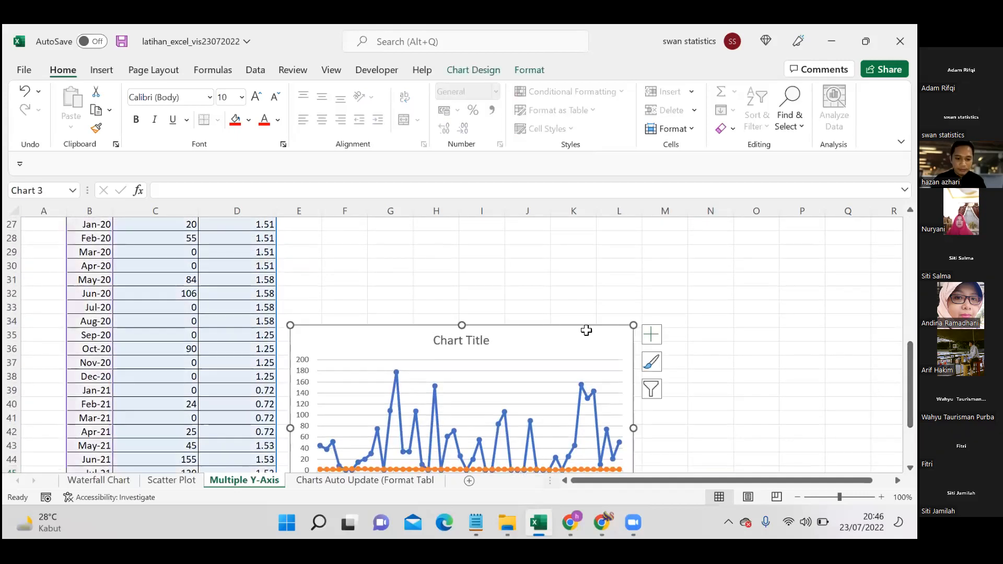
{"action": "key", "text": "Delete"}
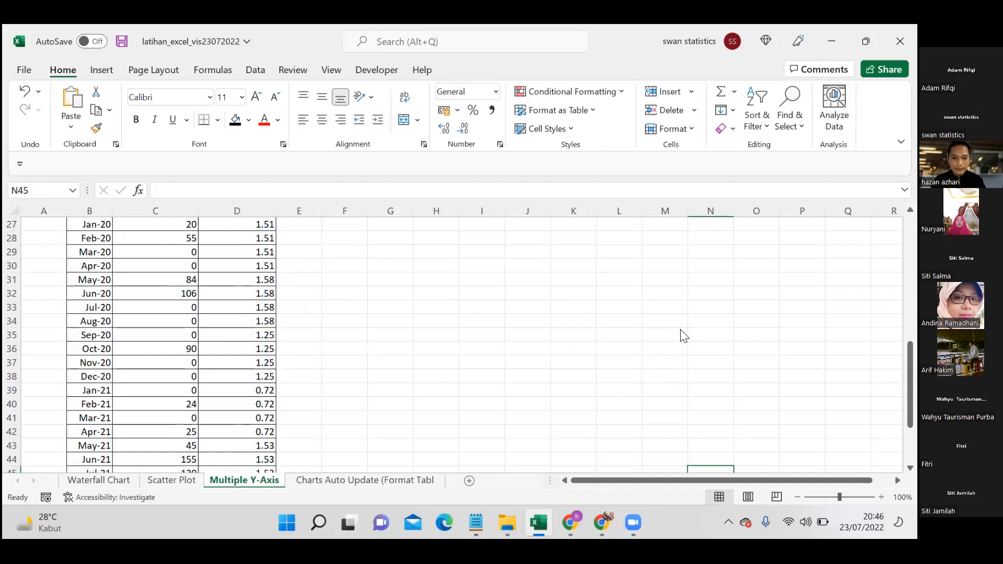
{"action": "scroll", "coordinate": [389, 241], "scroll_direction": "up", "scroll_amount": 8}
{"action": "left_click", "coordinate": [389, 241]}
{"action": "key", "text": "ctrl+v"}
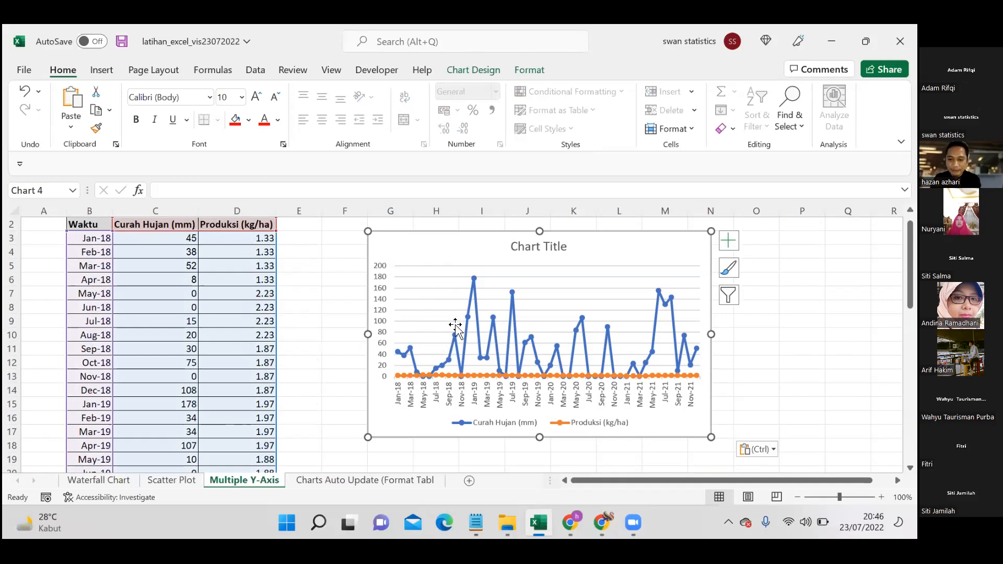
Circle the line chart's value axis and the opposite side of its plot with freehand pen annotations
{"action": "left_click", "coordinate": [504, 375]}
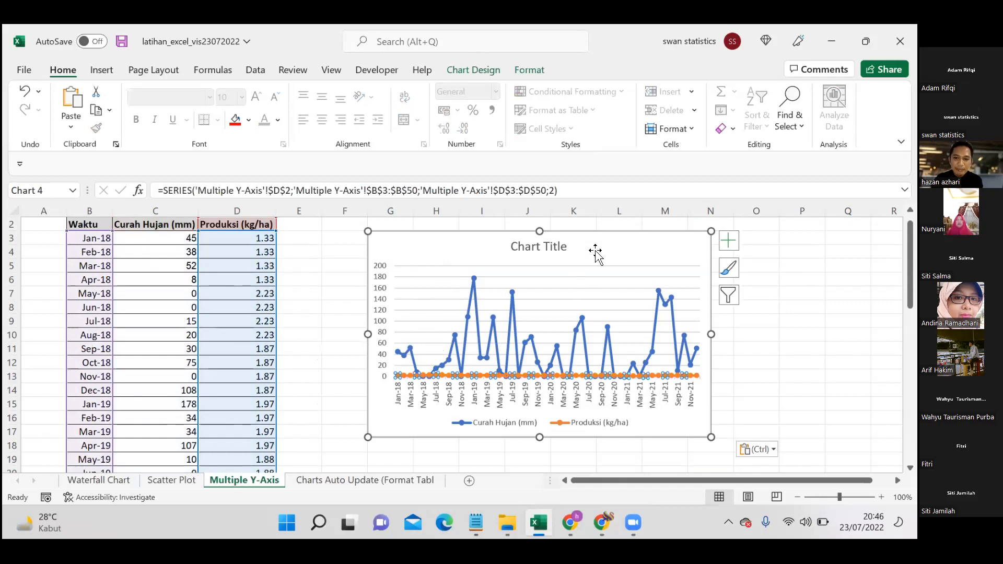
{"action": "left_click", "coordinate": [593, 245]}
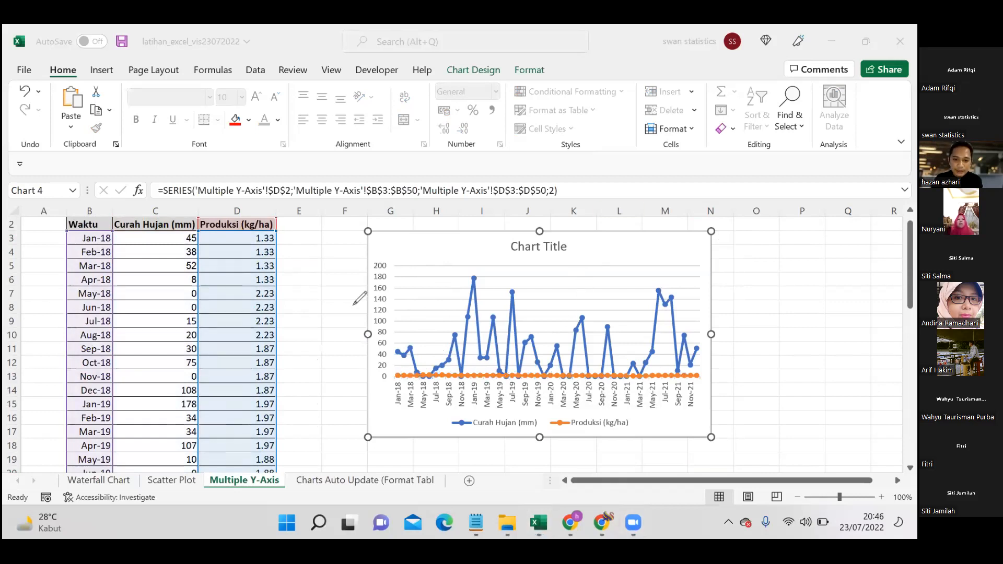
{"action": "mouse_move", "coordinate": [381, 256]}
{"action": "left_mouse_down"}
{"action": "mouse_move", "coordinate": [366, 284]}
{"action": "mouse_move", "coordinate": [370, 402]}
{"action": "mouse_move", "coordinate": [403, 264]}
{"action": "left_mouse_up"}
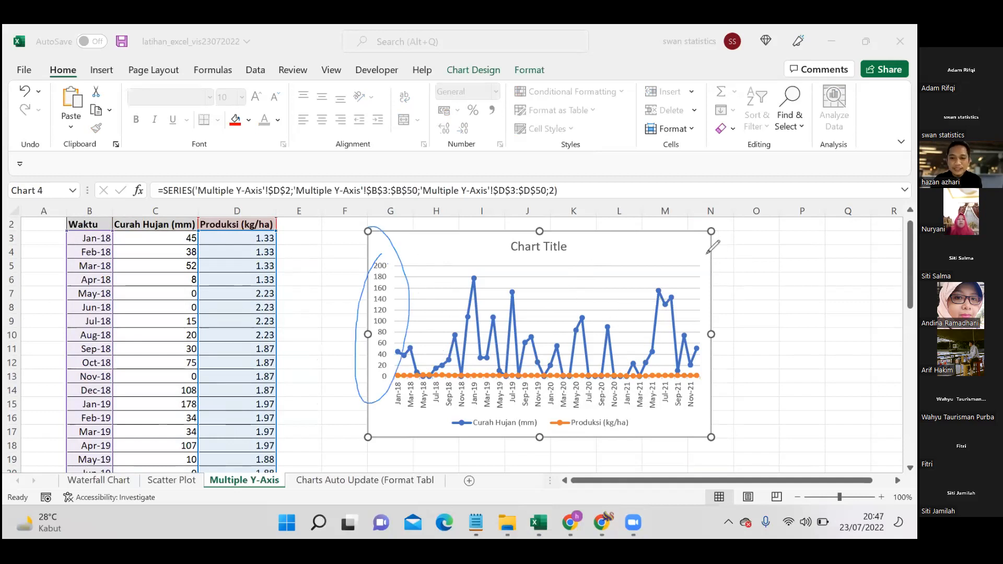
{"action": "mouse_move", "coordinate": [695, 245]}
{"action": "left_mouse_down"}
{"action": "mouse_move", "coordinate": [670, 369]}
{"action": "mouse_move", "coordinate": [648, 244]}
{"action": "left_mouse_up"}
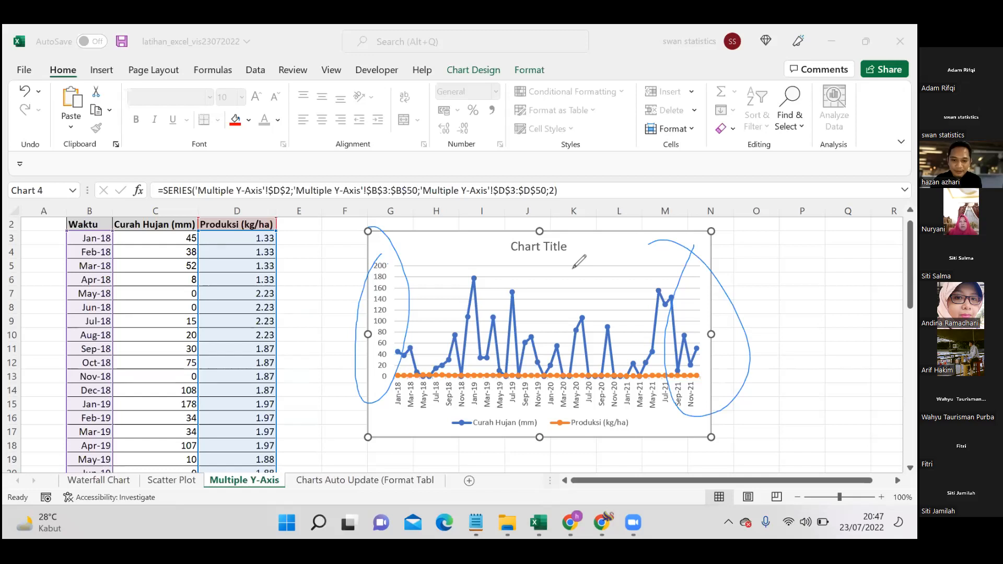
{"action": "mouse_move", "coordinate": [388, 261]}
{"action": "left_mouse_down"}
{"action": "mouse_move", "coordinate": [374, 259]}
{"action": "mouse_move", "coordinate": [337, 341]}
{"action": "mouse_move", "coordinate": [363, 410]}
{"action": "mouse_move", "coordinate": [382, 270]}
{"action": "left_mouse_up"}
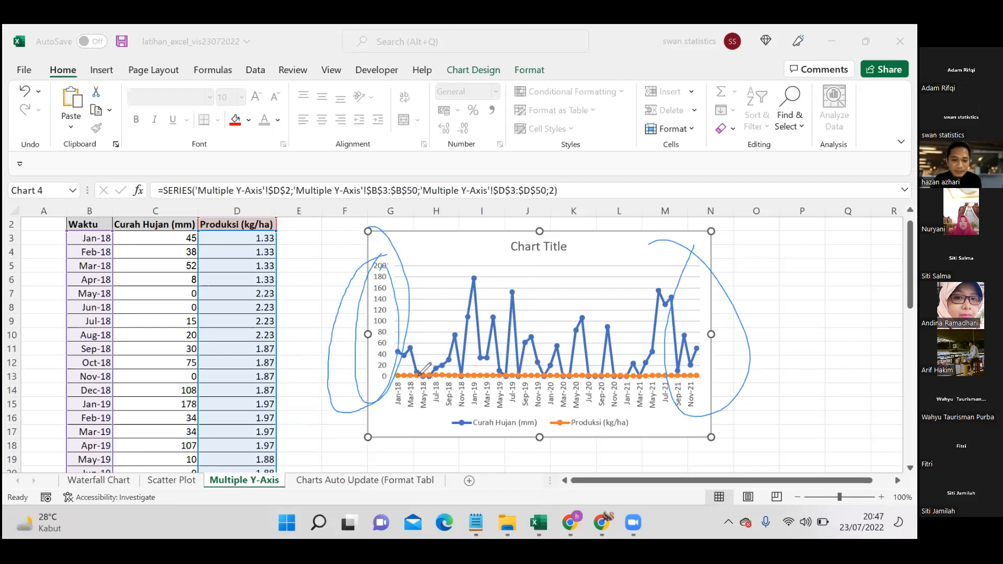
{"action": "mouse_move", "coordinate": [706, 250]}
{"action": "left_mouse_down"}
{"action": "mouse_move", "coordinate": [680, 268]}
{"action": "mouse_move", "coordinate": [666, 358]}
{"action": "mouse_move", "coordinate": [739, 366]}
{"action": "mouse_move", "coordinate": [724, 264]}
{"action": "mouse_move", "coordinate": [672, 309]}
{"action": "mouse_move", "coordinate": [688, 361]}
{"action": "mouse_move", "coordinate": [718, 263]}
{"action": "left_mouse_up"}
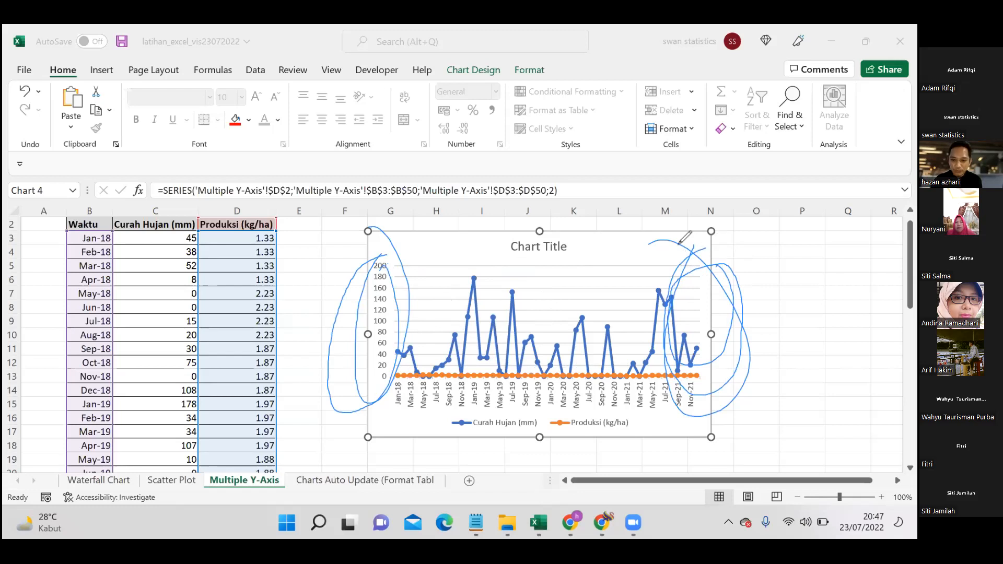
Undo the freehand circles drawn over the line chart
{"action": "key", "text": "ctrl+z"}
{"action": "key", "text": "ctrl+z"}
{"action": "key", "text": "ctrl+z"}
{"action": "key", "text": "ctrl+z"}
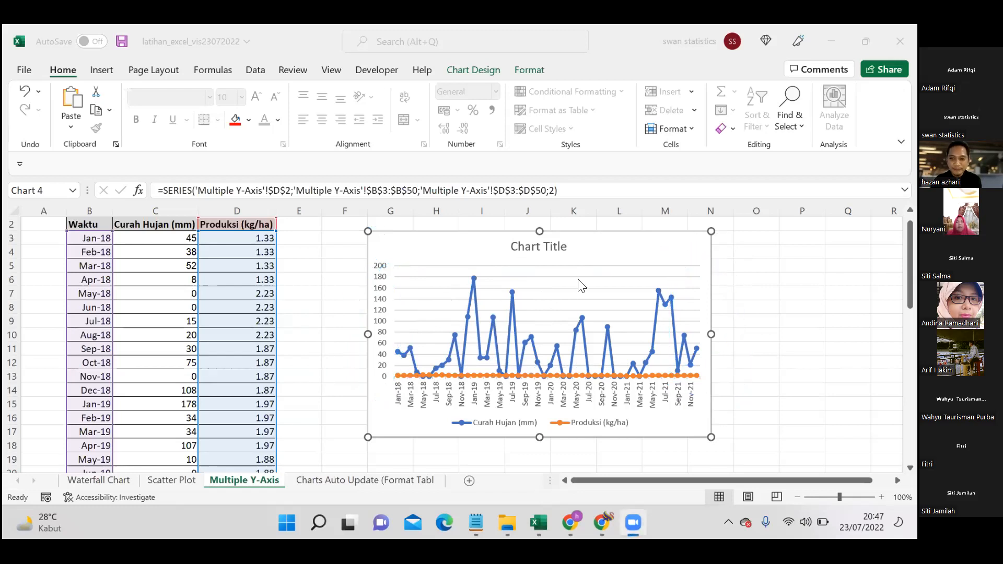
Plot the Produksi (kg/ha) series on the secondary axis through its data series formatting, and close the formatting options
{"action": "left_click", "coordinate": [580, 282]}
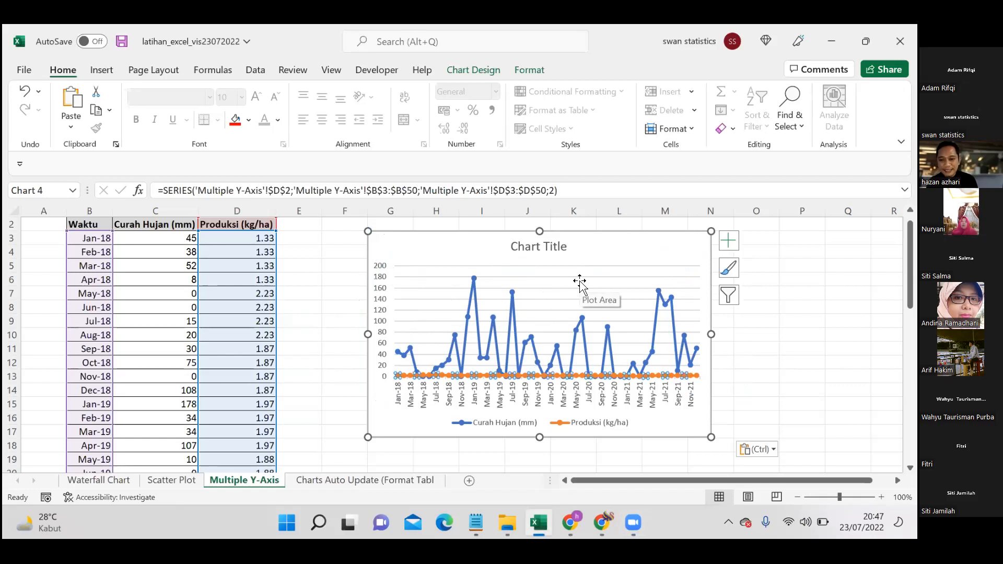
{"action": "left_click", "coordinate": [603, 246]}
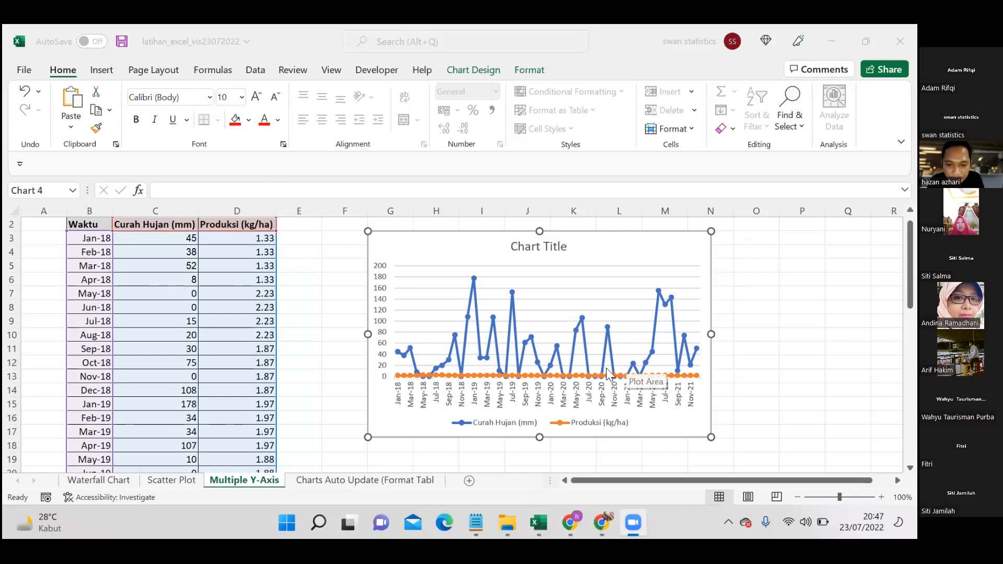
{"action": "mouse_move", "coordinate": [551, 374]}
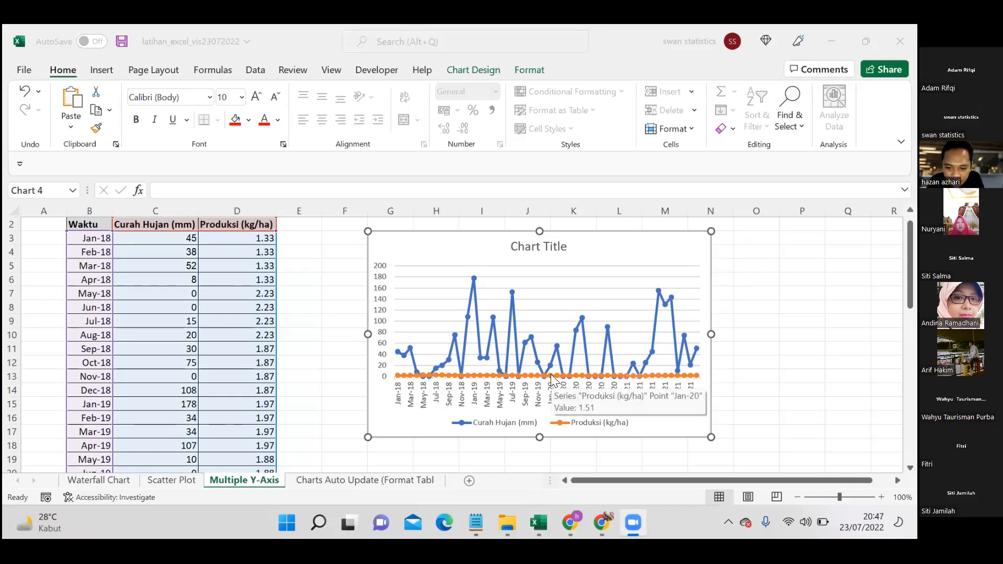
{"action": "left_click", "coordinate": [550, 374]}
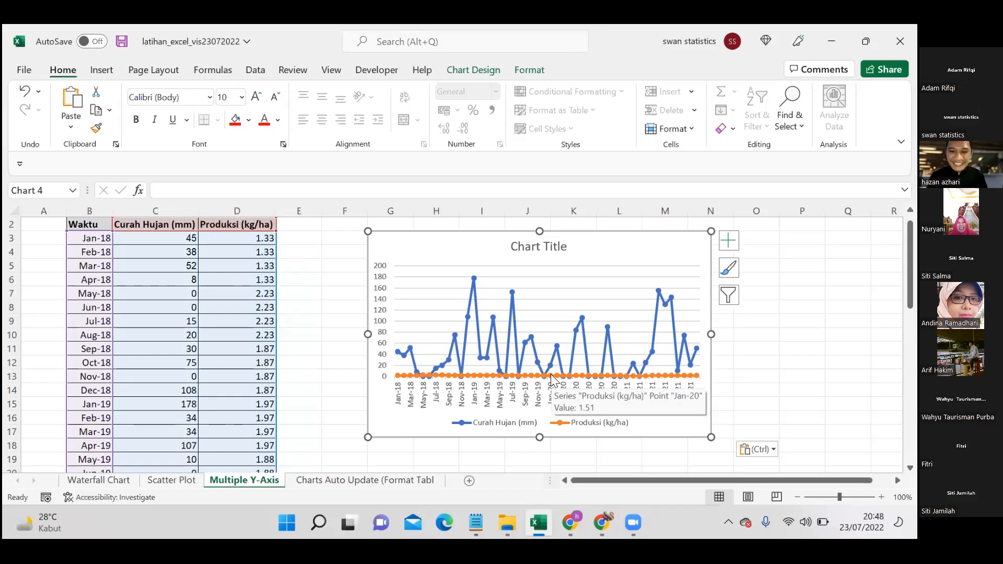
{"action": "left_click", "coordinate": [551, 375]}
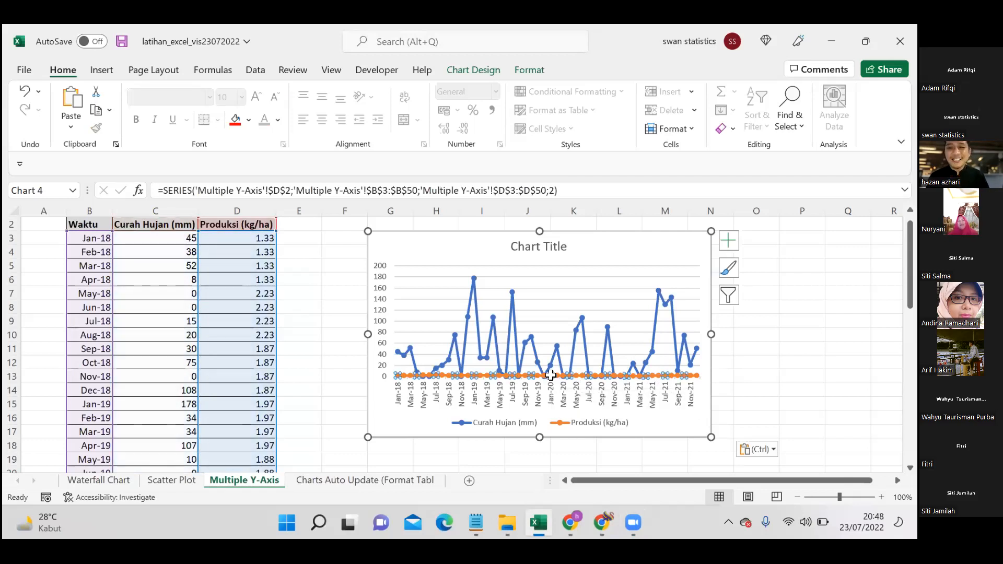
{"action": "right_click", "coordinate": [553, 379]}
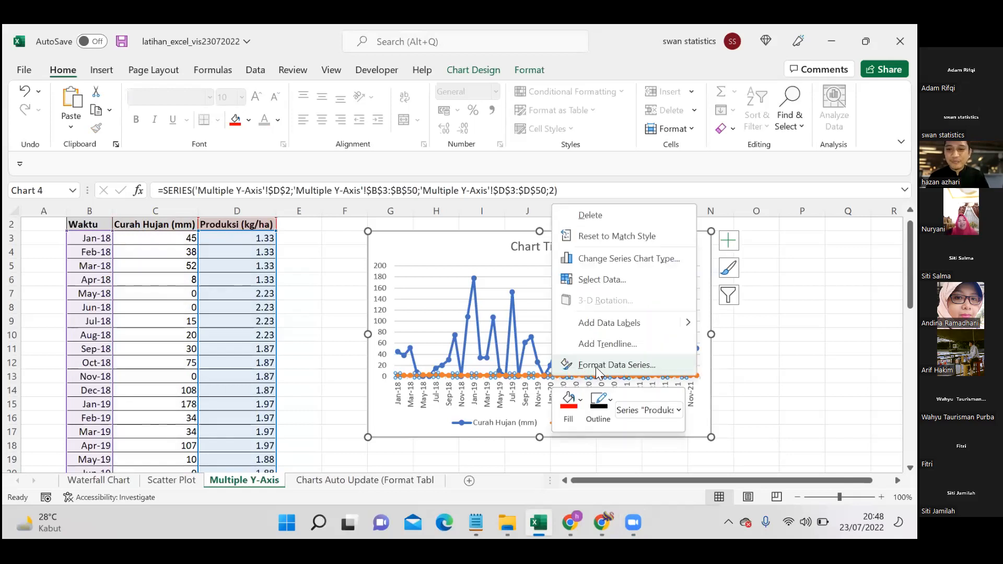
{"action": "left_click", "coordinate": [599, 366]}
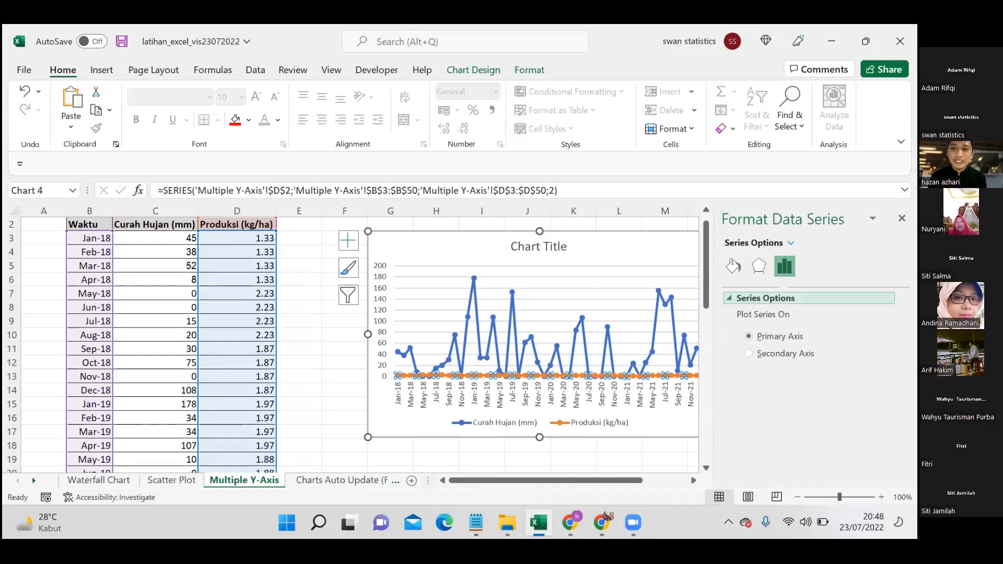
{"action": "left_click", "coordinate": [749, 354]}
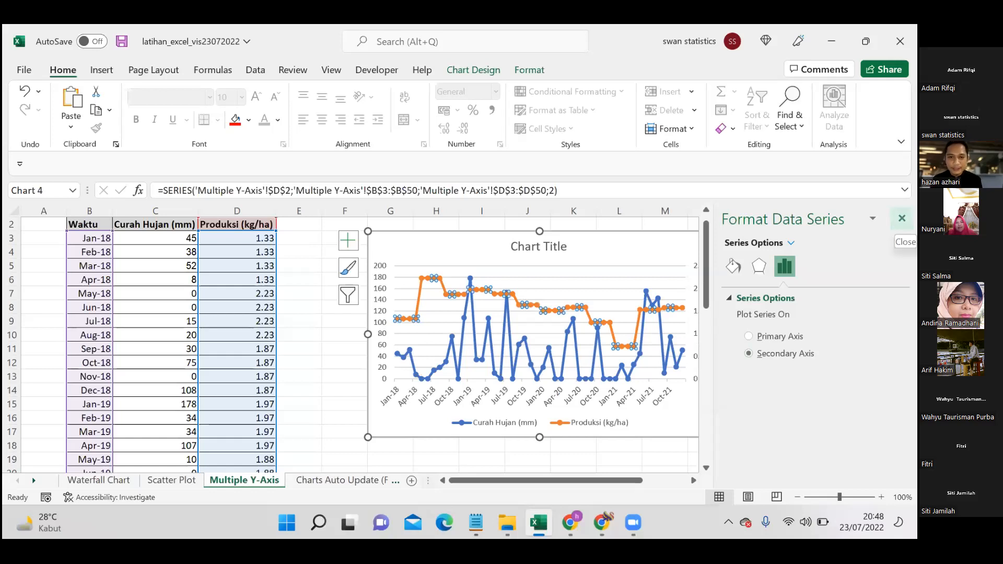
{"action": "left_click", "coordinate": [902, 219]}
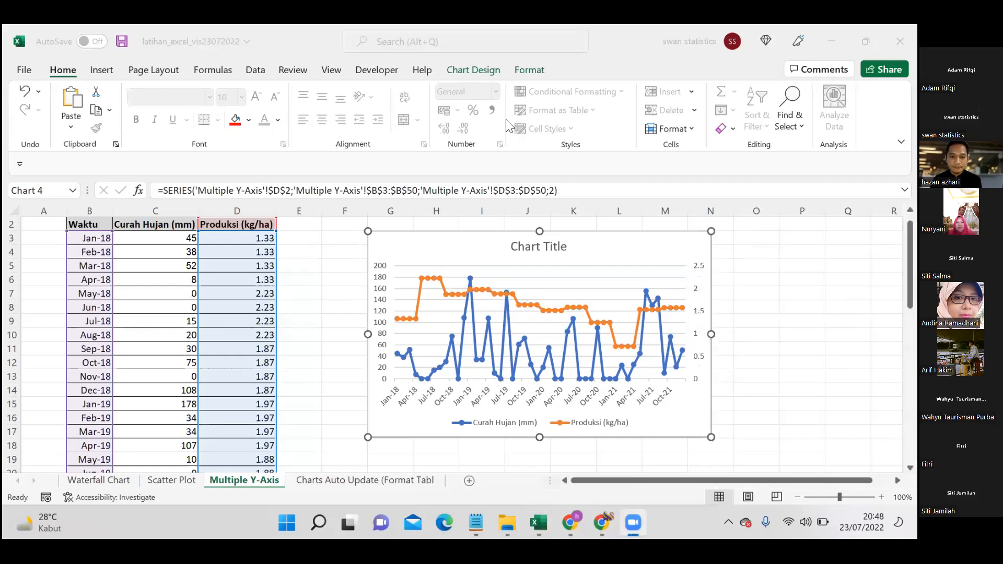
{"action": "mouse_move", "coordinate": [506, 120]}
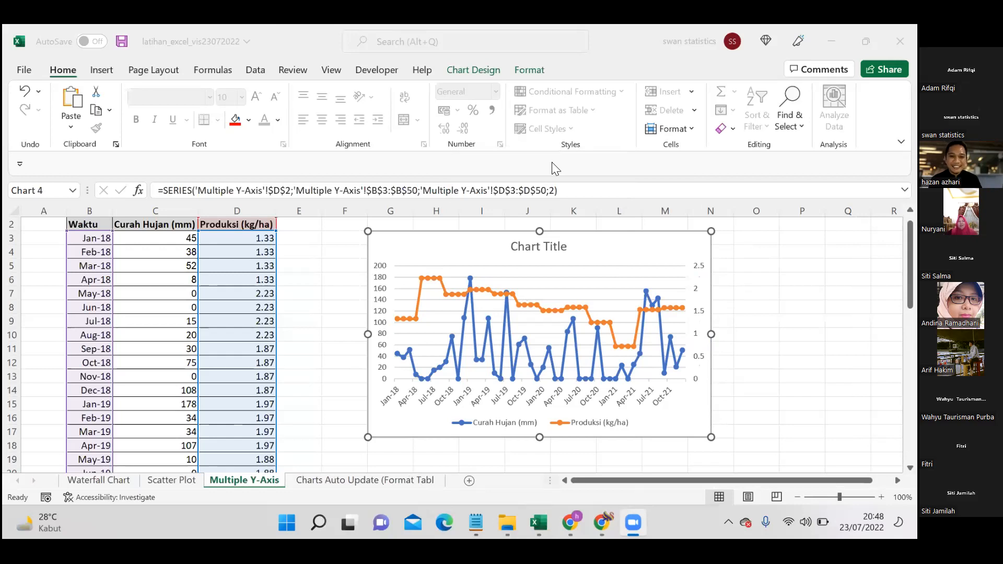
{"action": "left_click", "coordinate": [734, 332]}
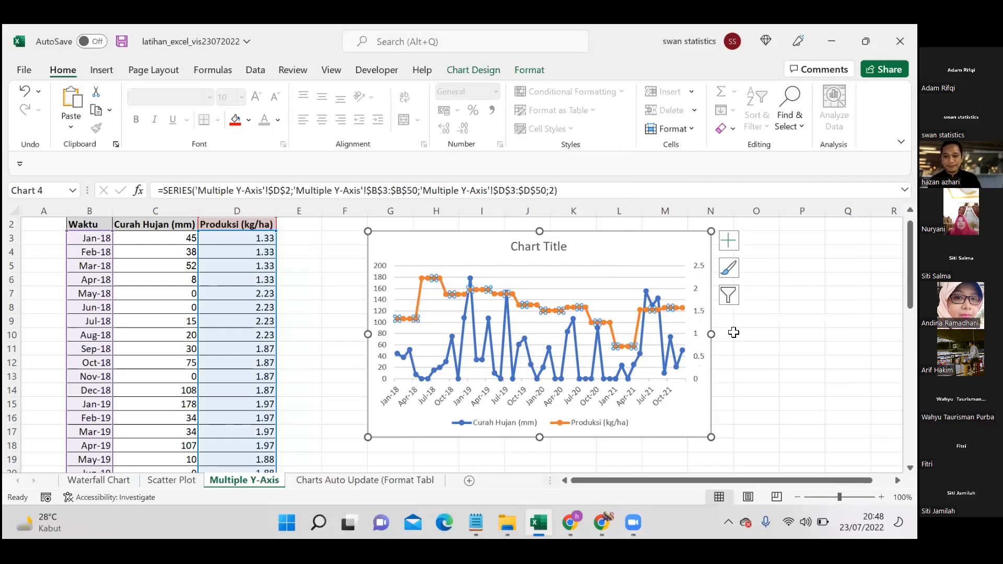
{"action": "key", "text": "space"}
{"action": "left_click", "coordinate": [733, 333]}
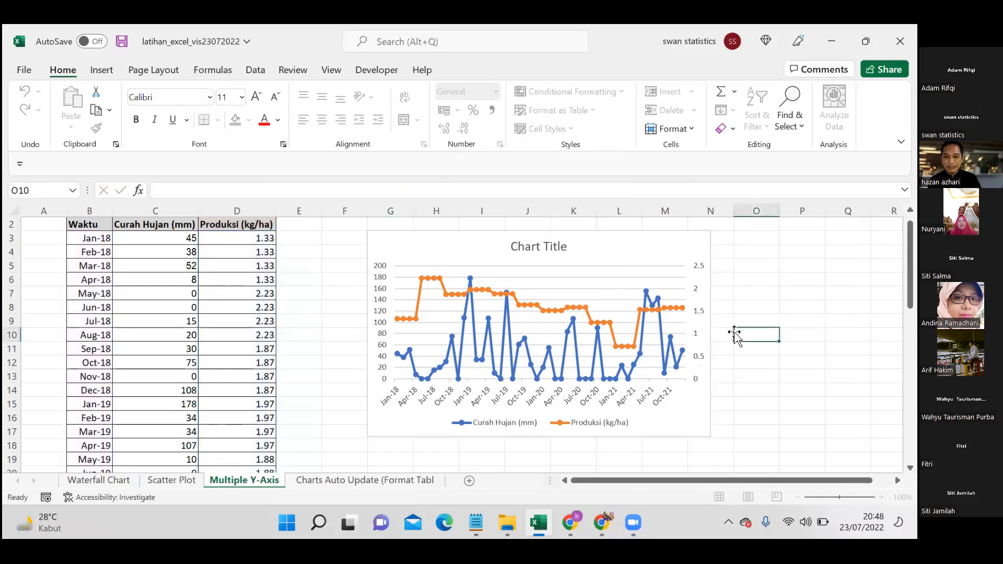
{"action": "left_click", "coordinate": [714, 296]}
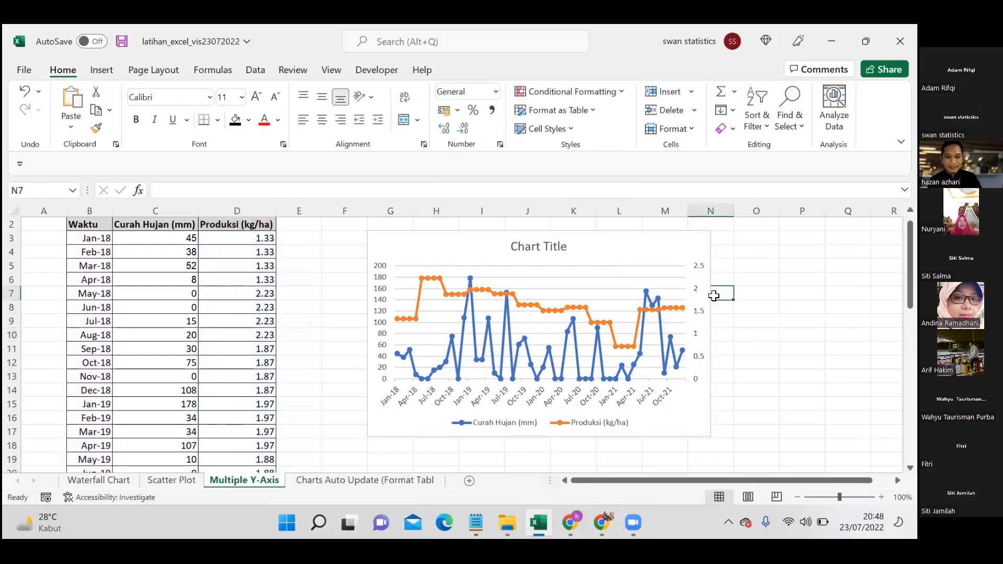
Undo the plotting of the Produksi (kg/ha) series on the secondary axis
{"action": "key", "text": "ctrl+z"}
{"action": "key", "text": "ctrl+z"}
{"action": "left_click", "coordinate": [746, 386]}
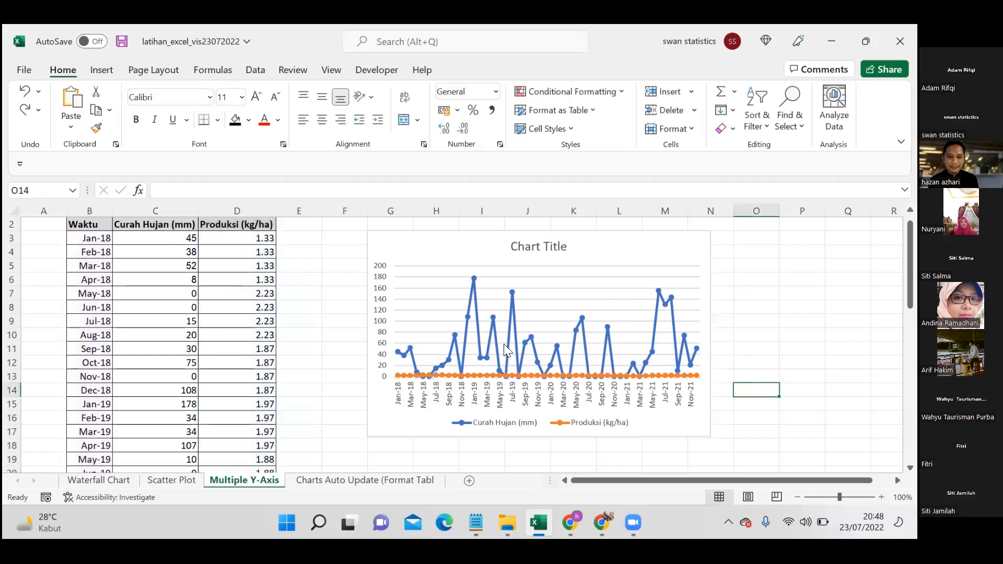
{"action": "left_click", "coordinate": [392, 106]}
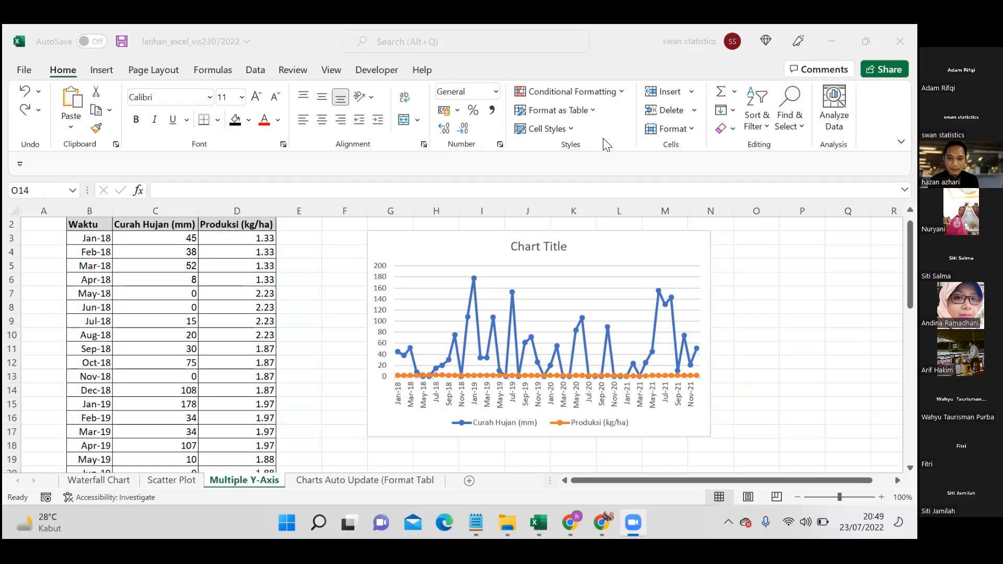
{"action": "left_click", "coordinate": [756, 389]}
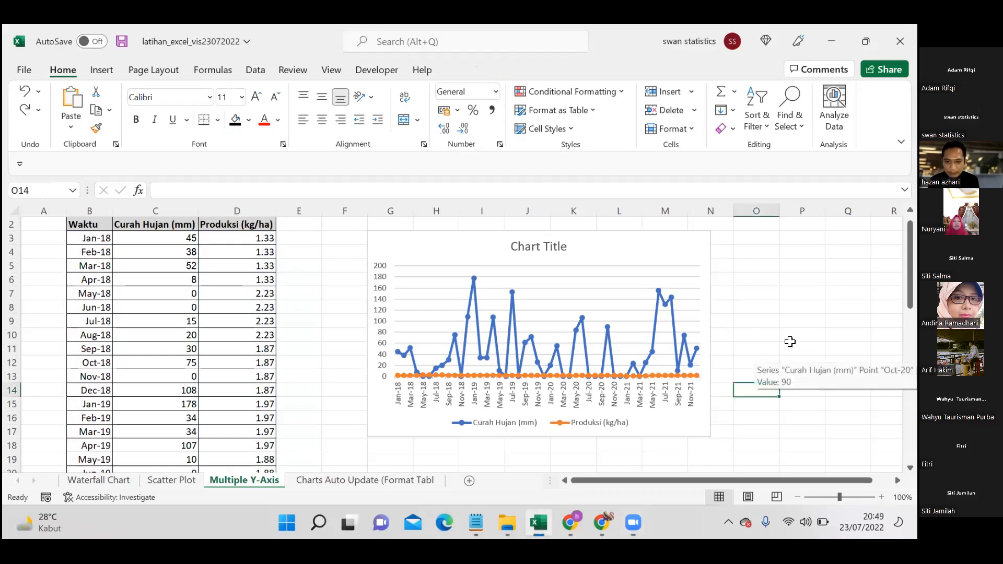
{"action": "left_click", "coordinate": [603, 150]}
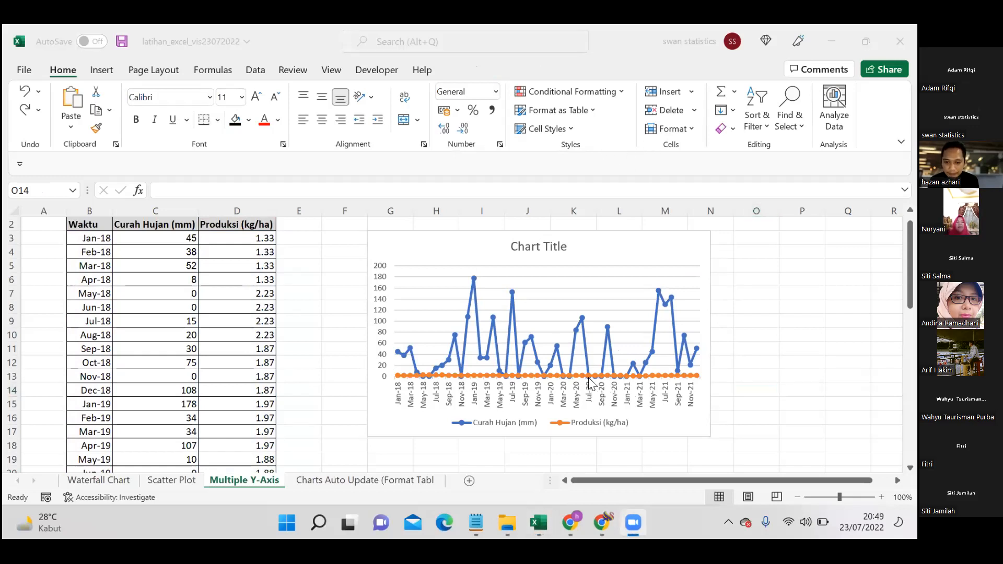
Plot the Produksi (kg/ha) series on the secondary axis, close its formatting options and deselect the chart
{"action": "mouse_move", "coordinate": [582, 374]}
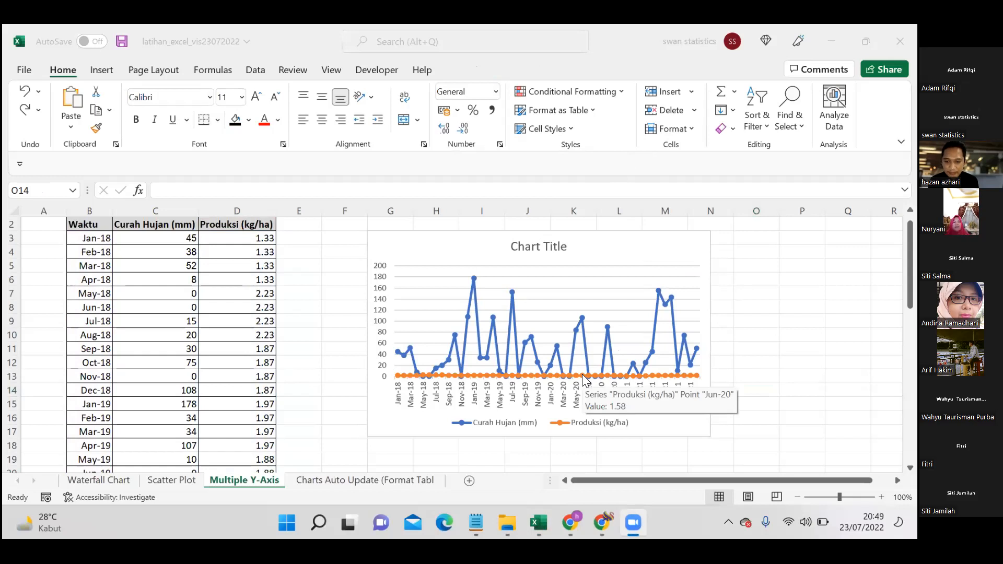
{"action": "left_click", "coordinate": [582, 374]}
{"action": "left_click", "coordinate": [582, 374]}
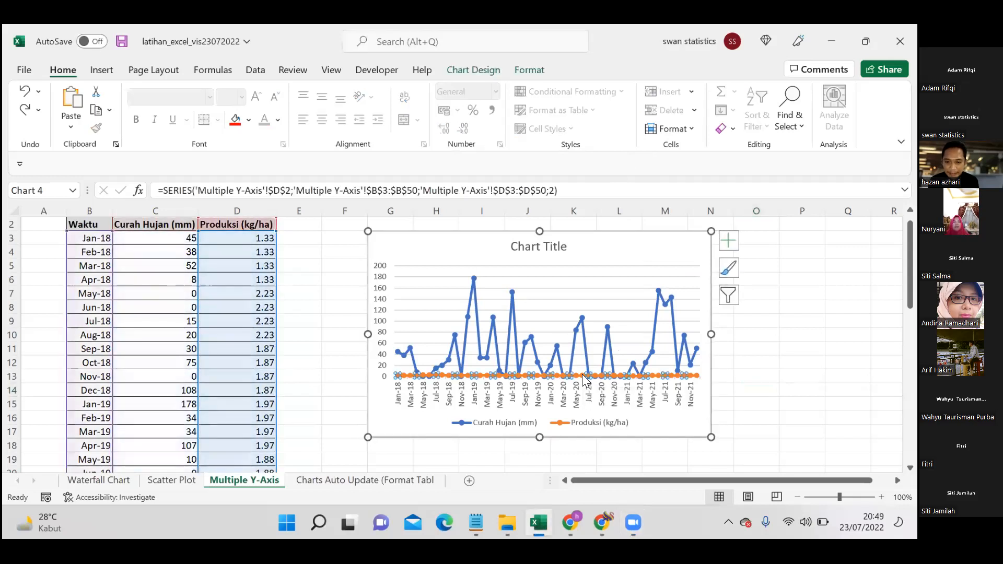
{"action": "right_click", "coordinate": [630, 360]}
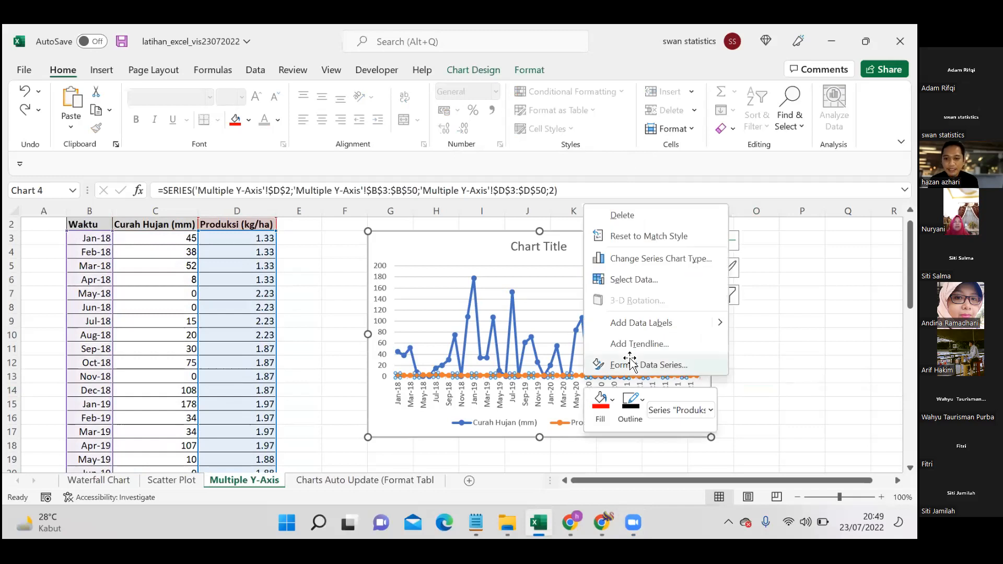
{"action": "left_click", "coordinate": [633, 363]}
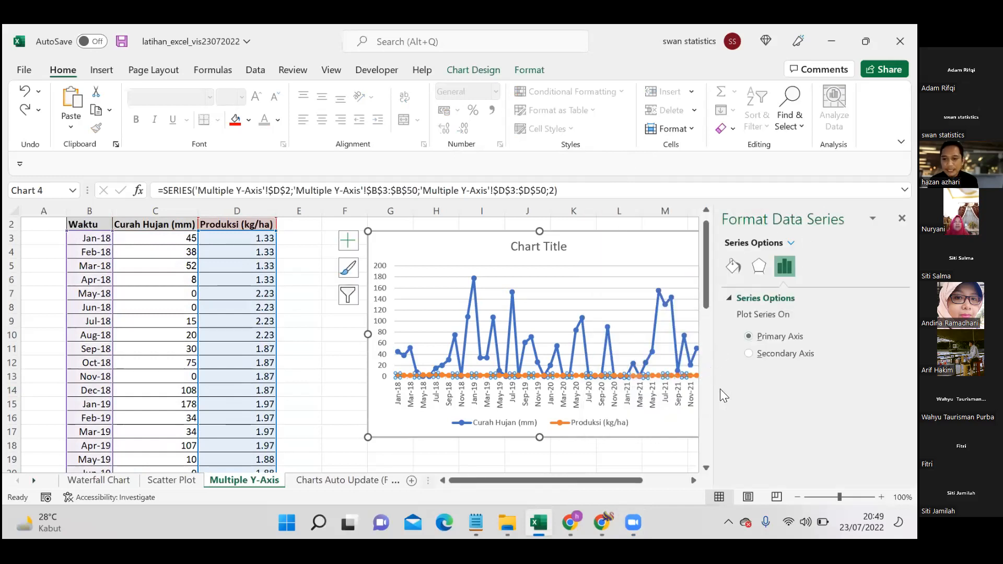
{"action": "left_click", "coordinate": [748, 353]}
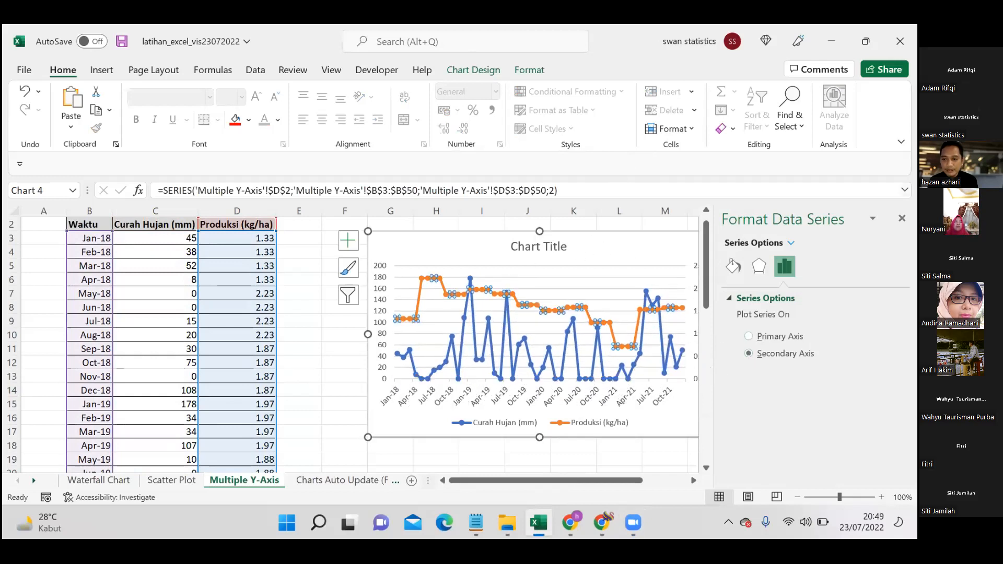
{"action": "left_click", "coordinate": [902, 219]}
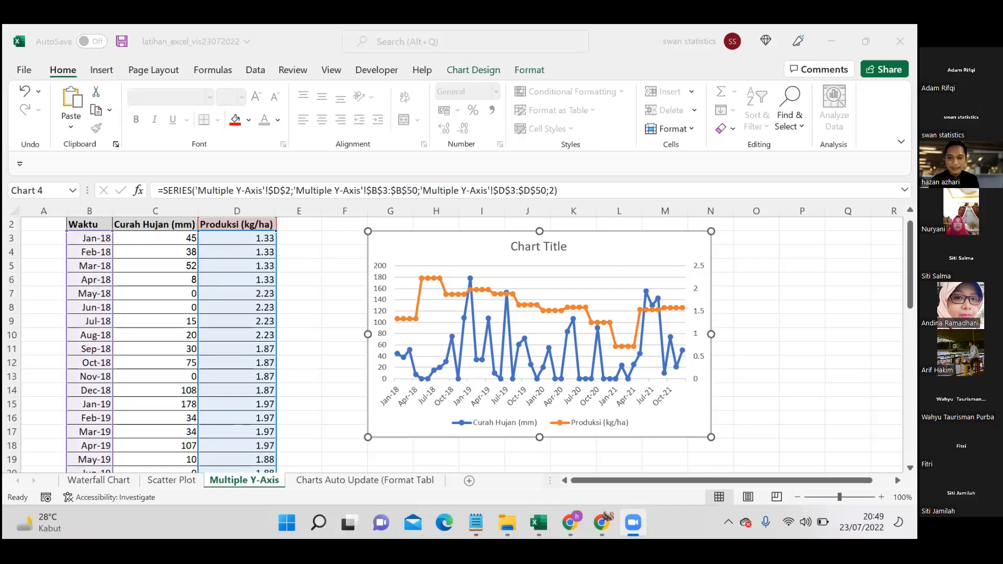
{"action": "left_click", "coordinate": [786, 365]}
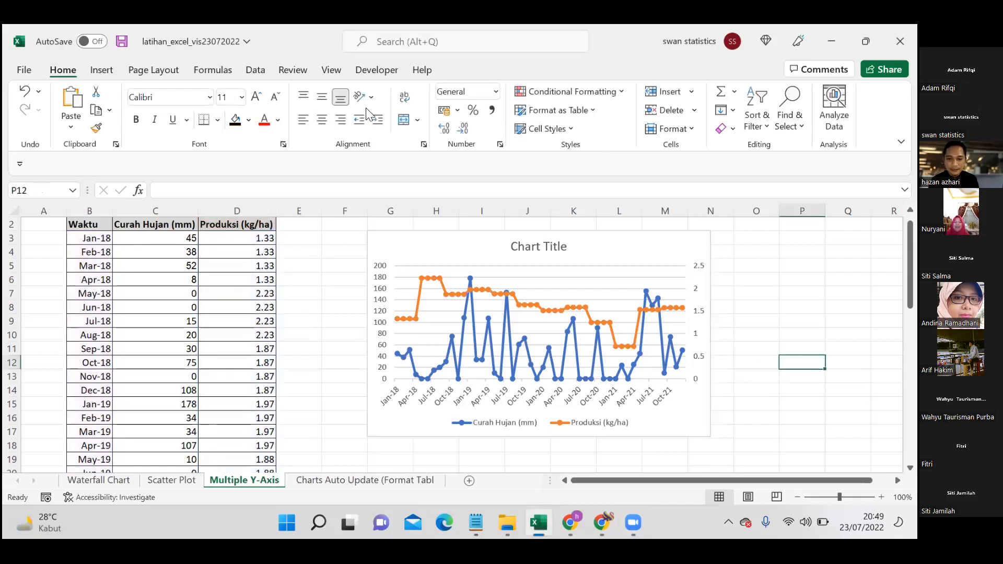
Widen the line chart slightly so that it nearly reaches the end of column N, and deselect it
{"action": "left_click", "coordinate": [366, 108]}
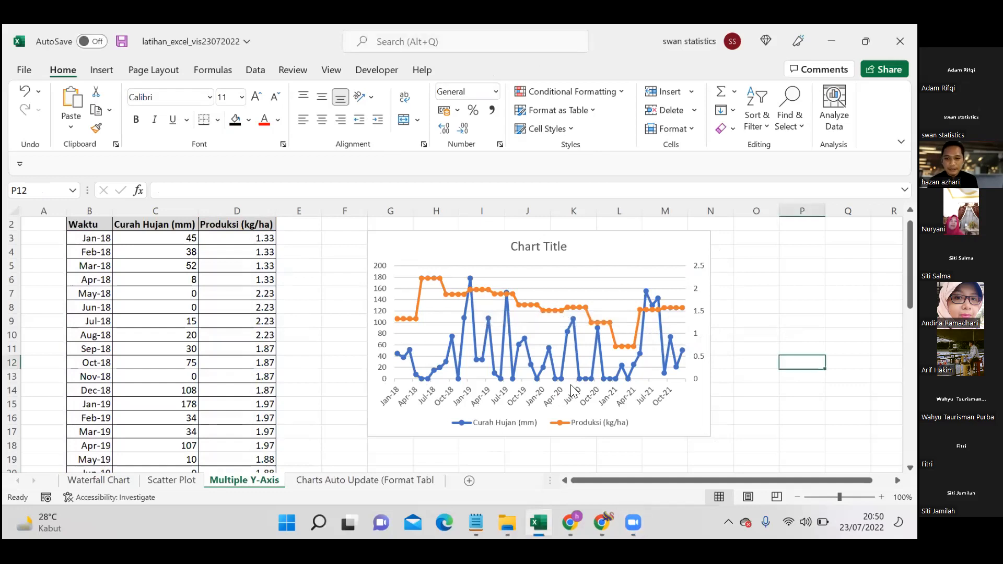
{"action": "left_click", "coordinate": [707, 334]}
{"action": "left_click_drag", "start_coordinate": [711, 334], "coordinate": [728, 334]}
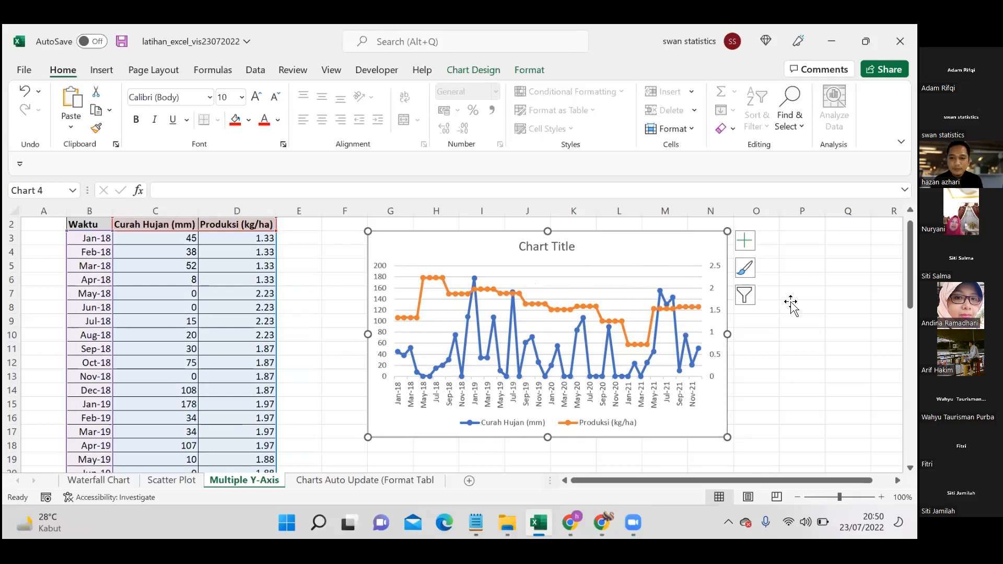
{"action": "left_click", "coordinate": [791, 307]}
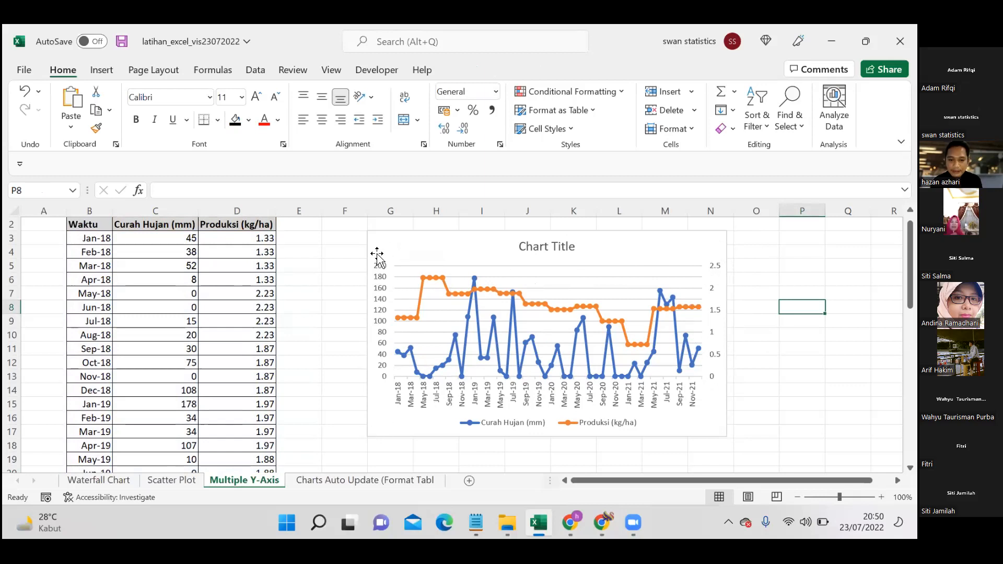
Highlight the chart's horizontal gridlines to inspect their spacing, and deselect them
{"action": "left_click", "coordinate": [403, 282]}
{"action": "left_click", "coordinate": [397, 277]}
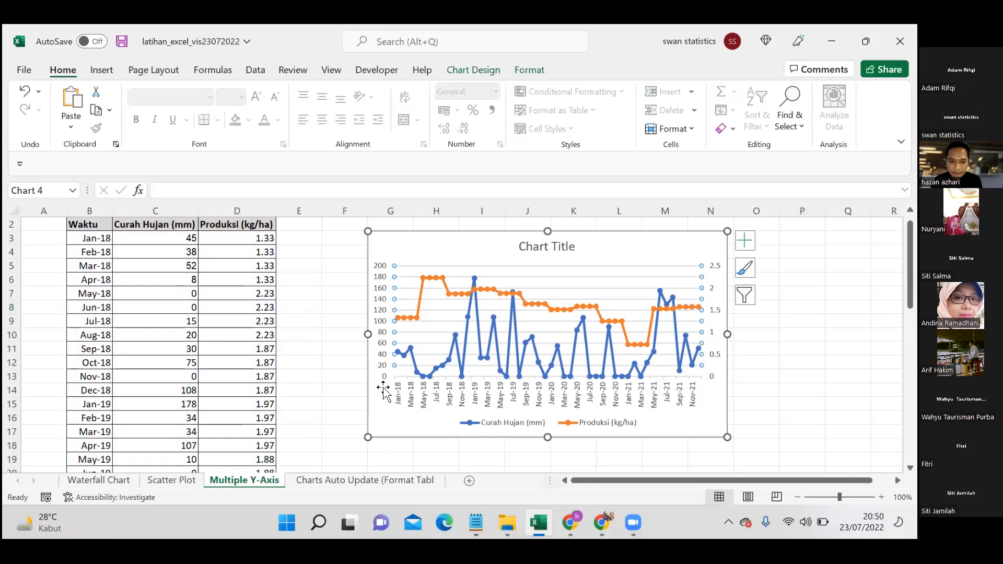
{"action": "left_click", "coordinate": [782, 344]}
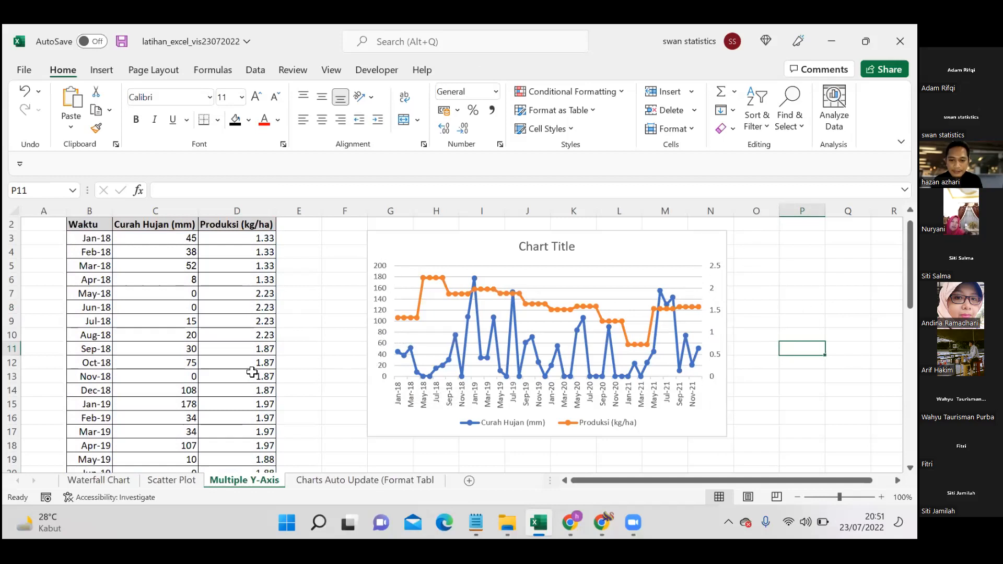
Open the formatting options of the chart's primary vertical axis
{"action": "right_click", "coordinate": [382, 263]}
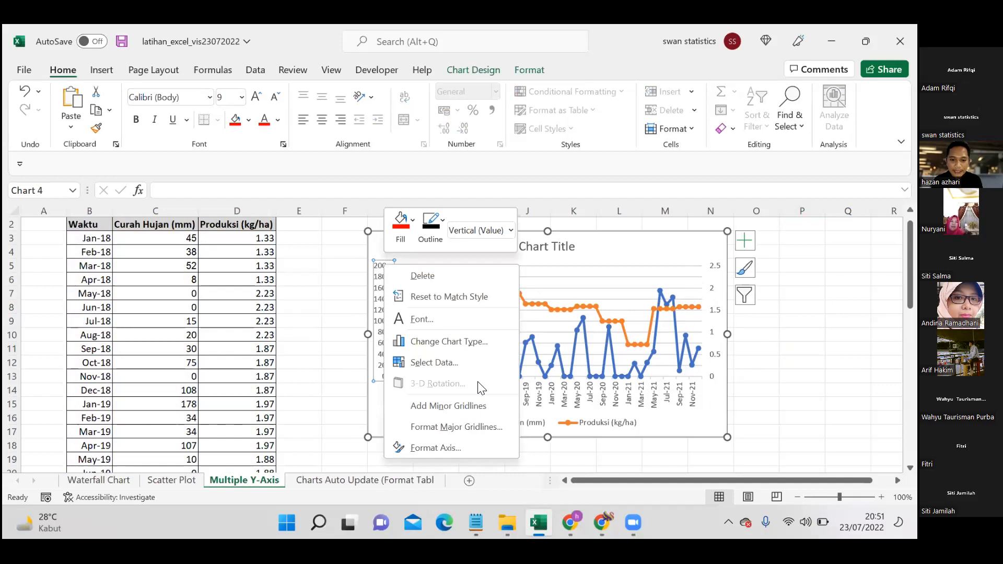
{"action": "left_click", "coordinate": [465, 449]}
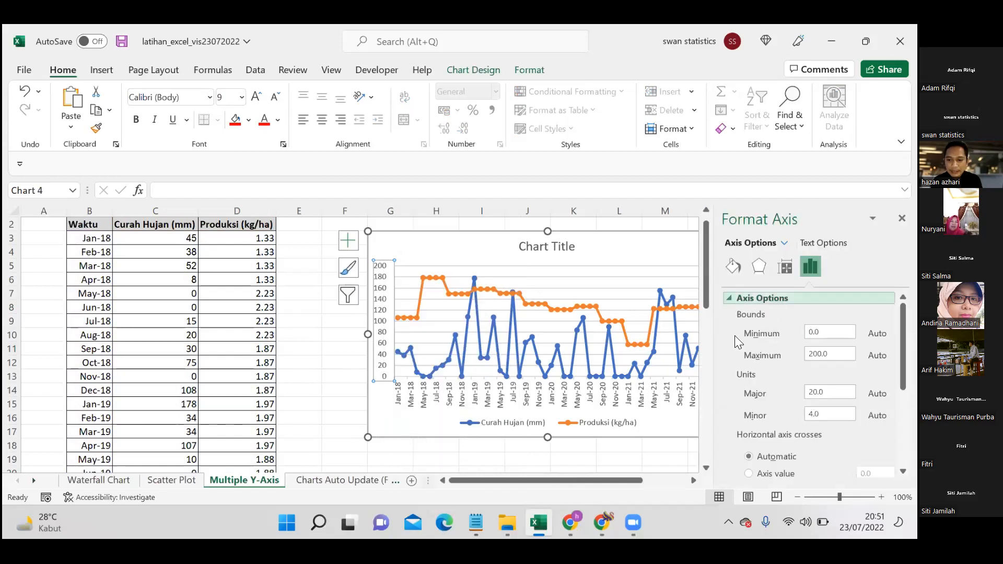
Circle the axis's Major unit setting with a freehand pen annotation, and undo the drawing
{"action": "left_click", "coordinate": [605, 101]}
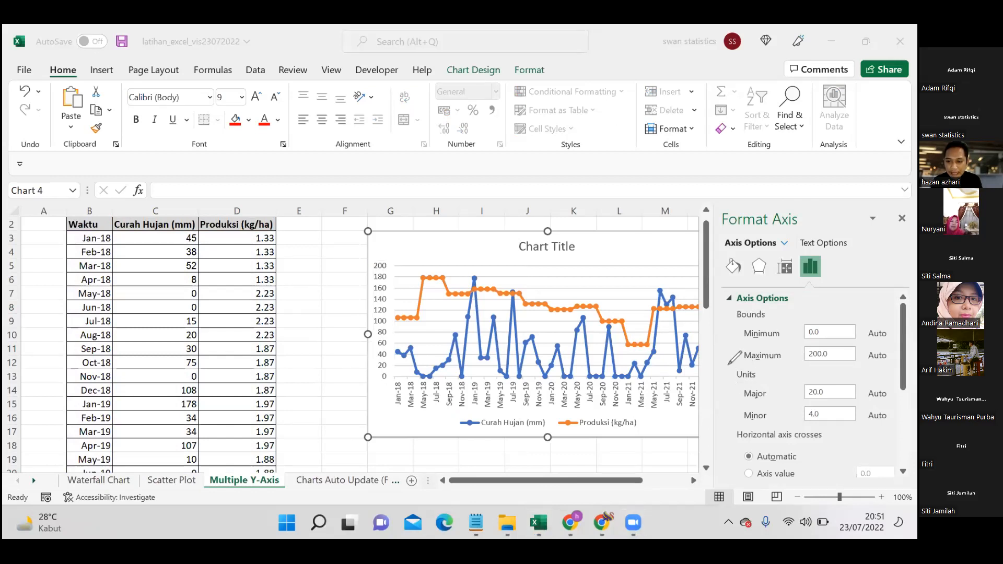
{"action": "mouse_move", "coordinate": [733, 403]}
{"action": "left_mouse_down"}
{"action": "mouse_move", "coordinate": [835, 407]}
{"action": "mouse_move", "coordinate": [773, 368]}
{"action": "mouse_move", "coordinate": [721, 366]}
{"action": "left_mouse_up"}
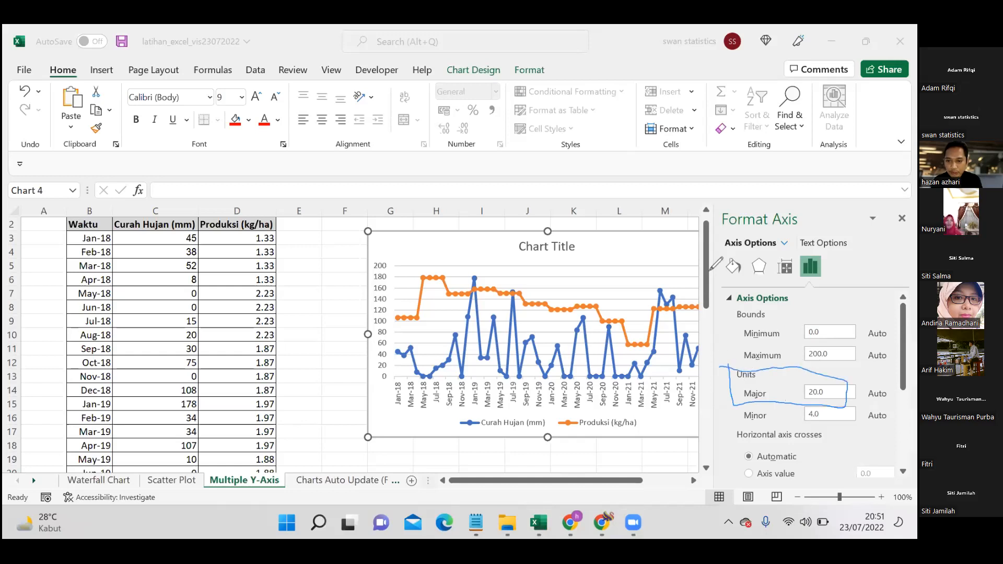
{"action": "key", "text": "ctrl+z"}
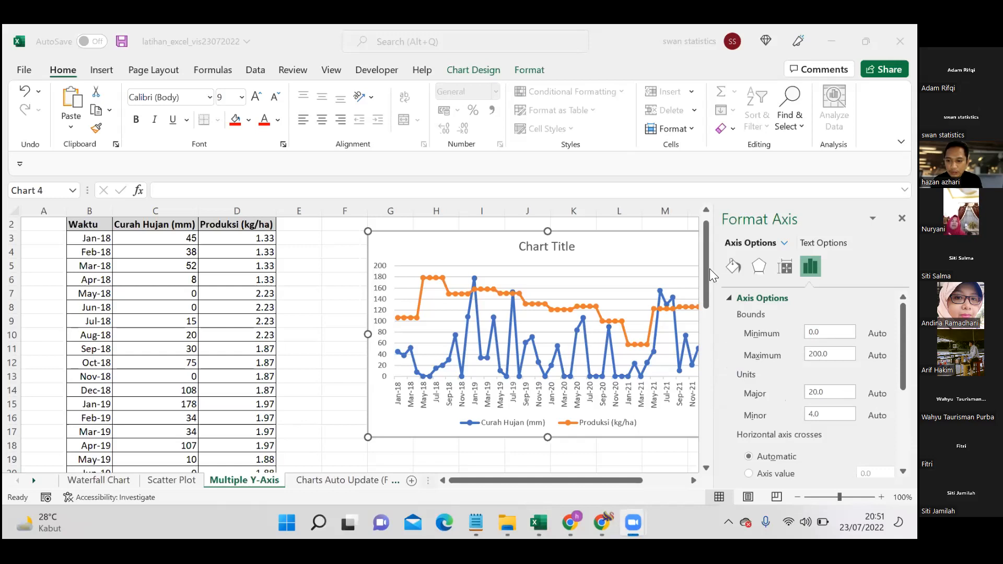
Set the primary vertical axis's major unit to 40, close the axis formatting options and deselect the chart
{"action": "left_click", "coordinate": [786, 395]}
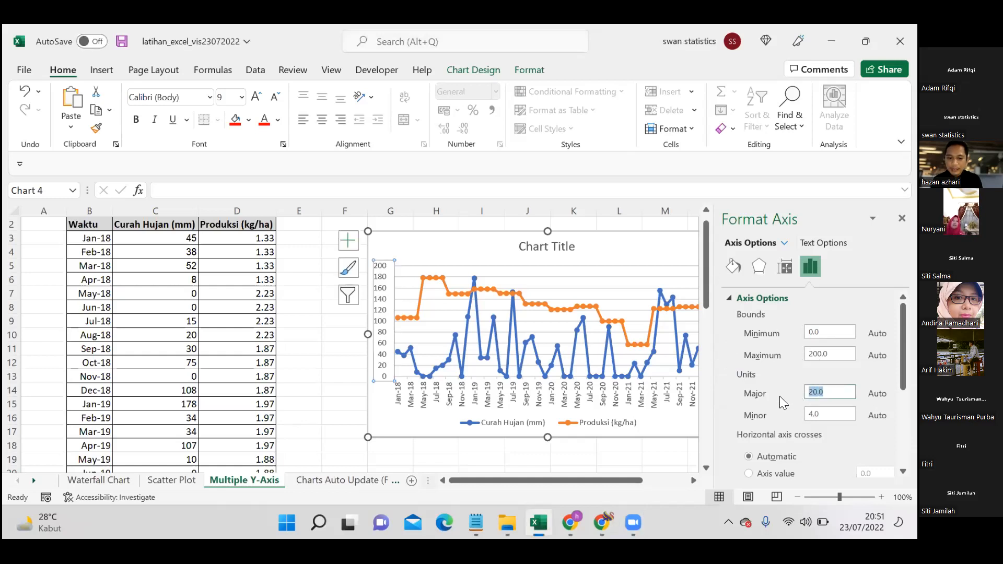
{"action": "type", "text": "40"}
{"action": "key", "text": "Return"}
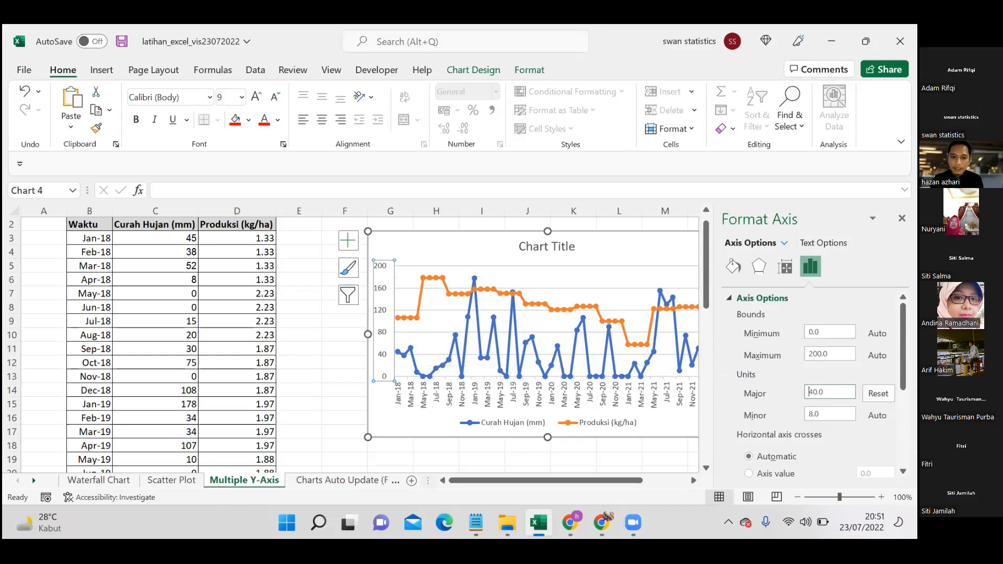
{"action": "left_click", "coordinate": [901, 218]}
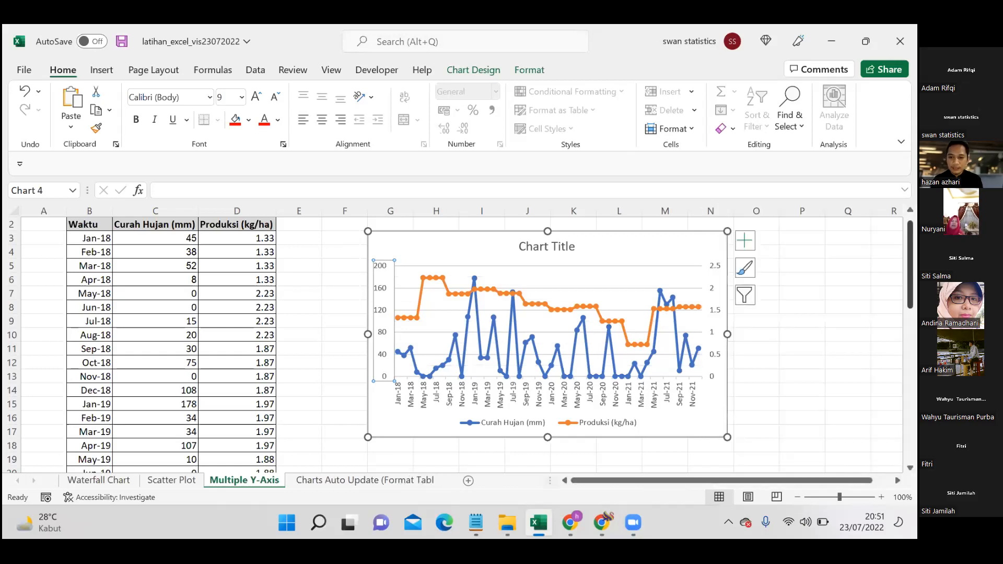
{"action": "left_click", "coordinate": [804, 345]}
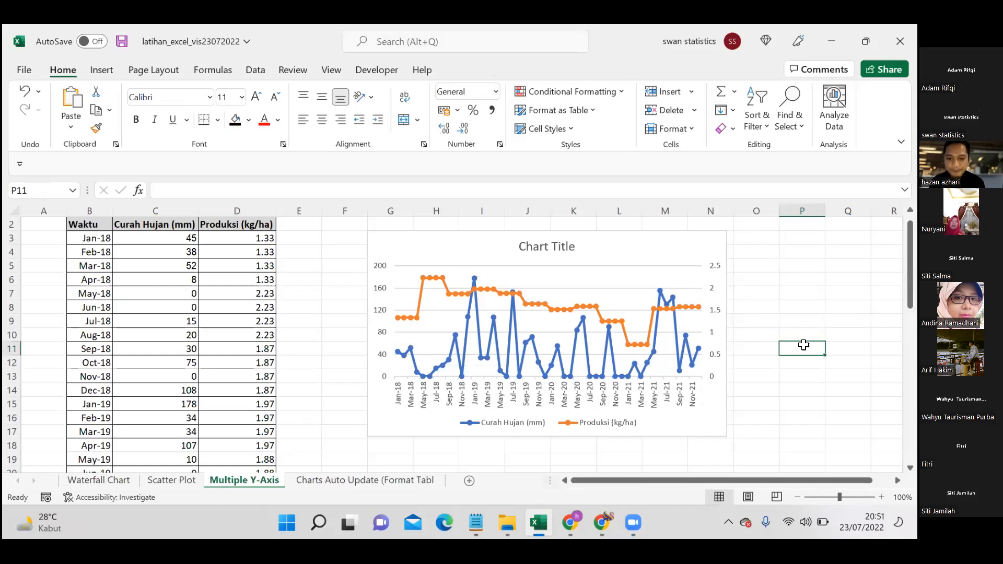
Change the chart title to "Curah Hujan vs Produksi" and close the title formatting options
{"action": "double_click", "coordinate": [568, 256]}
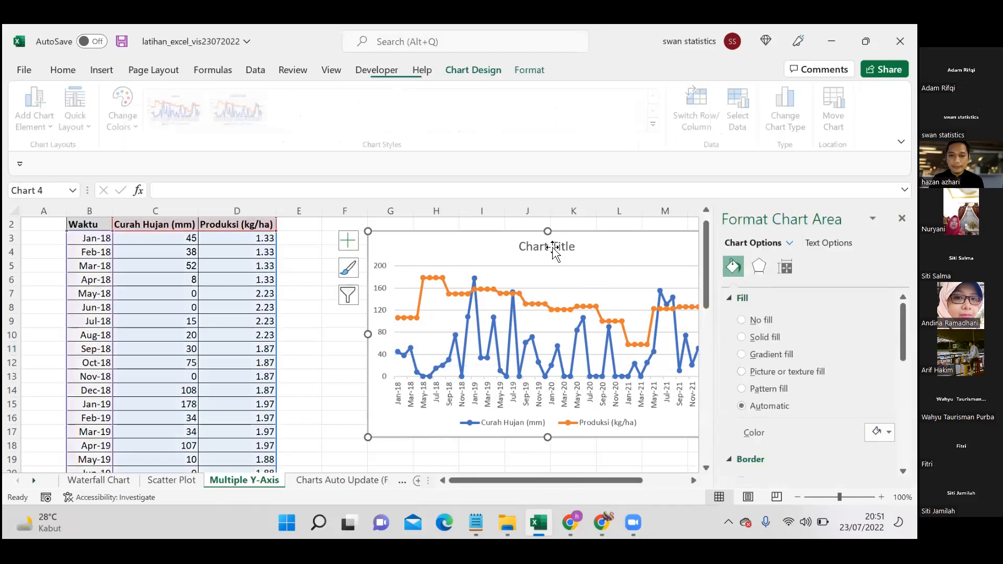
{"action": "left_click", "coordinate": [554, 249]}
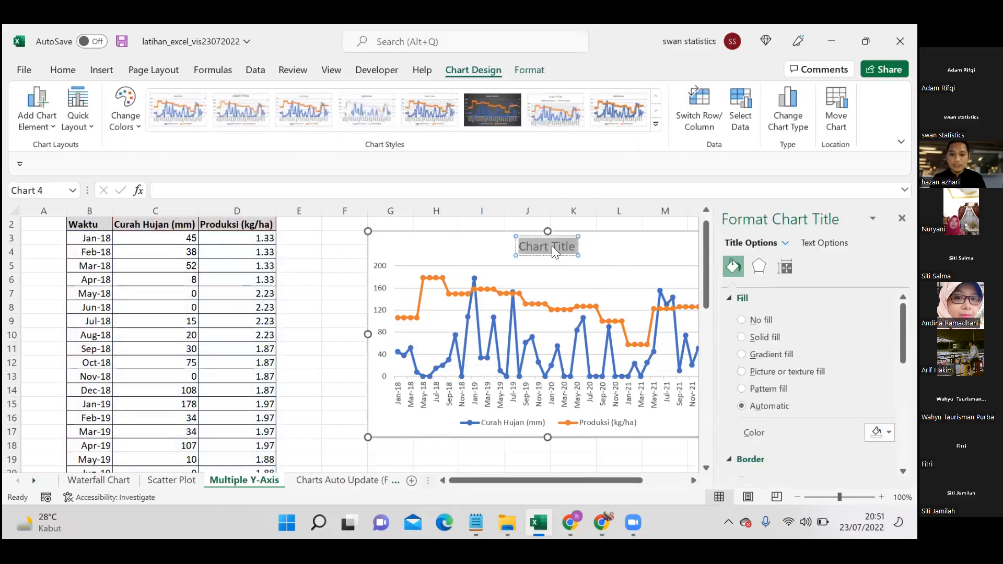
{"action": "type", "text": "Cur"}
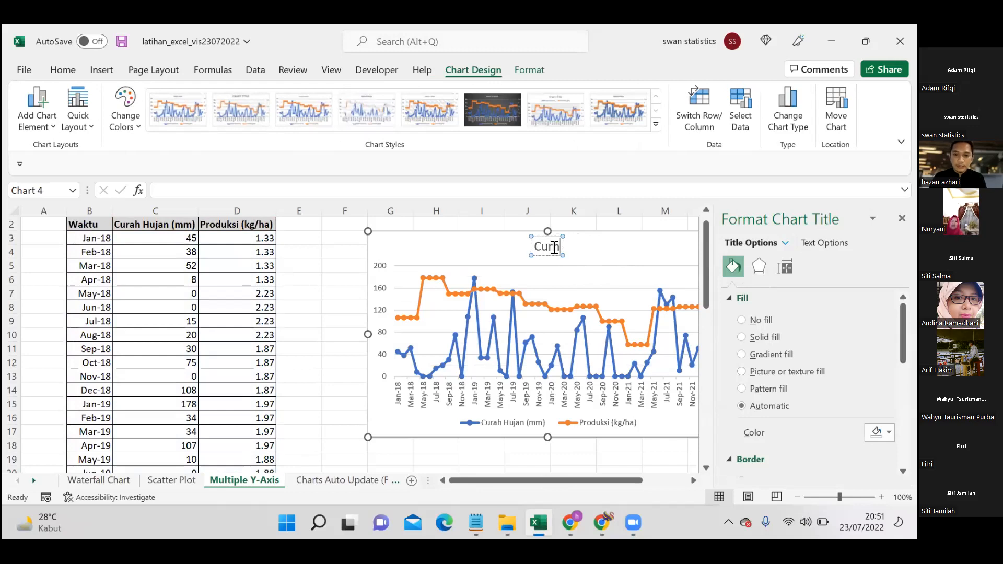
{"action": "type", "text": "ah"}
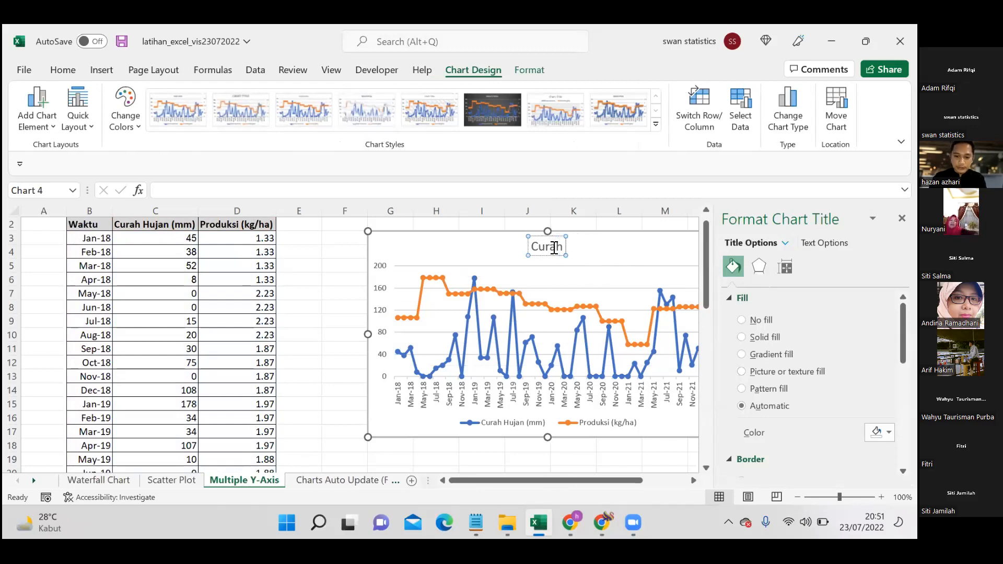
{"action": "type", "text": " Hujan"}
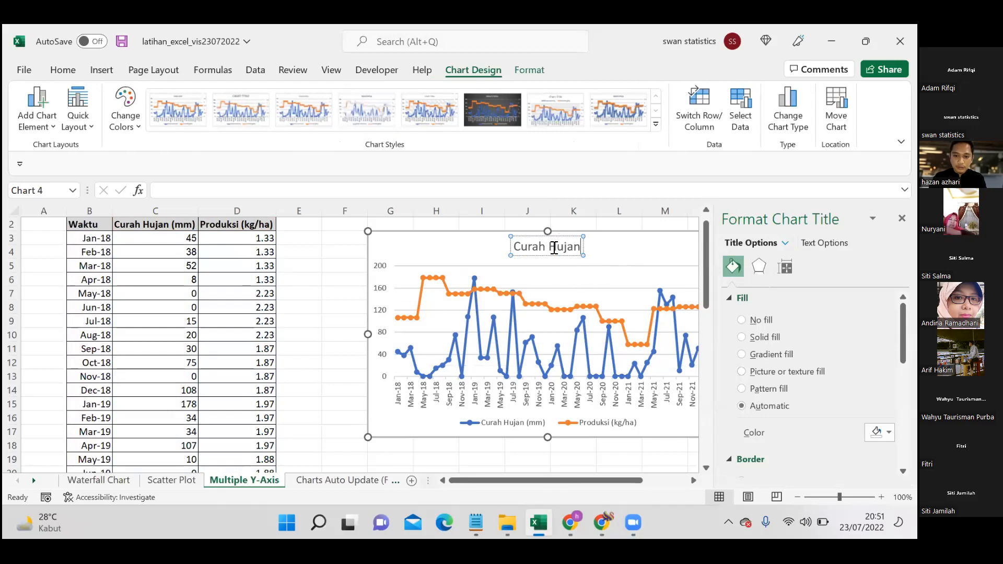
{"action": "type", "text": " vs Produkso"}
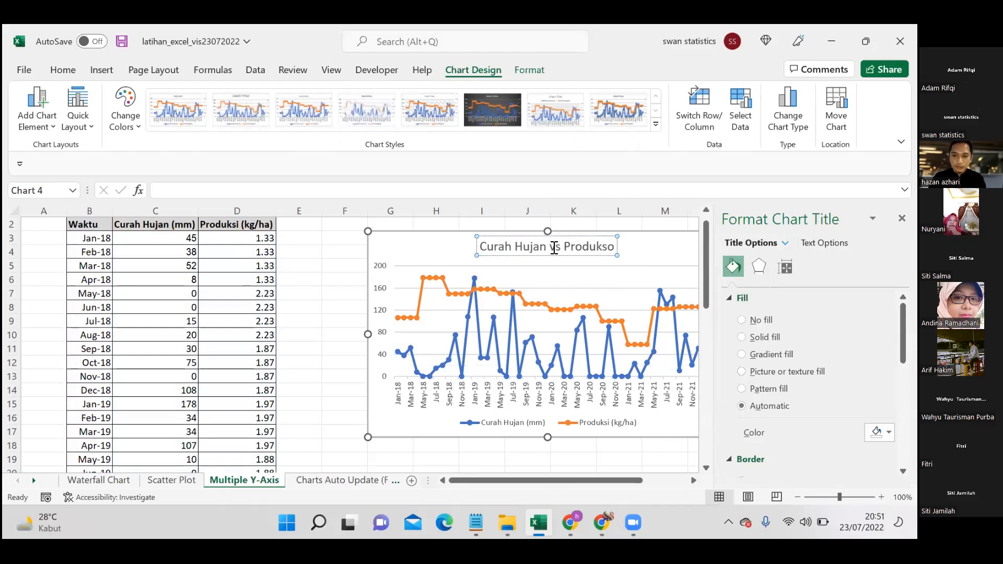
{"action": "key", "text": "BackSpace"}
{"action": "type", "text": "i"}
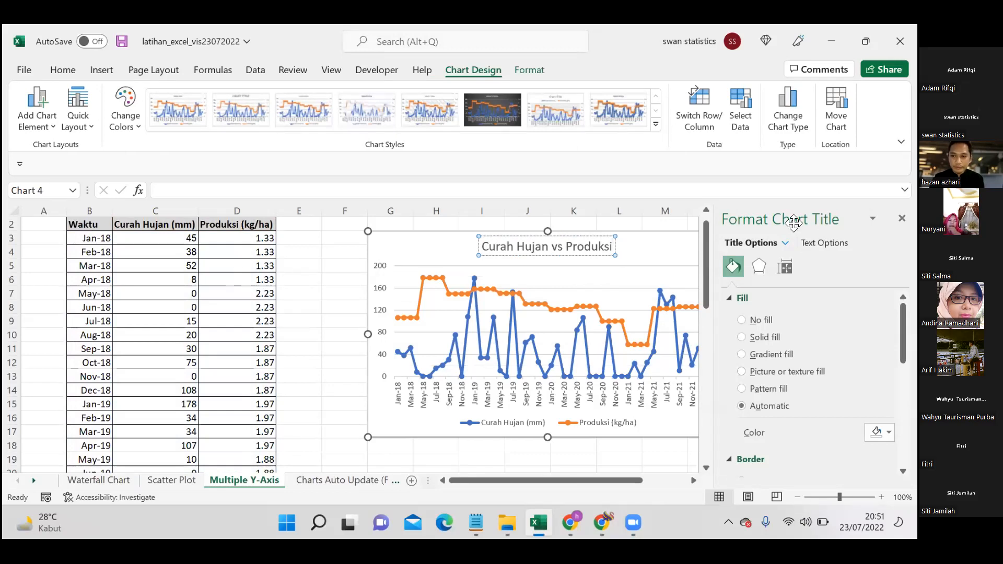
{"action": "left_click", "coordinate": [902, 218]}
Add "(2018-2021)" to the end of the chart title "Curah Hujan vs Produksi" and deselect the chart
{"action": "mouse_move", "coordinate": [910, 251]}
{"action": "left_mouse_down"}
{"action": "mouse_move", "coordinate": [910, 405]}
{"action": "mouse_move", "coordinate": [910, 248]}
{"action": "left_mouse_up"}
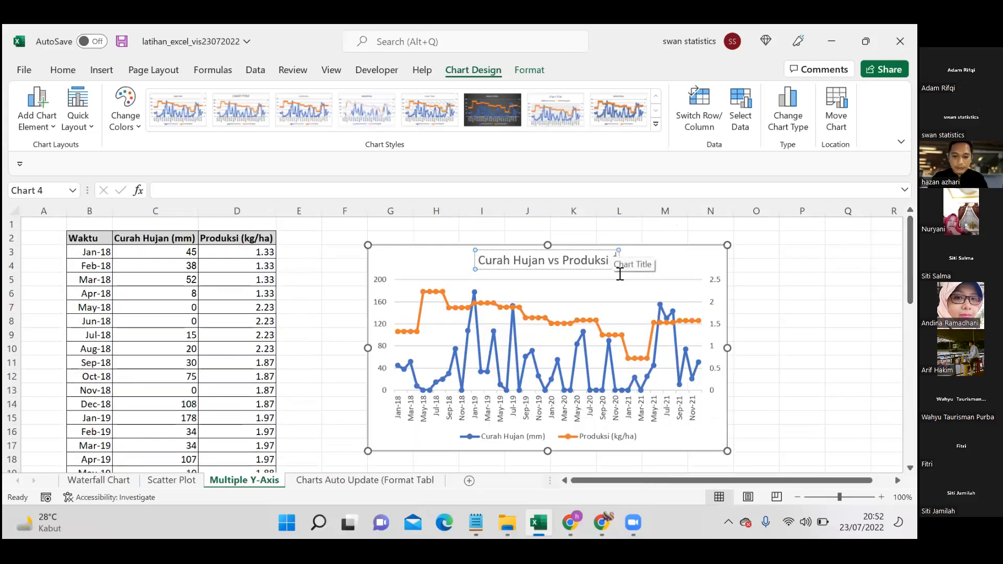
{"action": "type", "text": "(2018-202"}
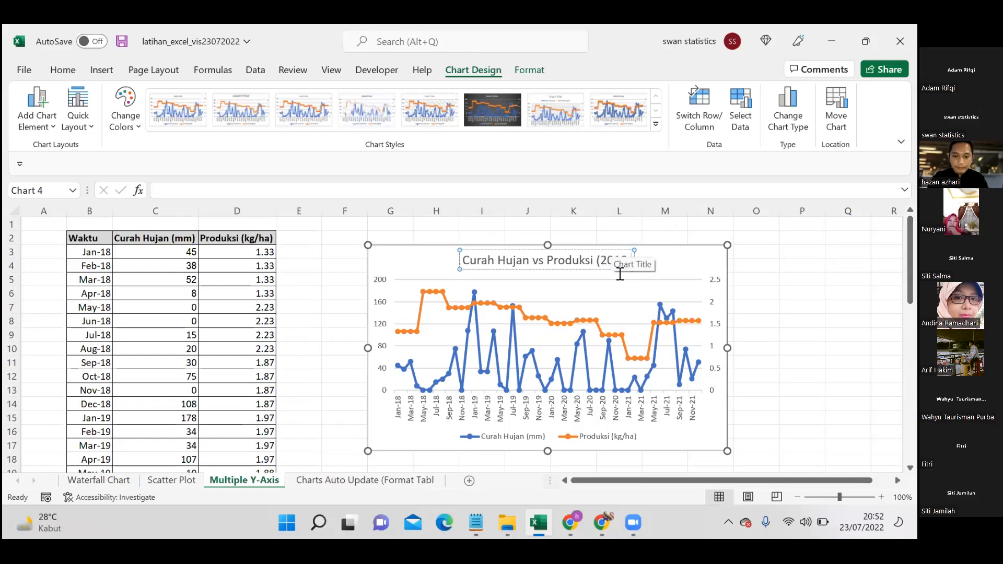
{"action": "type", "text": "1"}
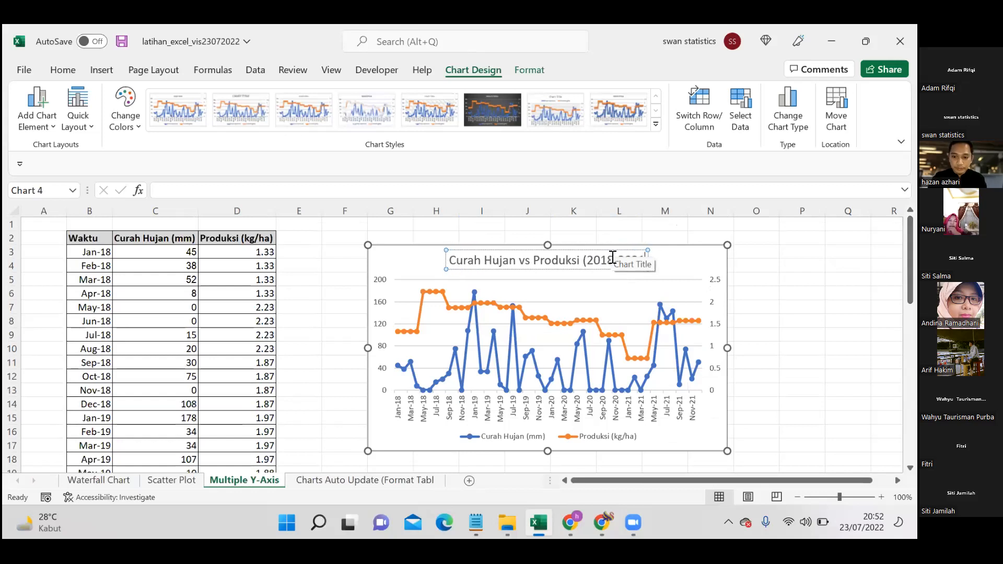
{"action": "type", "text": ")"}
{"action": "left_click", "coordinate": [787, 333]}
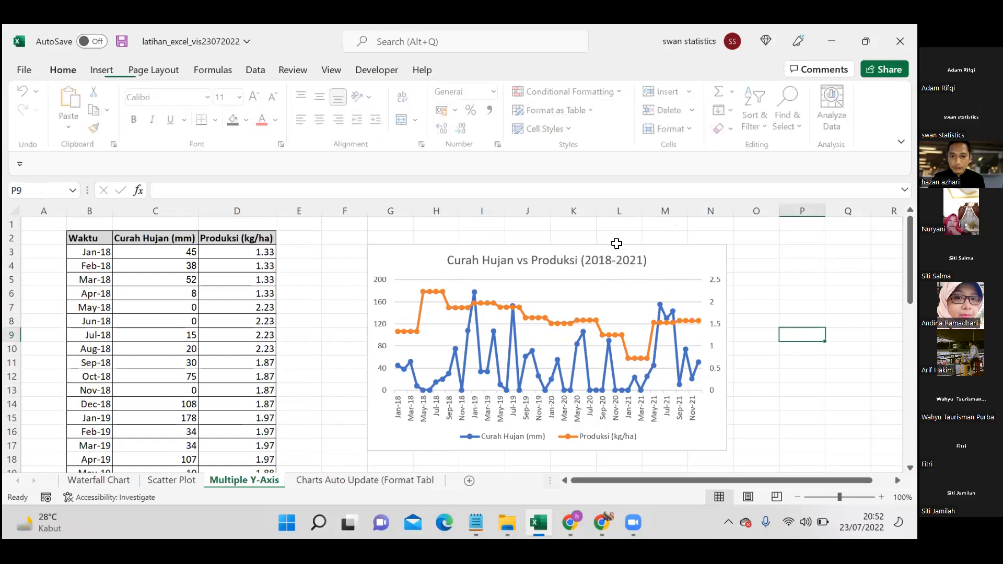
Make the entire title of the rainfall and production chart bold
{"action": "left_click", "coordinate": [600, 261]}
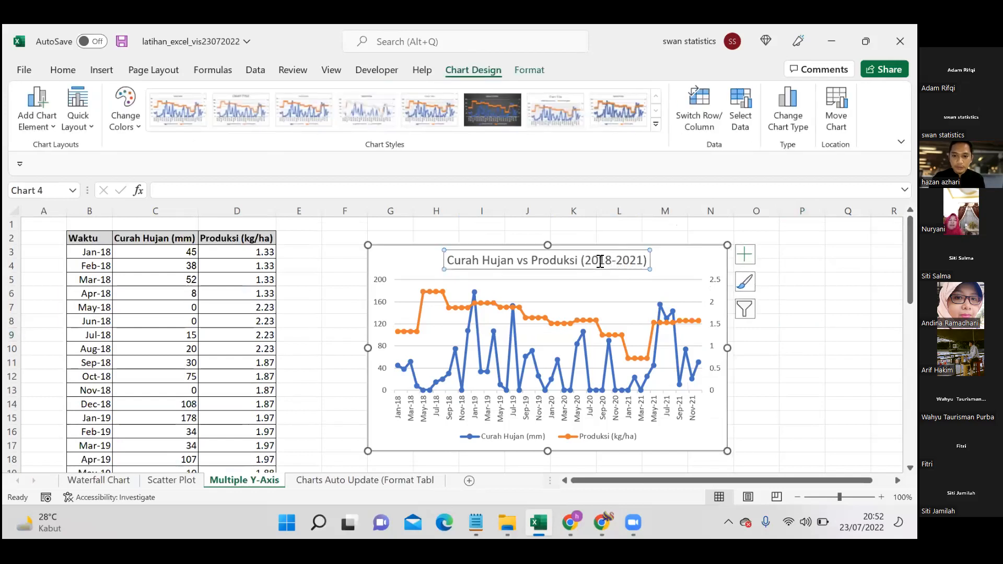
{"action": "key", "text": "ctrl"}
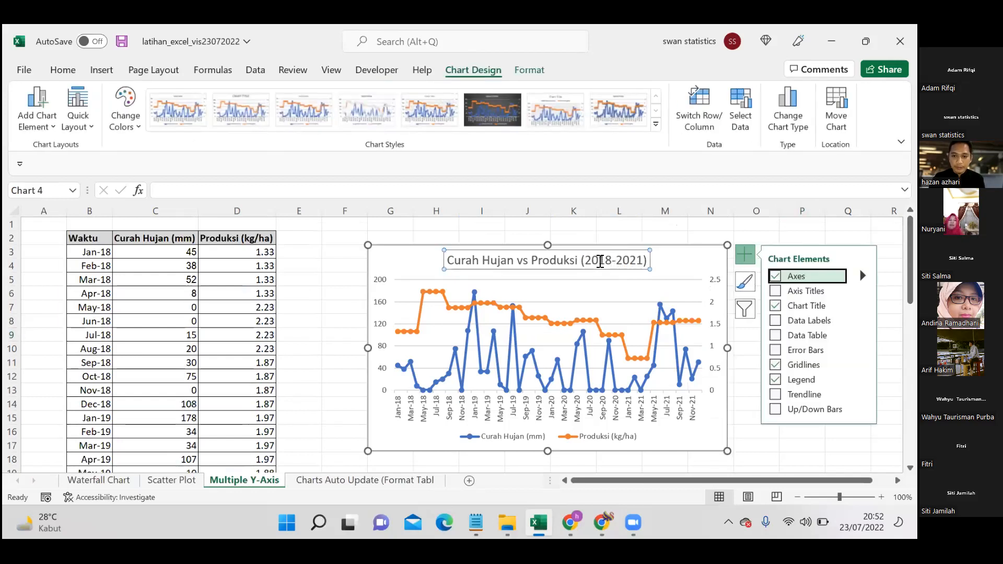
{"action": "left_click", "coordinate": [601, 261]}
{"action": "key", "text": "ctrl+a"}
{"action": "key", "text": "ctrl+b"}
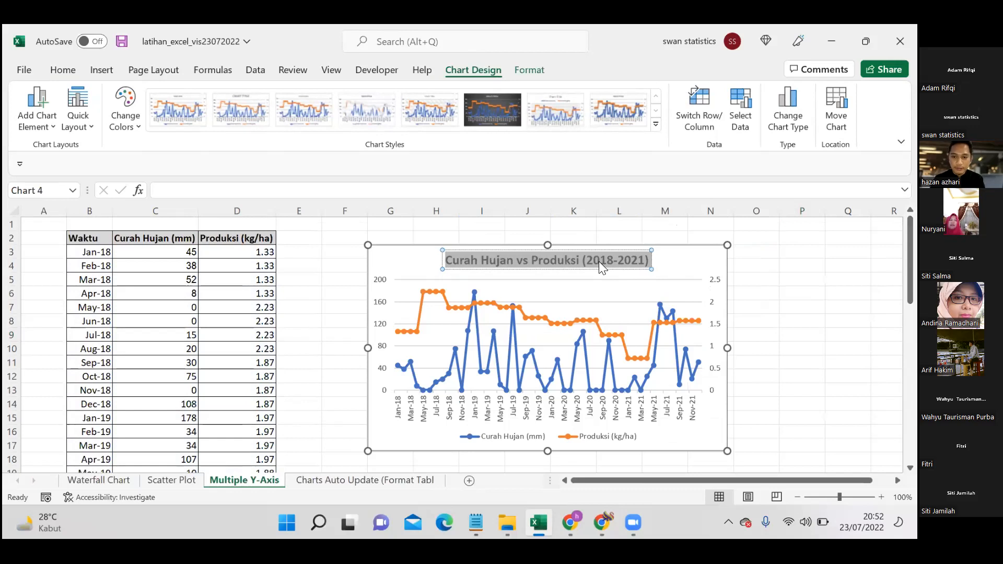
{"action": "left_click", "coordinate": [78, 69]}
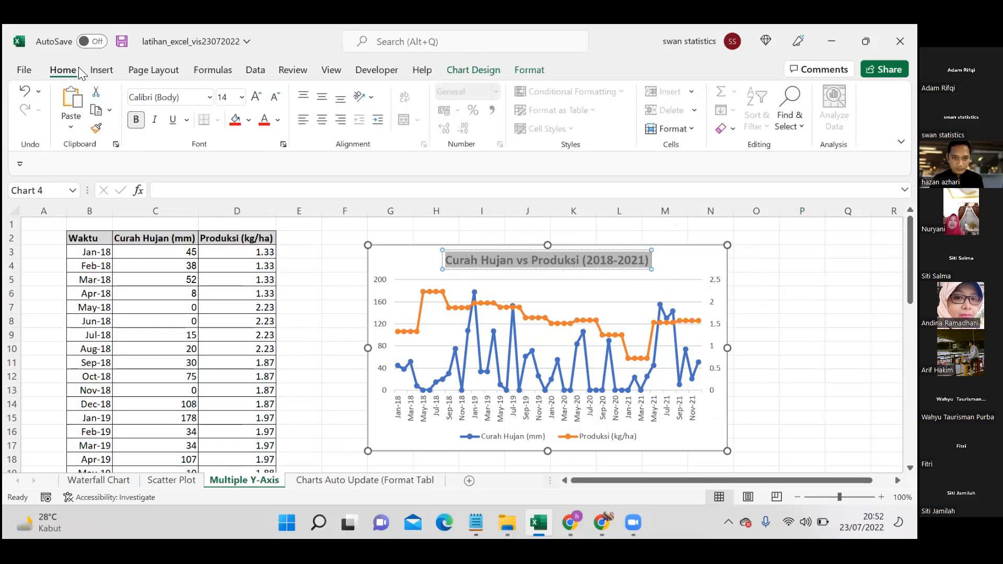
{"action": "key", "text": "alt+Tab"}
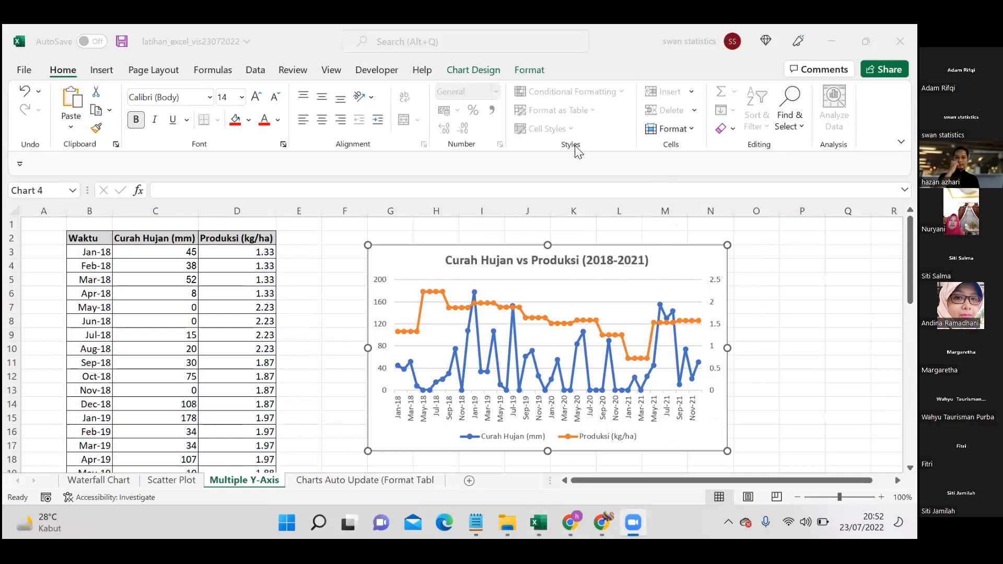
{"action": "left_click", "coordinate": [781, 386]}
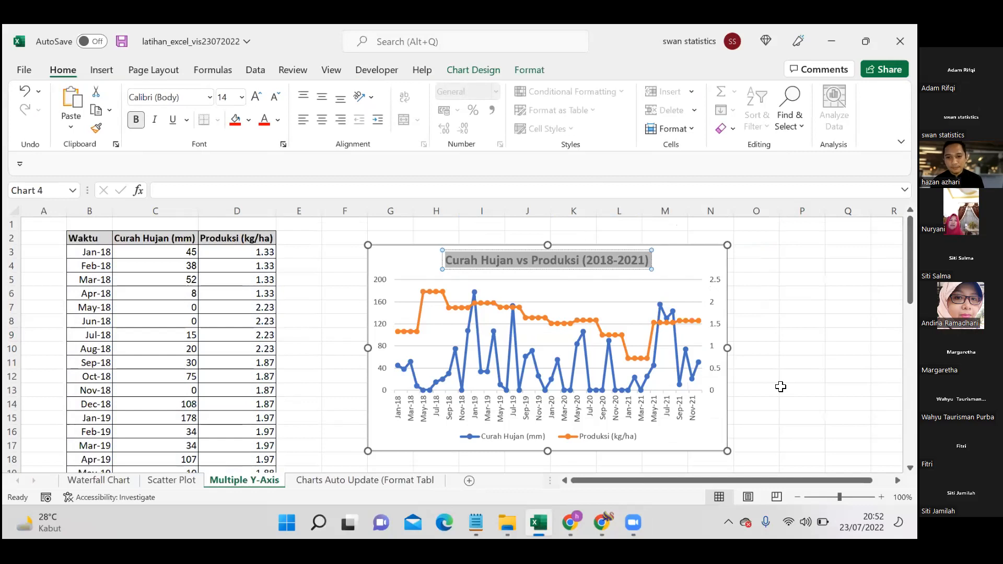
{"action": "left_click", "coordinate": [482, 115]}
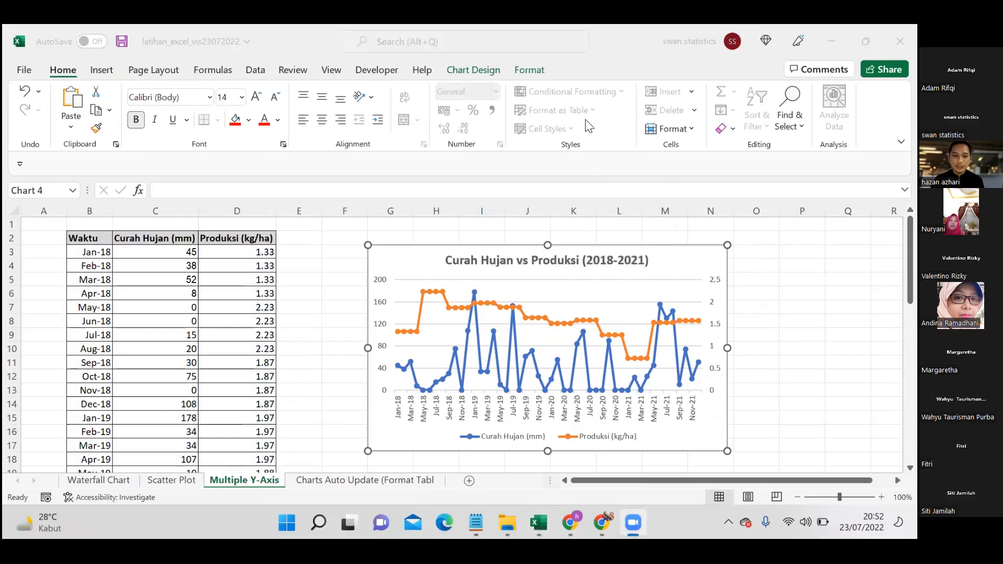
Switch to the Waterfall Chart sheet and select its finished "Poyeksi Keuangan (Juta Rupiah) Maret 2022" example chart
{"action": "left_click", "coordinate": [102, 480]}
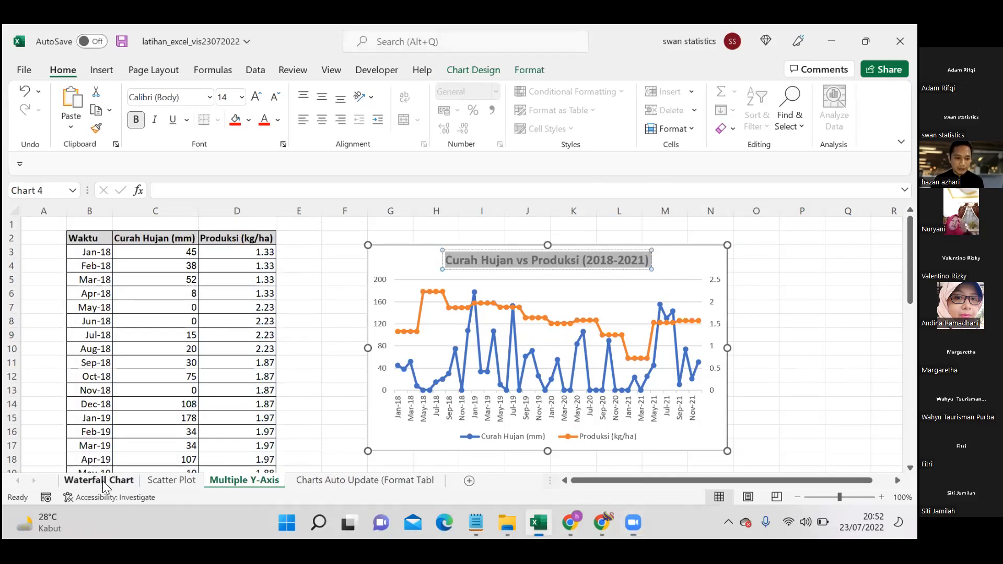
{"action": "left_click", "coordinate": [102, 480]}
{"action": "left_click", "coordinate": [798, 347]}
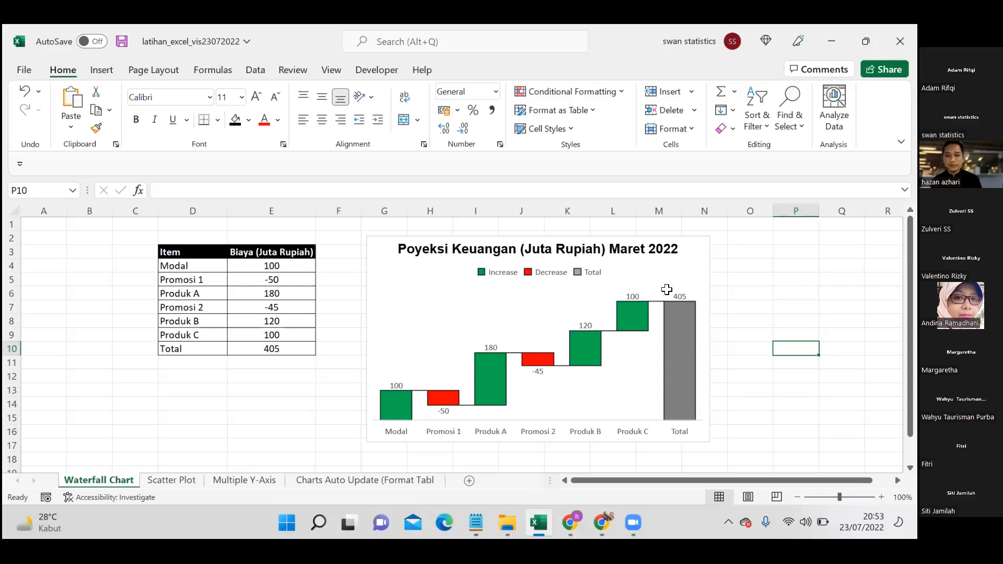
{"action": "left_click", "coordinate": [692, 256]}
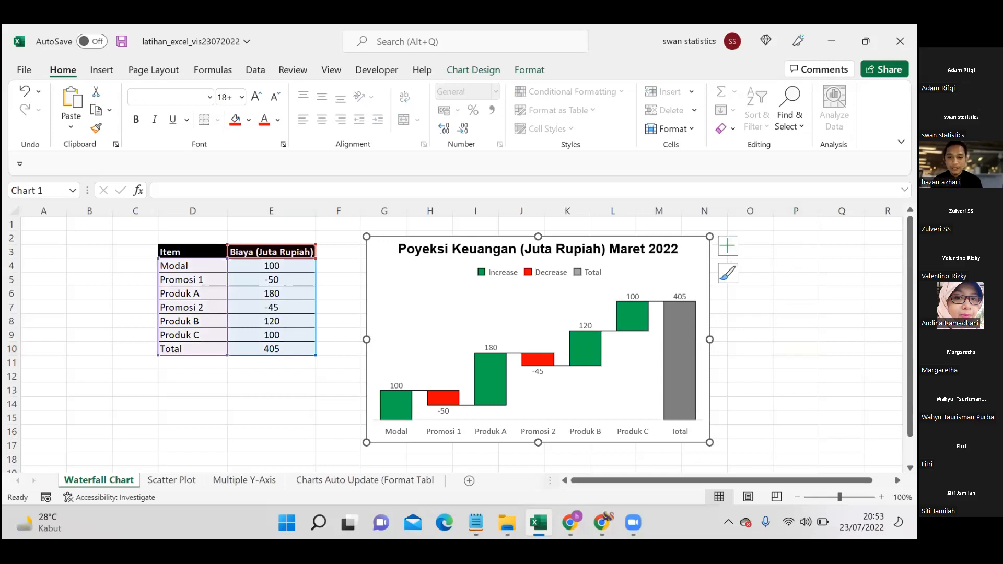
{"action": "left_click", "coordinate": [796, 306]}
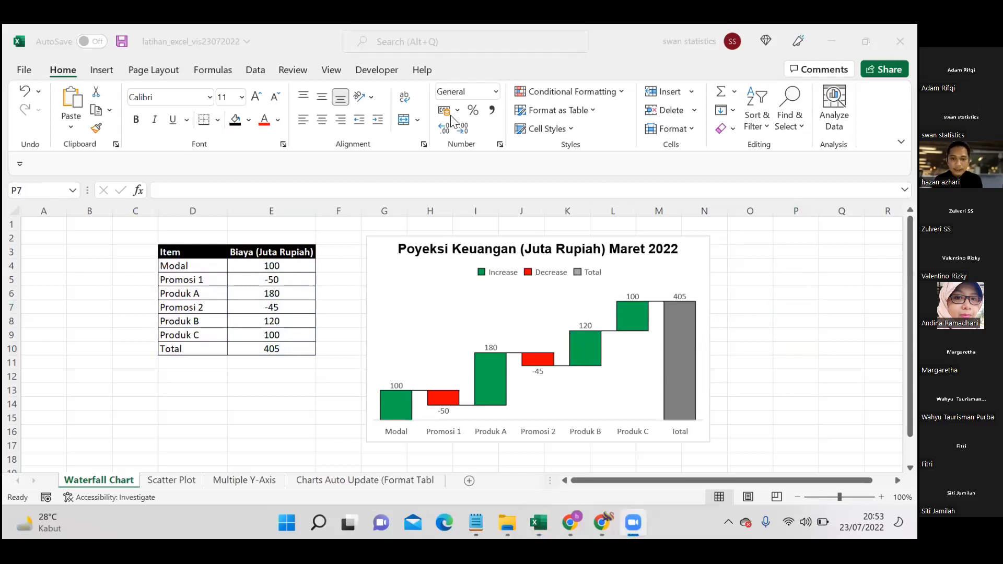
{"action": "left_click", "coordinate": [707, 318]}
{"action": "left_click", "coordinate": [703, 277]}
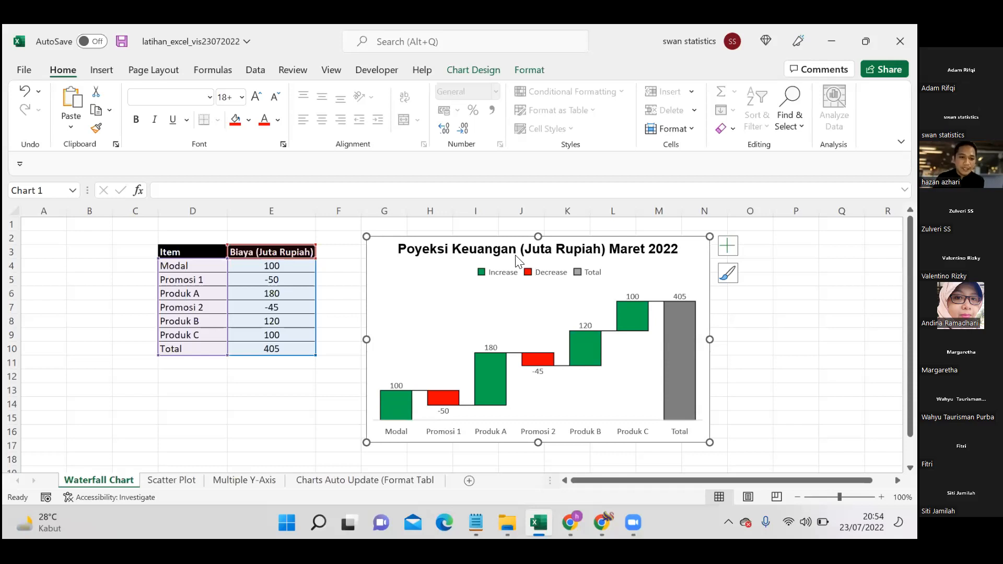
Examine the Biaya (Juta Rupiah) values from Modal to Total, including the Total formula, against the bars of the waterfall chart
{"action": "left_click", "coordinate": [276, 267]}
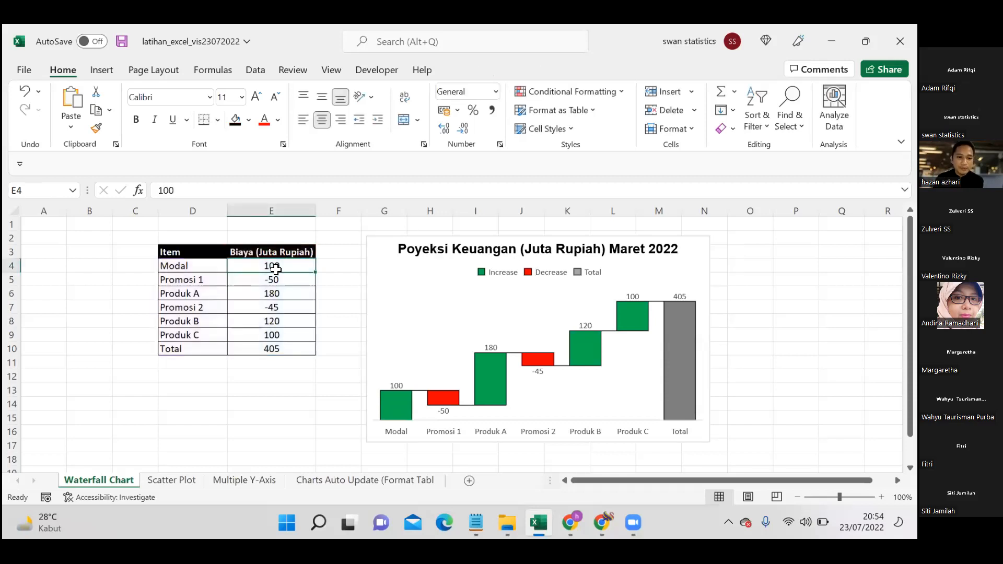
{"action": "key", "text": "Down"}
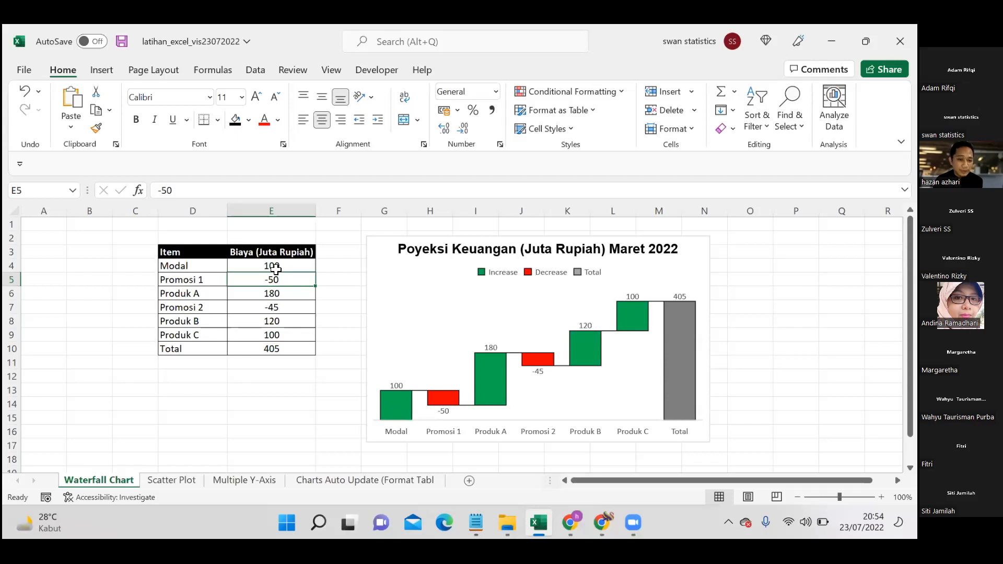
{"action": "key", "text": "Down"}
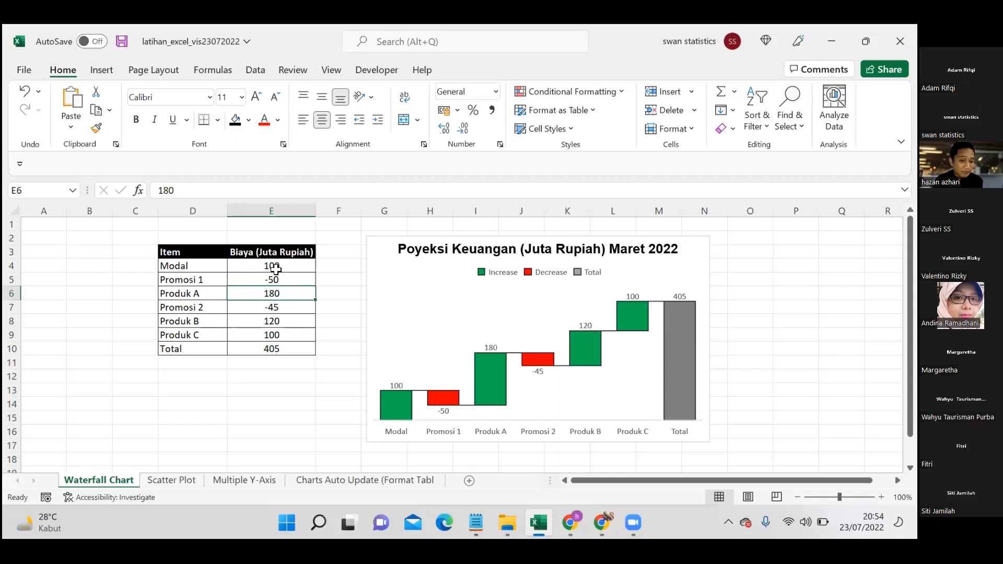
{"action": "key", "text": "Down"}
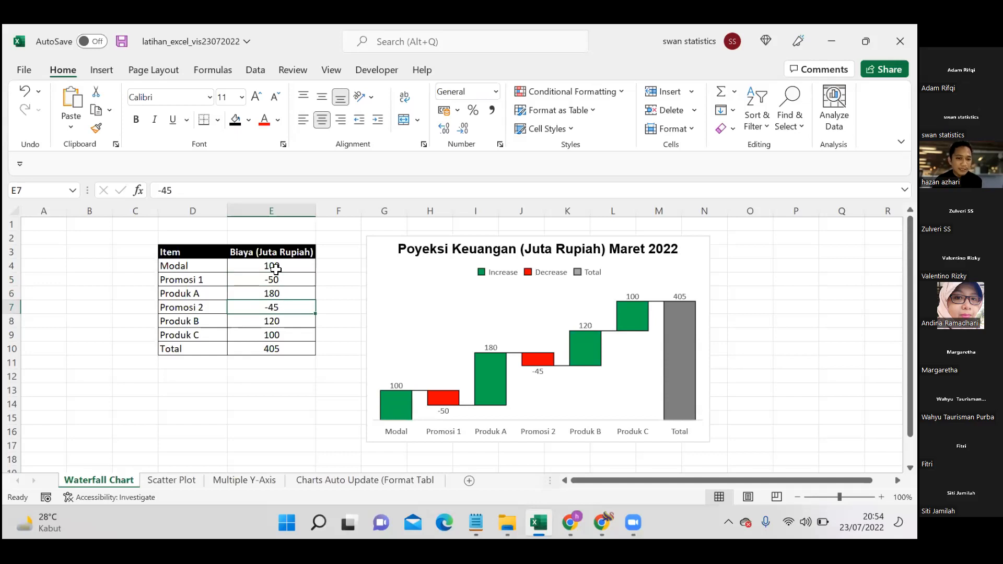
{"action": "key", "text": "Down"}
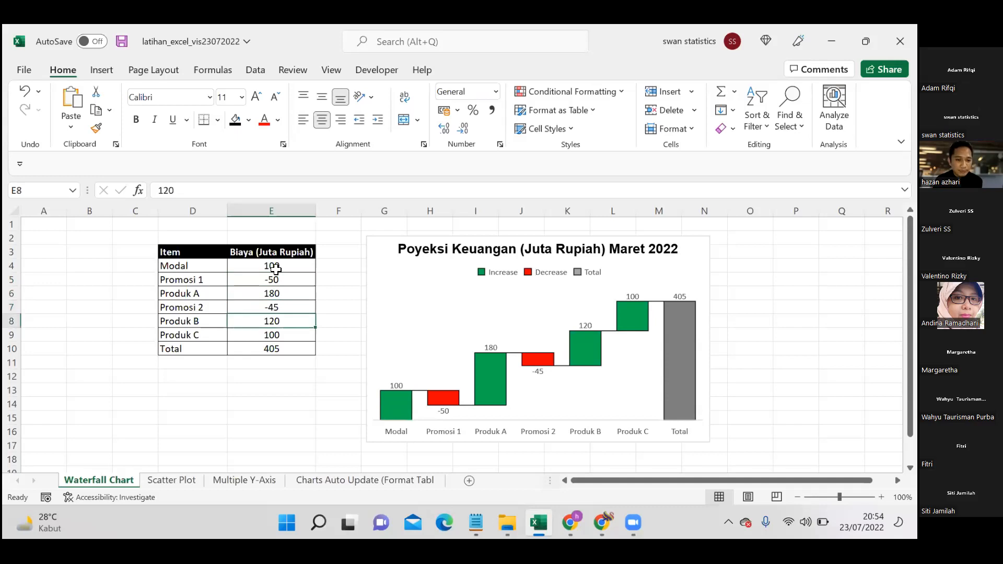
{"action": "key", "text": "Down"}
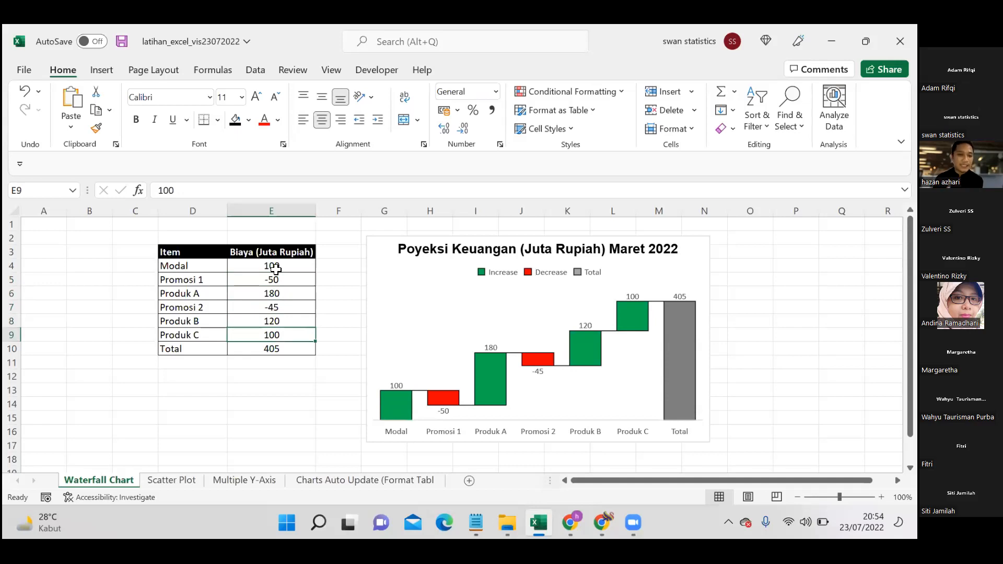
{"action": "key", "text": "Down"}
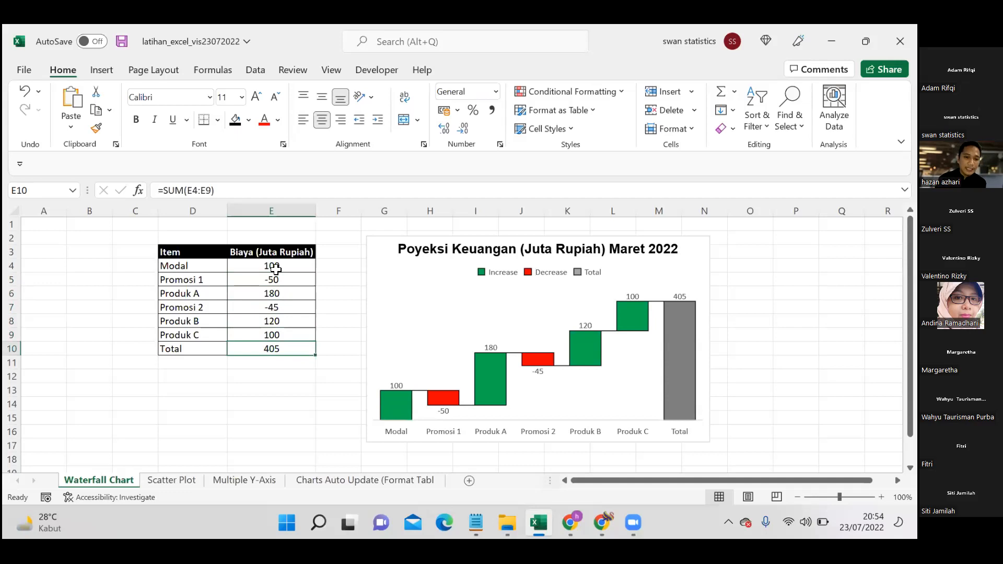
{"action": "left_click_drag", "start_coordinate": [281, 250], "coordinate": [286, 349]}
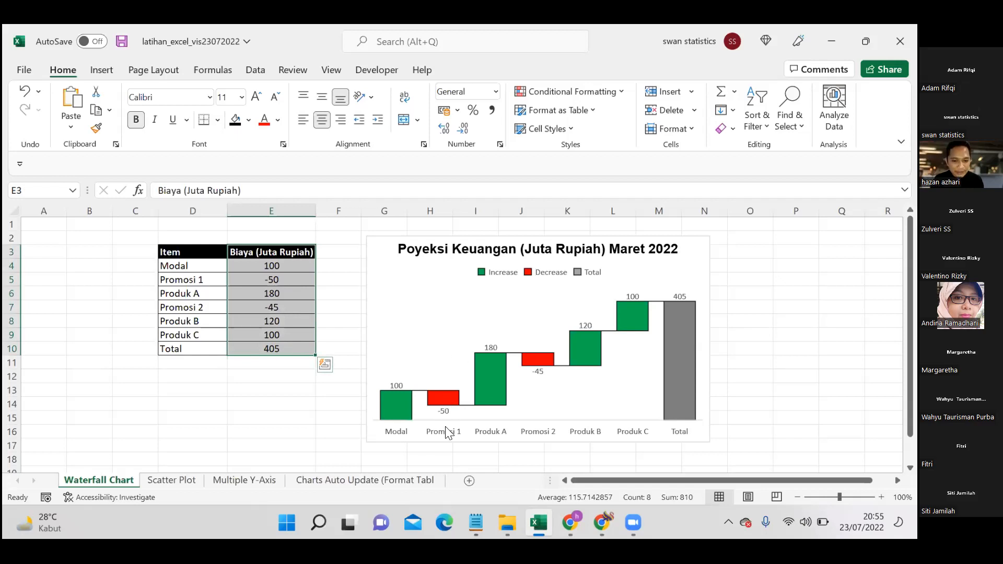
{"action": "mouse_move", "coordinate": [587, 329]}
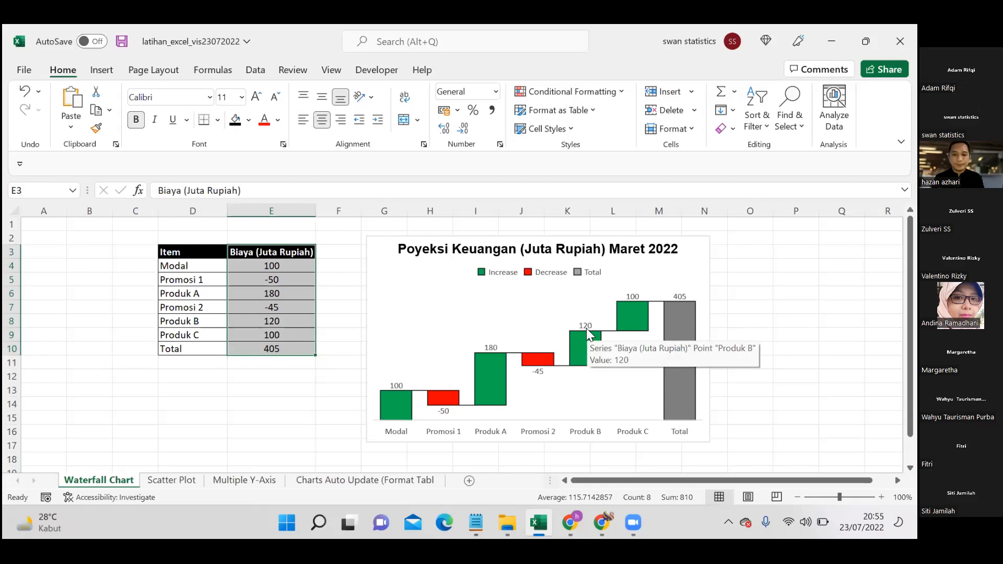
Delete the existing "Poyeksi Keuangan (Juta Rupiah) Maret 2022" waterfall chart from the sheet
{"action": "left_click", "coordinate": [695, 268]}
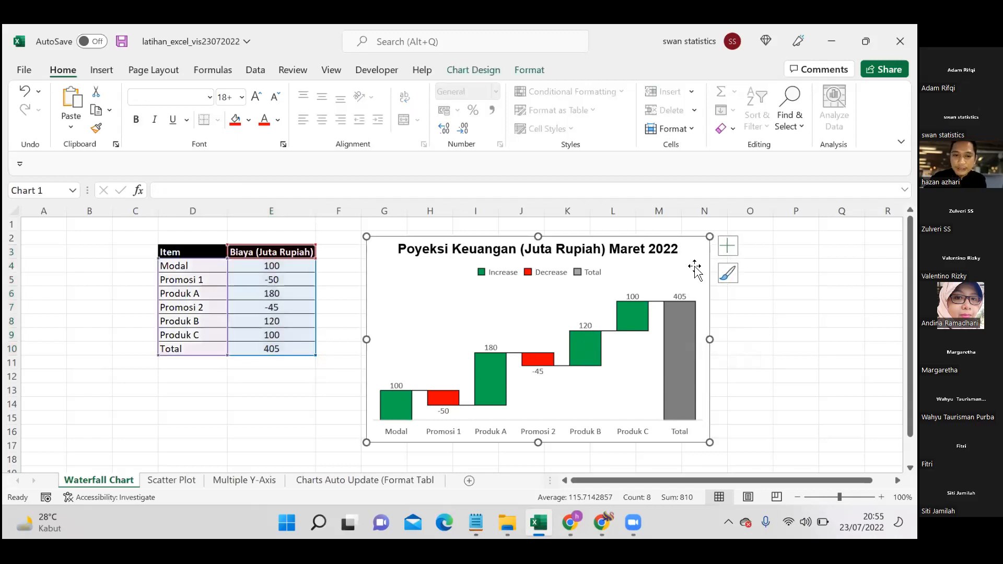
{"action": "key", "text": "Delete"}
{"action": "left_click", "coordinate": [693, 266]}
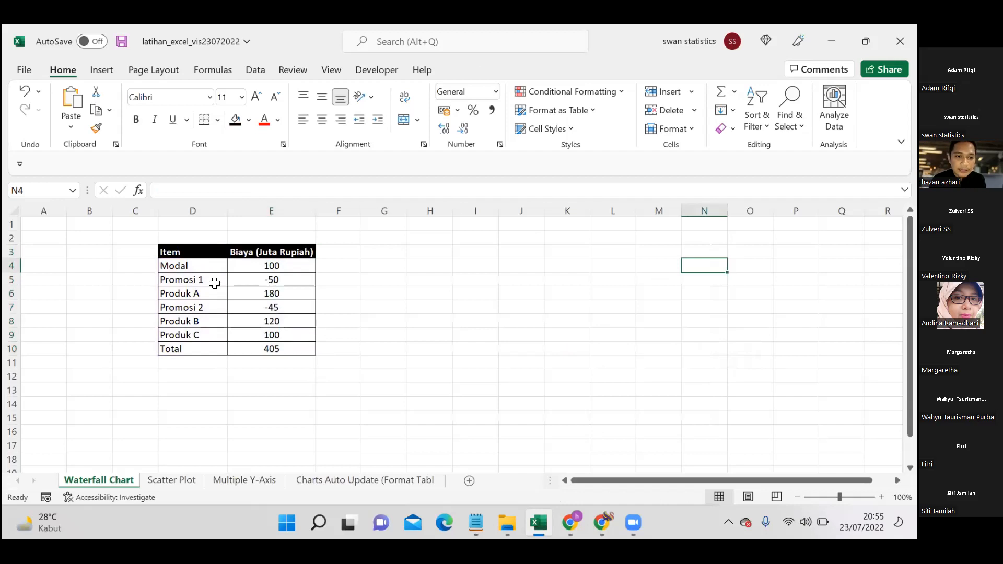
Insert a Waterfall chart based on the whole Item and Biaya (Juta Rupiah) table, D3:E10
{"action": "left_click", "coordinate": [203, 254]}
{"action": "left_click_drag", "start_coordinate": [230, 280], "coordinate": [276, 351]}
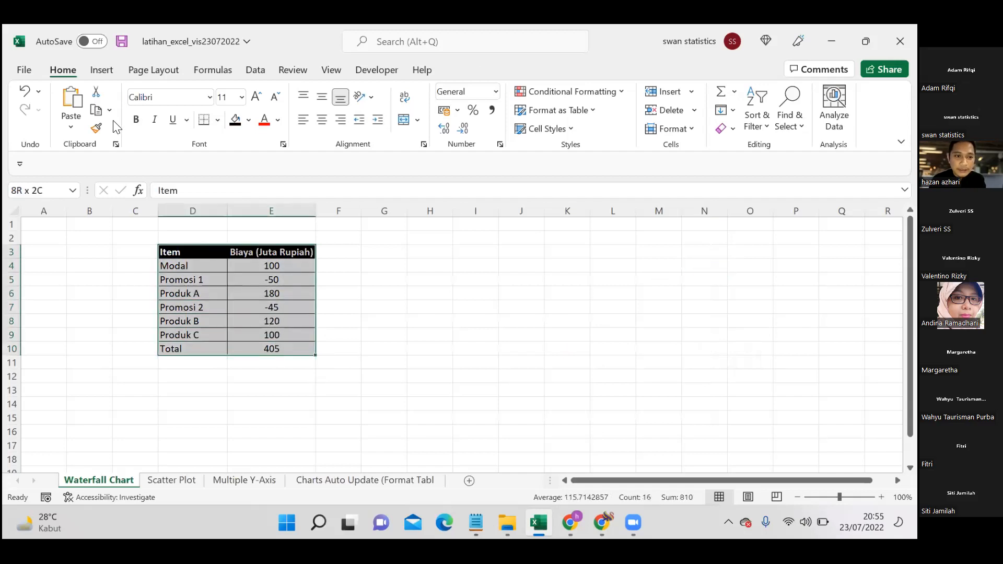
{"action": "left_click", "coordinate": [102, 71]}
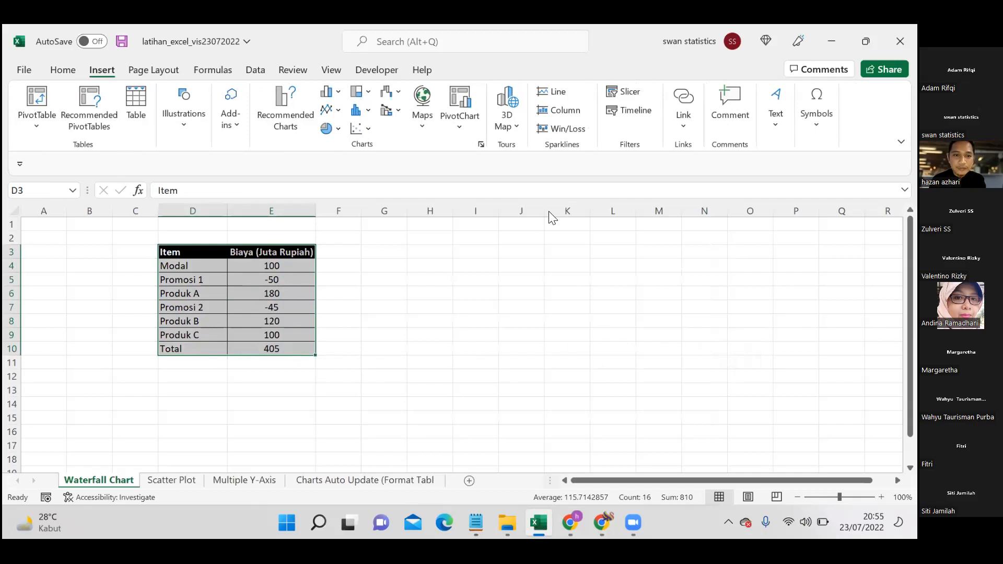
{"action": "left_click", "coordinate": [286, 102]}
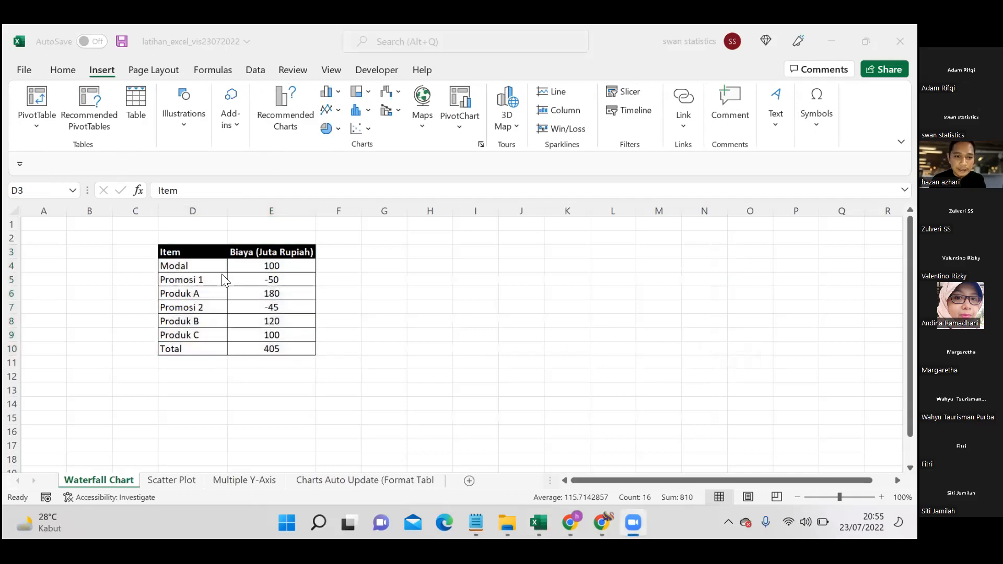
{"action": "left_click", "coordinate": [207, 286]}
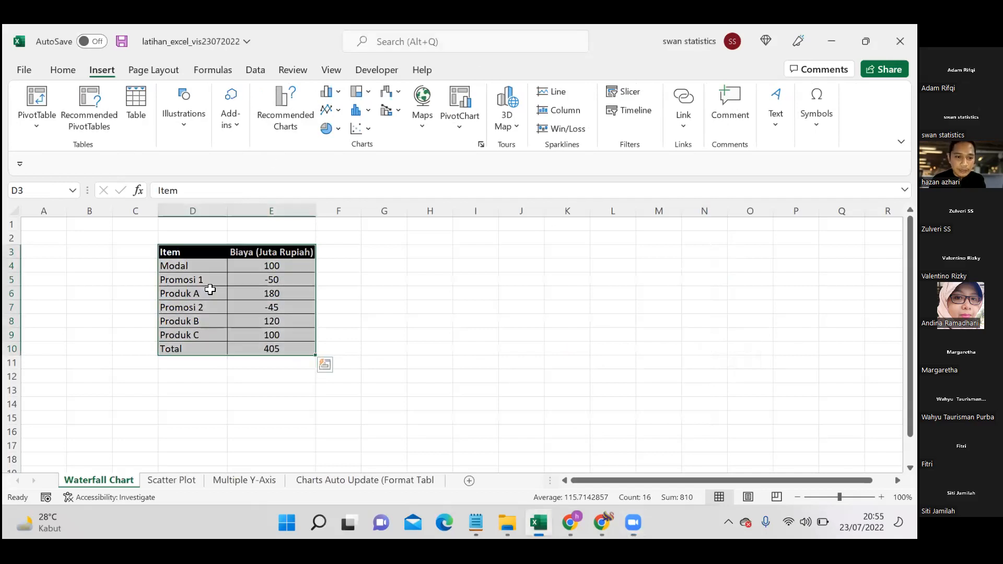
{"action": "left_click", "coordinate": [291, 119]}
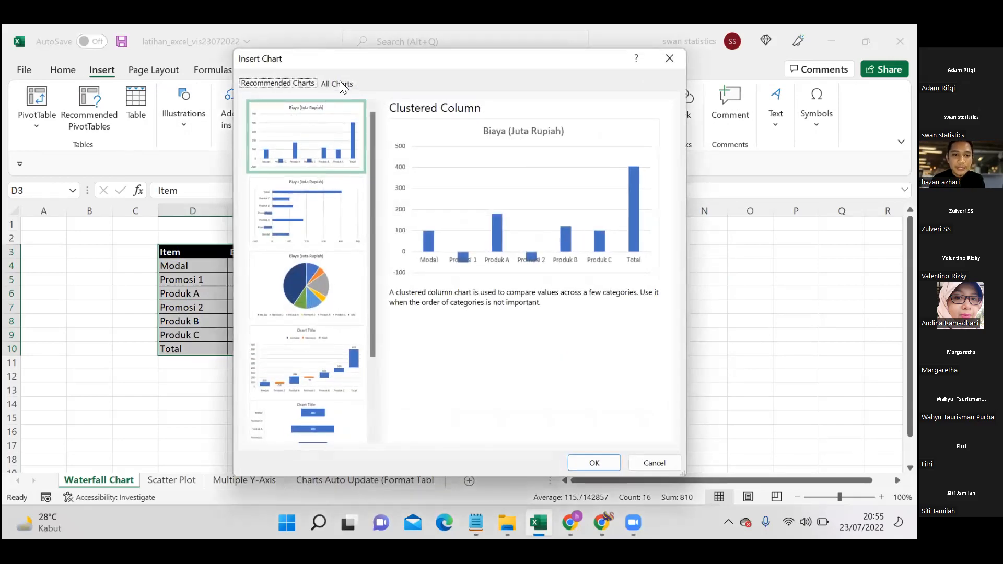
{"action": "left_click", "coordinate": [338, 84]}
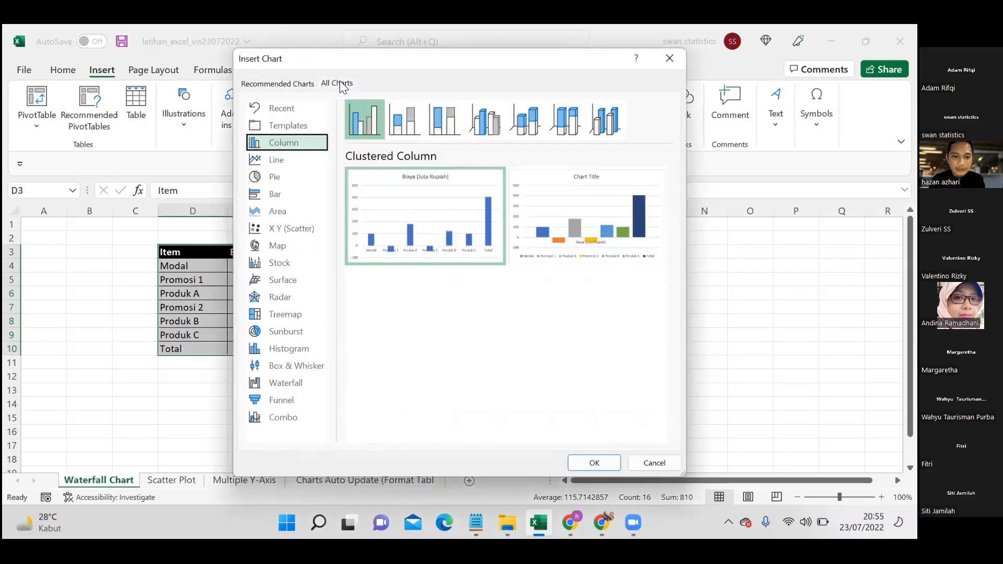
{"action": "left_click", "coordinate": [289, 384]}
{"action": "mouse_move", "coordinate": [381, 272]}
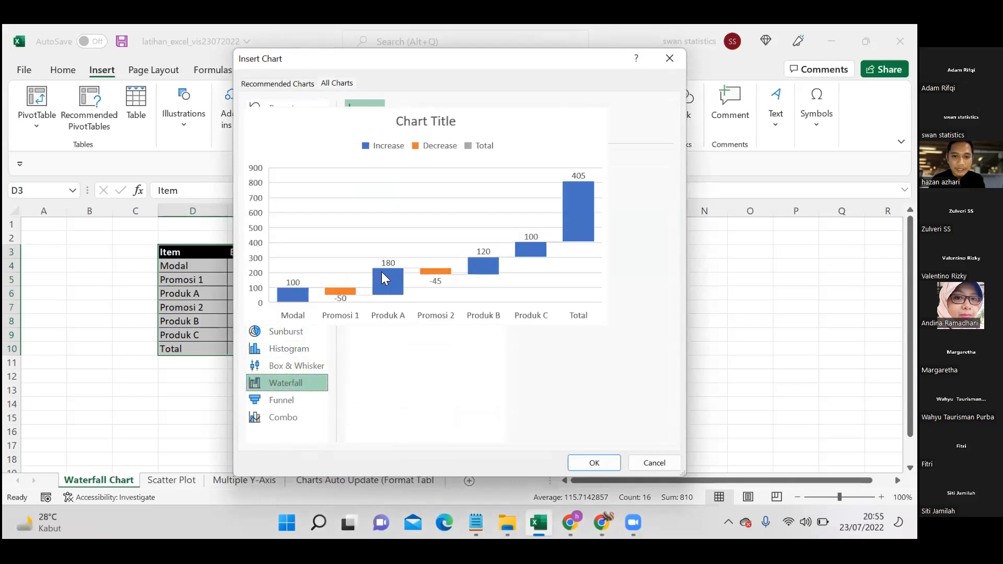
{"action": "key", "text": "Return"}
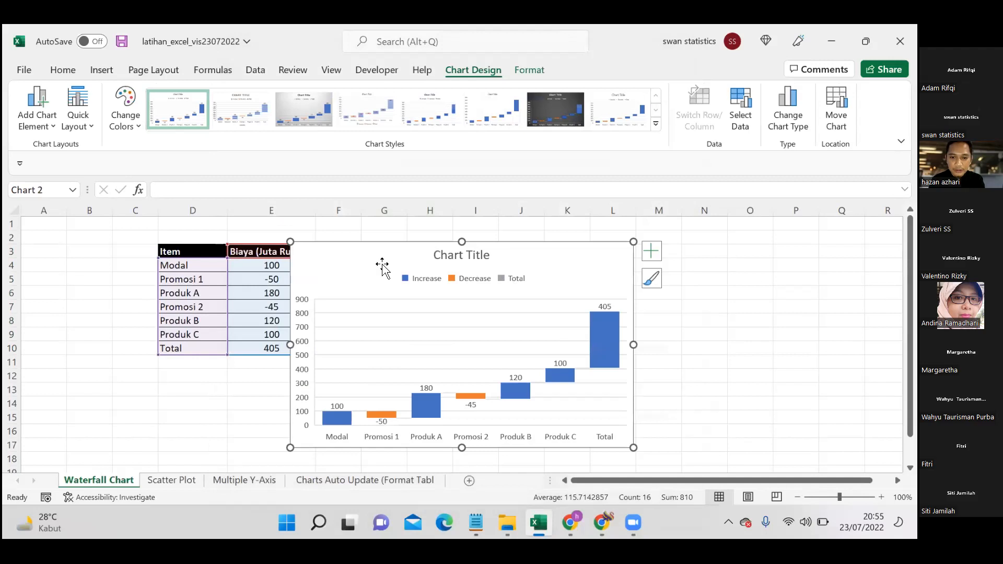
Move the new waterfall chart clear of the item cost table and select the Total value in E10
{"action": "left_click_drag", "start_coordinate": [383, 265], "coordinate": [580, 264]}
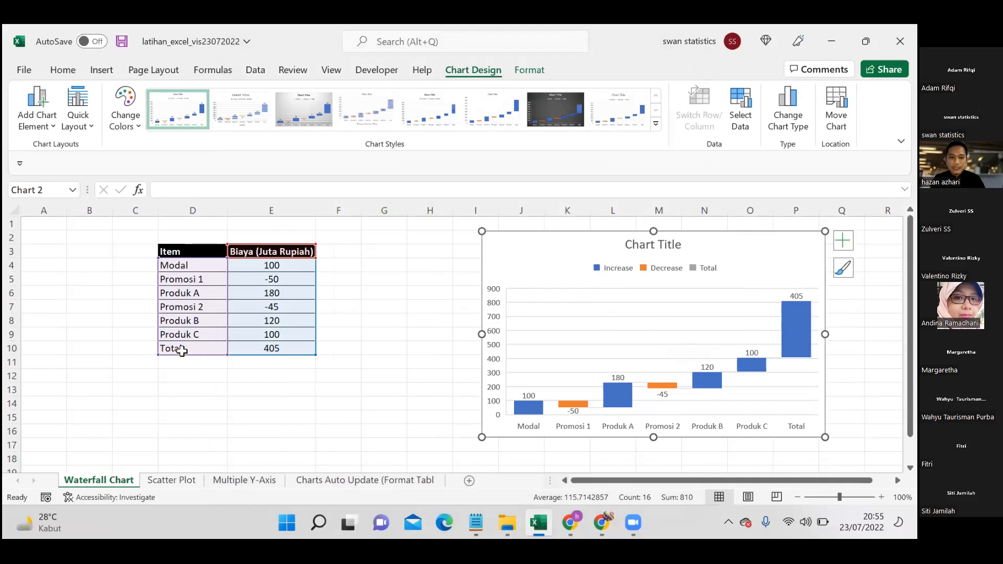
{"action": "left_click", "coordinate": [181, 351]}
{"action": "left_click_drag", "start_coordinate": [182, 350], "coordinate": [296, 351]}
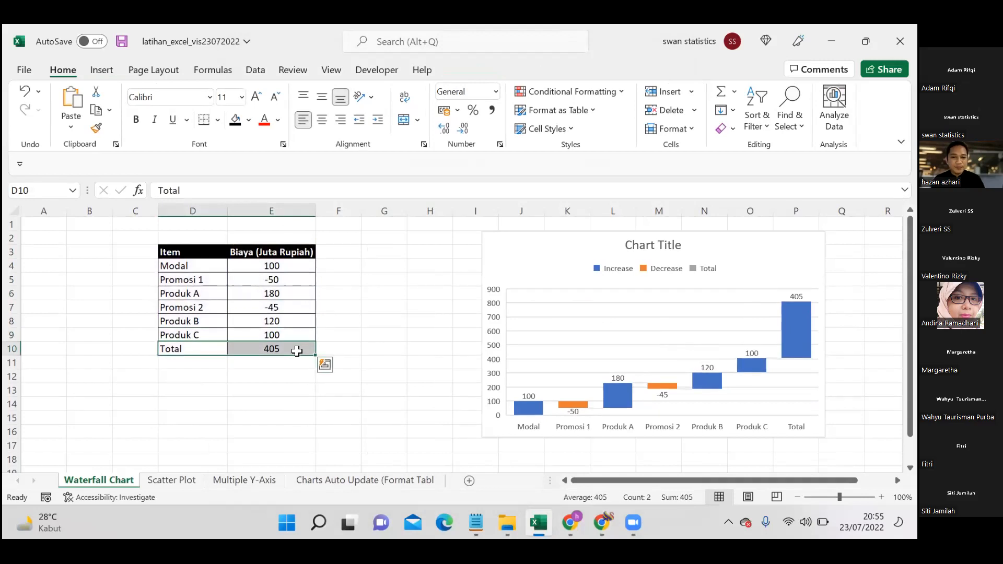
{"action": "left_click", "coordinate": [297, 351]}
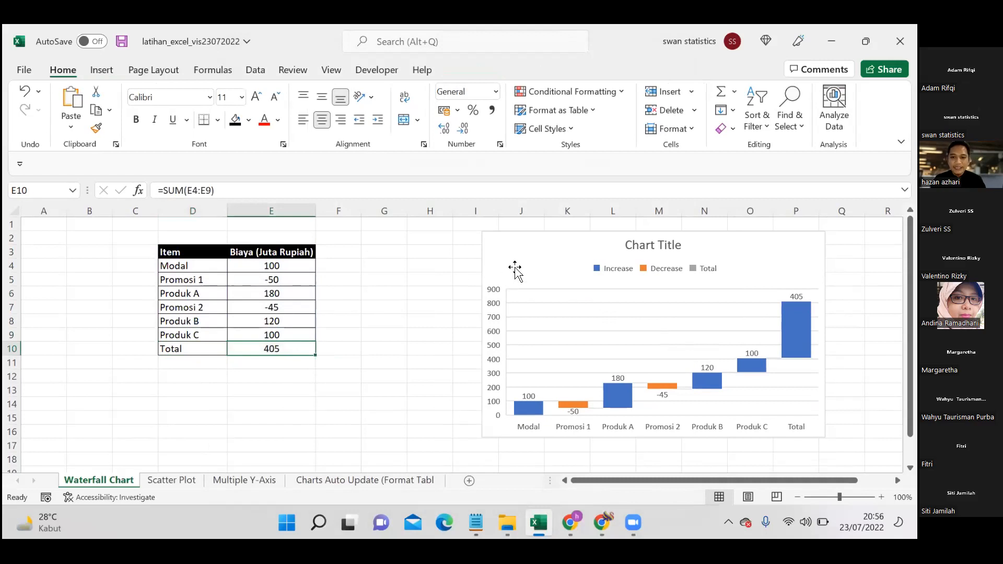
Examine the Total formula =SUM(E4:E9) in E10 against the Total bar of the waterfall chart
{"action": "mouse_move", "coordinate": [801, 266]}
{"action": "left_mouse_down"}
{"action": "mouse_move", "coordinate": [811, 419]}
{"action": "mouse_move", "coordinate": [797, 268]}
{"action": "left_mouse_up"}
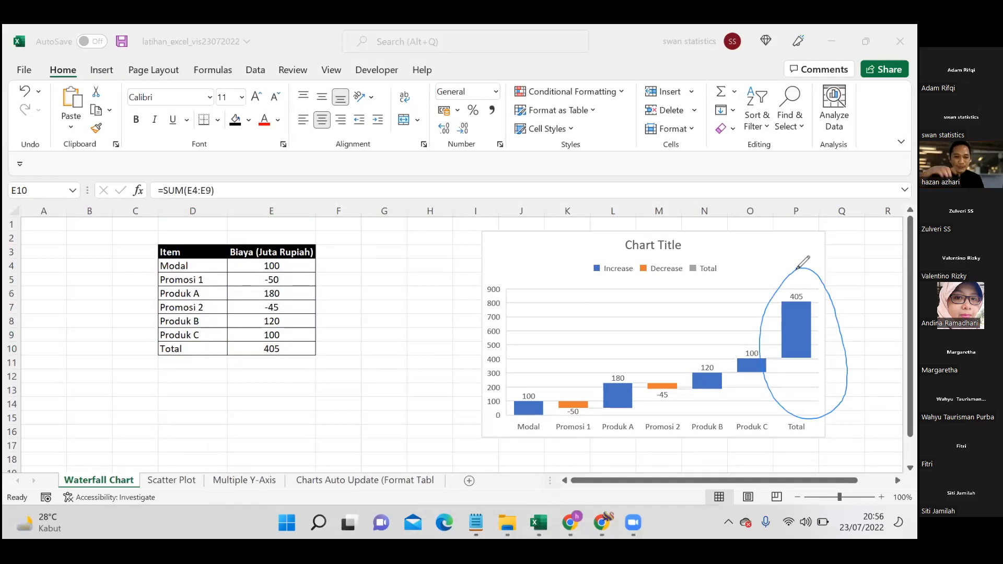
{"action": "key", "text": "ctrl+z"}
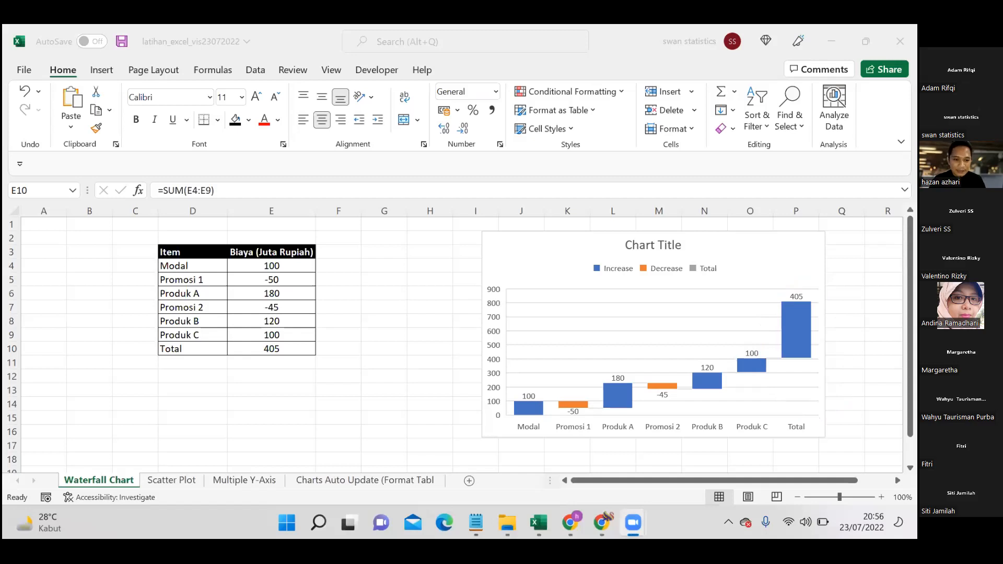
{"action": "left_click", "coordinate": [271, 354]}
{"action": "left_click_drag", "start_coordinate": [231, 192], "coordinate": [160, 192]}
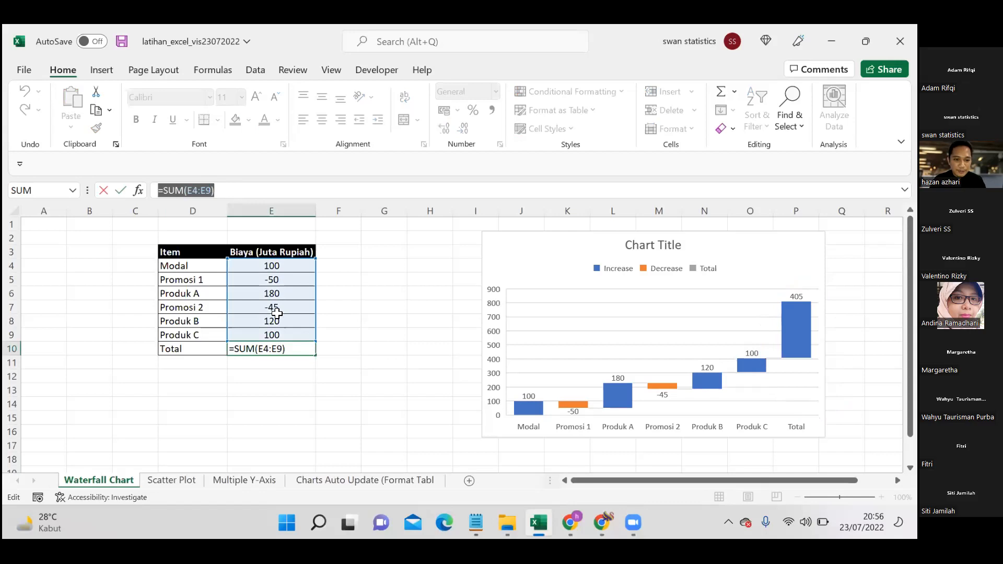
{"action": "left_click", "coordinate": [390, 399]}
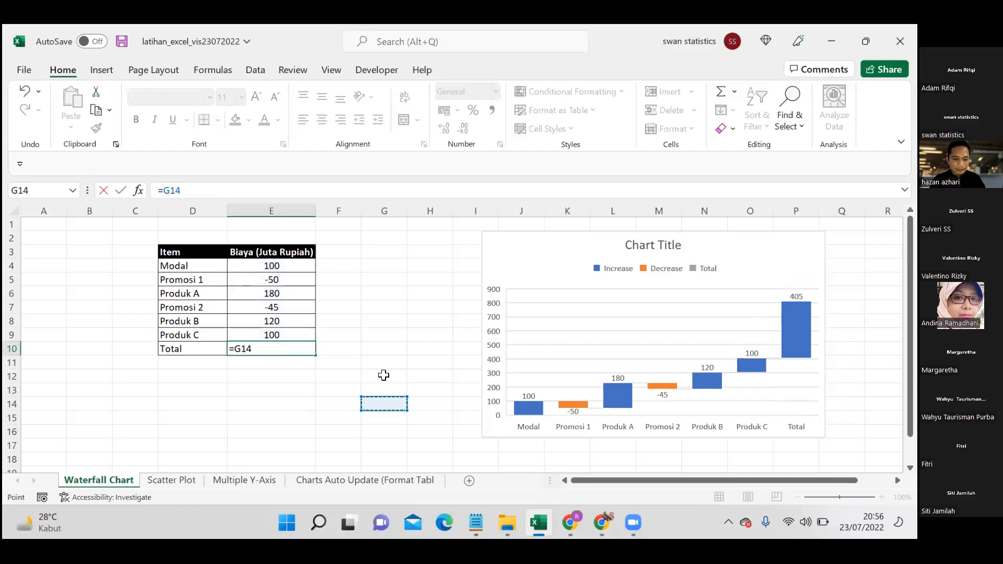
{"action": "key", "text": "ctrl+z"}
{"action": "key", "text": "Return"}
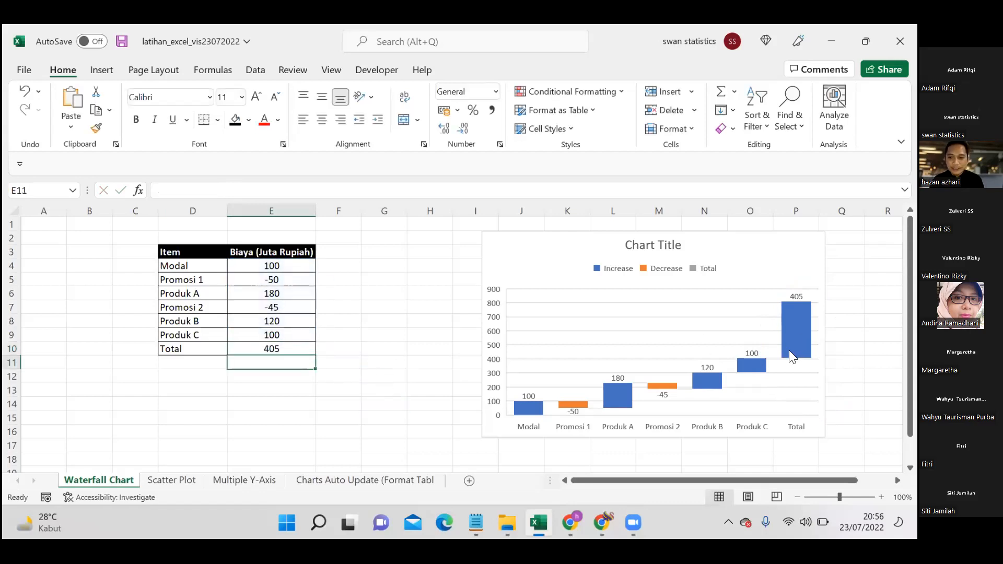
{"action": "left_click", "coordinate": [800, 329]}
{"action": "left_click", "coordinate": [800, 329]}
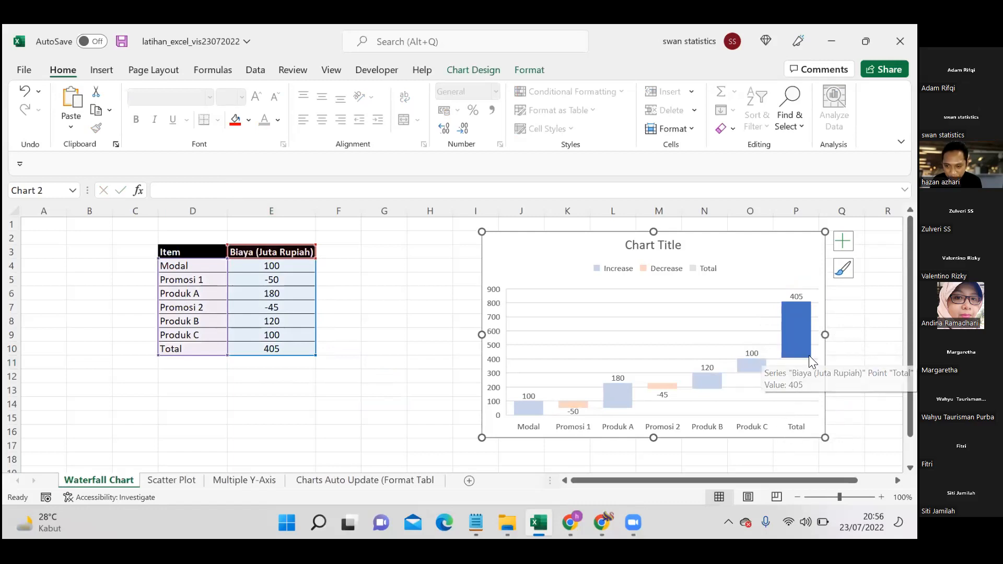
{"action": "left_click", "coordinate": [798, 320]}
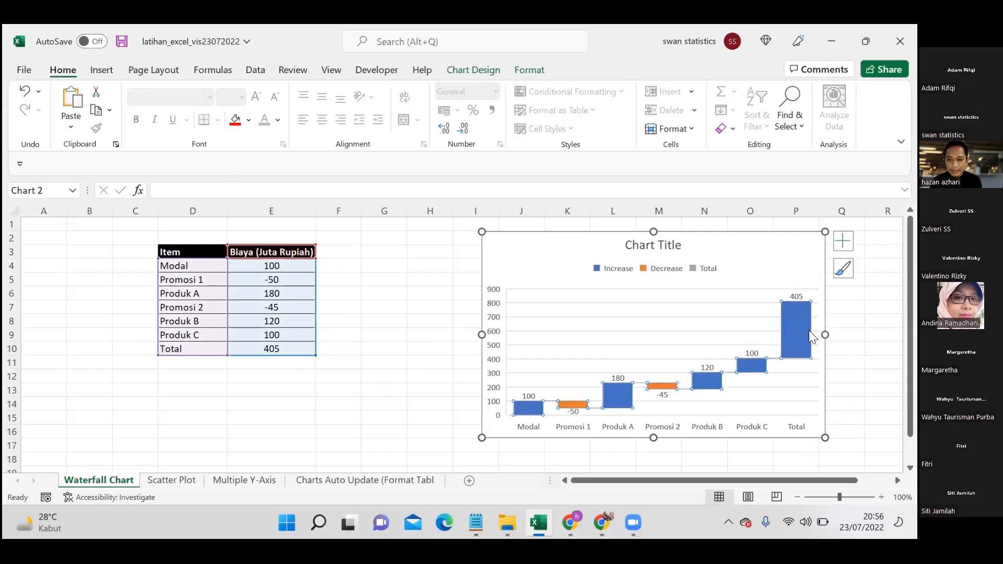
{"action": "mouse_move", "coordinate": [799, 316]}
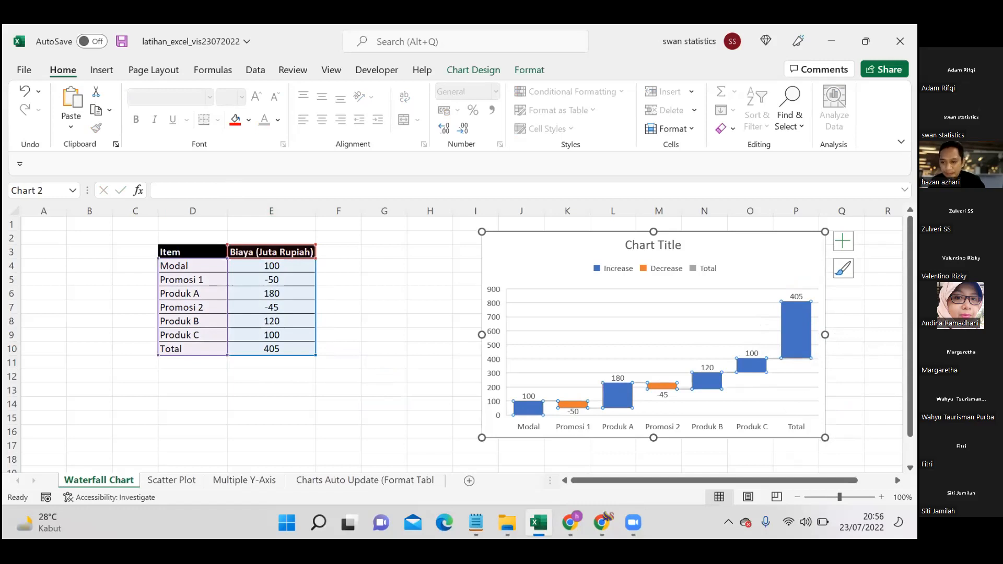
{"action": "left_click", "coordinate": [844, 389]}
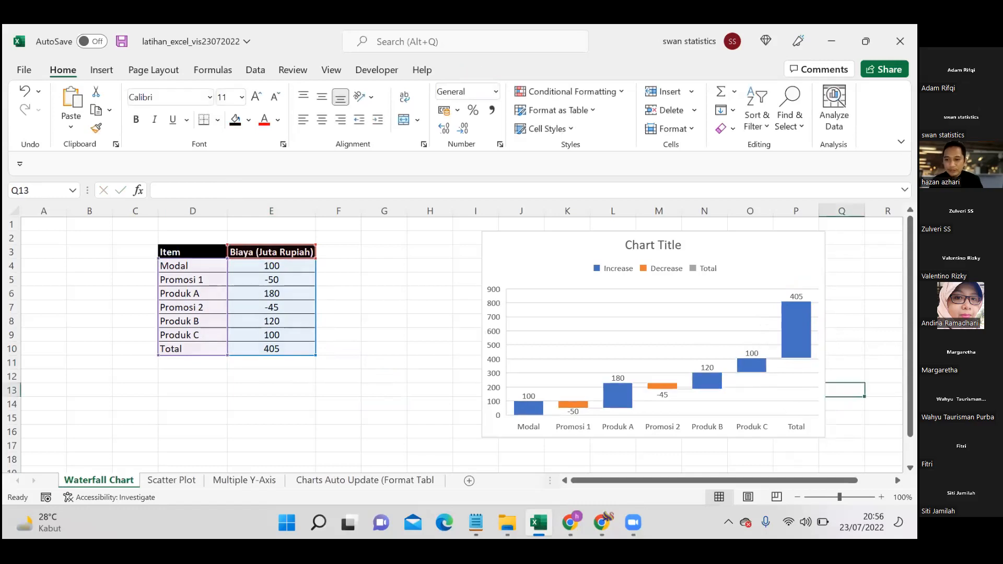
{"action": "double_click", "coordinate": [795, 312]}
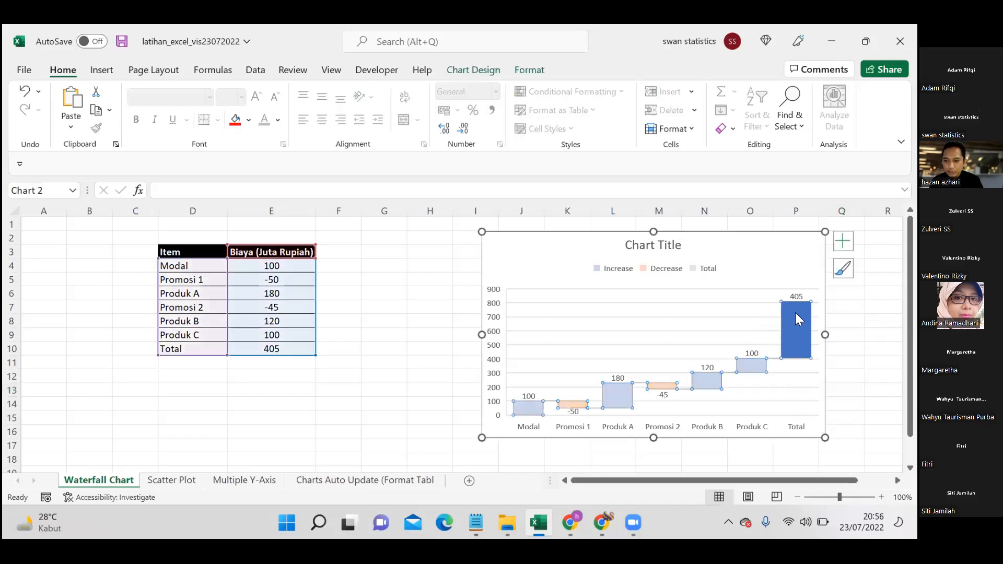
{"action": "left_click", "coordinate": [901, 218]}
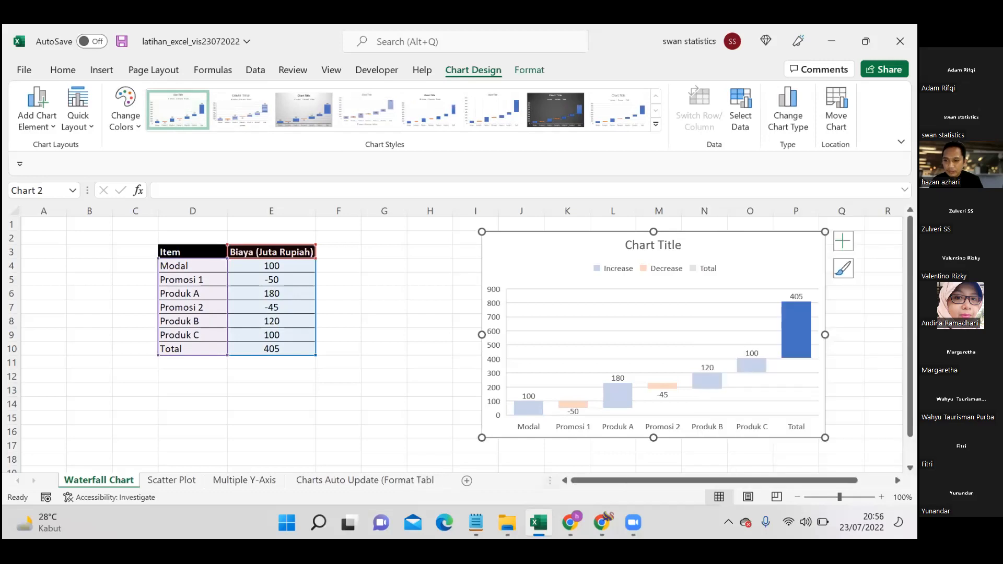
{"action": "double_click", "coordinate": [802, 327]}
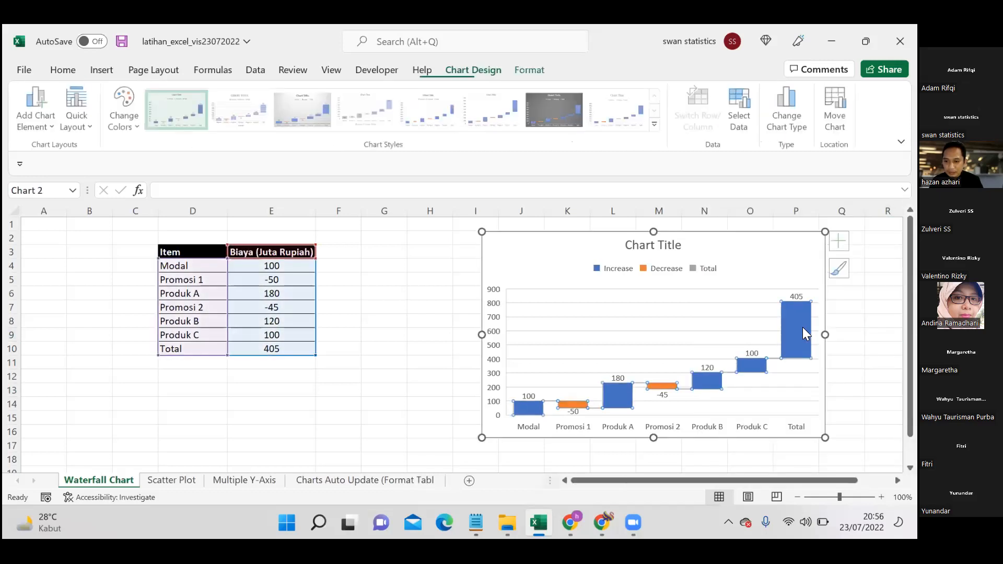
{"action": "left_click", "coordinate": [901, 218]}
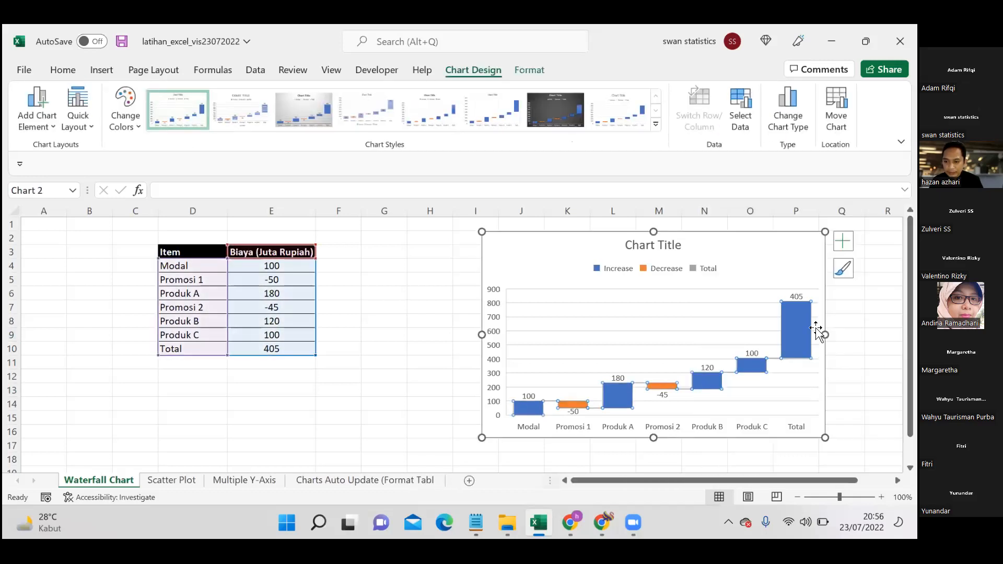
Set the Total bar of the waterfall chart as a total through its data point formatting
{"action": "left_click", "coordinate": [797, 329]}
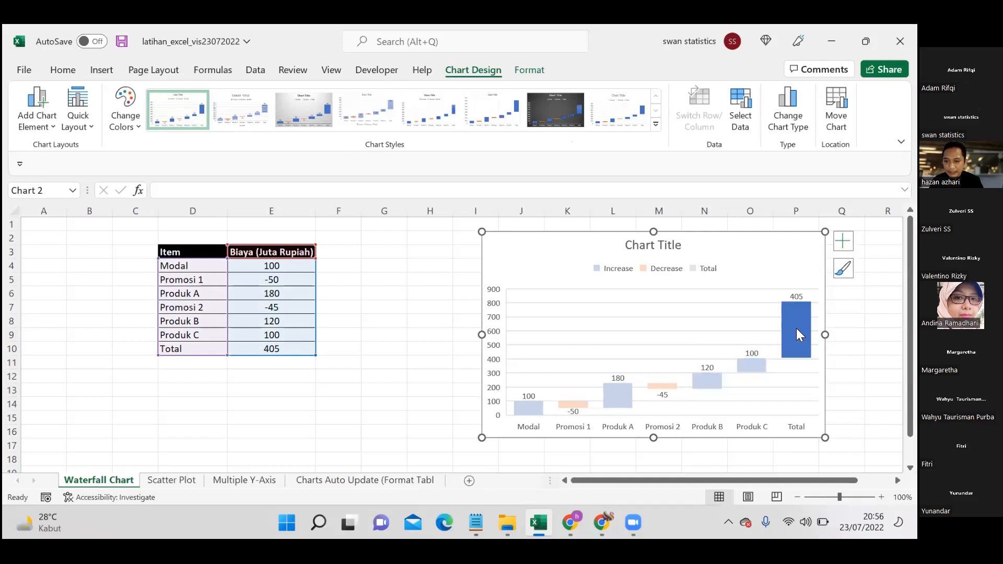
{"action": "right_click", "coordinate": [796, 328]}
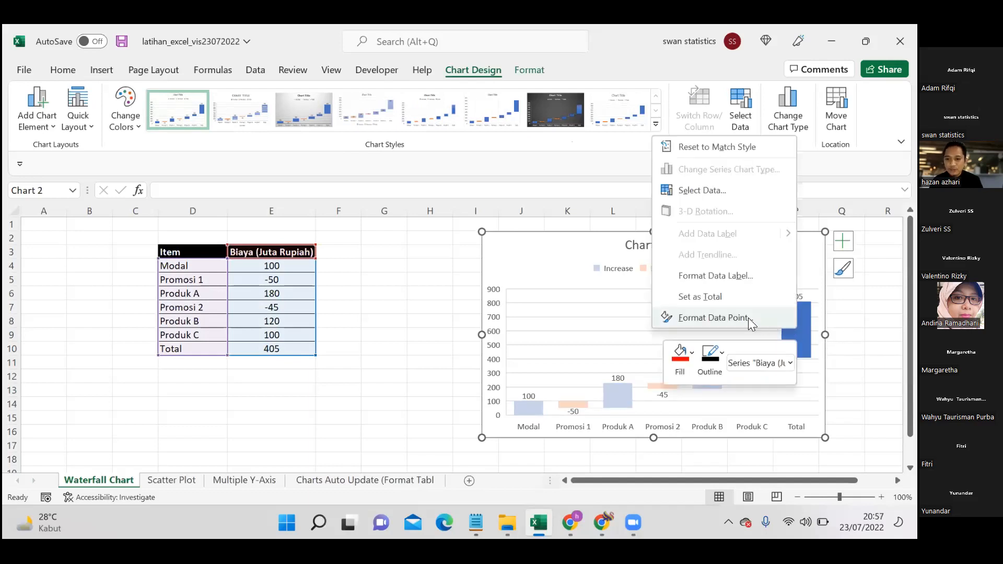
{"action": "left_click", "coordinate": [744, 318]}
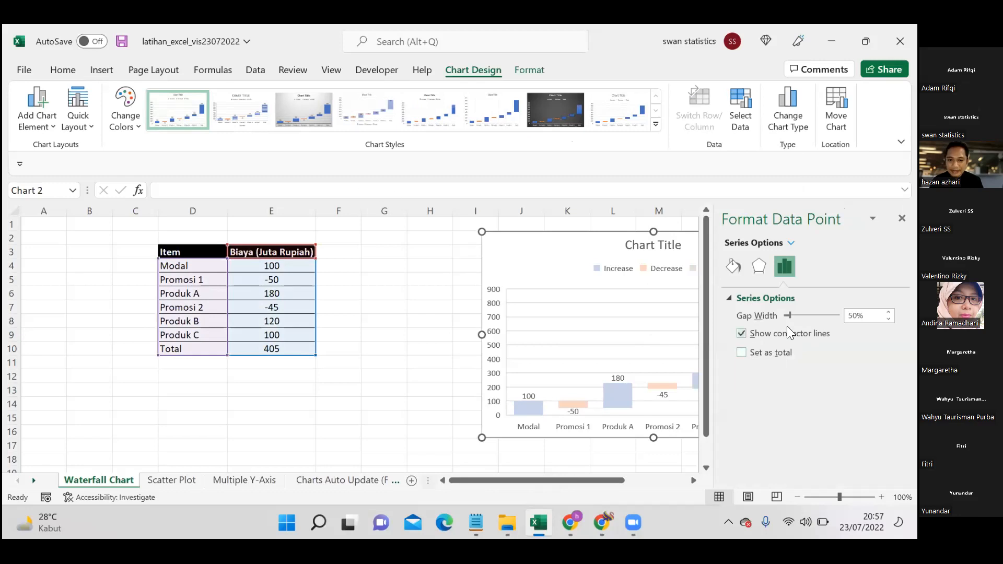
{"action": "left_click", "coordinate": [741, 352]}
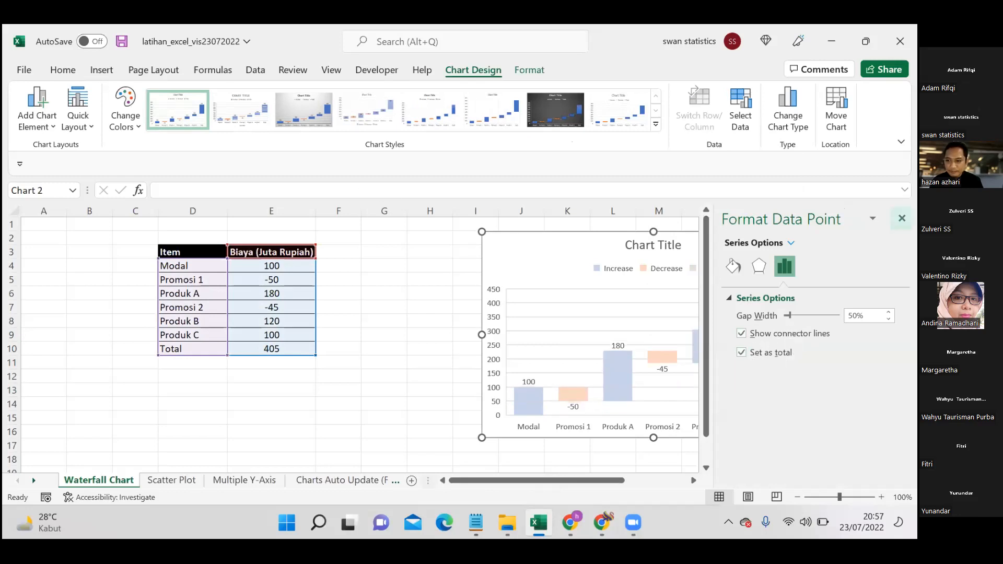
{"action": "left_click", "coordinate": [902, 218]}
{"action": "left_click", "coordinate": [883, 348]}
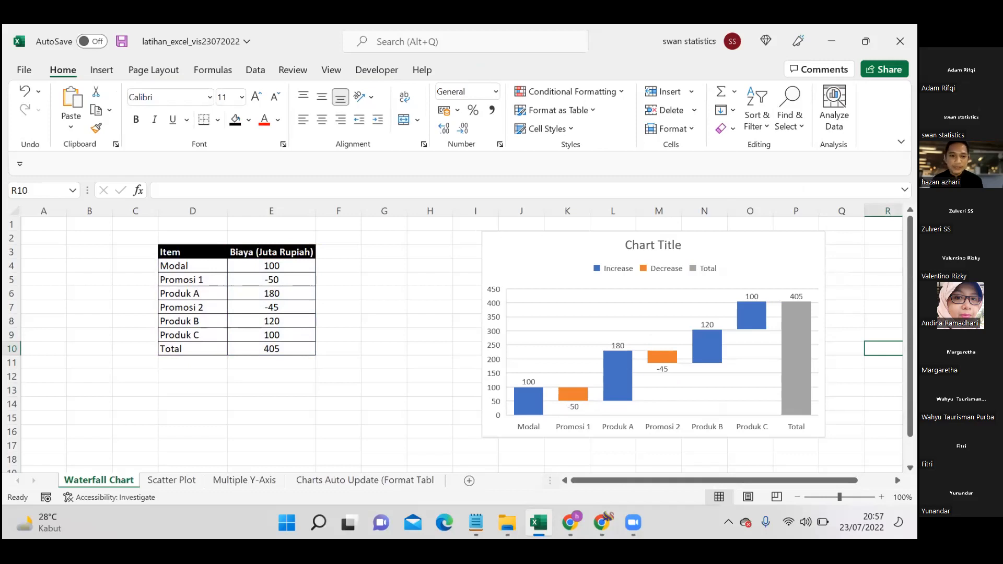
{"action": "left_click", "coordinate": [530, 399]}
{"action": "left_click", "coordinate": [530, 399]}
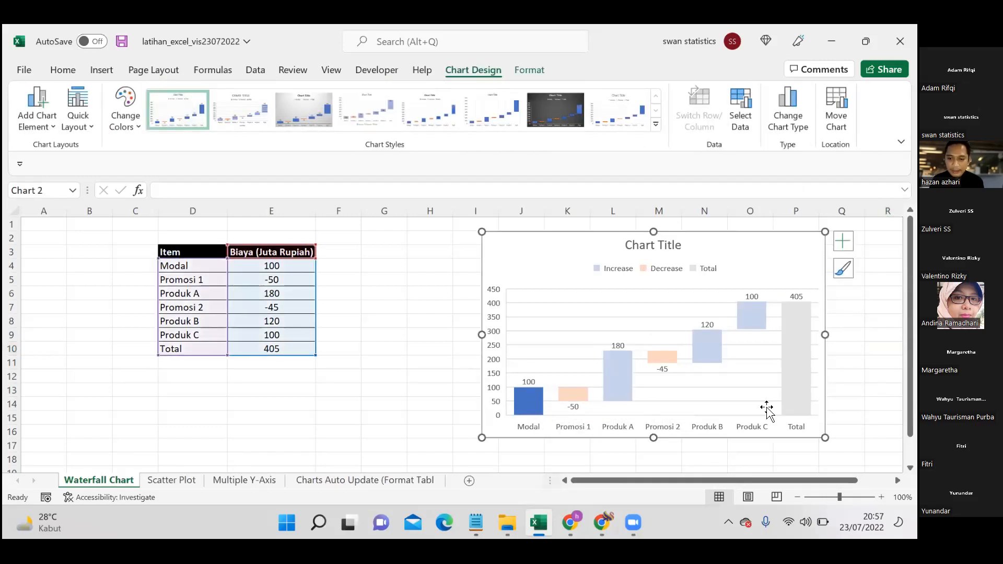
{"action": "key", "text": "Escape"}
{"action": "key", "text": "Escape"}
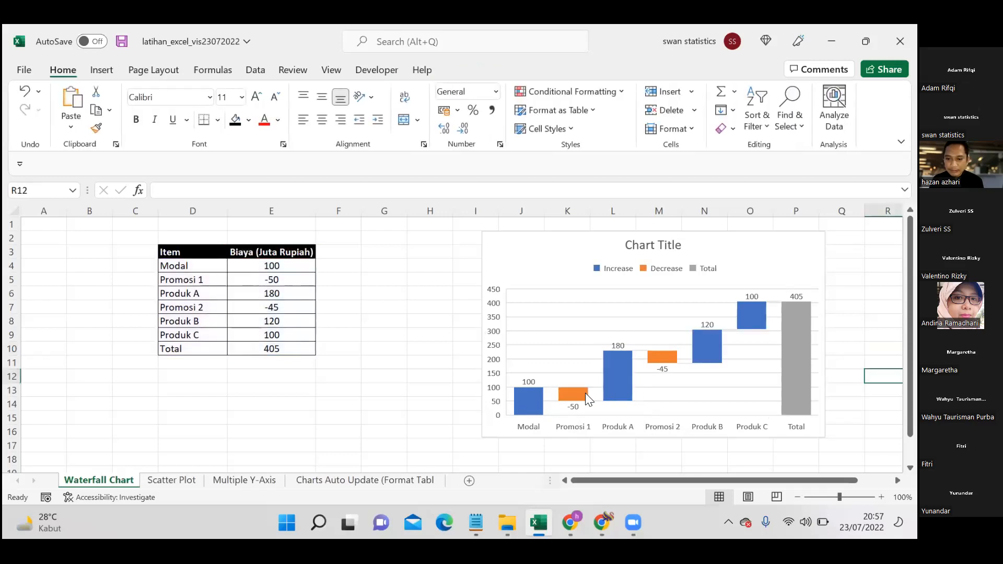
{"action": "left_click", "coordinate": [530, 394]}
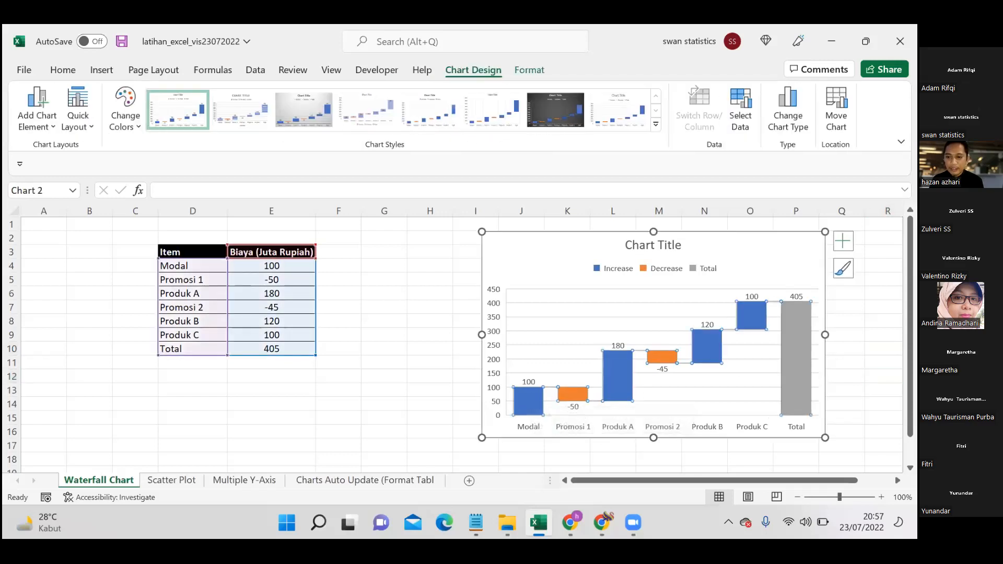
{"action": "left_click", "coordinate": [882, 348]}
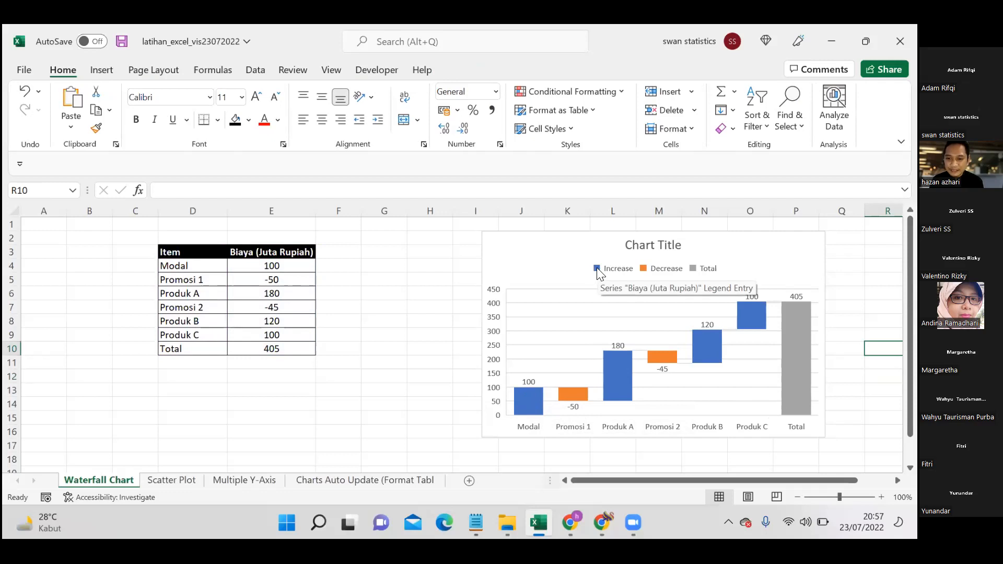
Fill all Increase bars of the waterfall chart with standard green through their legend entry
{"action": "left_click", "coordinate": [597, 268]}
{"action": "left_click", "coordinate": [597, 269]}
{"action": "right_click", "coordinate": [597, 269]}
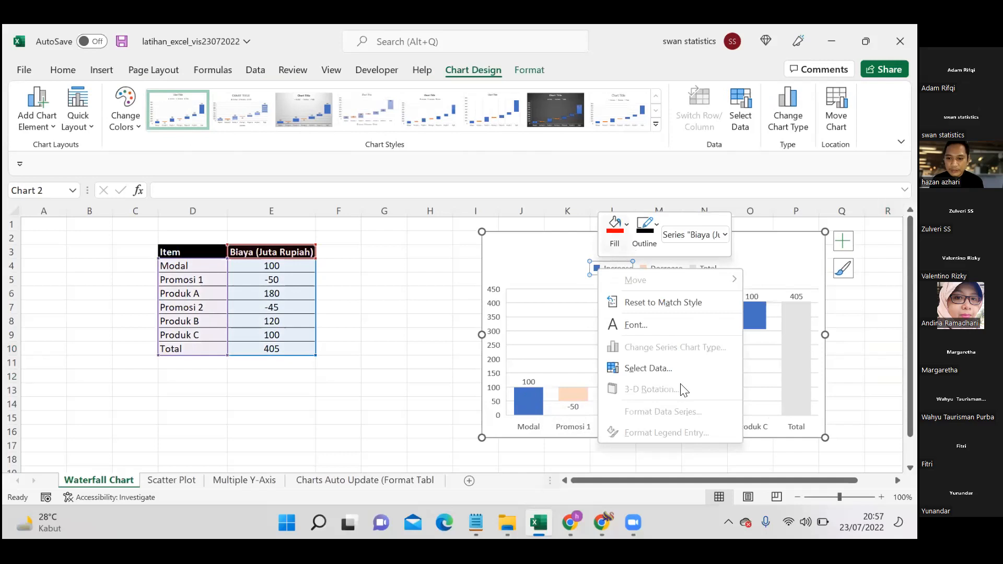
{"action": "left_click", "coordinate": [627, 224]}
{"action": "left_click", "coordinate": [671, 404]}
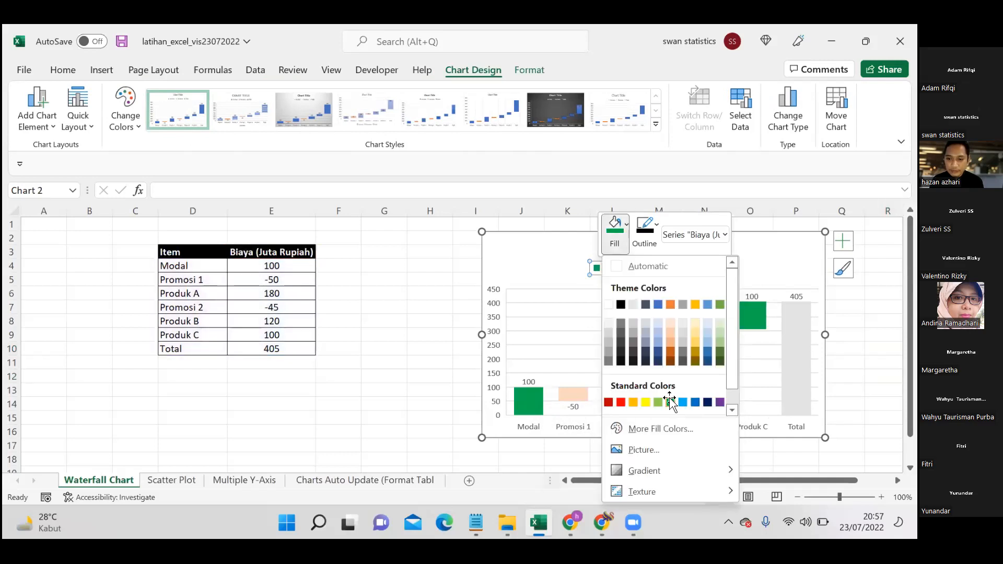
Fill all Decrease bars of the waterfall chart with standard red through their legend entry
{"action": "left_click", "coordinate": [660, 271]}
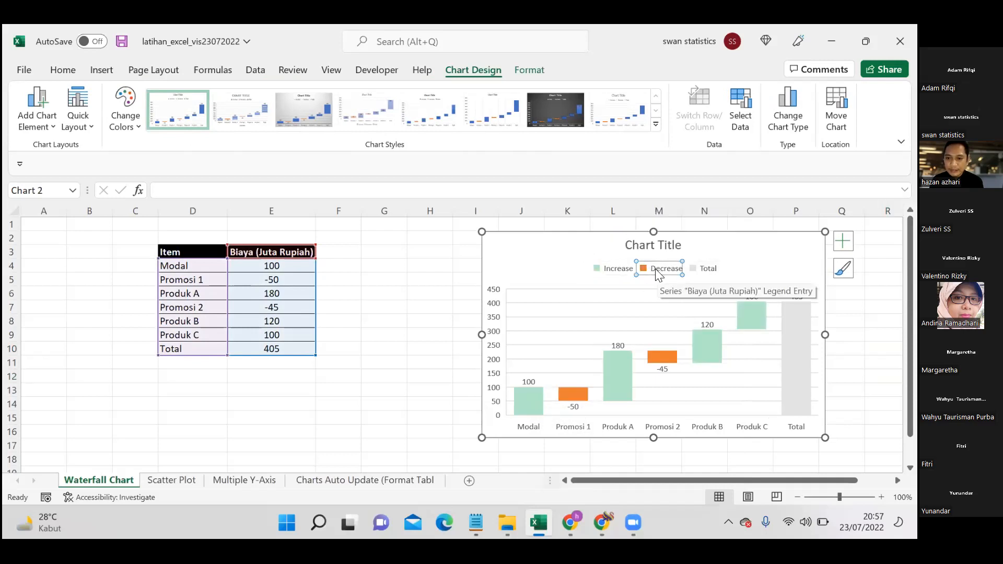
{"action": "right_click", "coordinate": [659, 269]}
{"action": "left_click", "coordinate": [673, 233]}
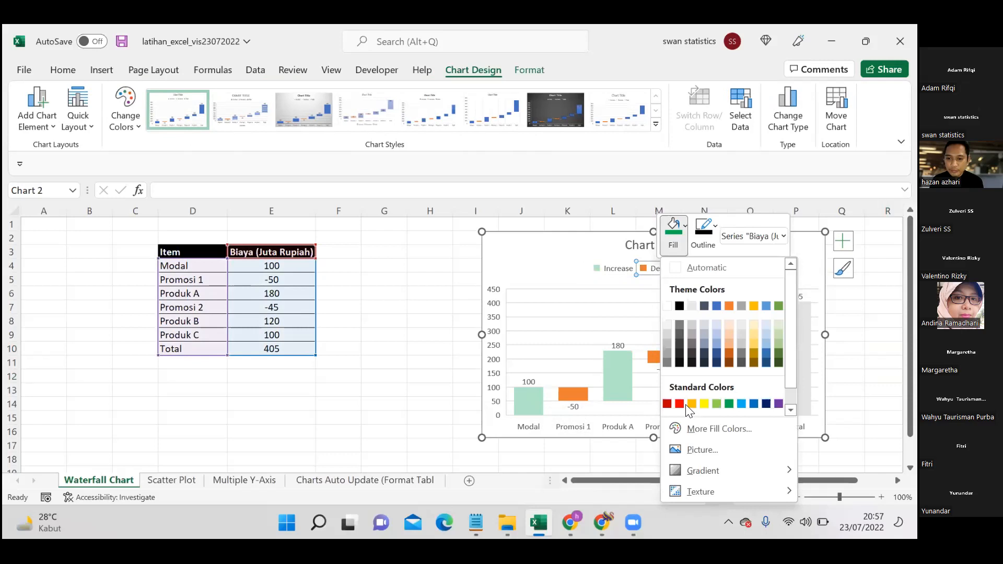
{"action": "left_click", "coordinate": [680, 404]}
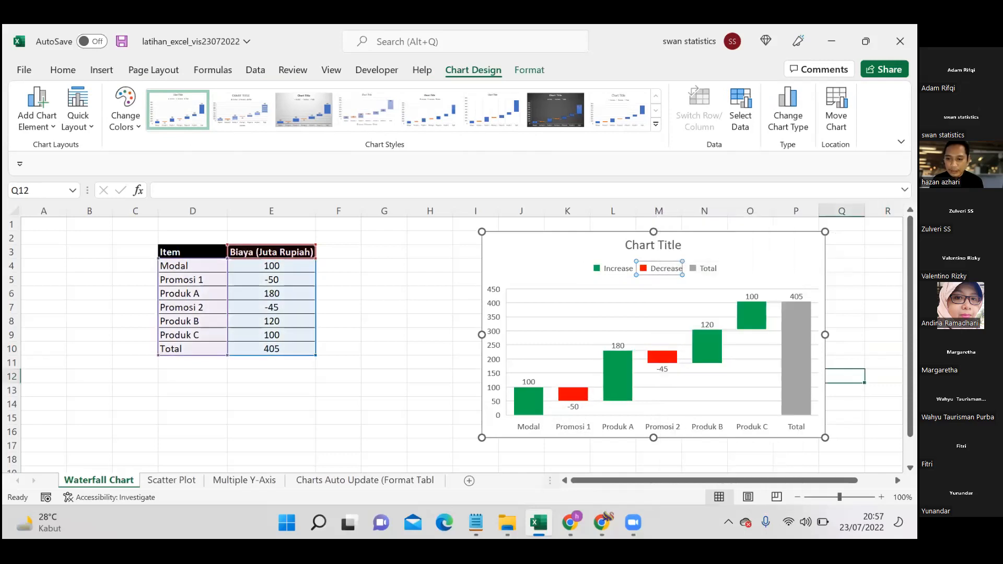
Try to recolour the Total bar with a dark grey fill, and undo that fill
{"action": "left_click", "coordinate": [794, 334]}
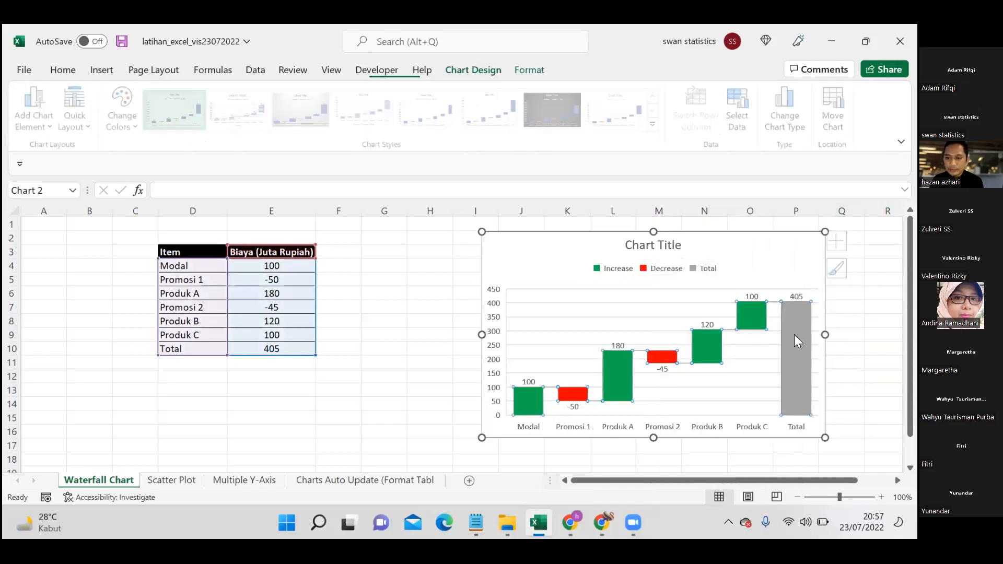
{"action": "right_click", "coordinate": [675, 378]}
{"action": "left_click", "coordinate": [678, 358]}
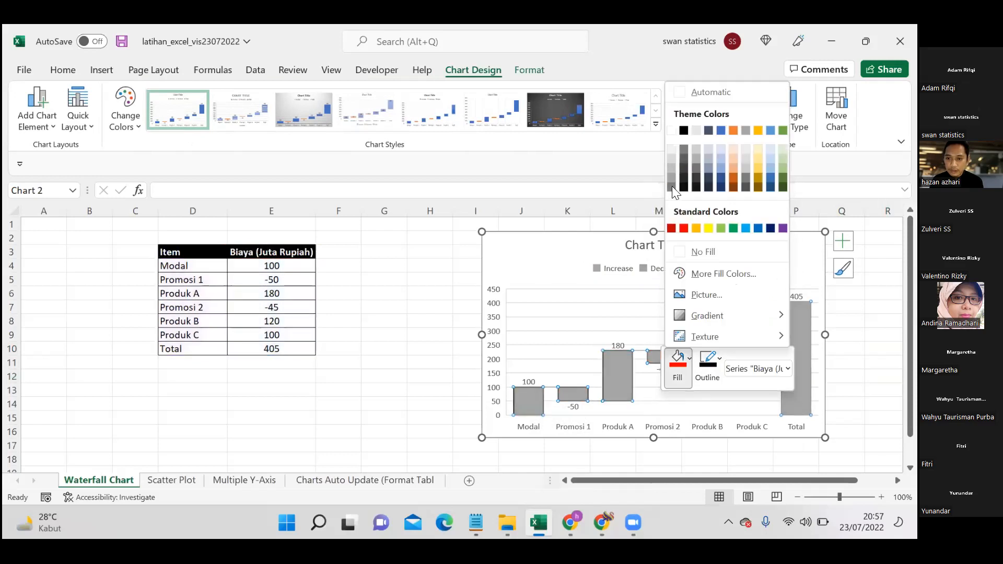
{"action": "left_click", "coordinate": [672, 186]}
{"action": "key", "text": "Escape"}
{"action": "key", "text": "Escape"}
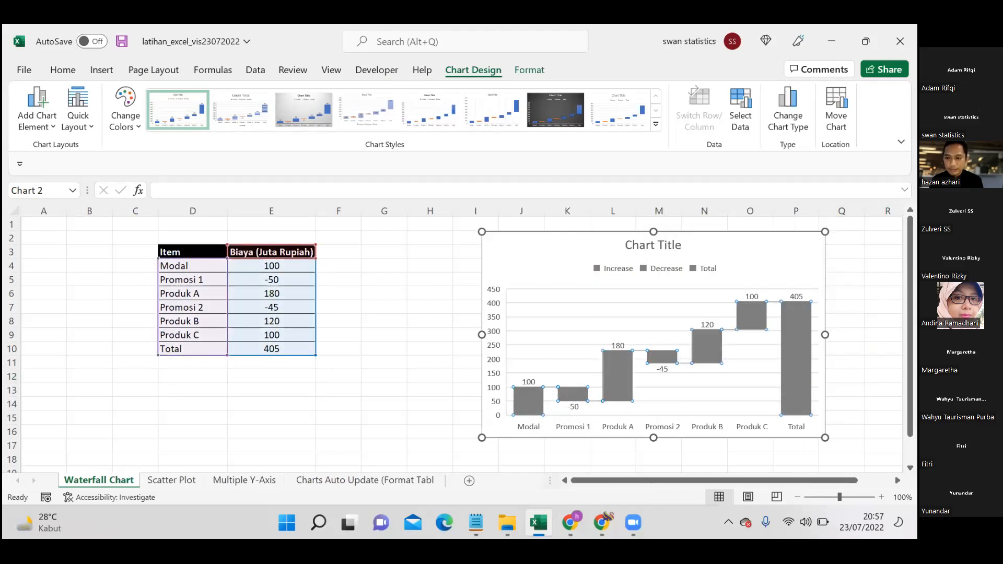
{"action": "key", "text": "ctrl+z"}
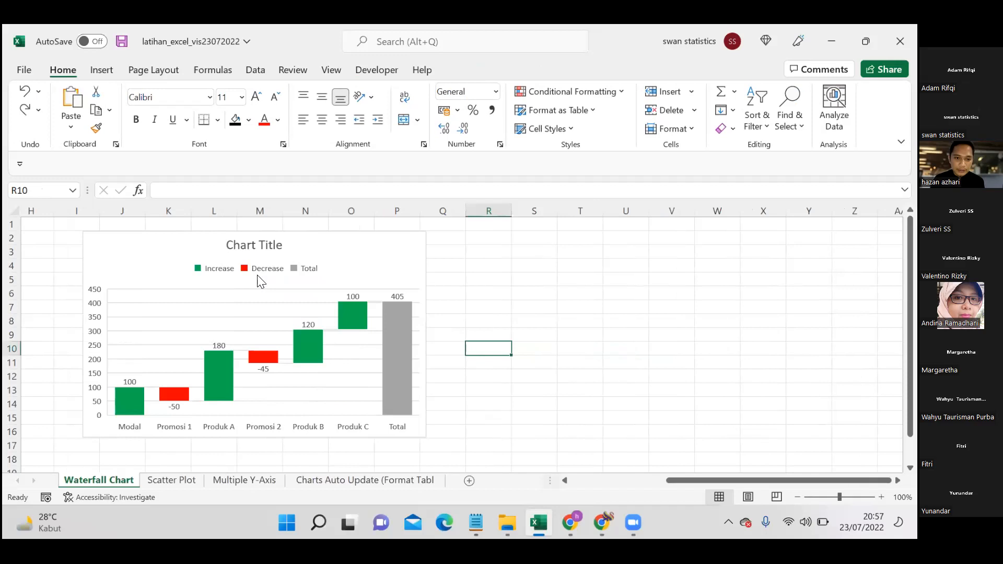
Fill the Total bar of the waterfall chart with dark grey through its legend entry
{"action": "left_click", "coordinate": [271, 274]}
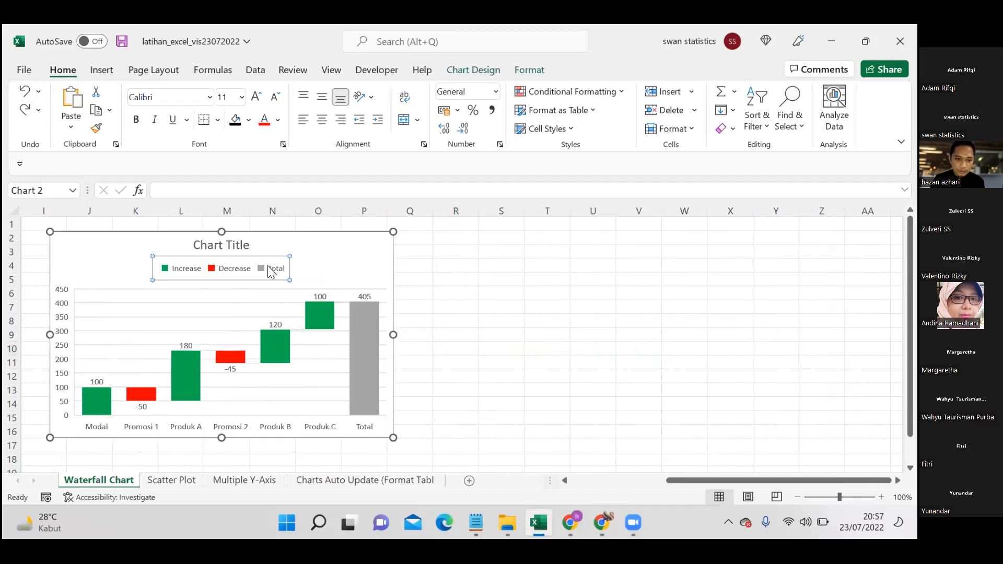
{"action": "right_click", "coordinate": [282, 267]}
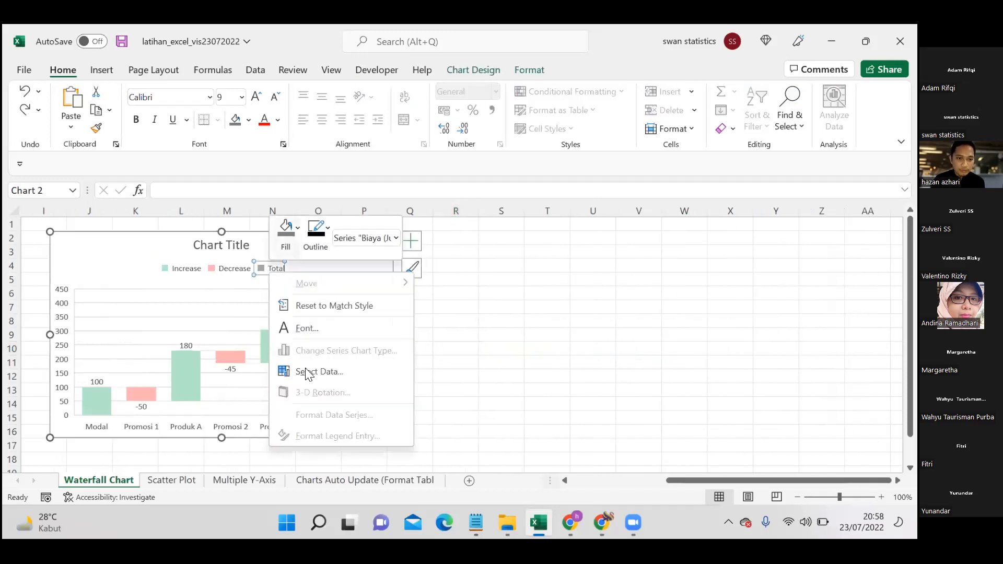
{"action": "left_click", "coordinate": [286, 230]}
{"action": "left_click", "coordinate": [486, 379]}
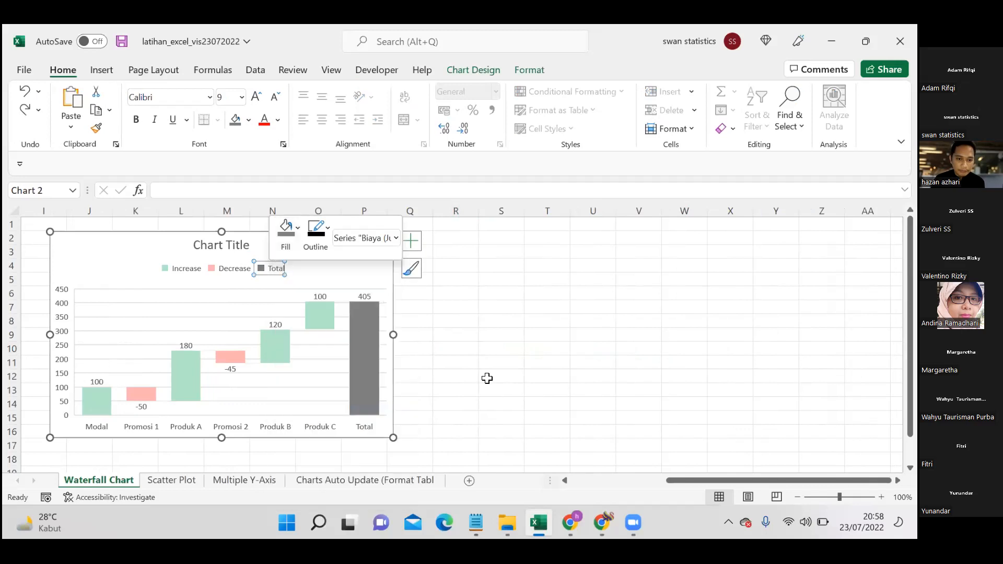
{"action": "left_click", "coordinate": [486, 378]}
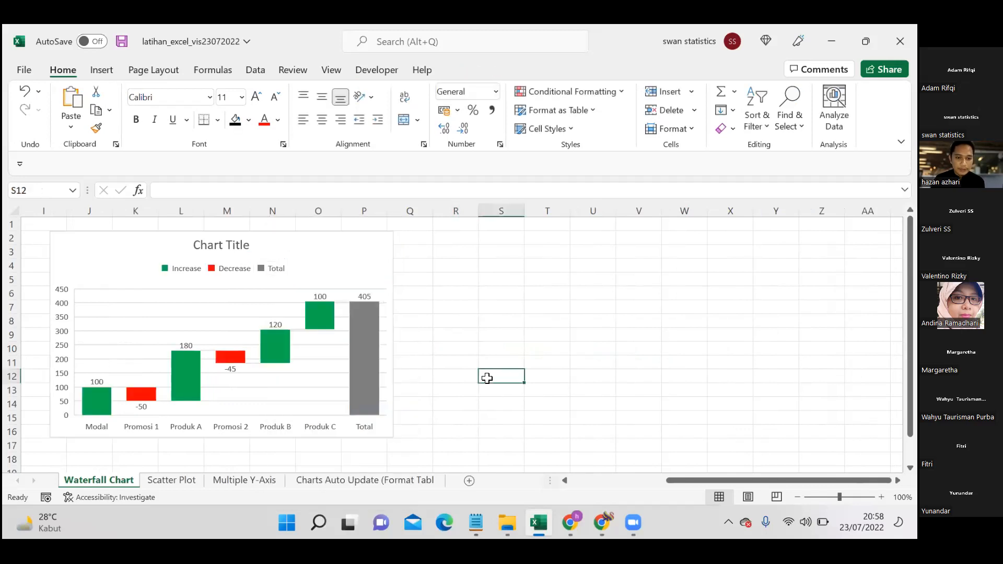
Examine the waterfall chart's bars from Modal through Produk C, checking how each increase and decrease builds towards the Total
{"action": "left_click", "coordinate": [129, 309]}
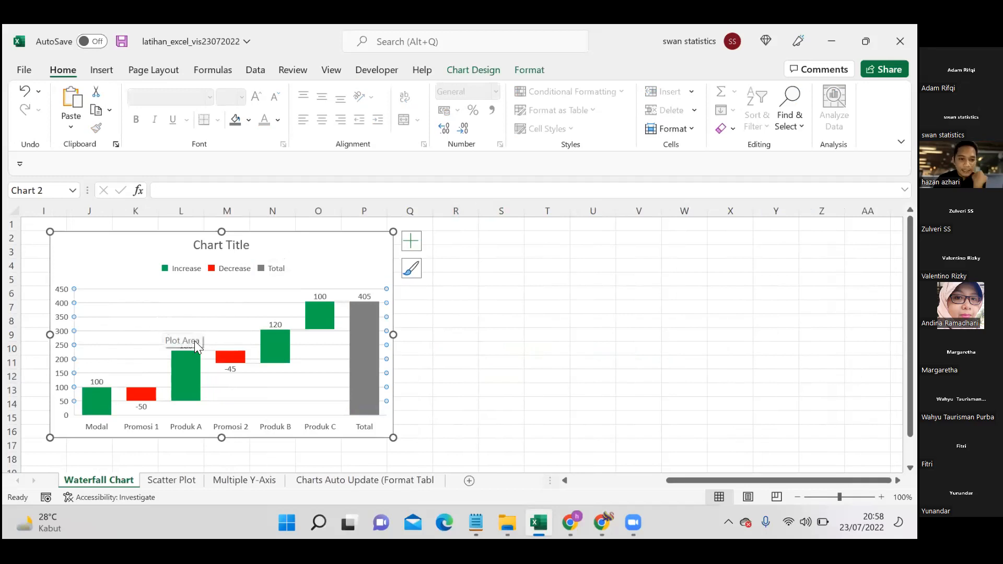
{"action": "left_click", "coordinate": [175, 314]}
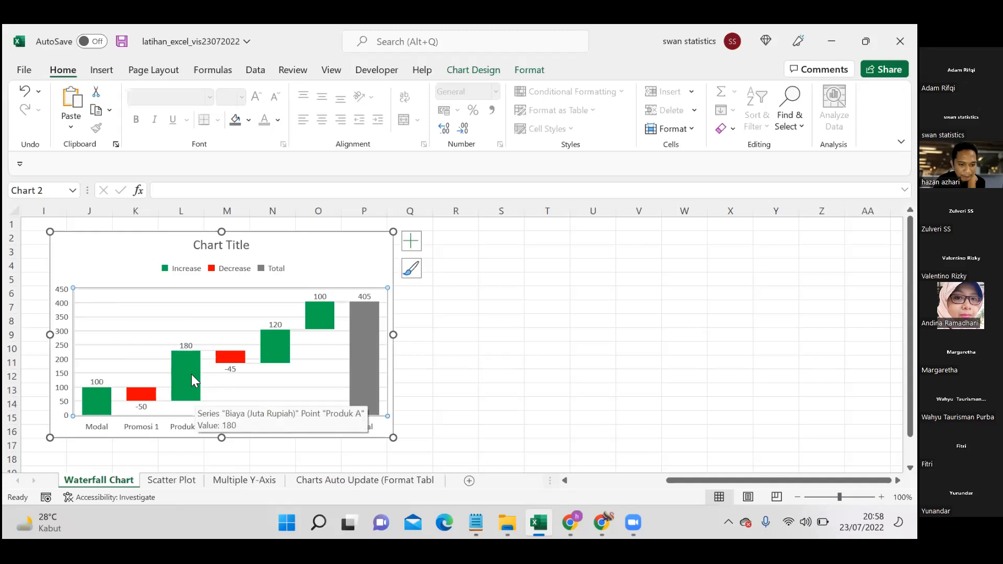
{"action": "left_click", "coordinate": [535, 347]}
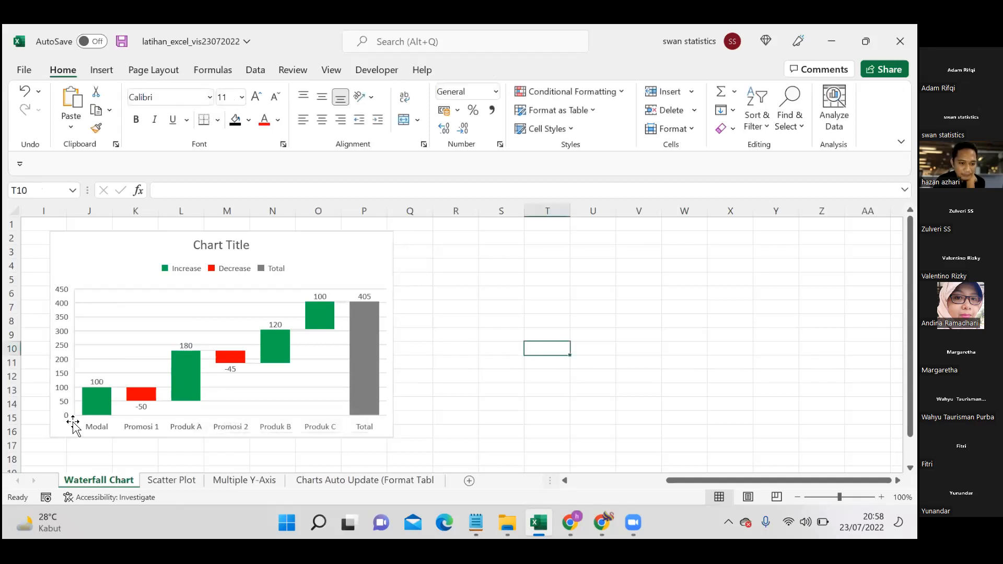
{"action": "left_click", "coordinate": [118, 398]}
{"action": "left_click", "coordinate": [100, 398]}
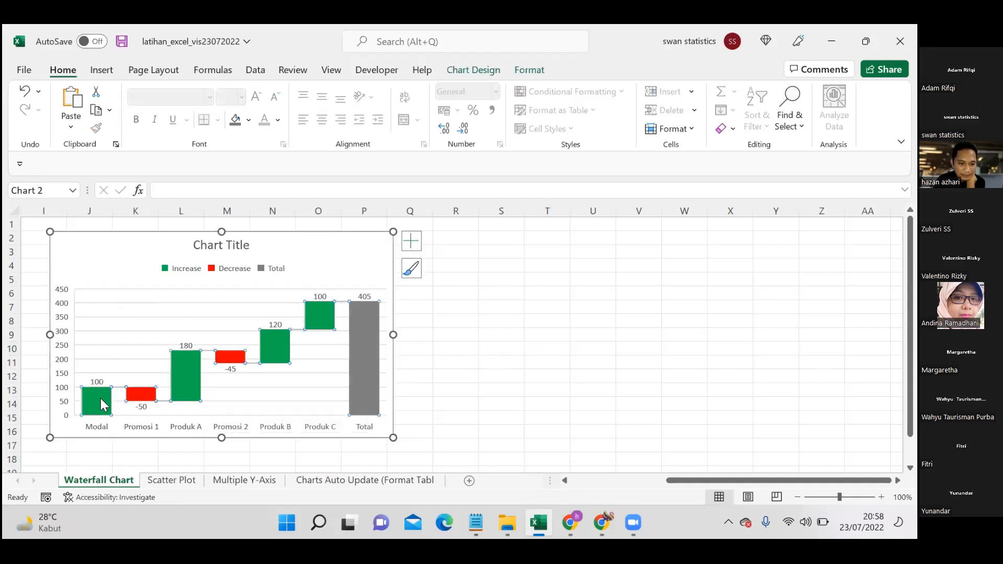
{"action": "left_click", "coordinate": [101, 399]}
{"action": "left_click", "coordinate": [482, 420]}
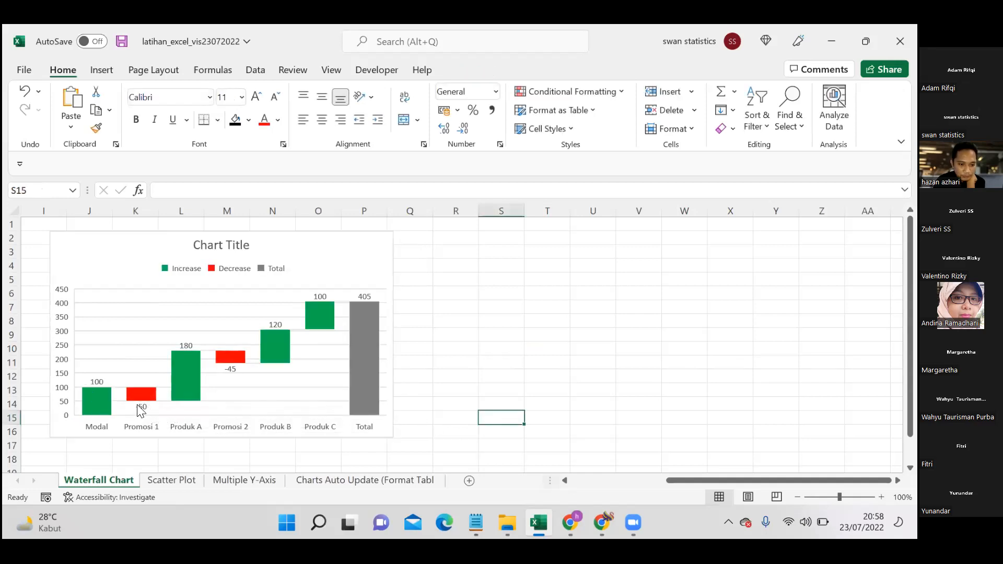
{"action": "mouse_move", "coordinate": [138, 404]}
{"action": "mouse_move", "coordinate": [180, 403]}
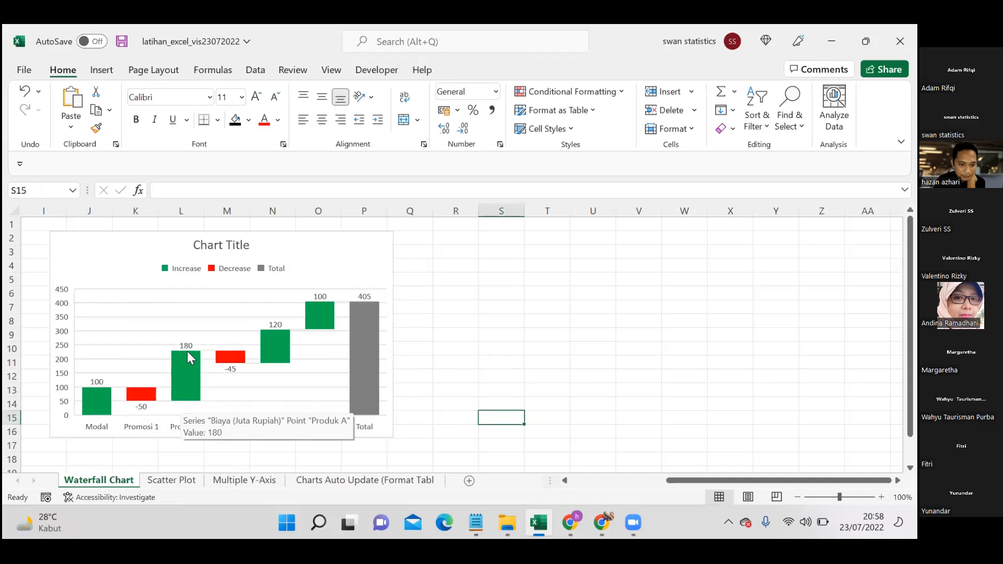
{"action": "mouse_move", "coordinate": [229, 352]}
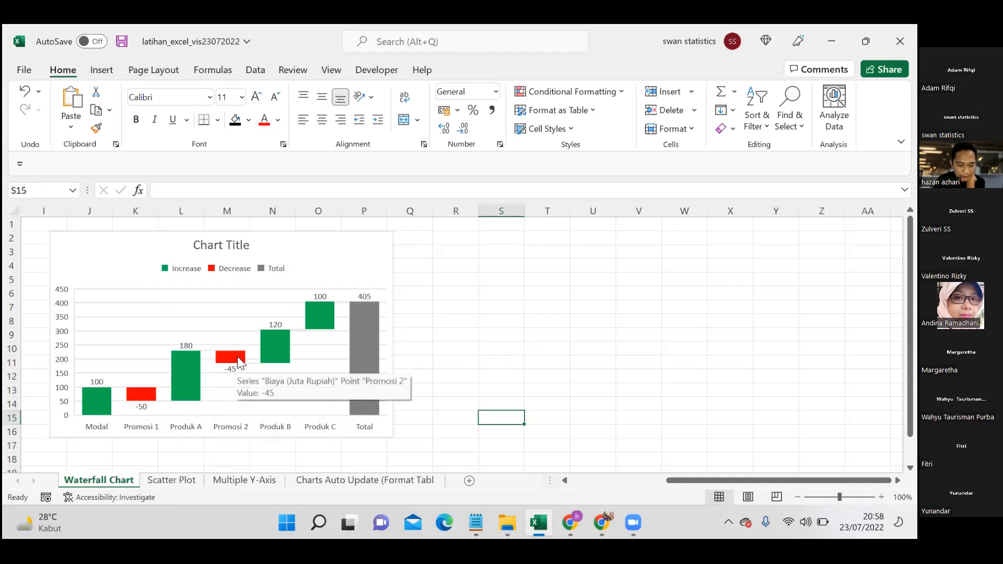
{"action": "mouse_move", "coordinate": [260, 361]}
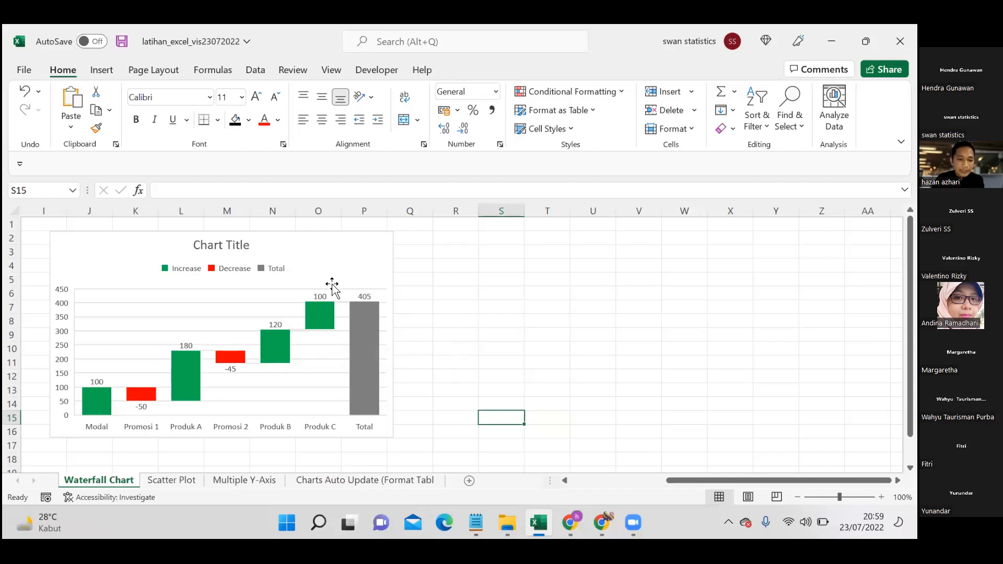
{"action": "left_click", "coordinate": [467, 364]}
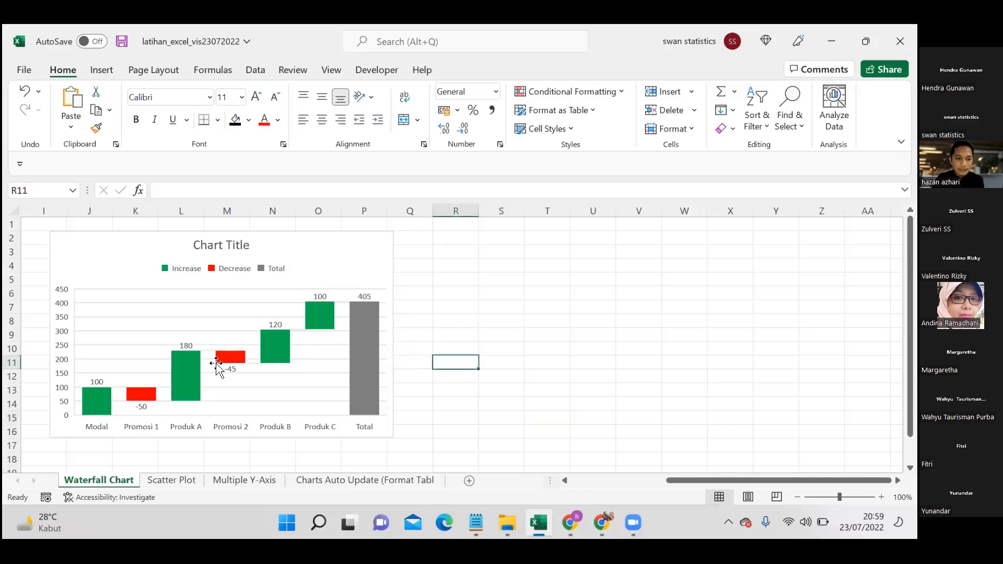
Delete the horizontal gridlines and the vertical value axis from the waterfall chart
{"action": "left_click", "coordinate": [100, 351]}
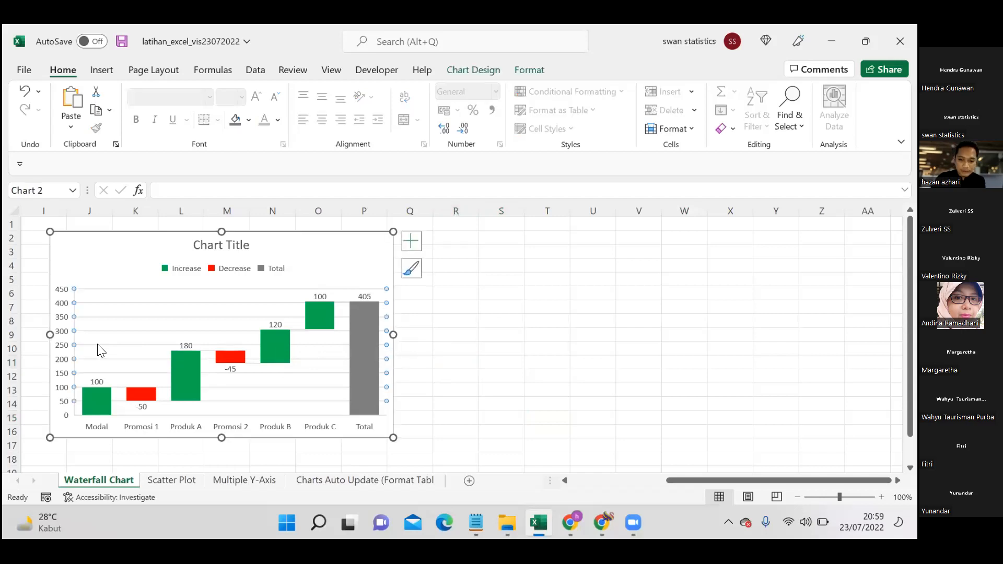
{"action": "key", "text": "Delete"}
{"action": "left_click", "coordinate": [63, 297]}
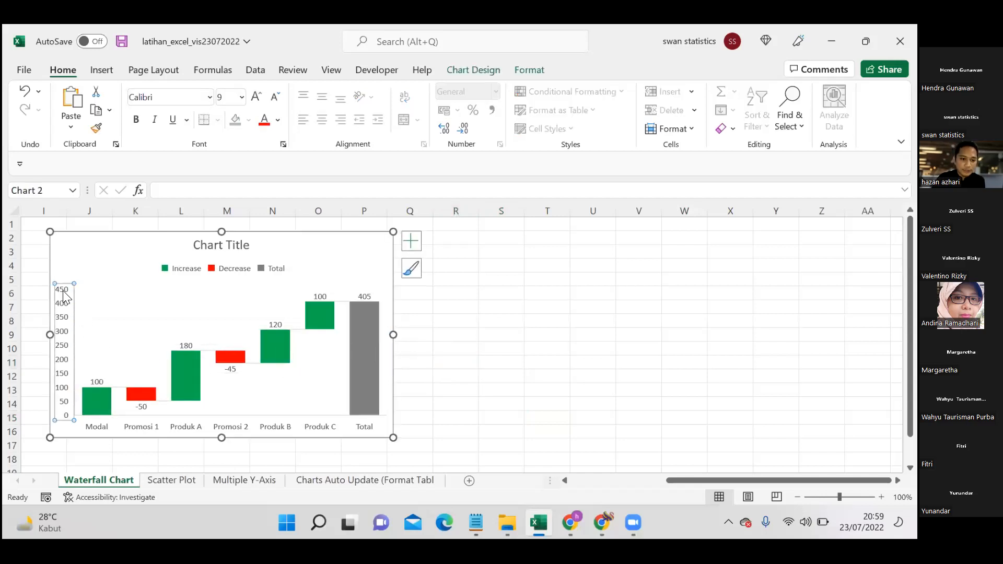
{"action": "key", "text": "Delete"}
{"action": "left_click", "coordinate": [775, 376]}
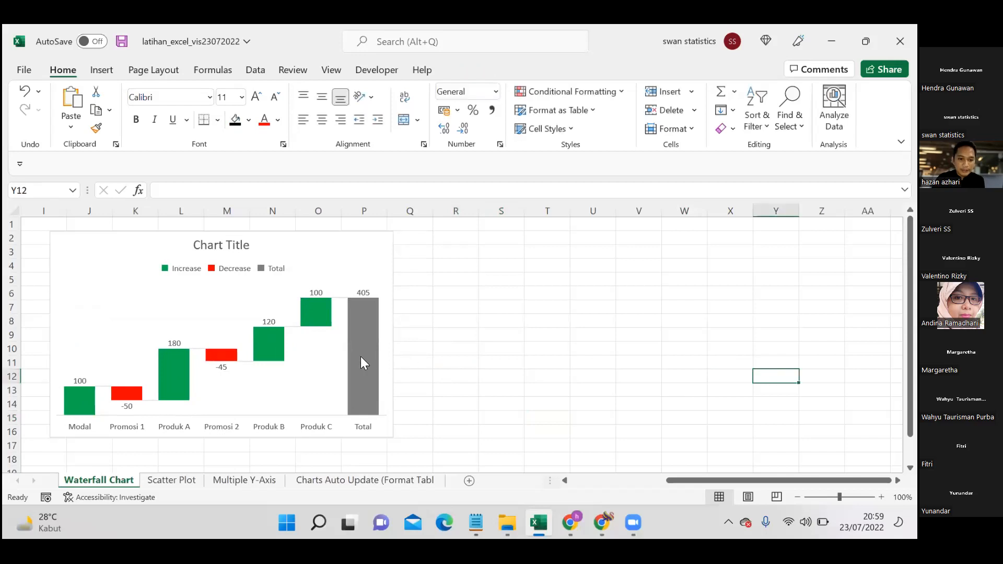
Move the waterfall chart across the sheet to about columns N to U, starting near row 3
{"action": "left_click", "coordinate": [260, 266]}
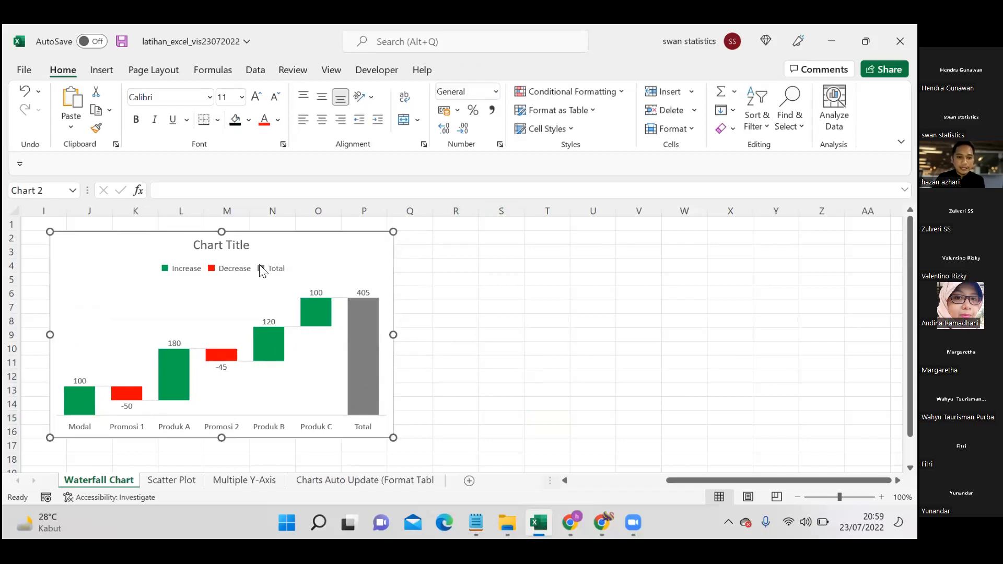
{"action": "left_click_drag", "start_coordinate": [321, 249], "coordinate": [525, 263]}
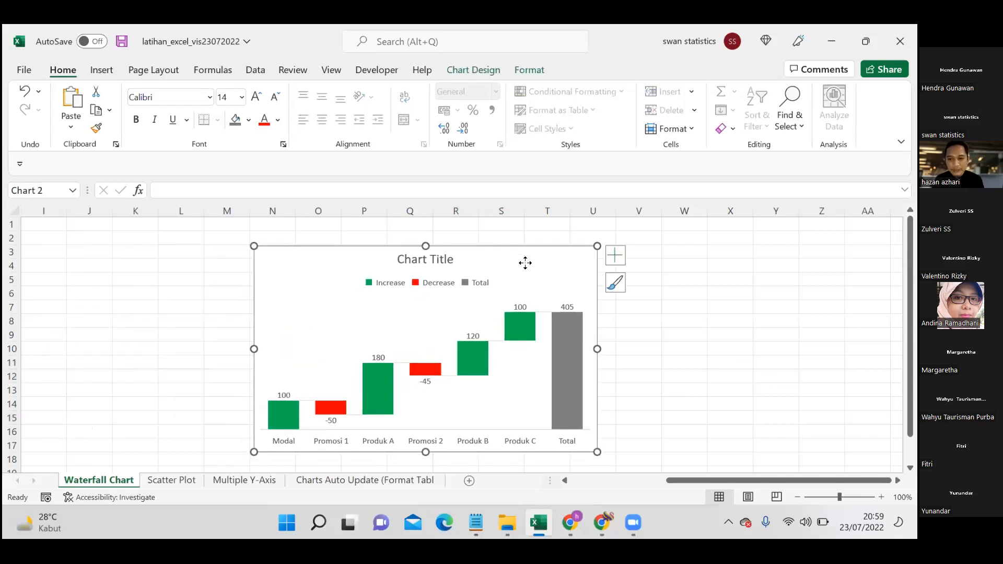